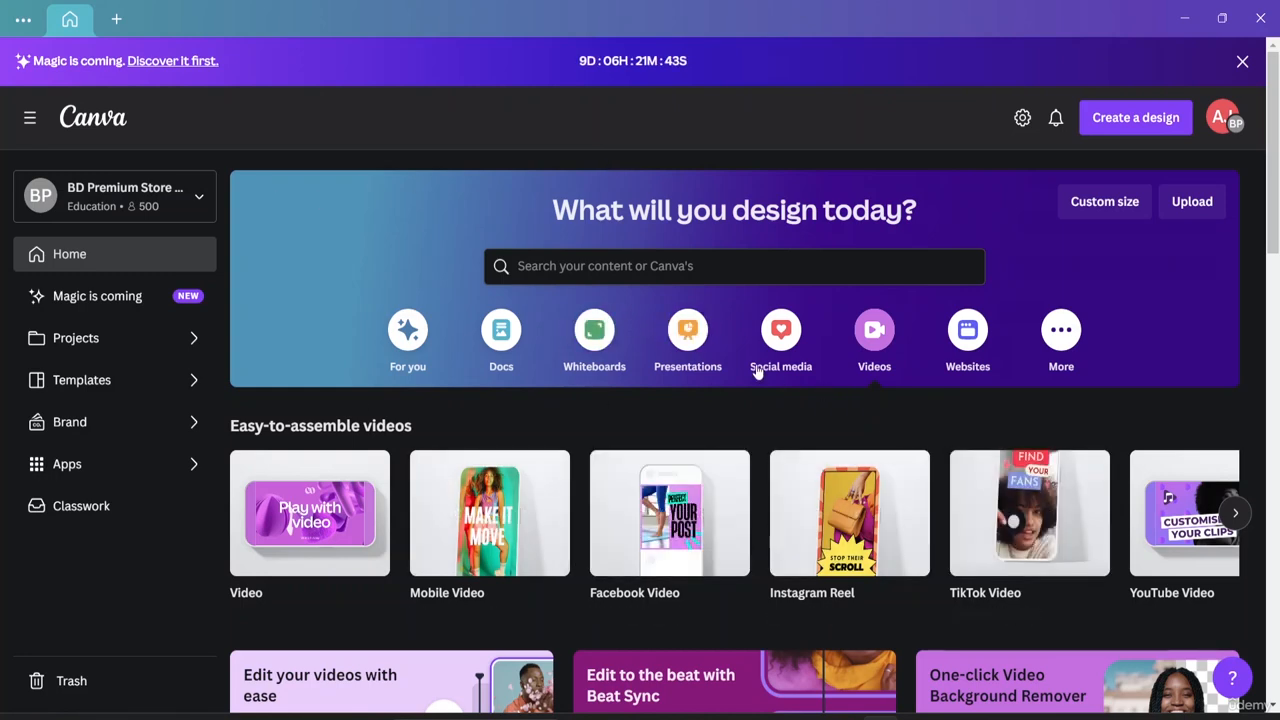
Look through the For you design suggestions, then return to the video design formats.
click(407, 330)
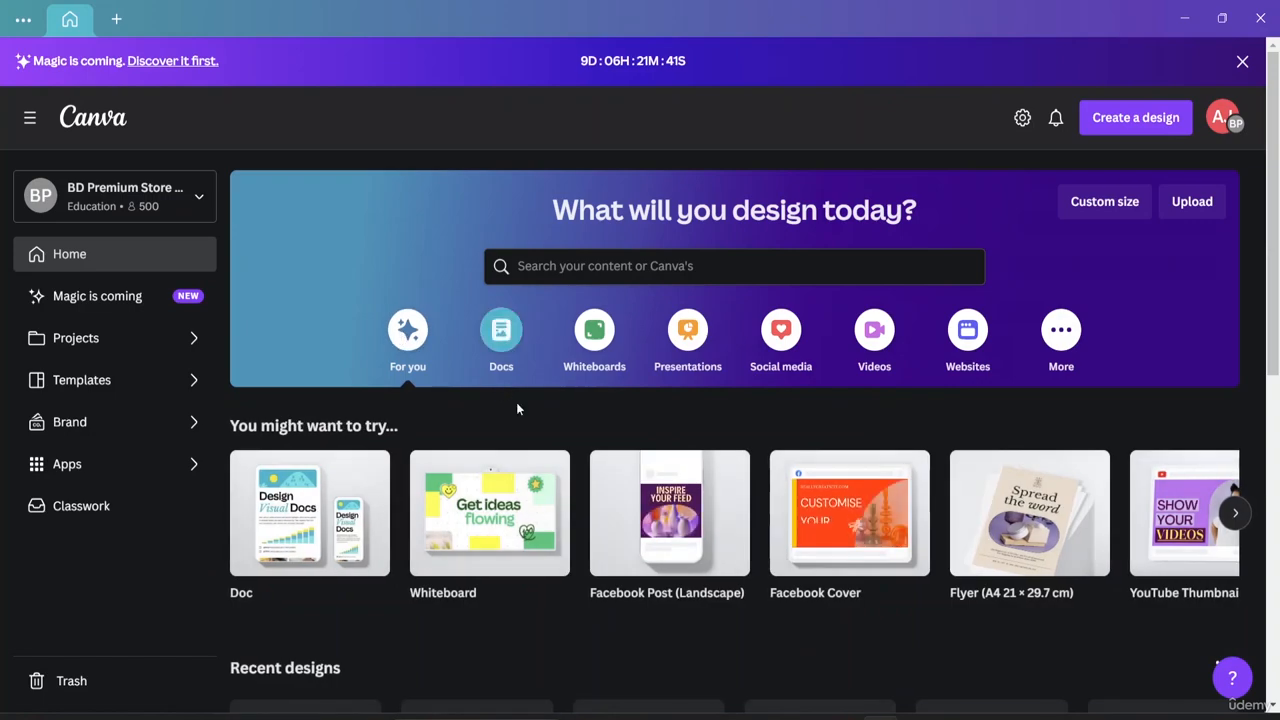
scroll(490, 443, down, 2)
scroll(490, 443, down, 3)
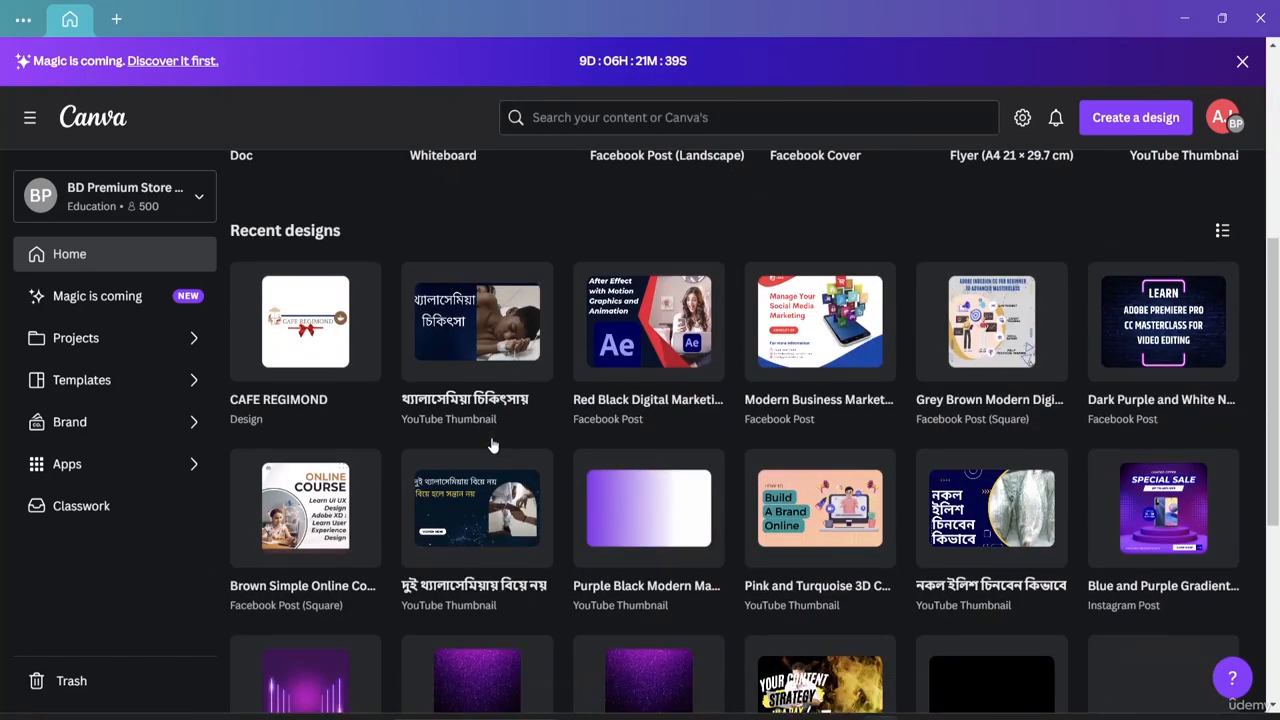
scroll(490, 443, up, 5)
click(872, 338)
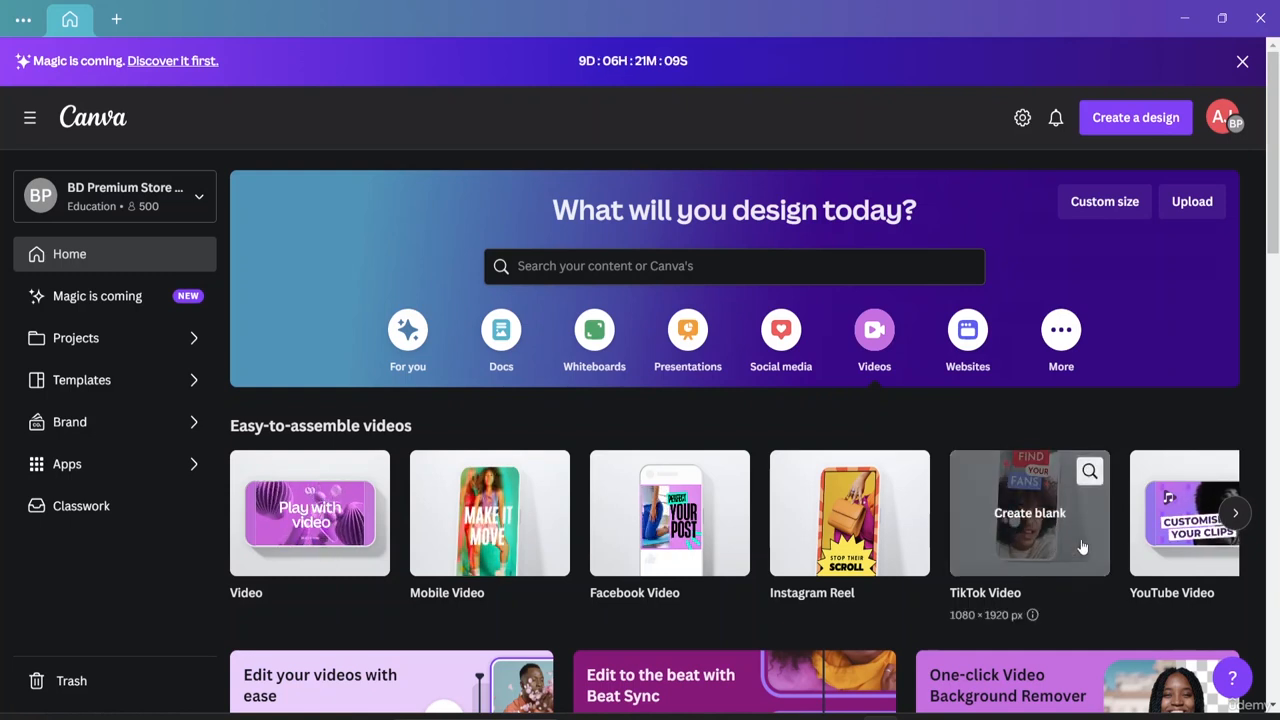
Show more video formats and scroll down to the Templates > Videos row with OUR CYCLERS.
click(1235, 512)
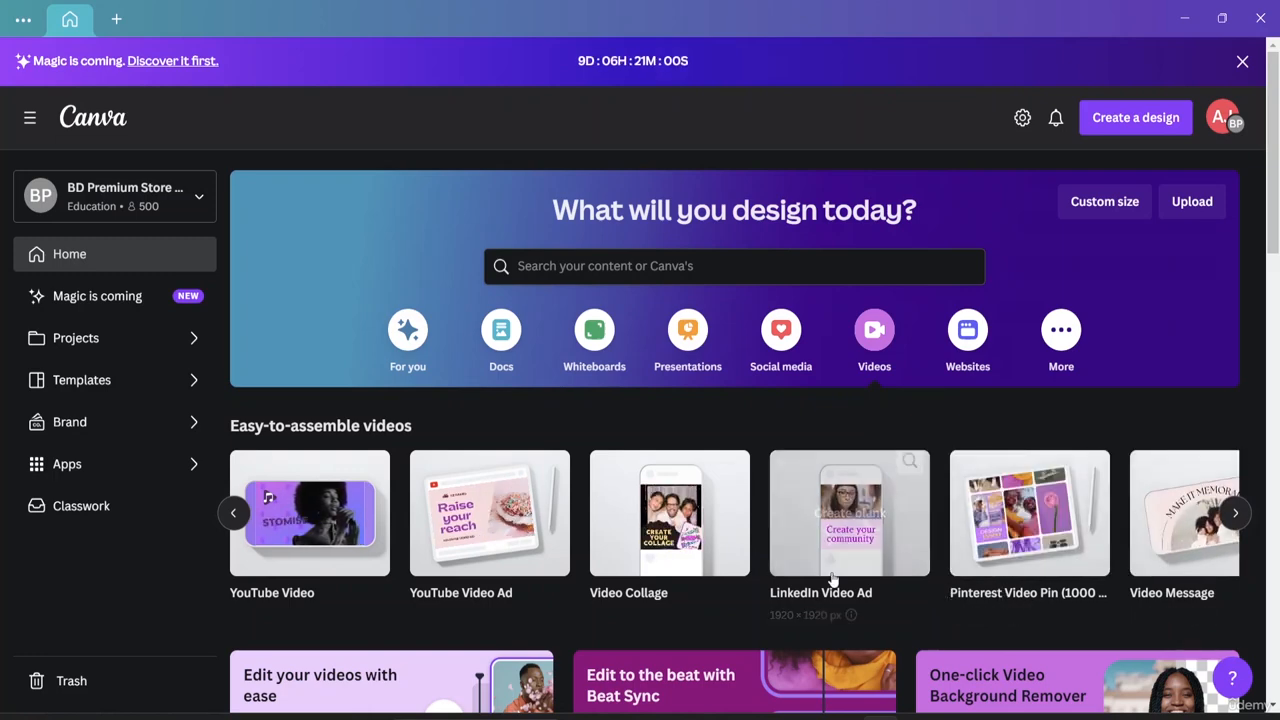
scroll(540, 538, down, 2)
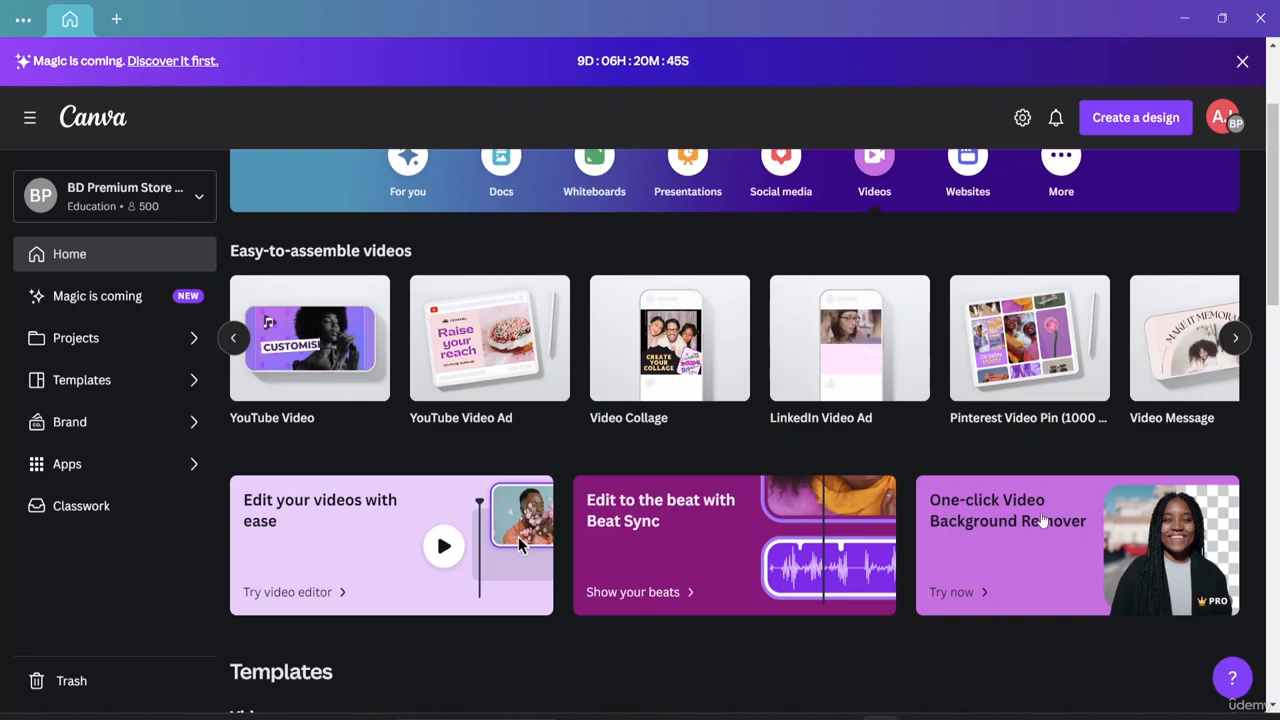
scroll(965, 538, down, 2)
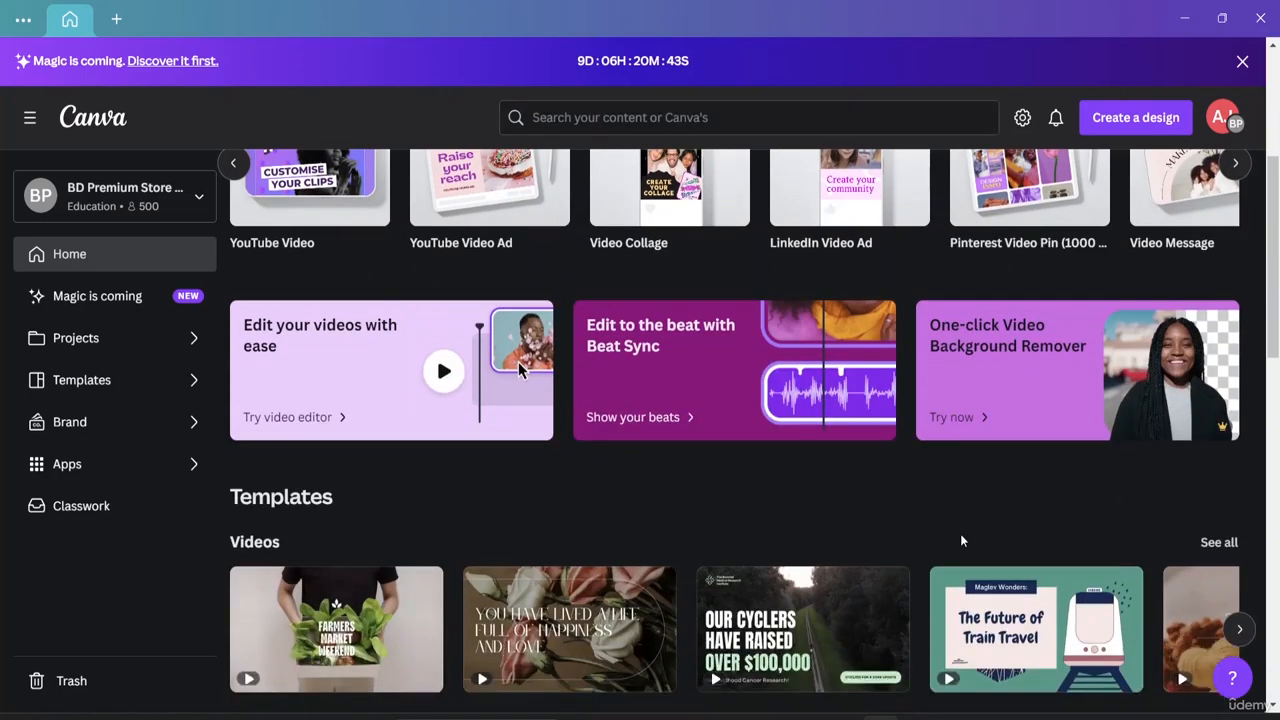
scroll(1020, 452, down, 1)
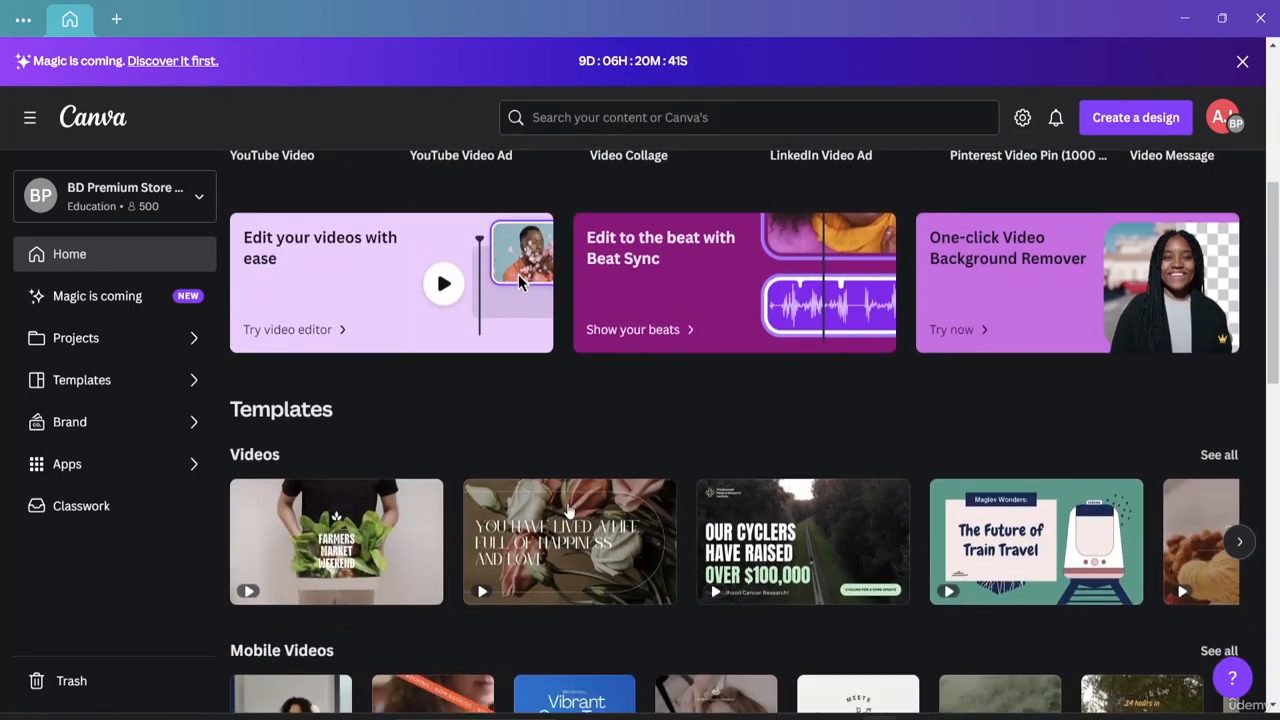
scroll(853, 487, down, 2)
scroll(567, 503, up, 3)
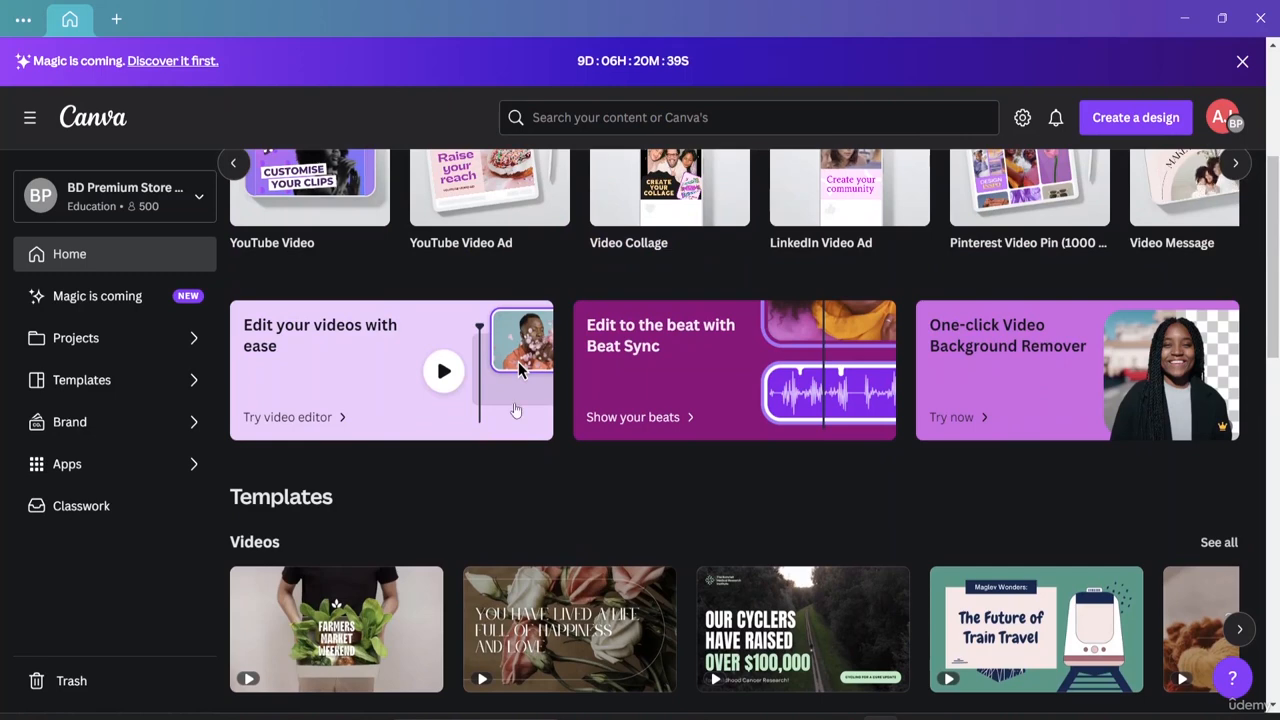
scroll(511, 400, down, 1)
scroll(511, 406, down, 1)
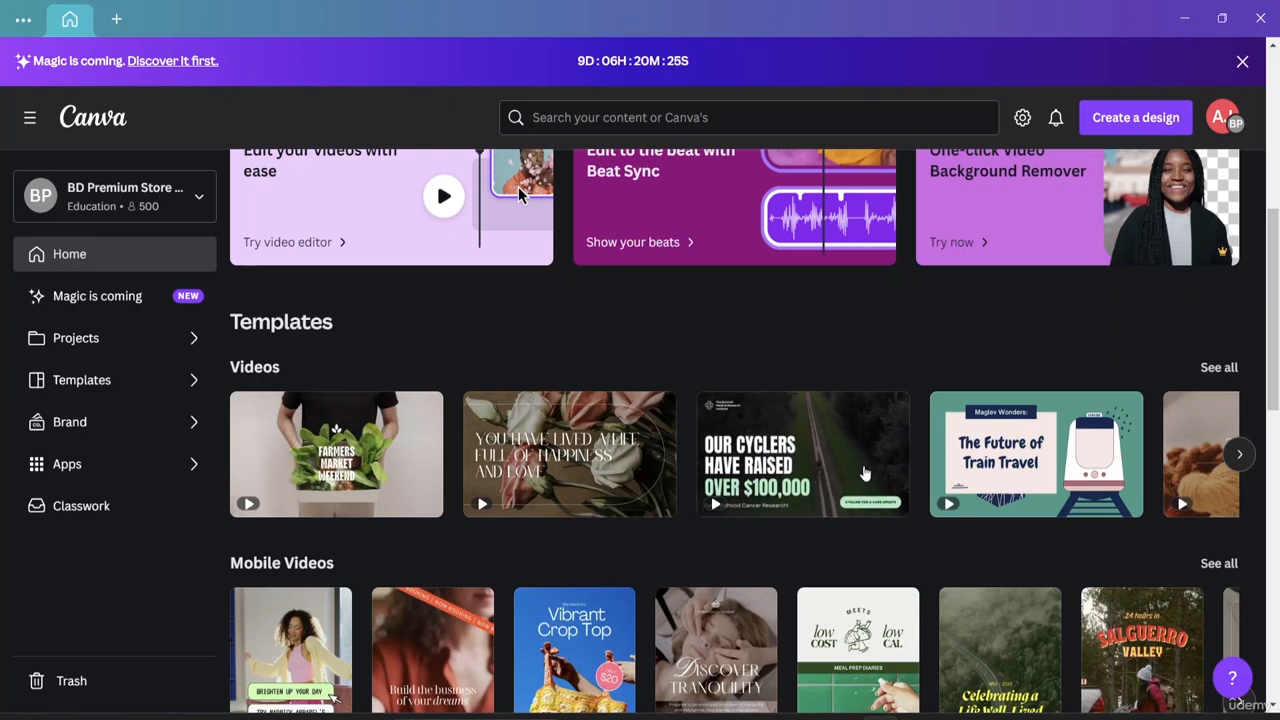
Open the OUR CYCLERS charity video template, play it, and select page 2's Donate now button.
click(810, 452)
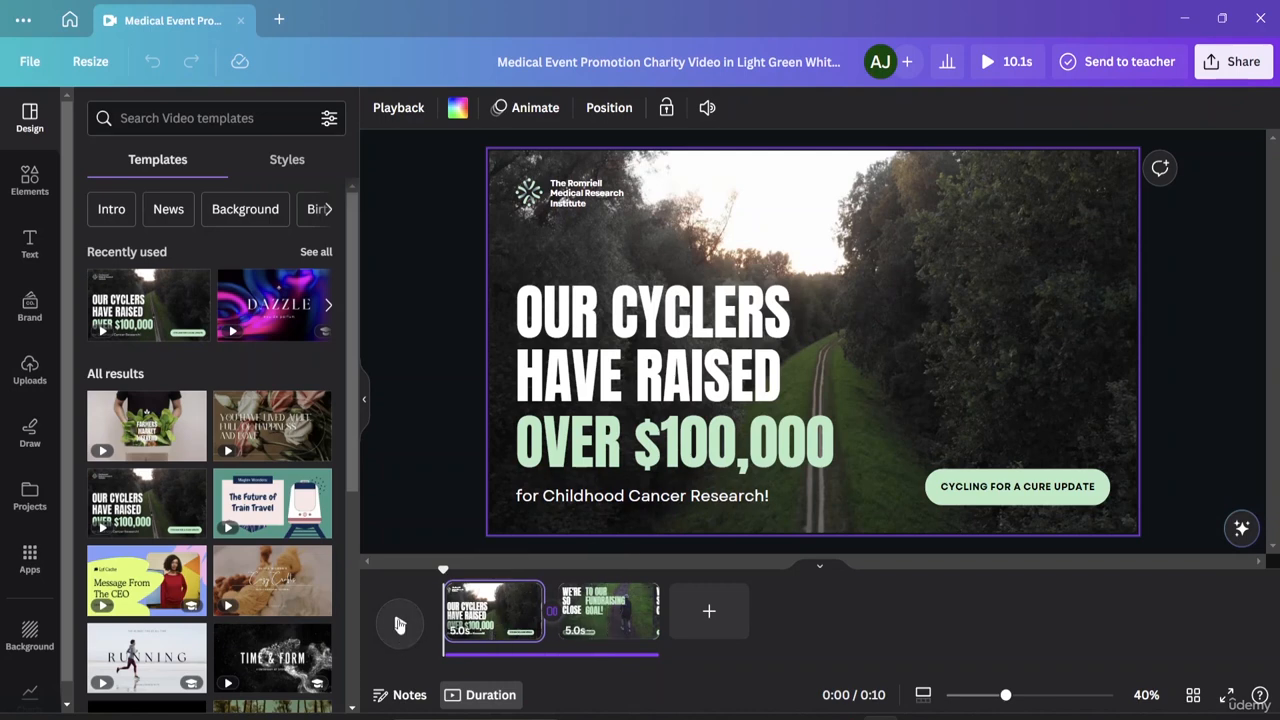
click(399, 624)
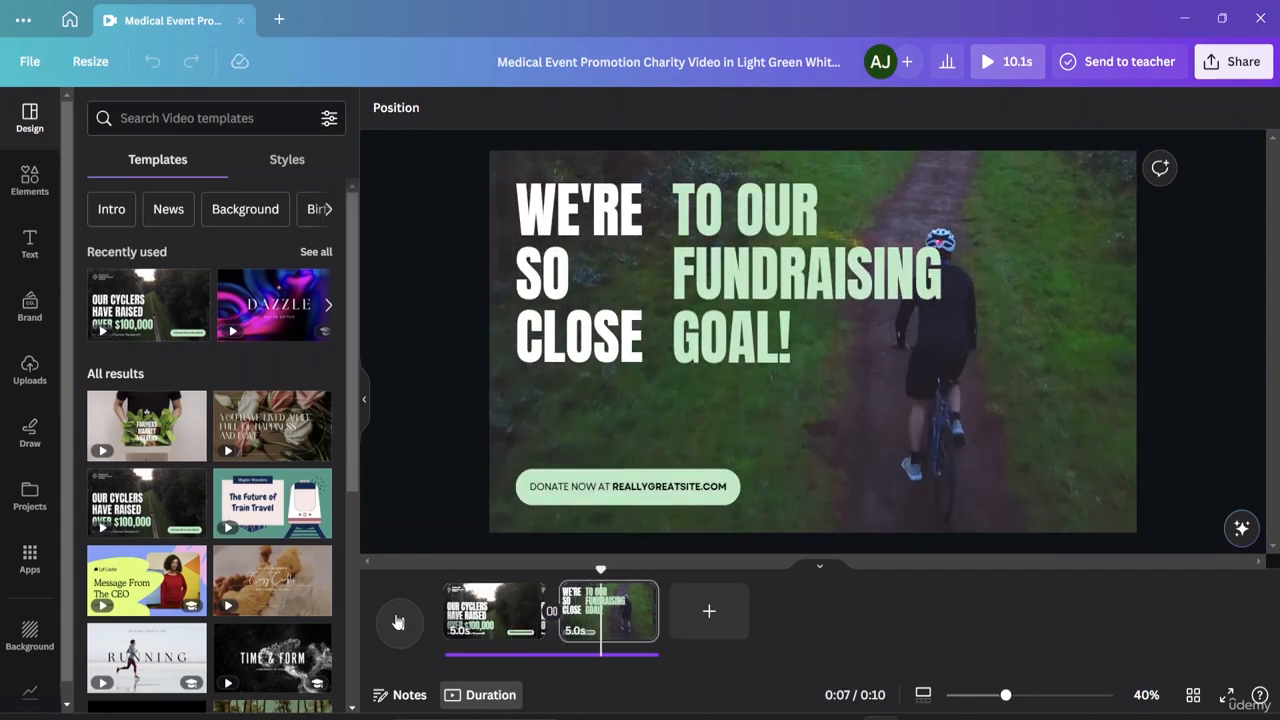
click(401, 625)
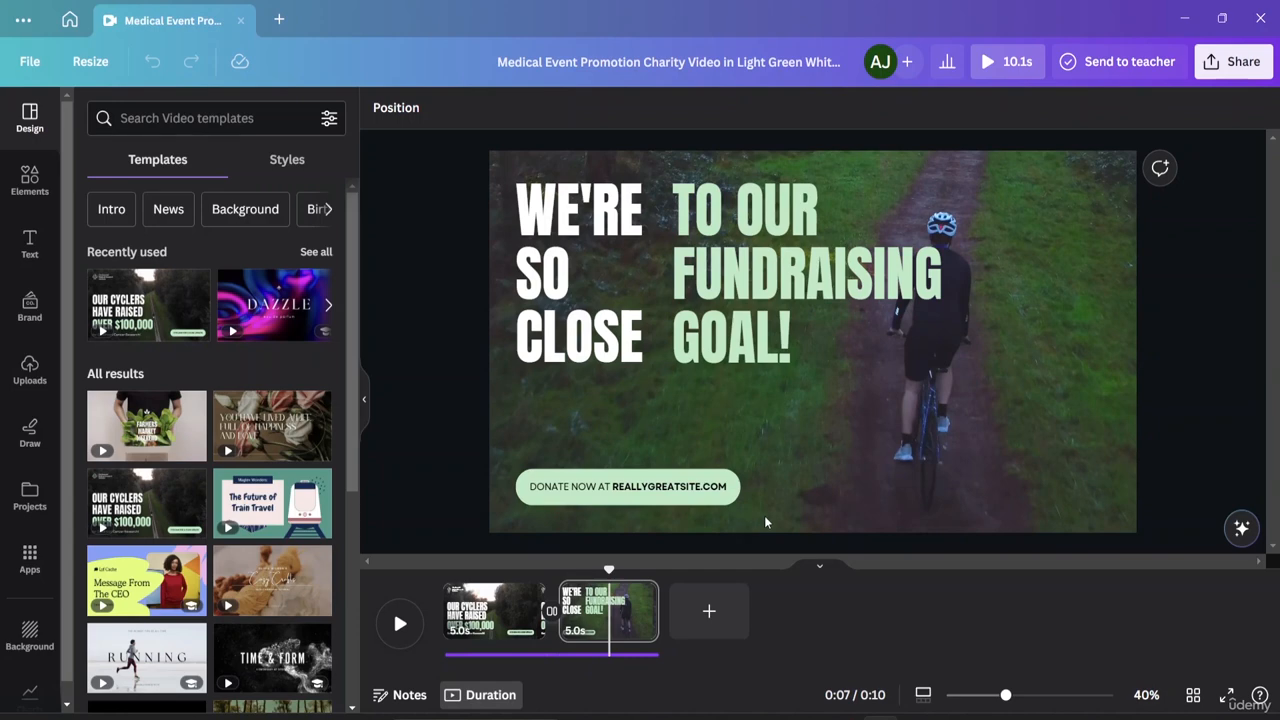
click(703, 505)
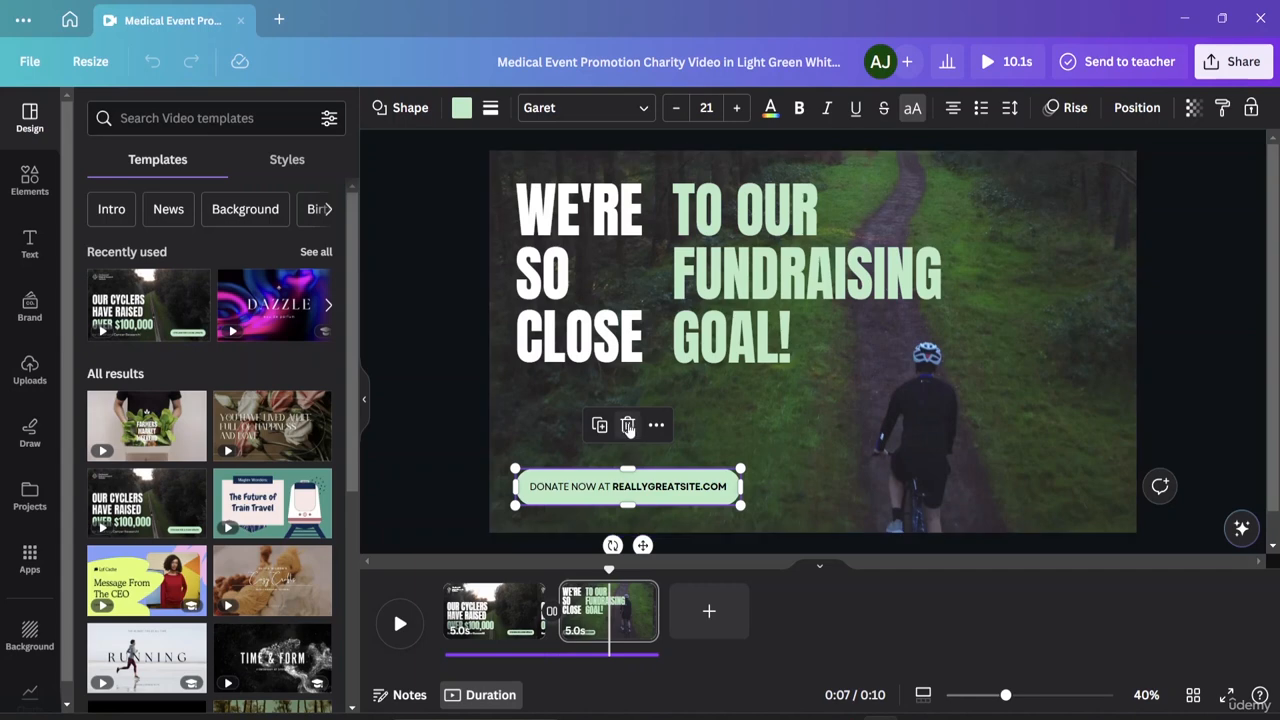
Replace the button text with GREENLAND and raise its font size to 46.
double_click(723, 488)
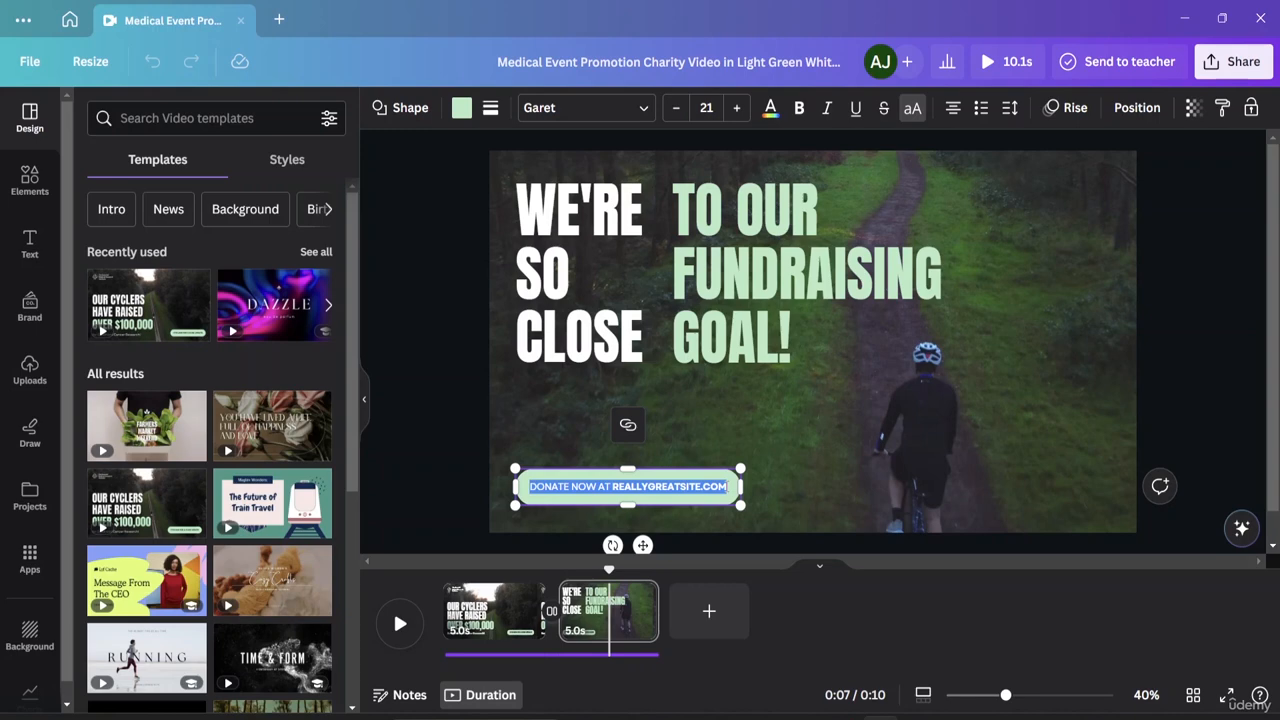
key(BackSpace)
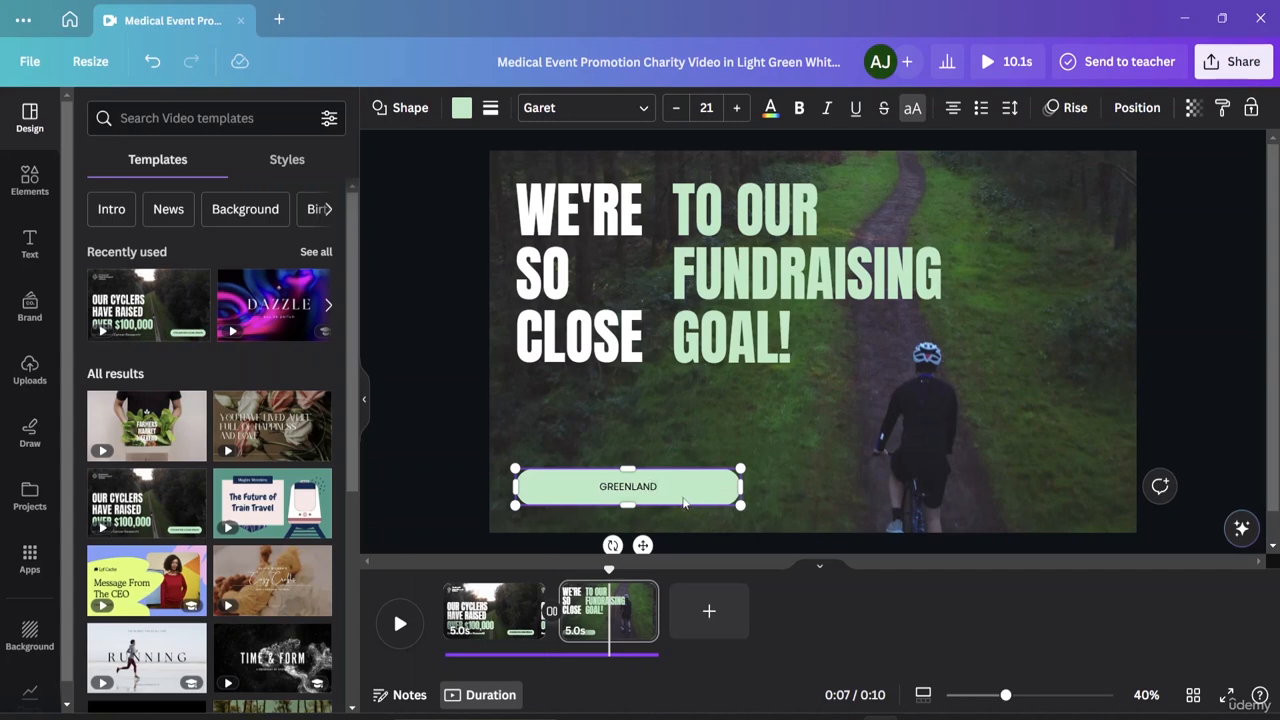
drag(655, 485, 657, 493)
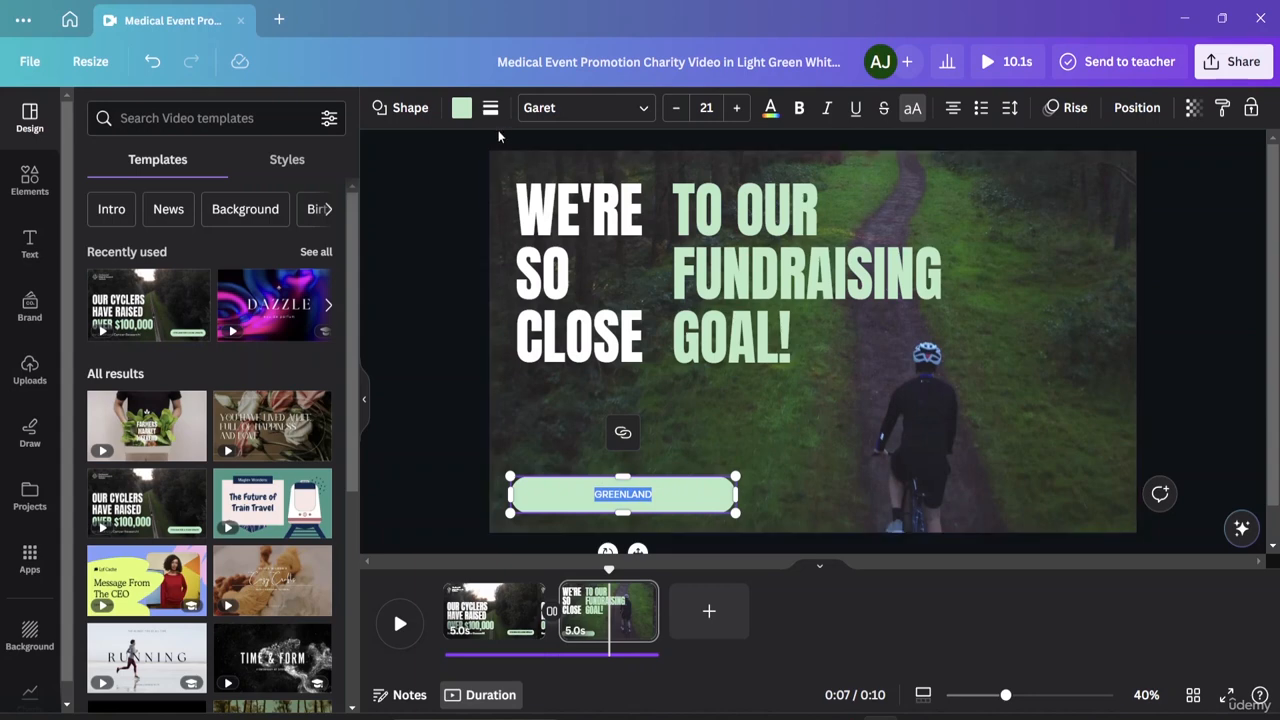
click(736, 110)
click(736, 110)
click(736, 110)
click(736, 110)
click(736, 110)
click(736, 110)
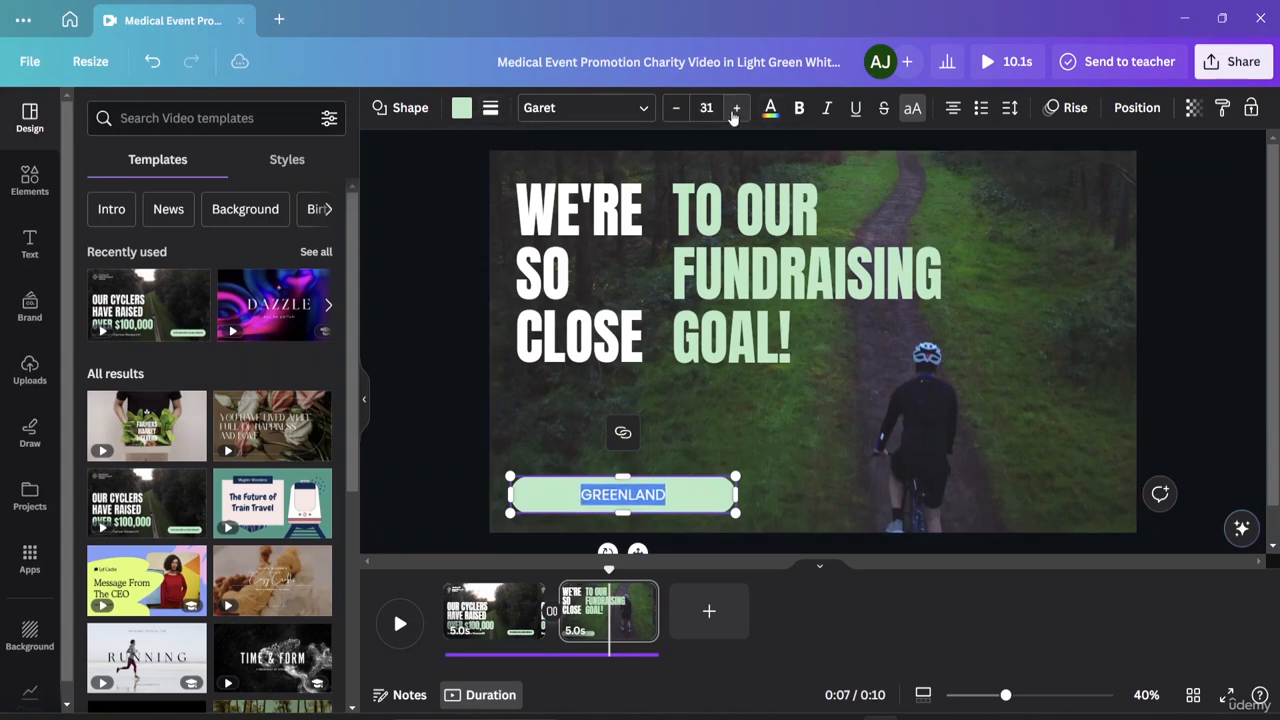
click(736, 110)
click(736, 110)
click(736, 110)
click(736, 110)
click(736, 110)
click(736, 110)
click(736, 110)
click(736, 110)
click(736, 110)
click(736, 110)
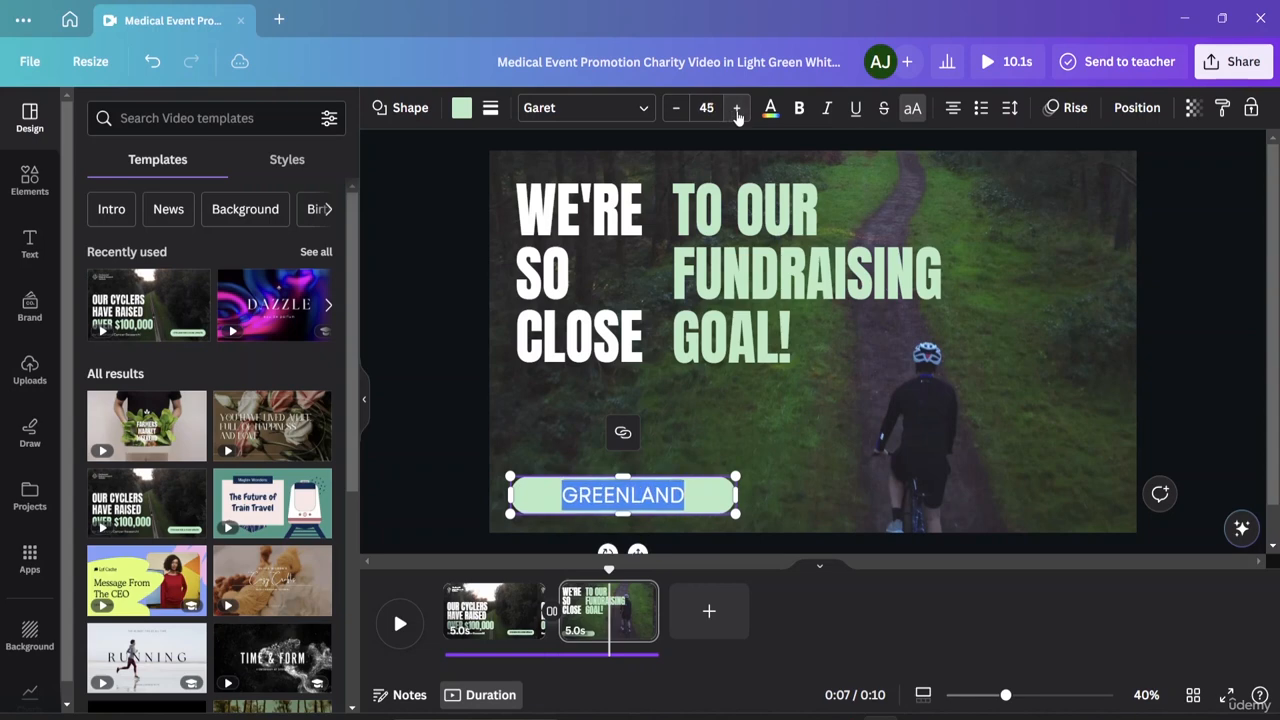
click(736, 110)
Change the GREENLAND font from Garet to Li Alinur Phulkuri Unicode.
click(645, 108)
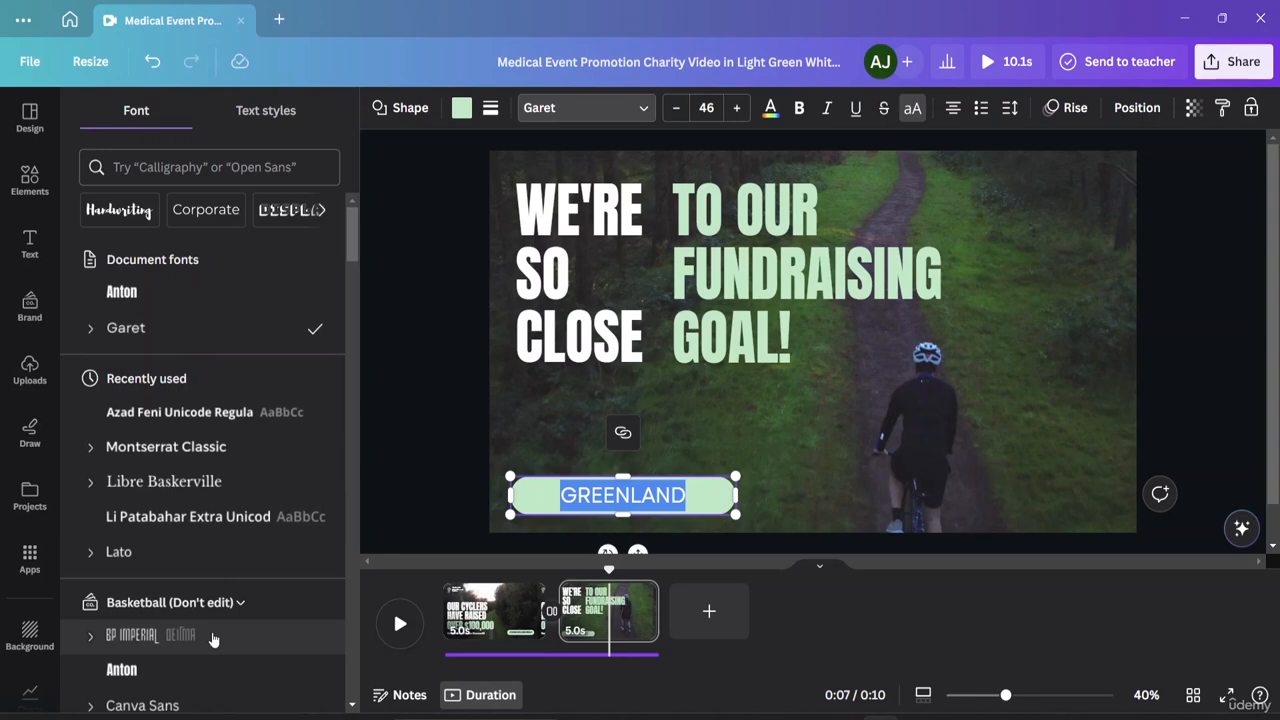
scroll(212, 638, down, 5)
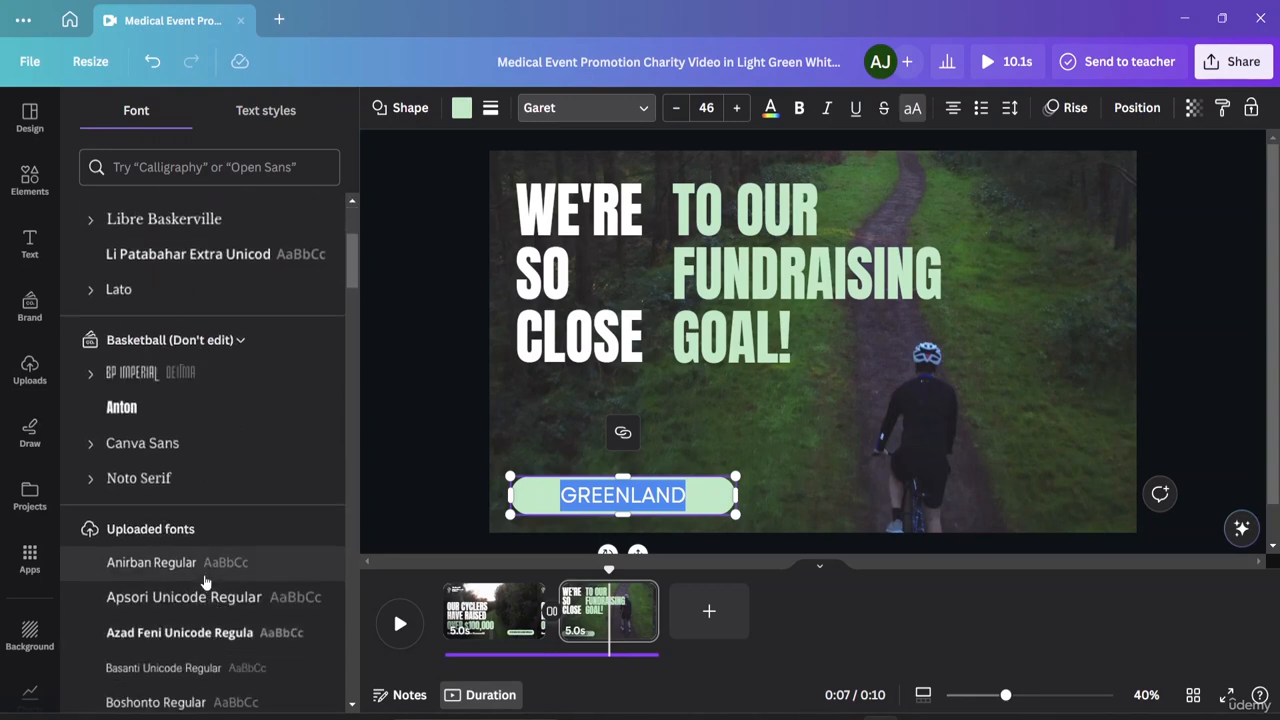
scroll(210, 588, down, 18)
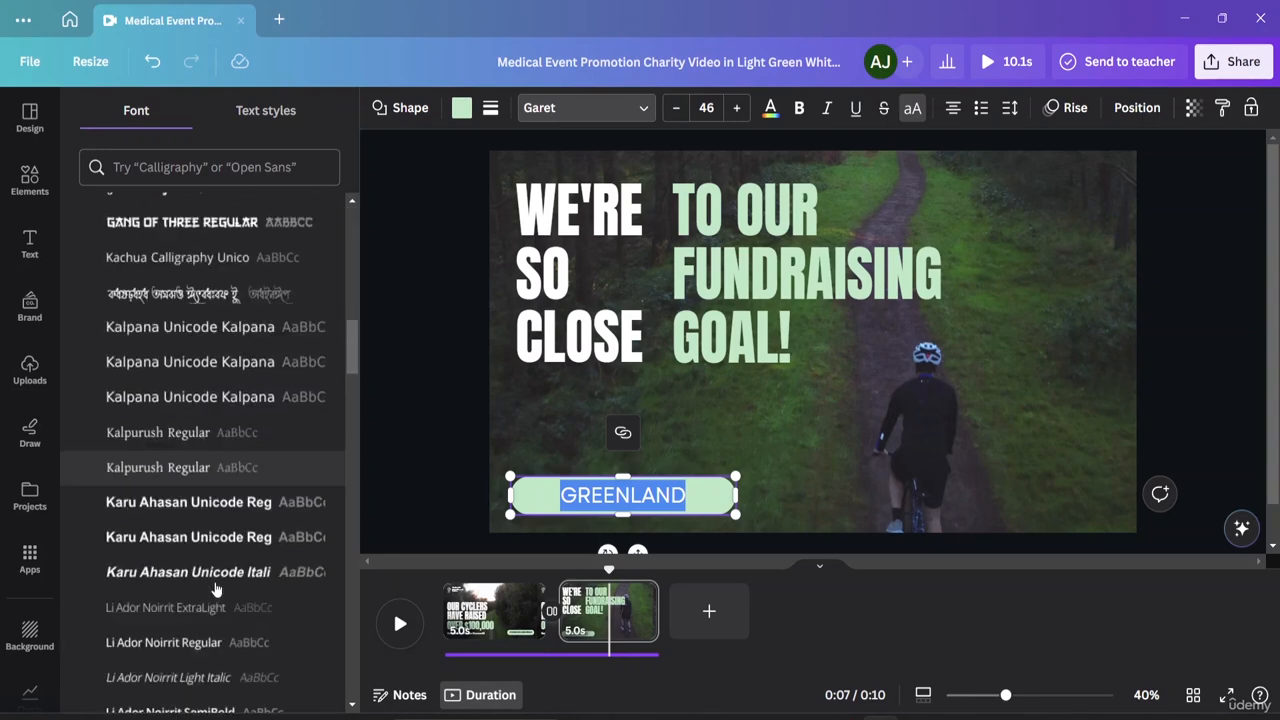
scroll(240, 420, down, 10)
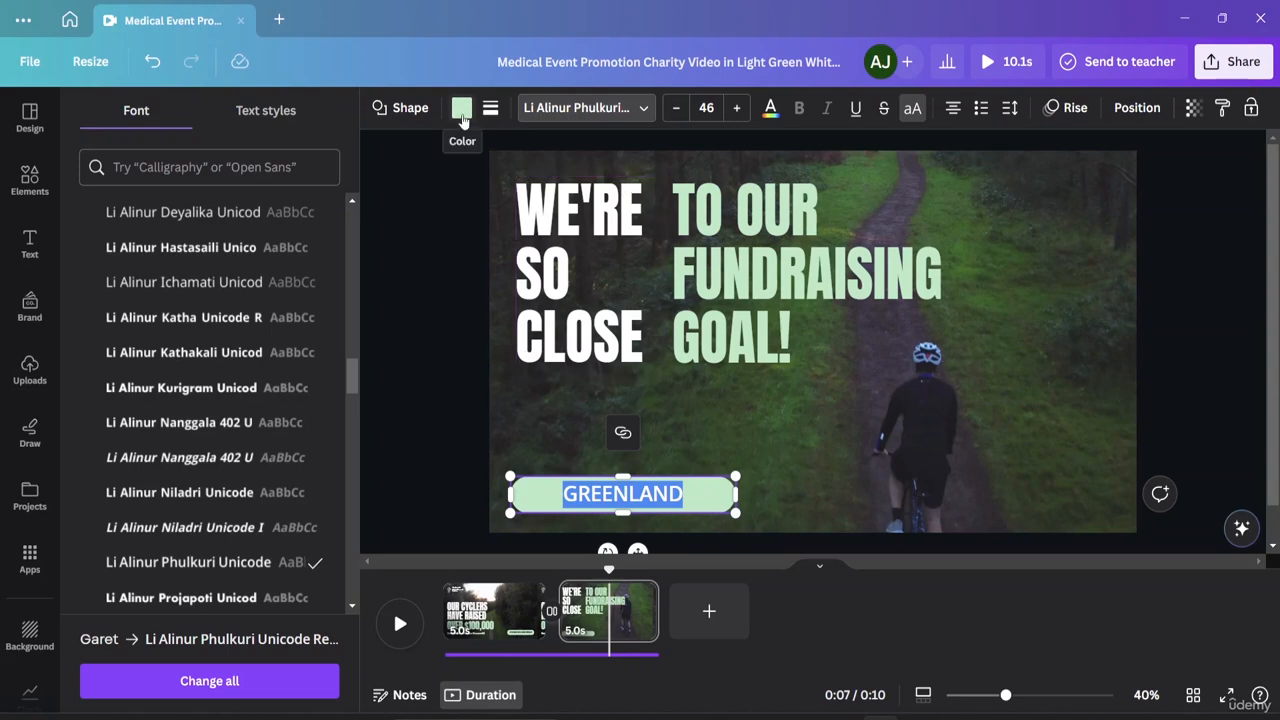
click(774, 117)
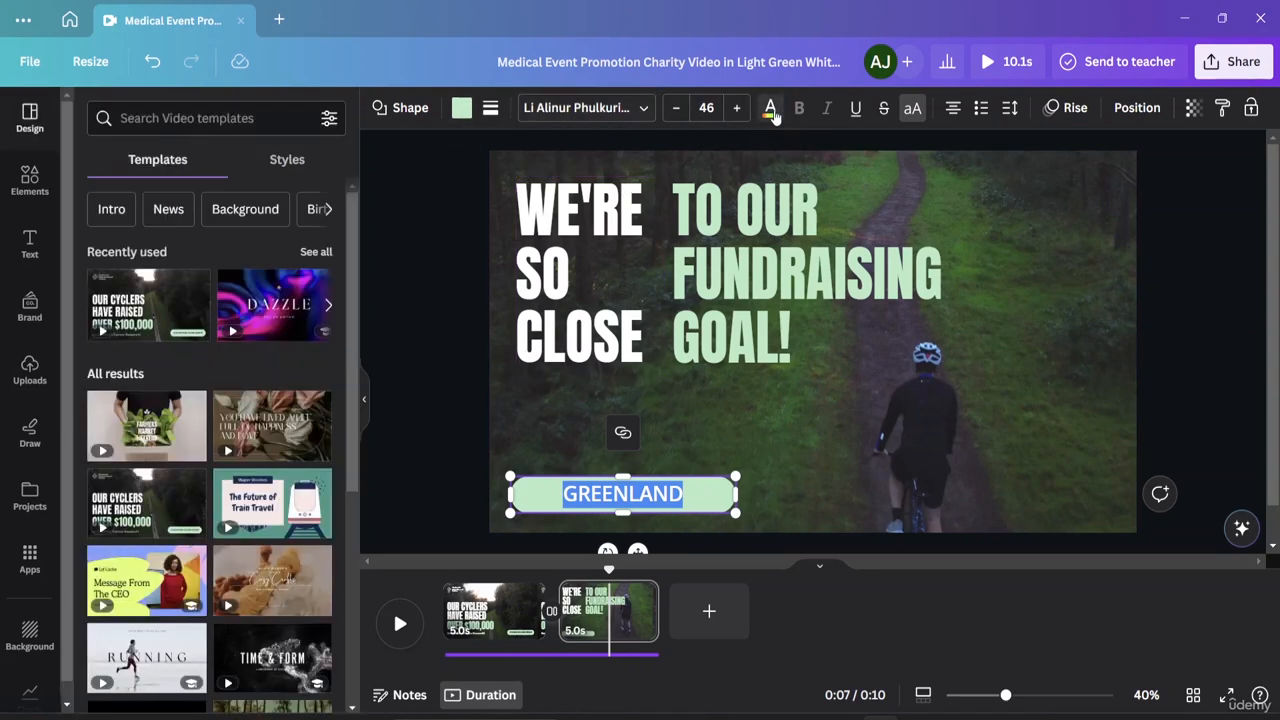
Colour the GREENLAND text dark navy #1f2b5b and deselect the button.
click(772, 112)
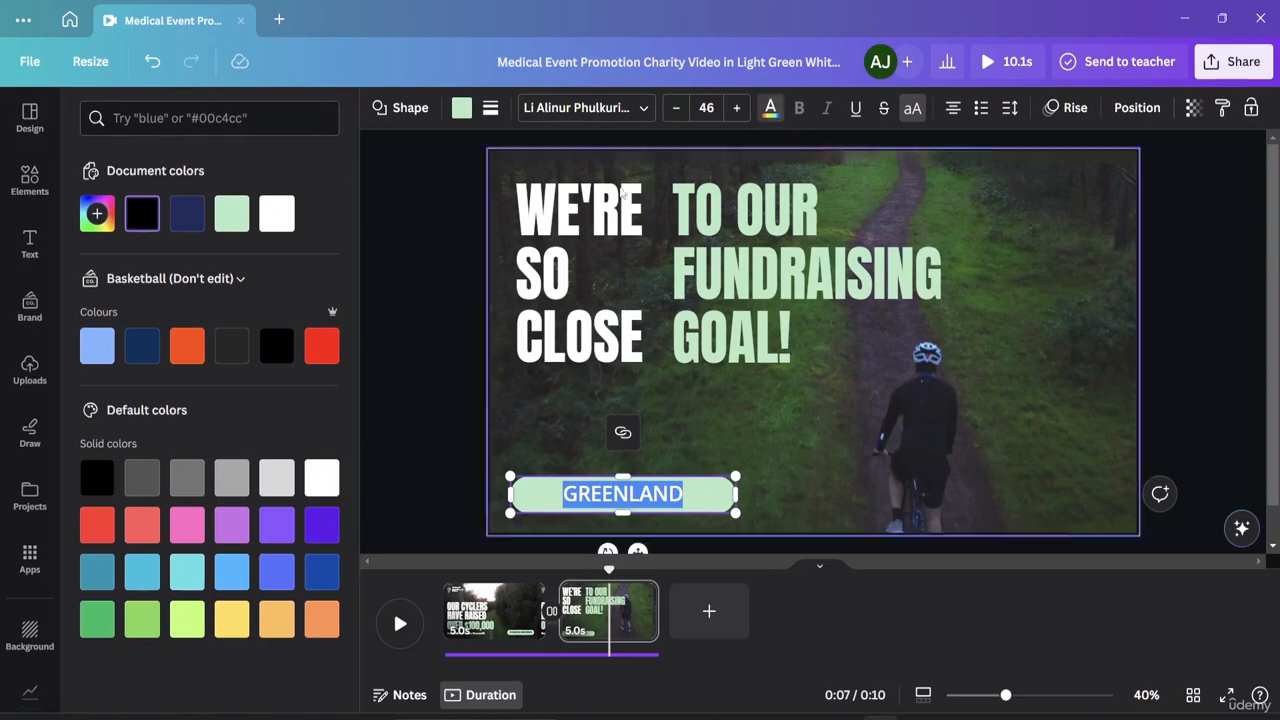
click(194, 218)
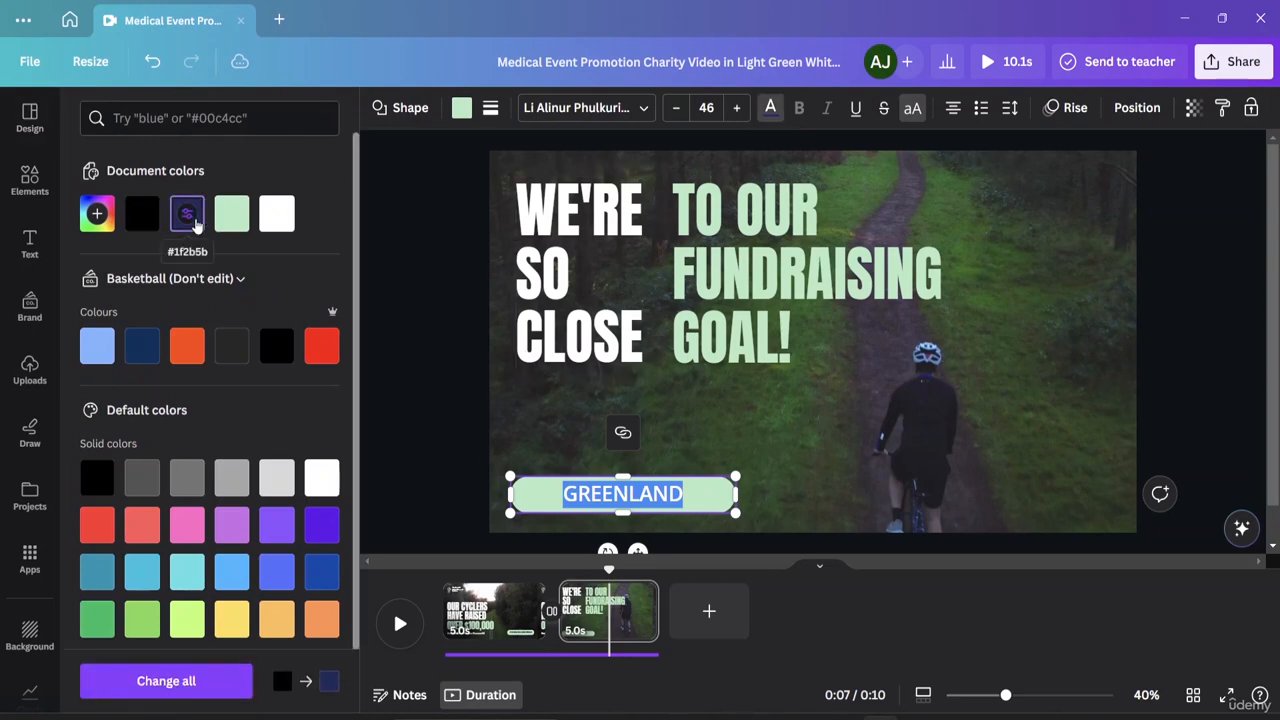
key(Escape)
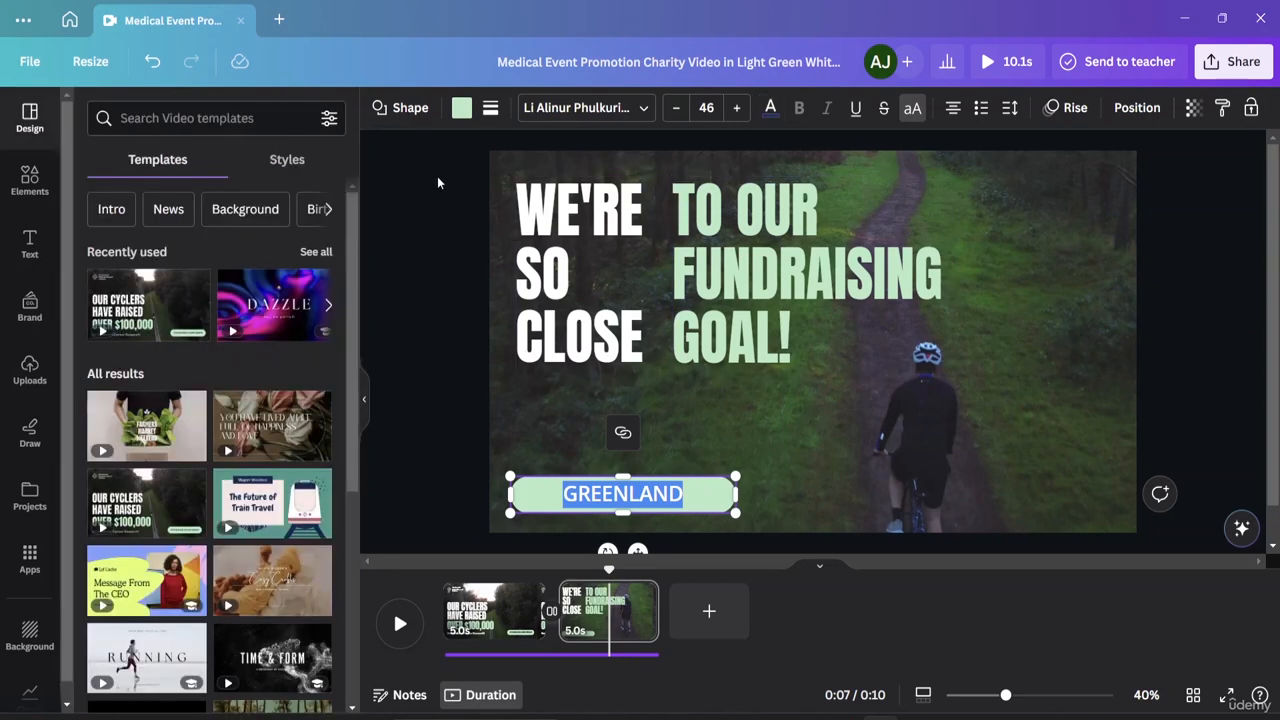
key(Escape)
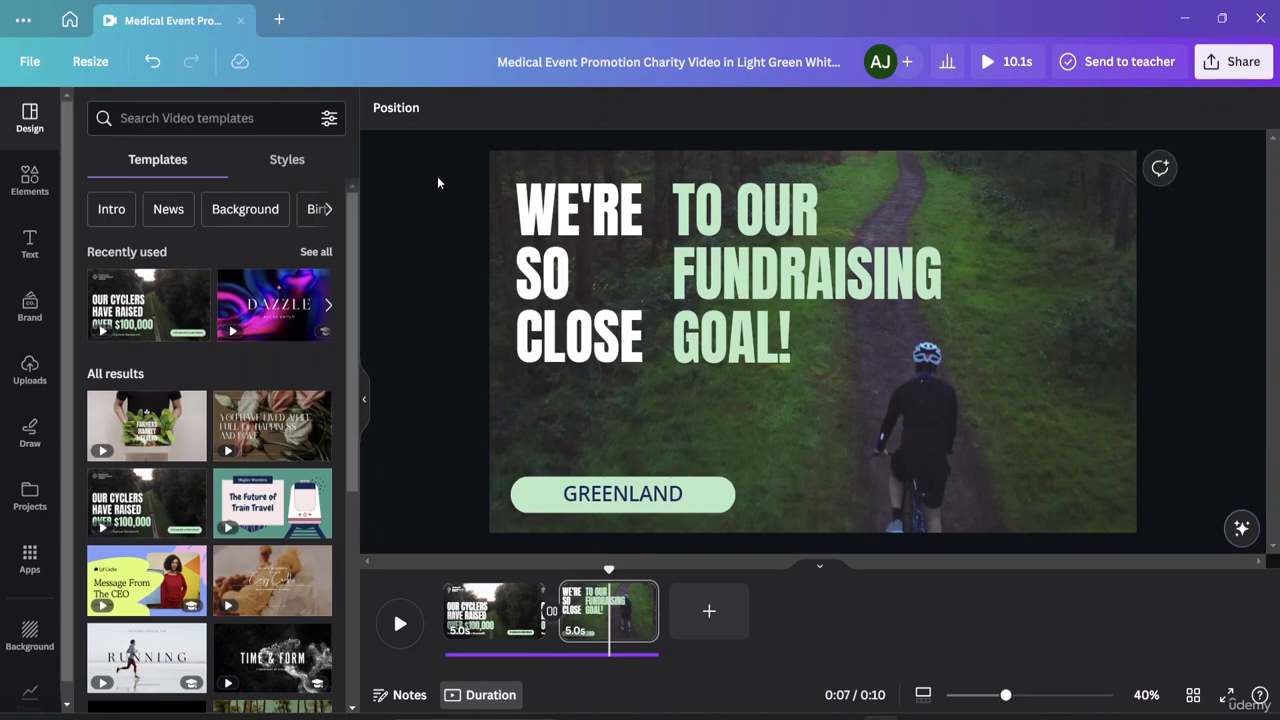
Play the video to preview the GREENLAND button under the fundraising headline.
click(405, 624)
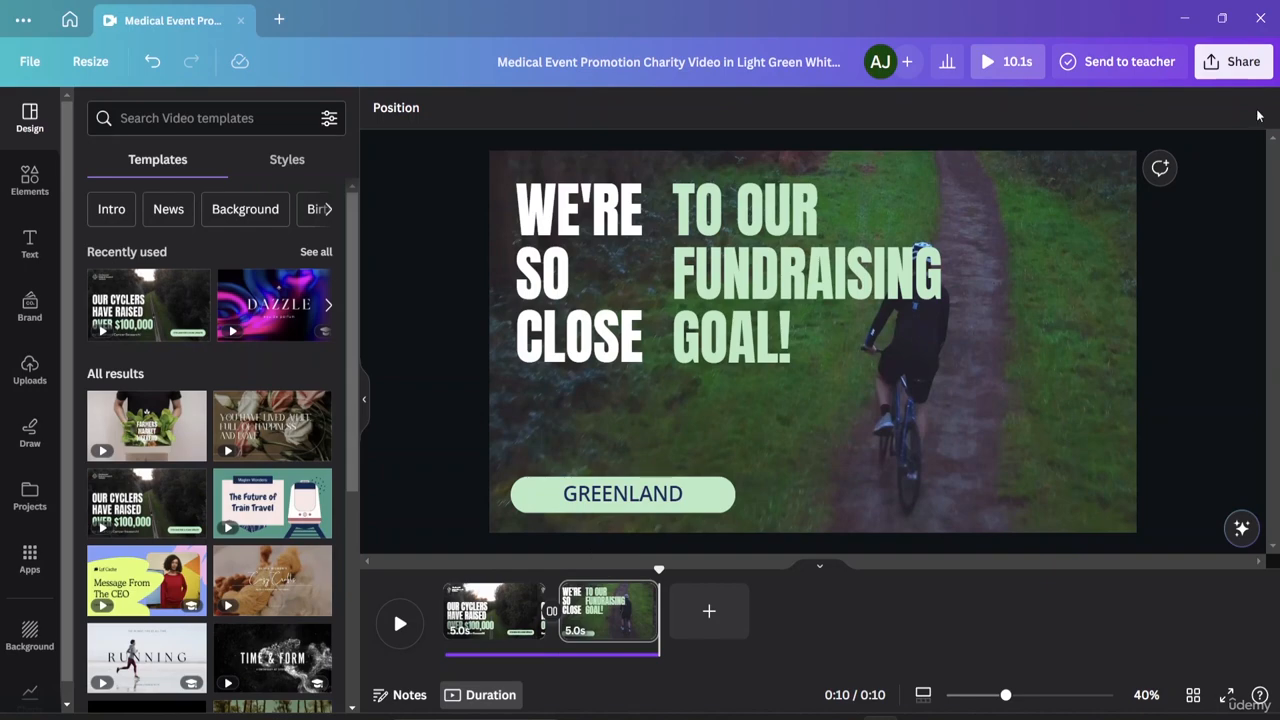
Close the fundraiser design and create a blank YouTube Video from the home page.
click(240, 21)
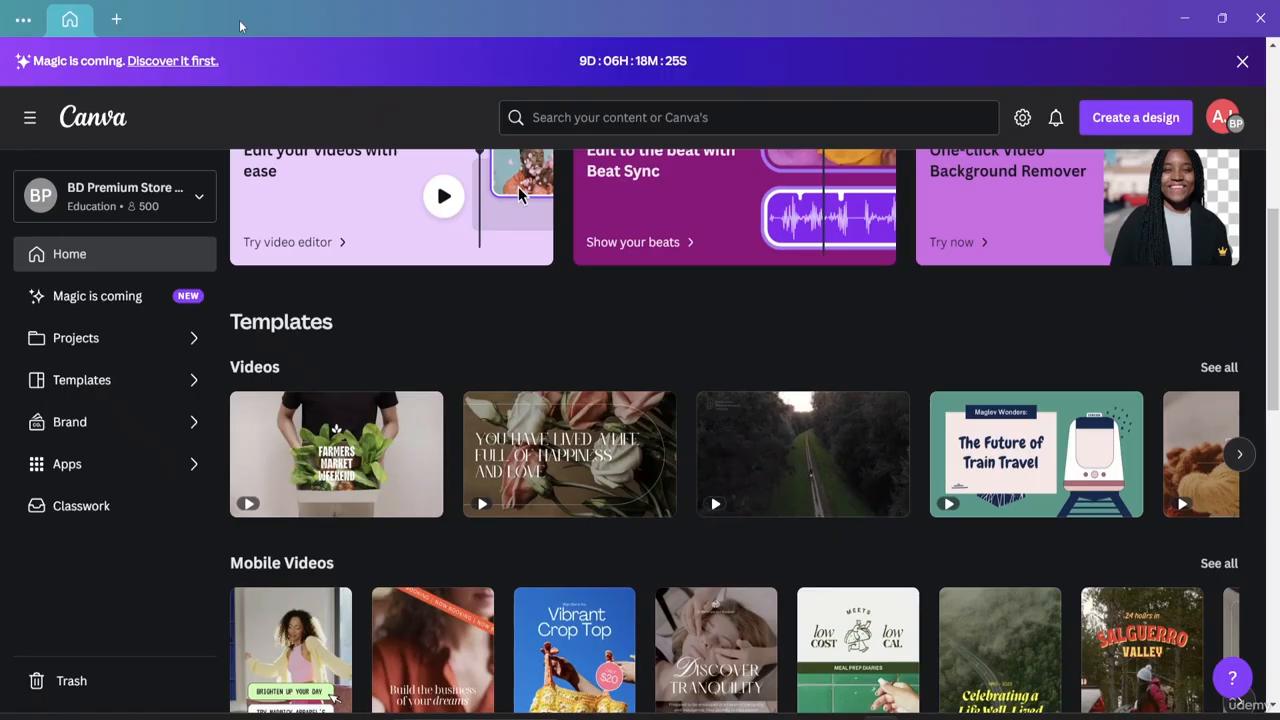
scroll(534, 344, up, 5)
scroll(535, 344, up, 2)
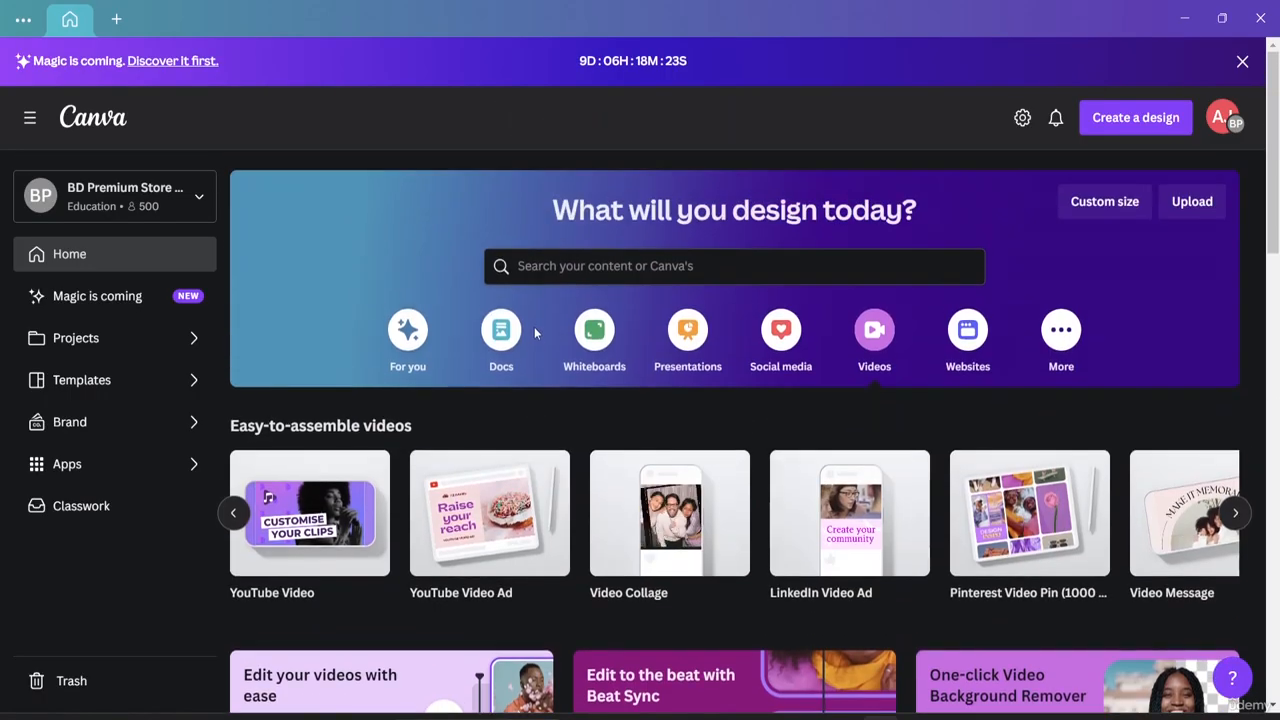
click(310, 528)
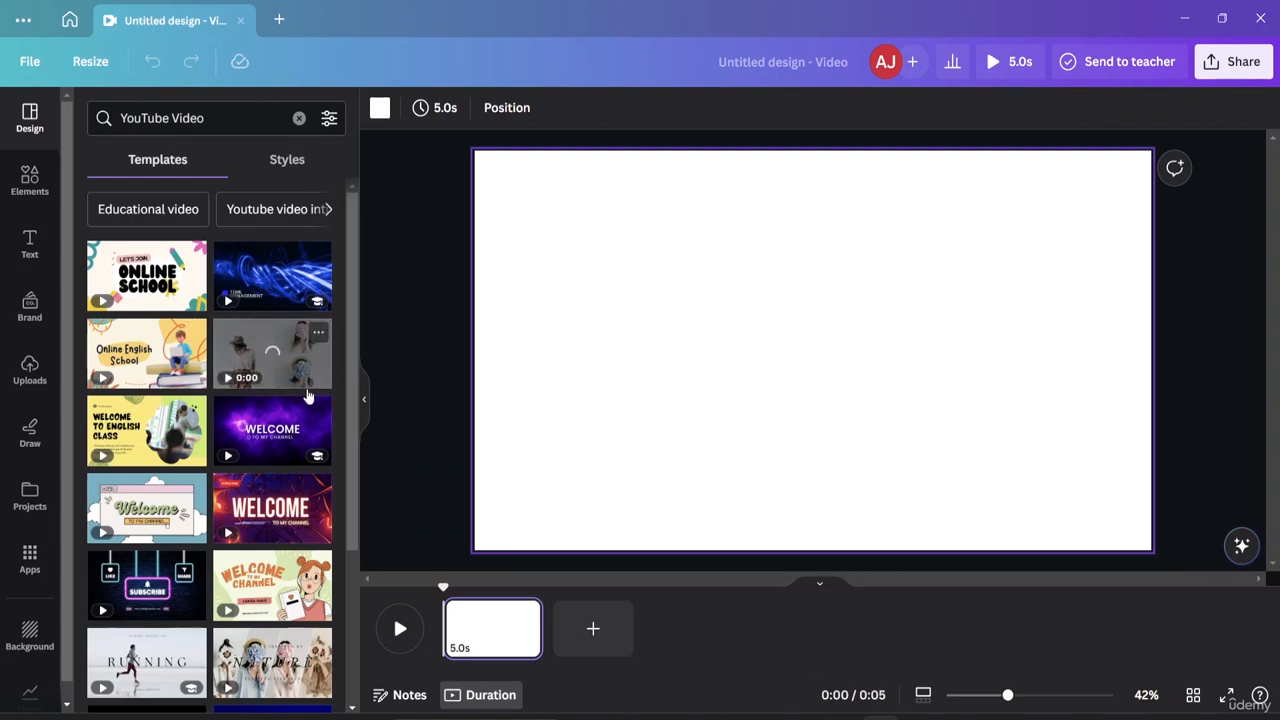
Upload the piano video, then the whale and lighthouse videos, to Uploads.
click(30, 370)
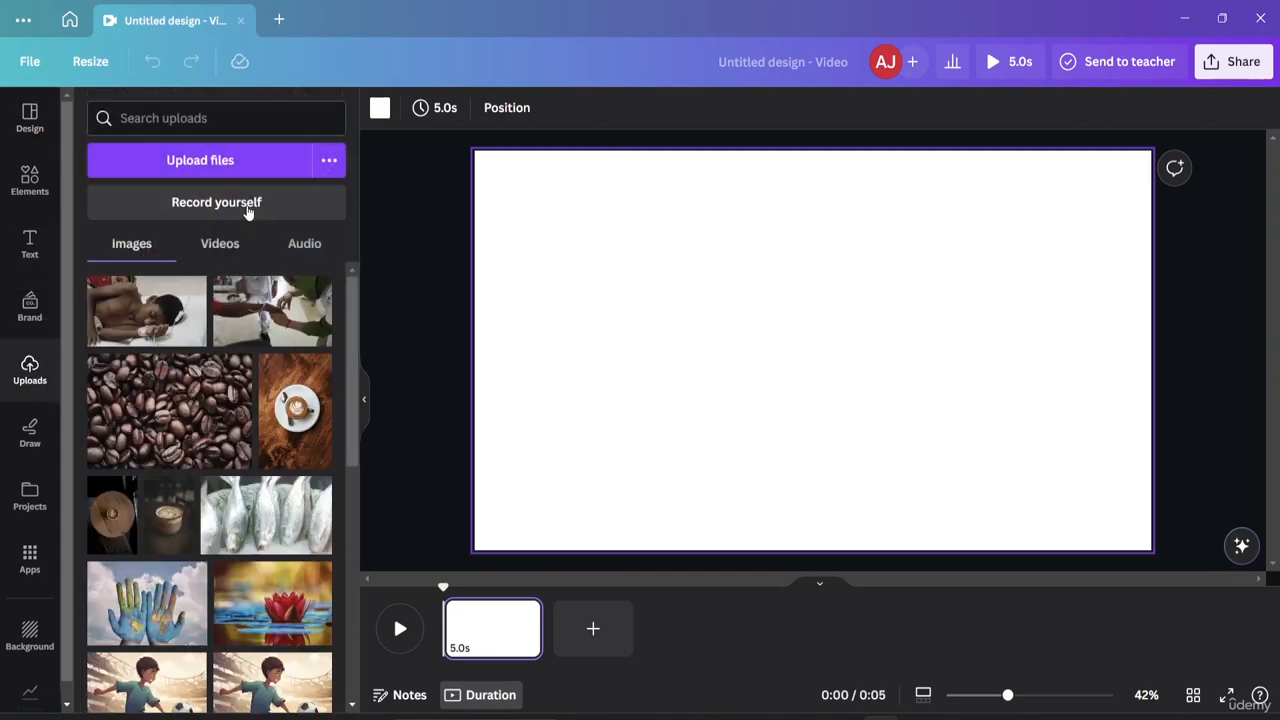
click(229, 157)
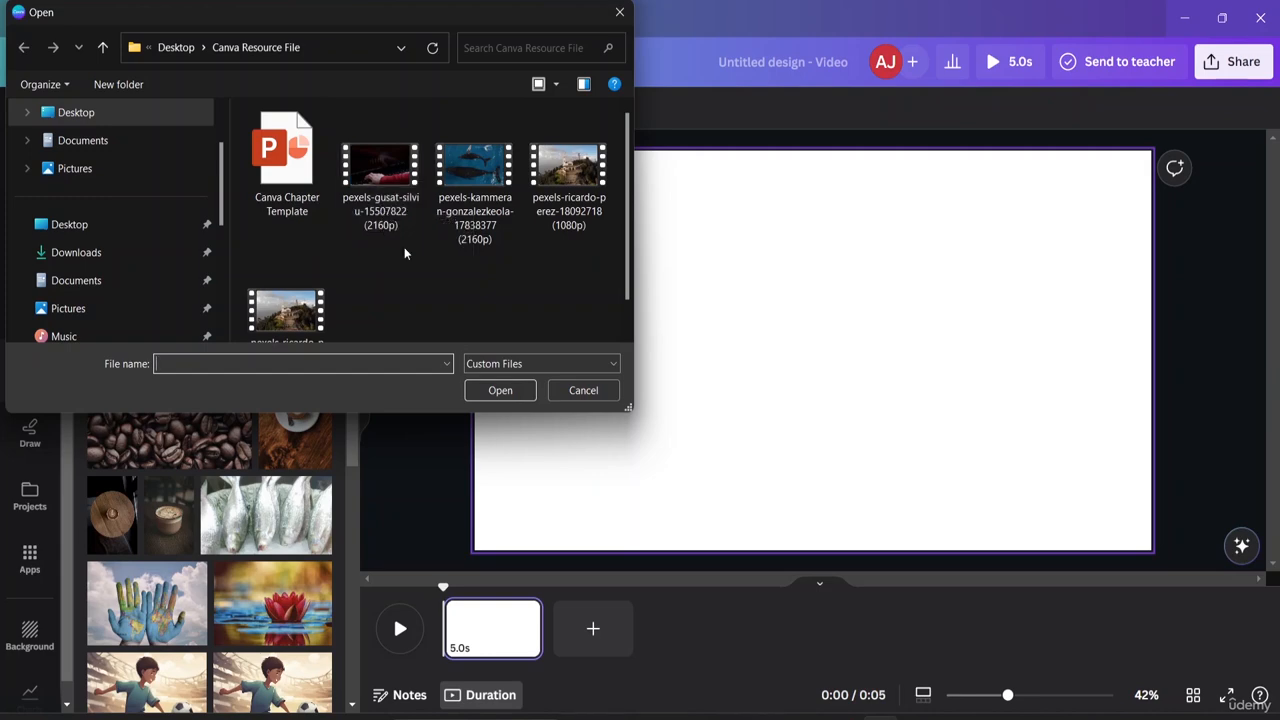
double_click(403, 209)
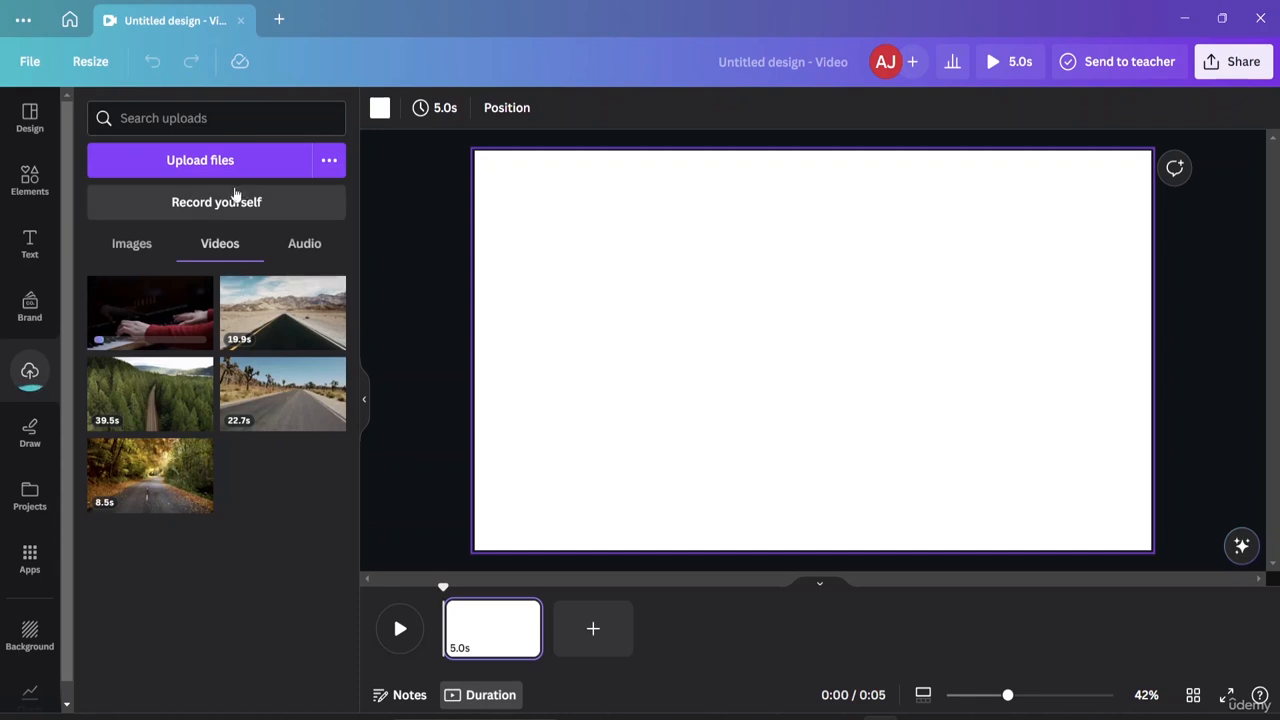
click(262, 158)
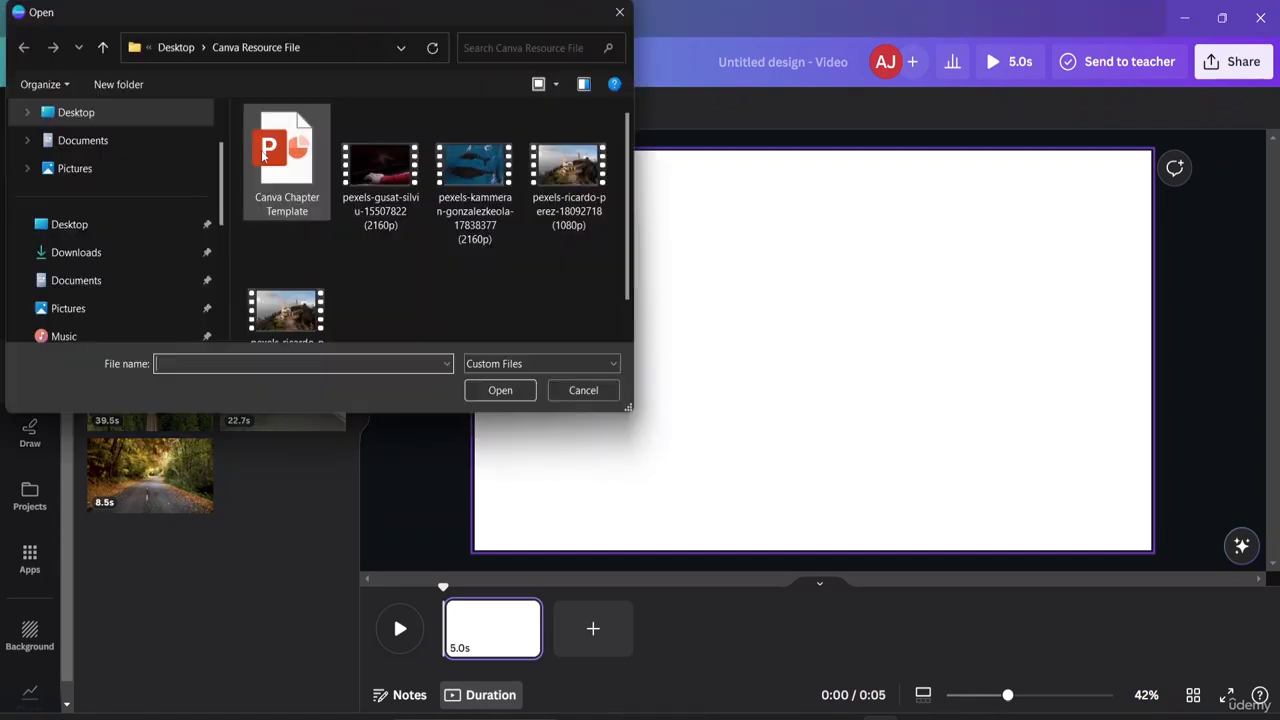
click(380, 180)
ctrl+click(474, 190)
key(Return)
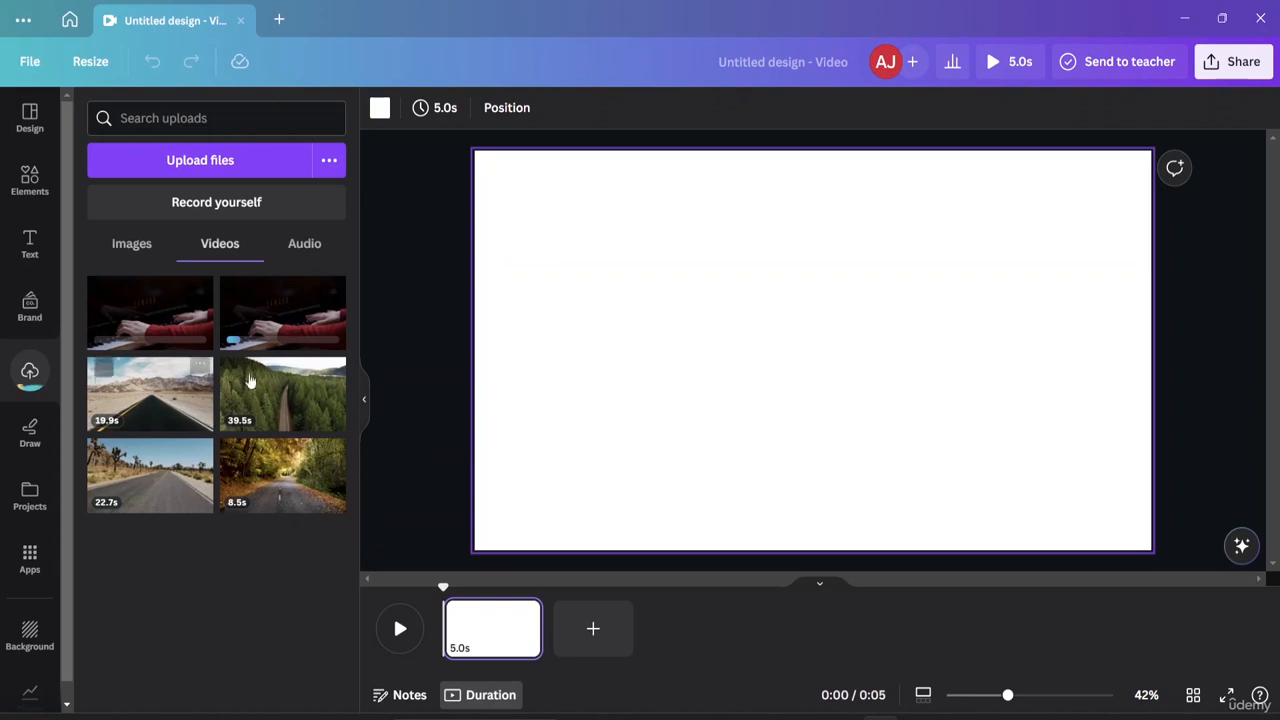
Place the 17.3-second piano video on the page and discard the duplicate piano upload.
click(255, 316)
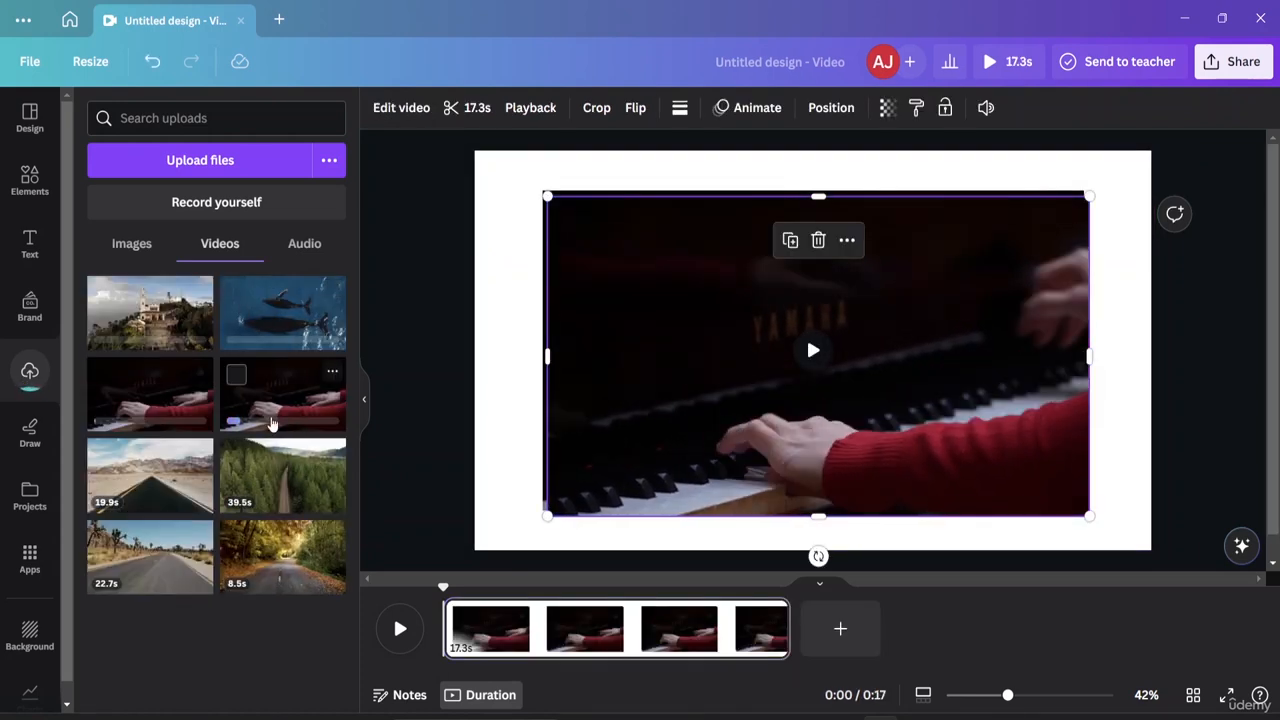
click(334, 374)
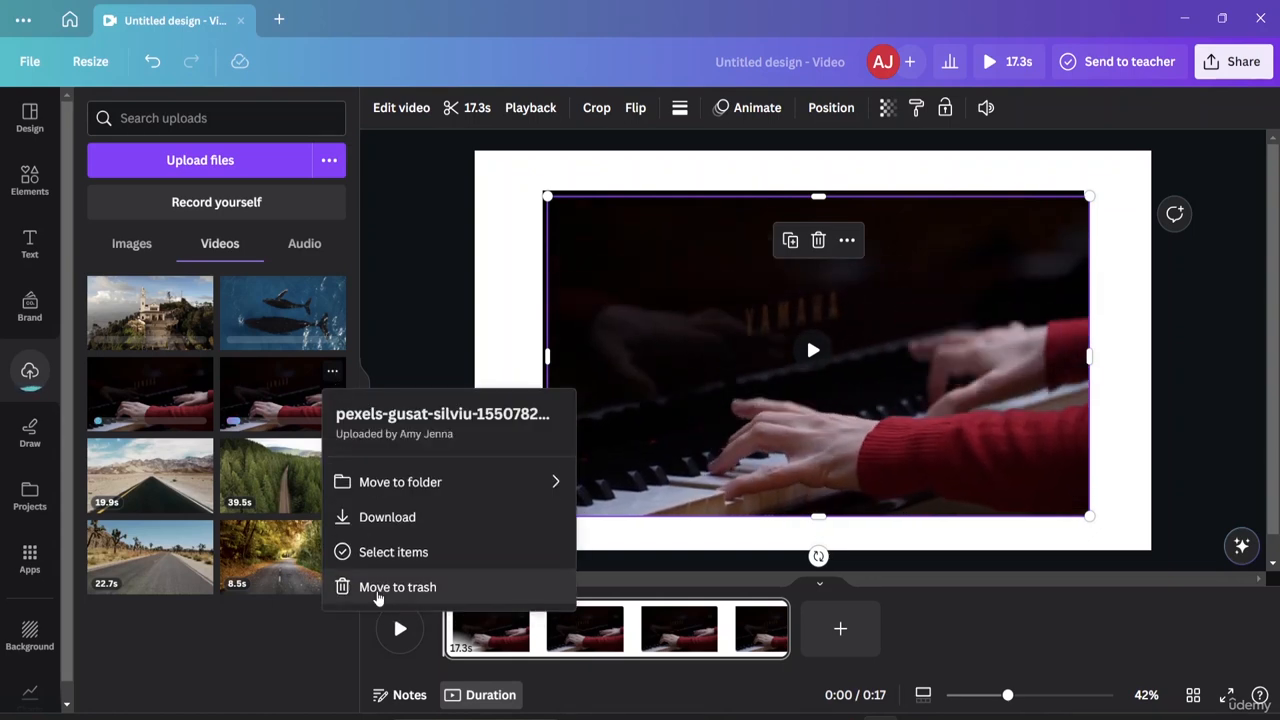
click(378, 587)
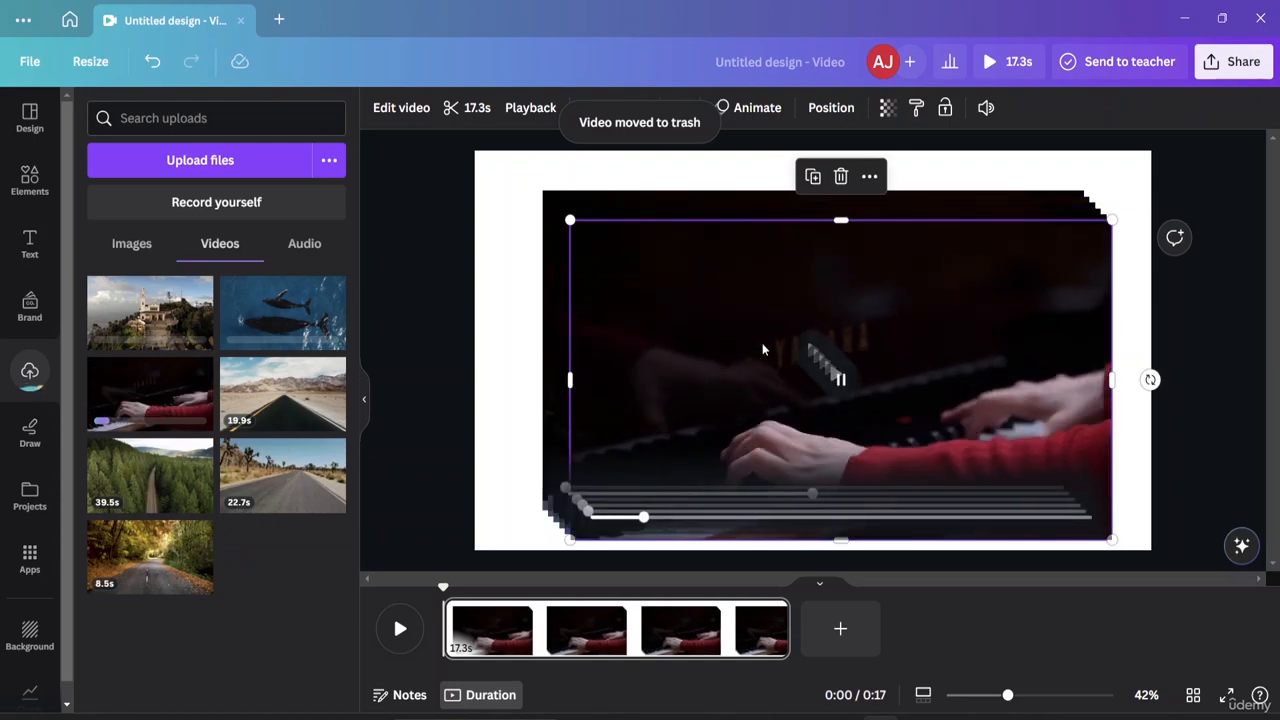
key(ctrl+z)
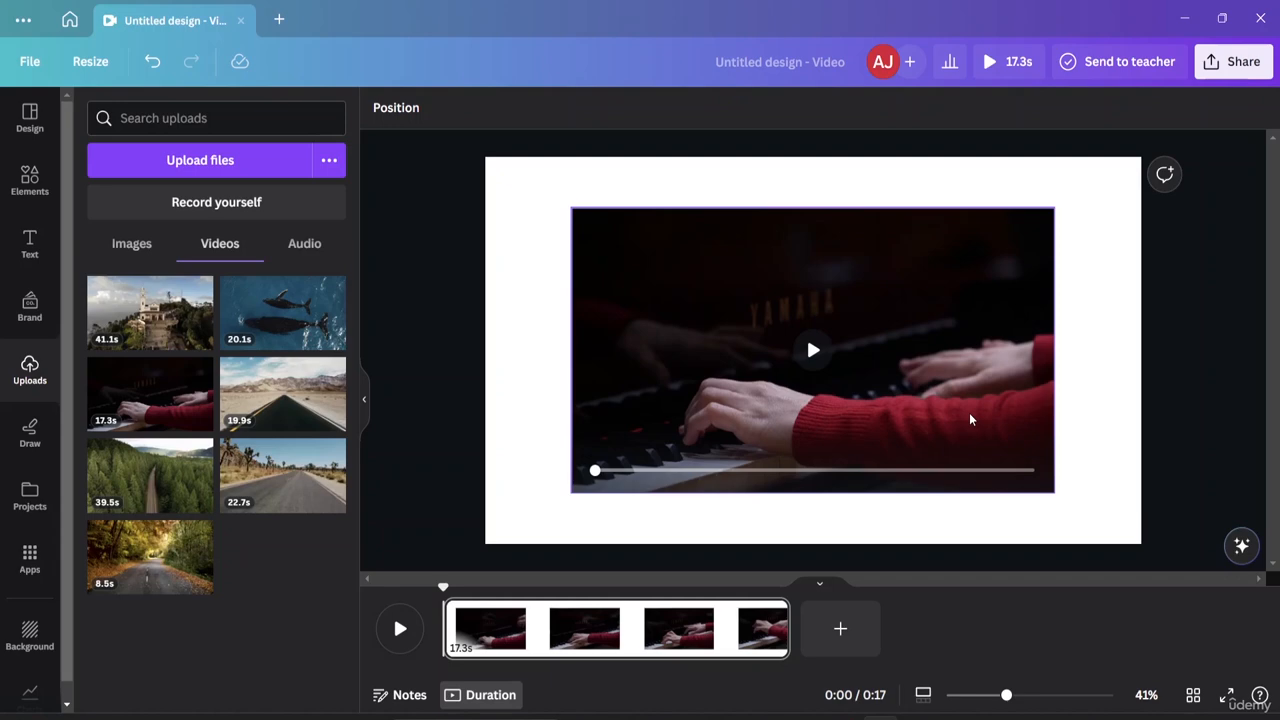
click(401, 632)
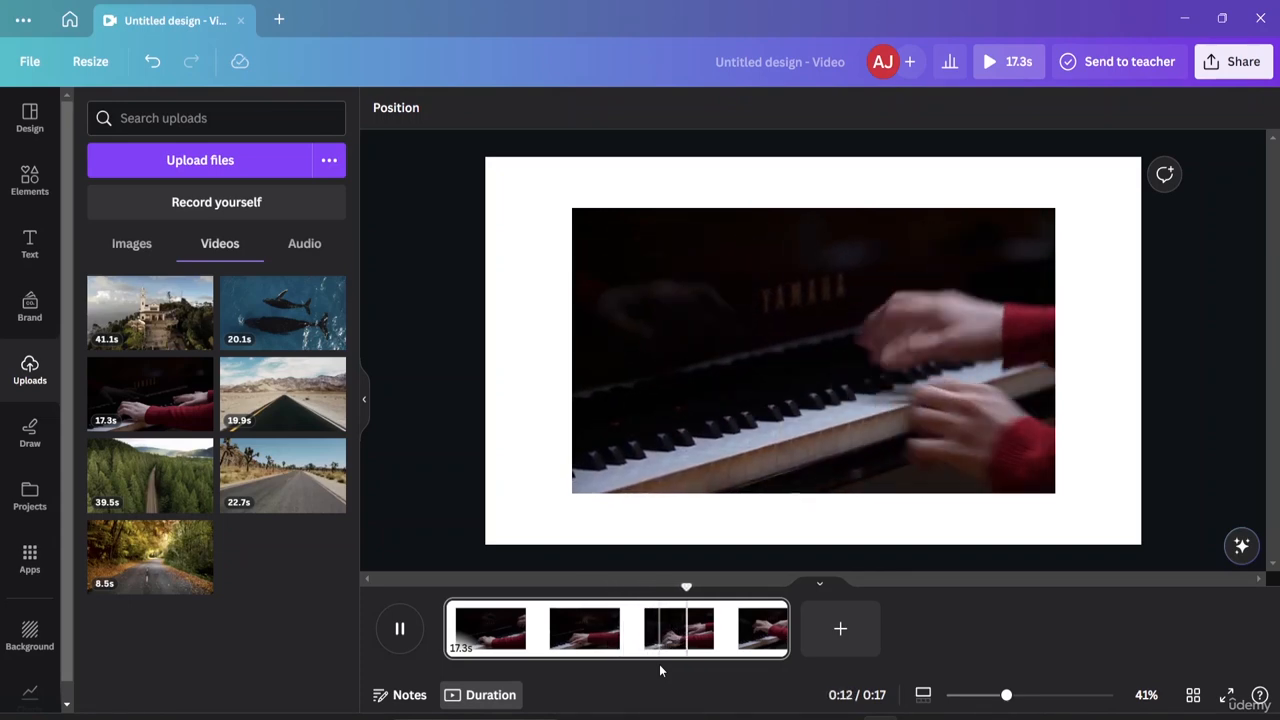
key(space)
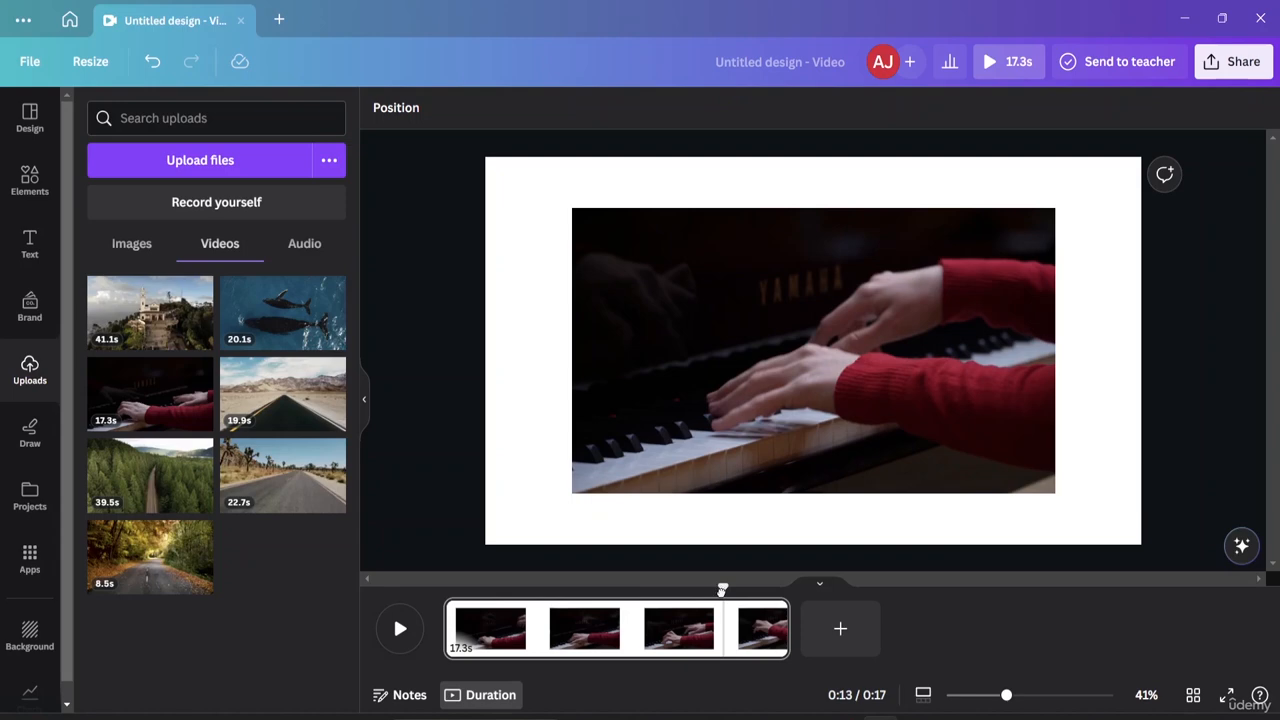
drag(722, 590, 672, 602)
drag(474, 611, 608, 614)
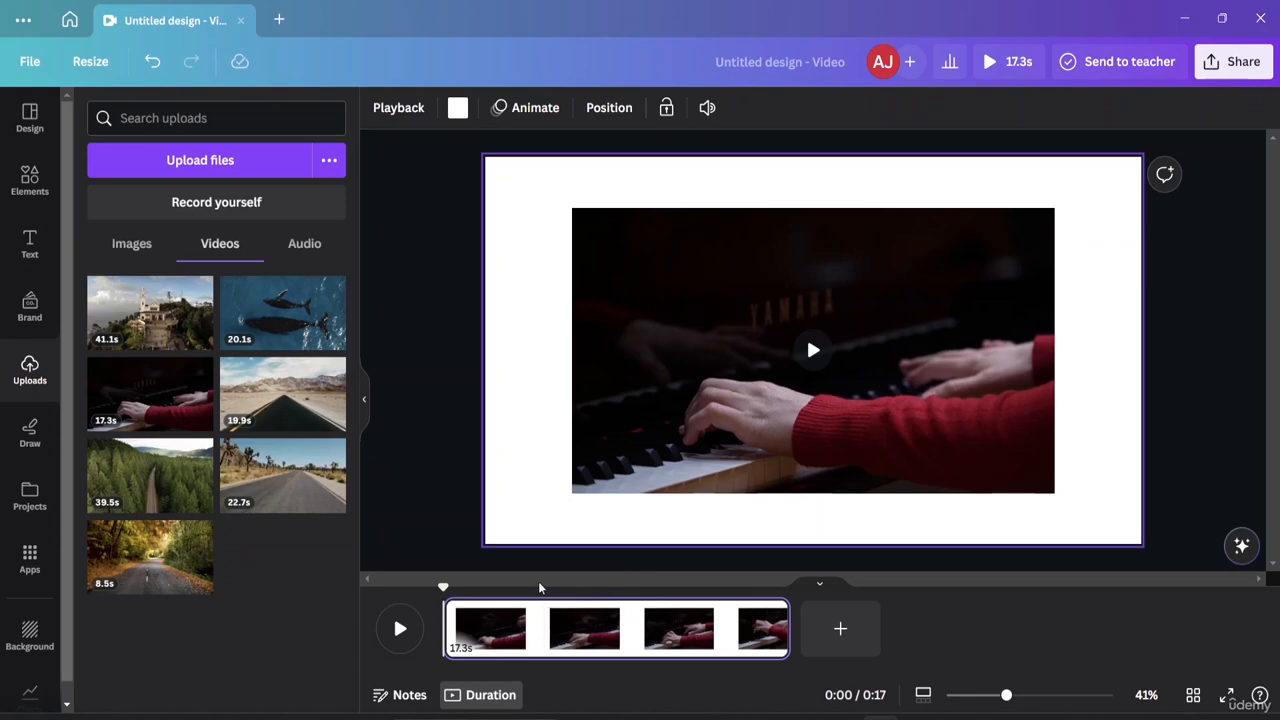
drag(441, 588, 503, 587)
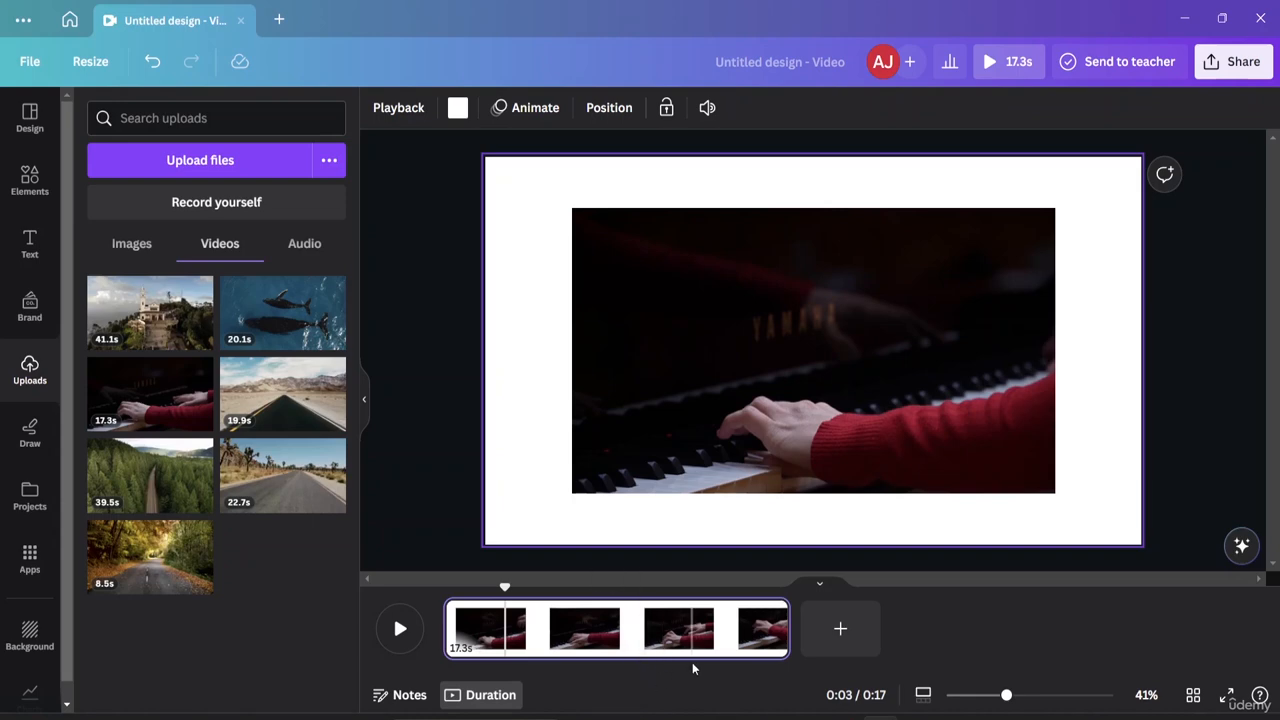
Split the piano clip at 0:03 into a 3-second first page and a longer second page.
right_click(507, 626)
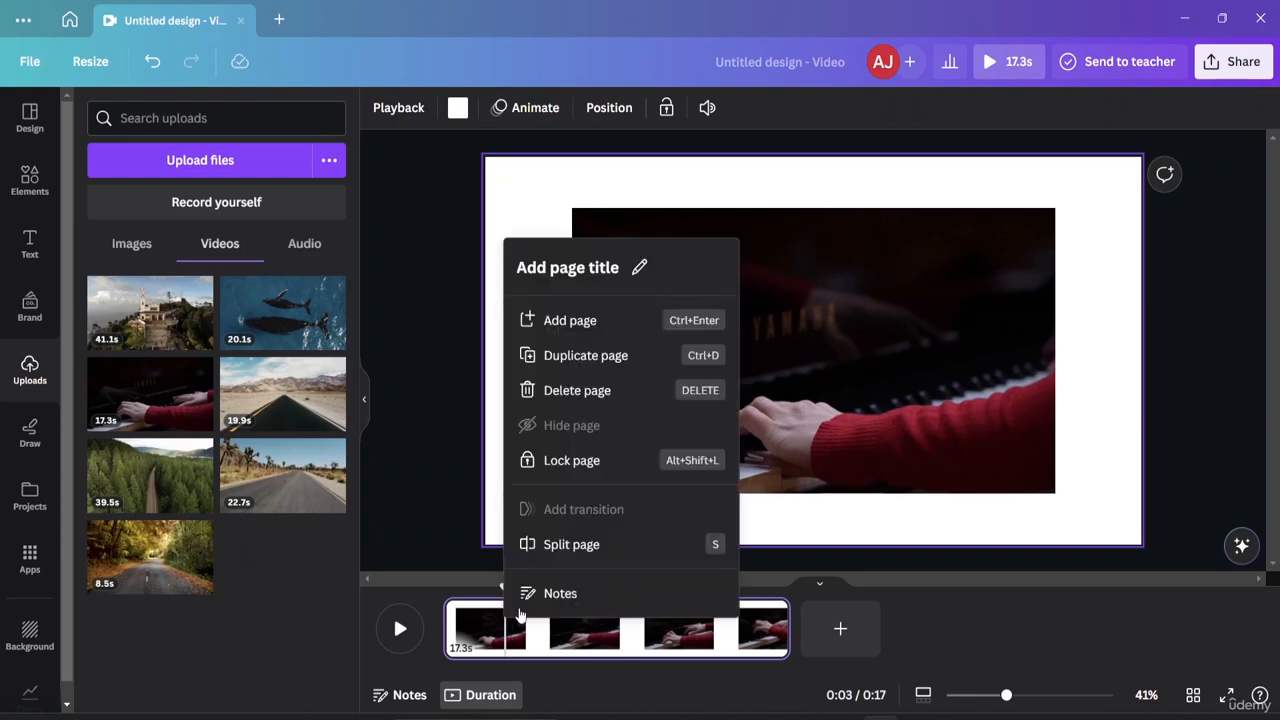
click(558, 546)
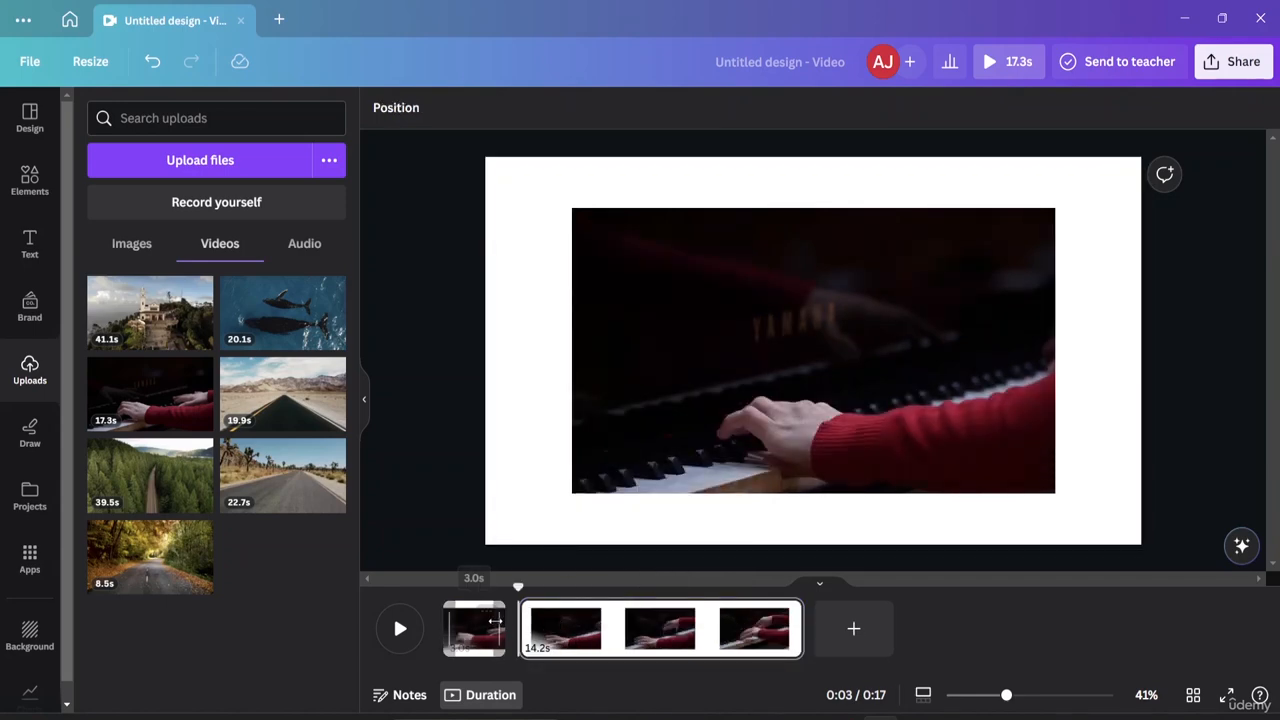
click(476, 645)
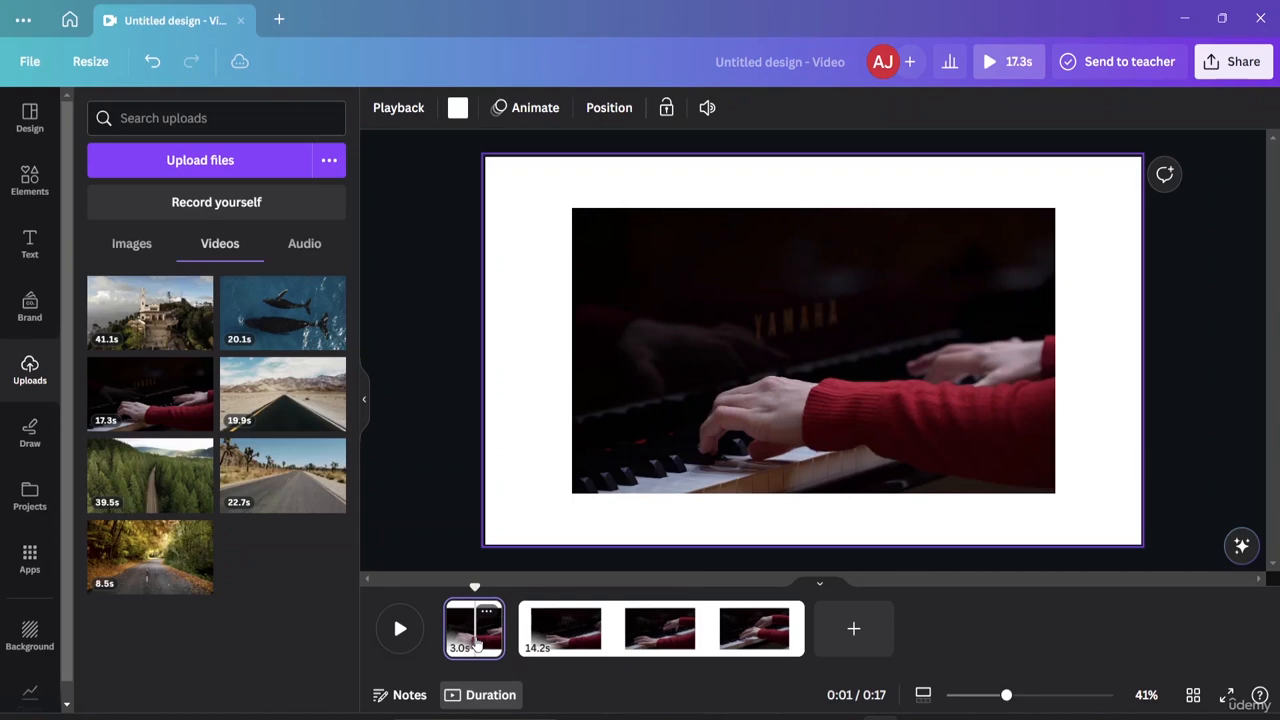
click(575, 640)
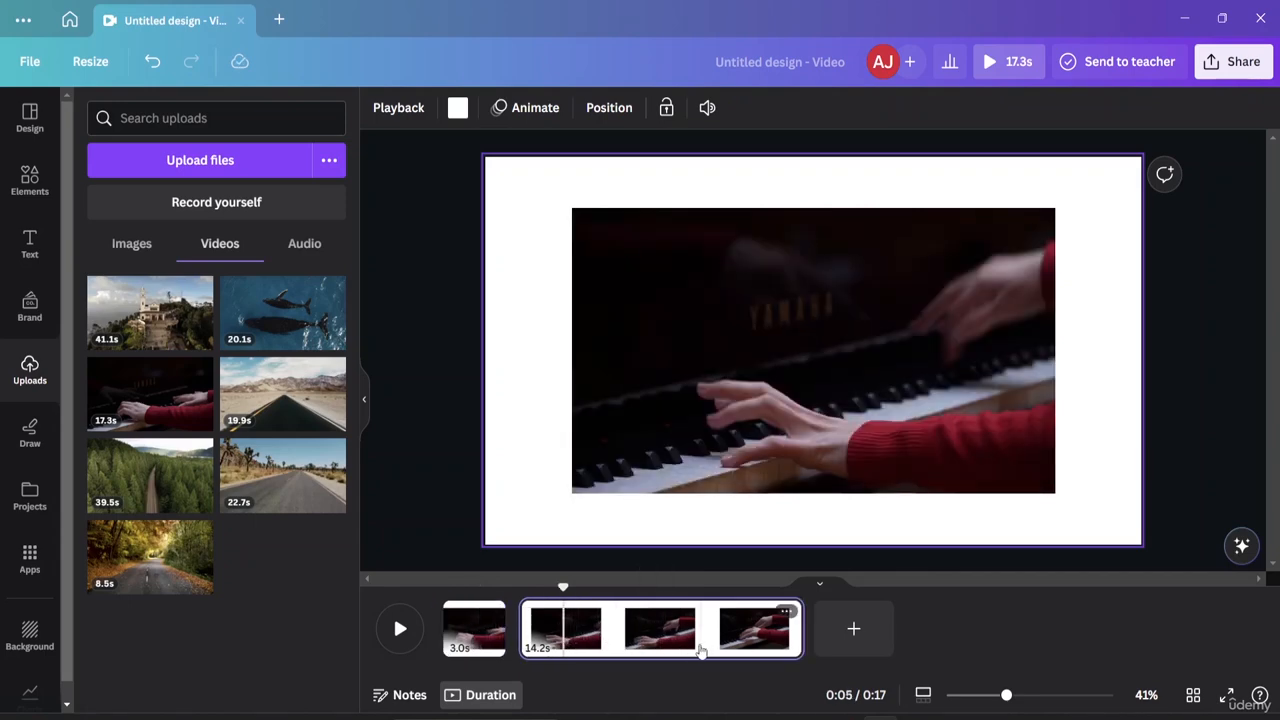
Split again at 0:15 and delete the resulting 2-second ending page.
click(765, 648)
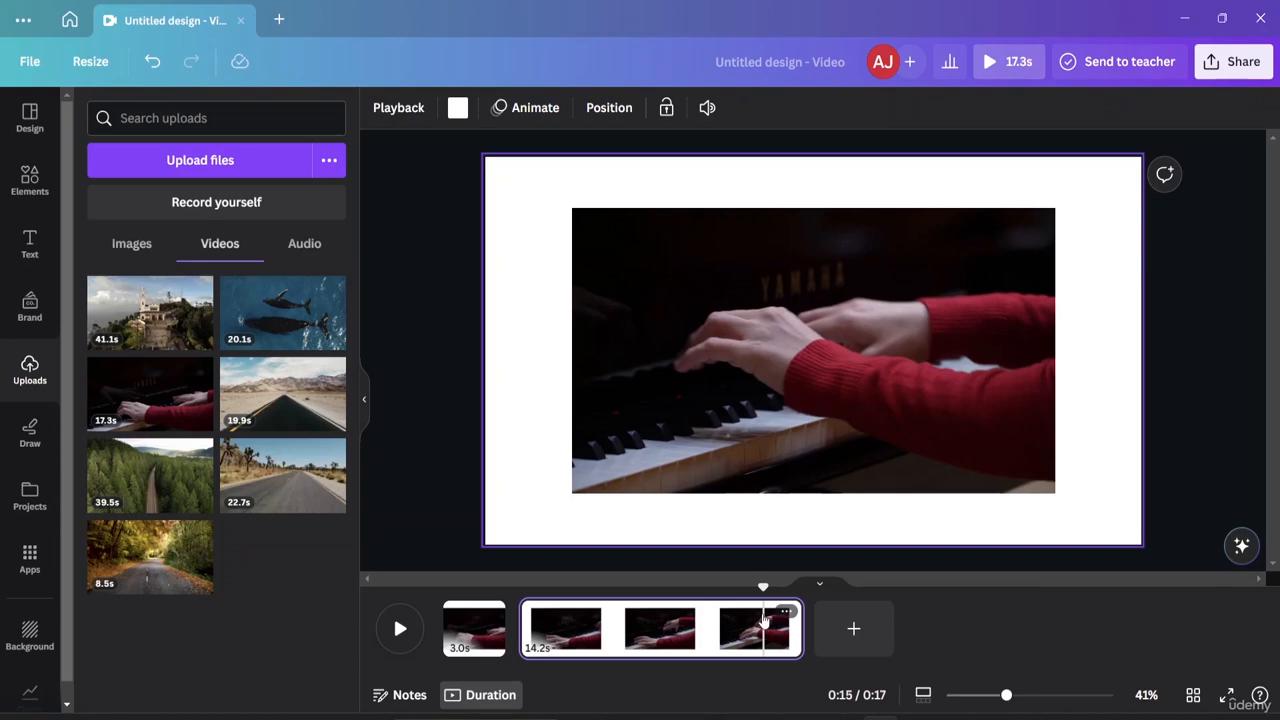
right_click(765, 620)
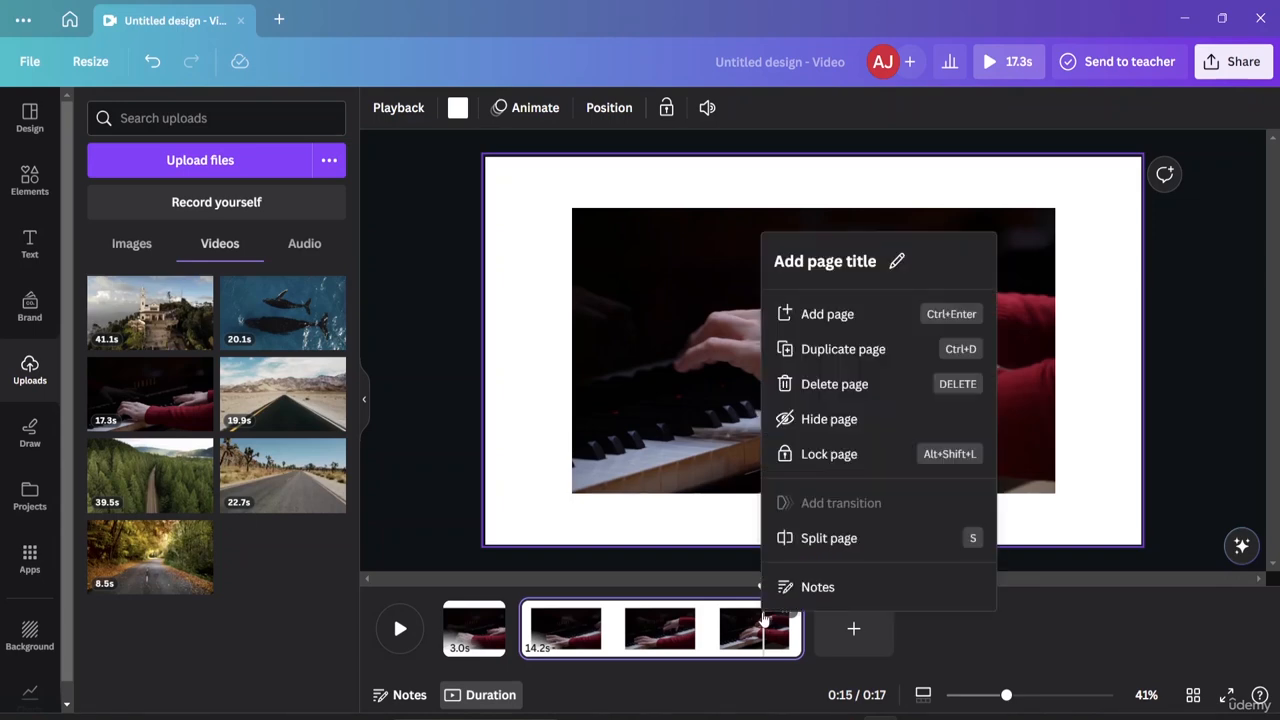
click(806, 538)
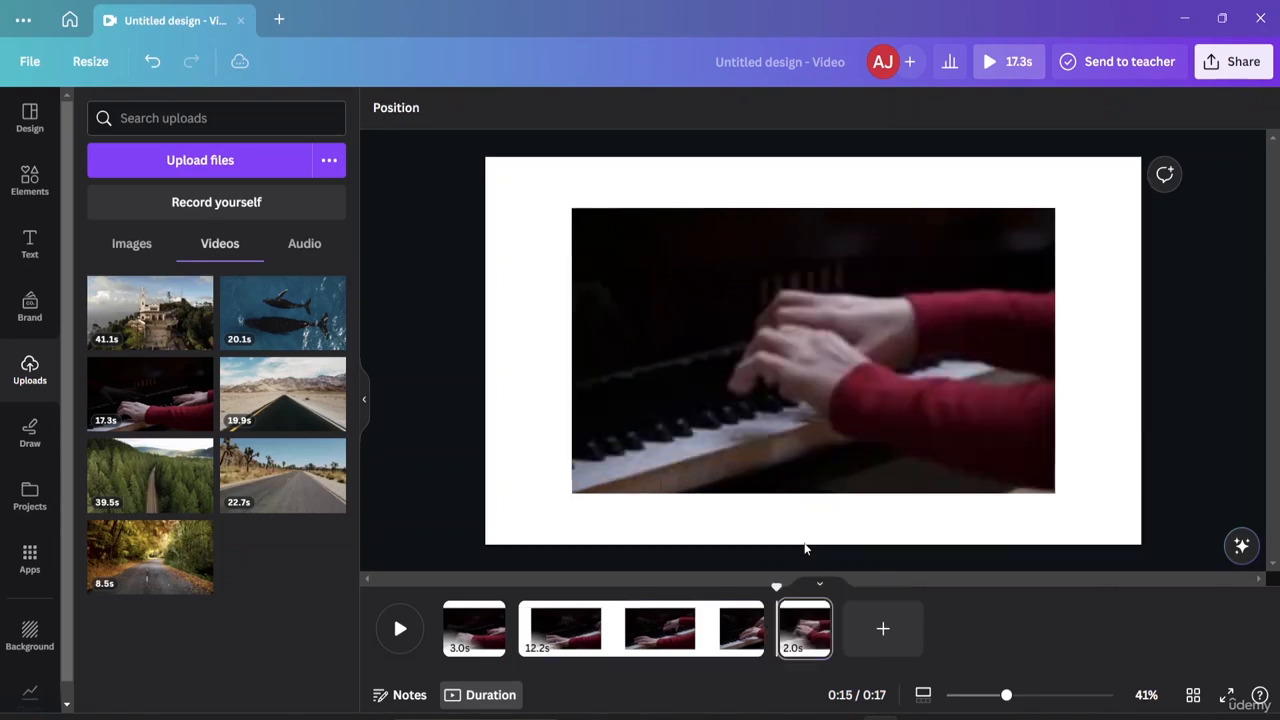
click(810, 645)
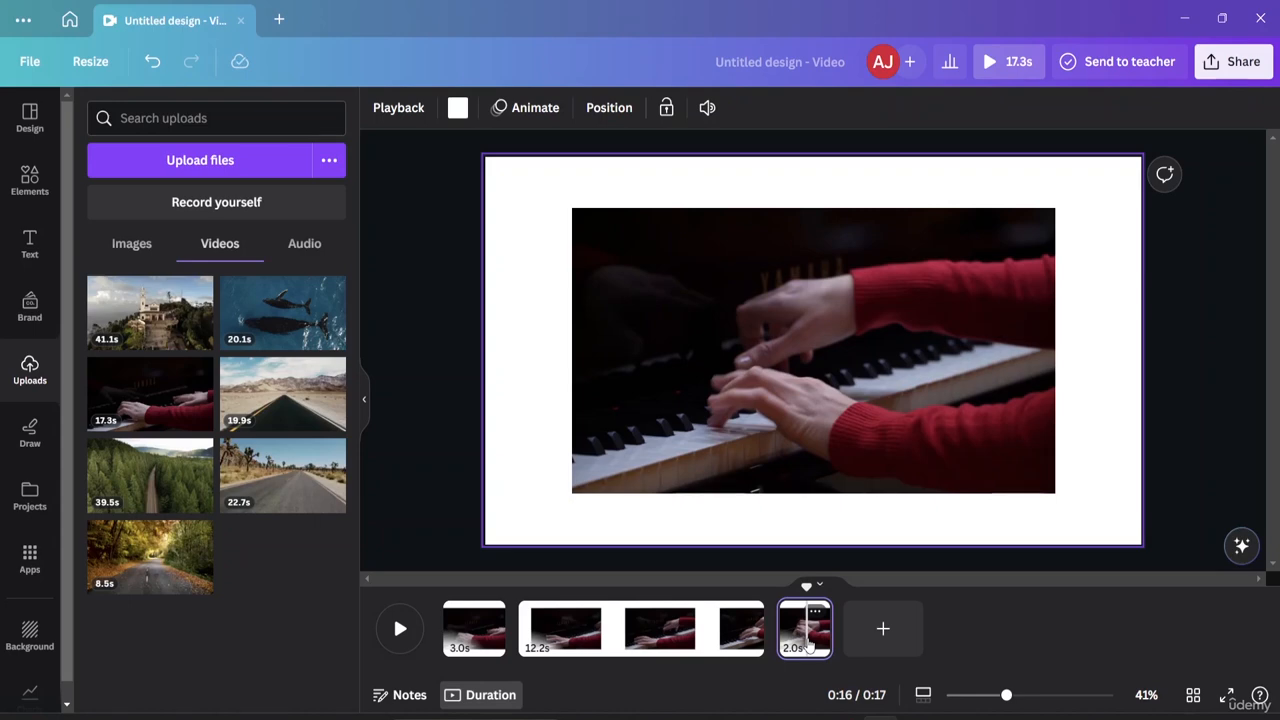
key(Delete)
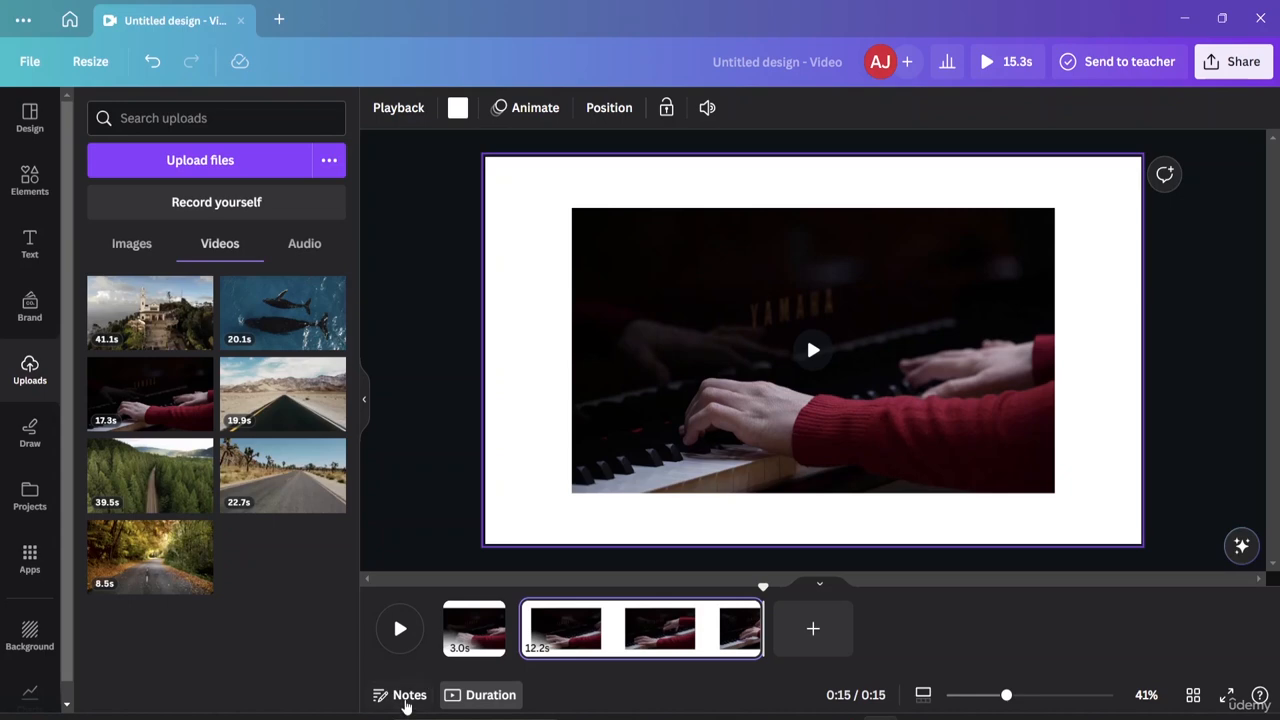
Add the page note 'Chnage the background music' to page 2.
click(406, 700)
click(403, 700)
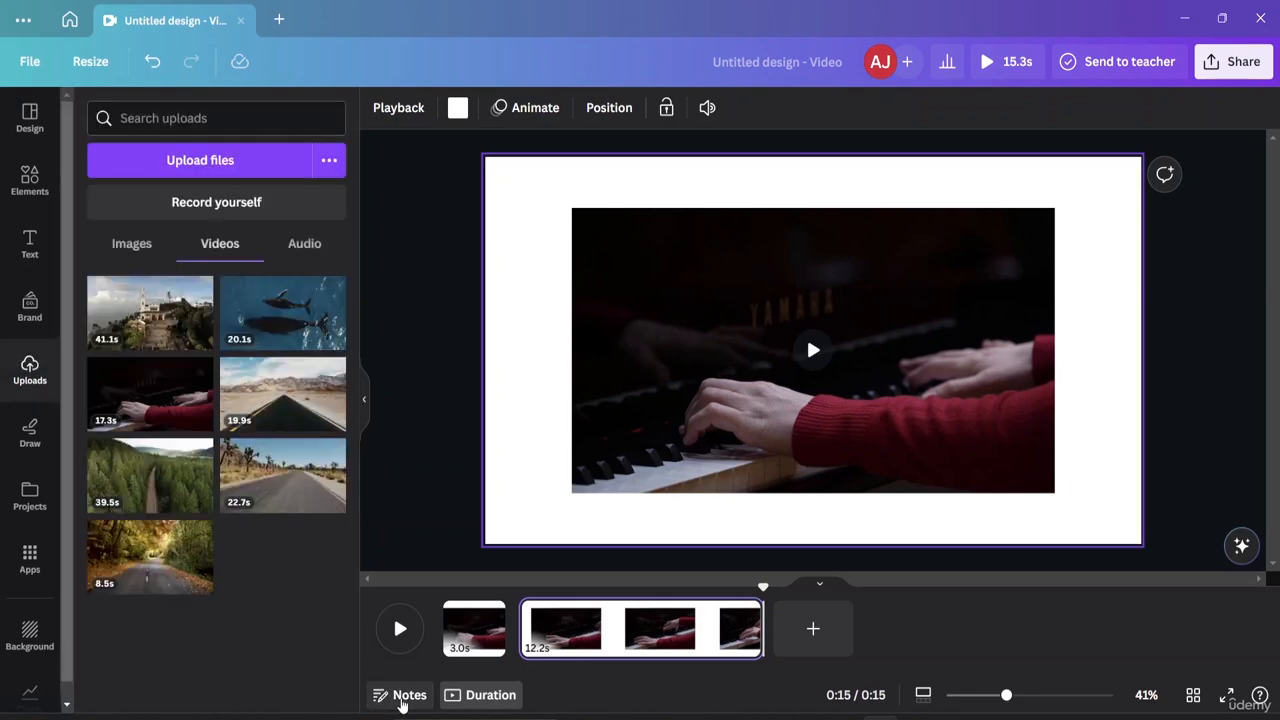
click(403, 700)
click(403, 700)
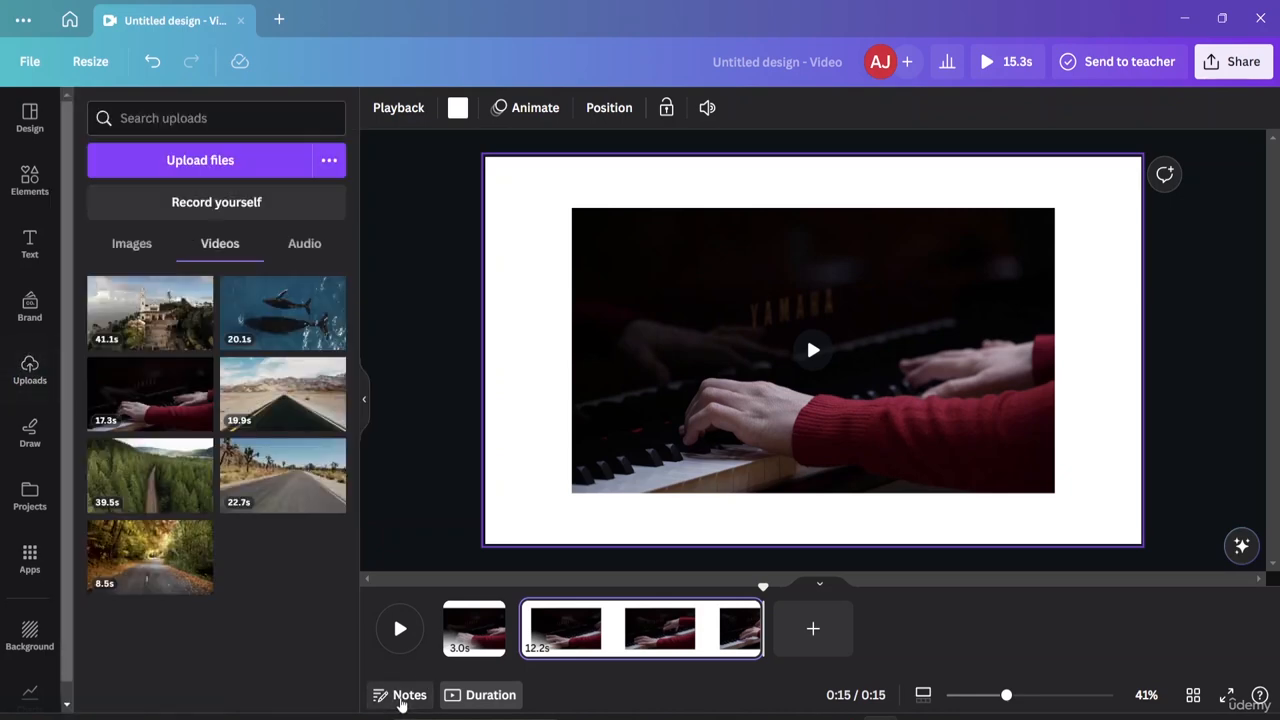
click(403, 700)
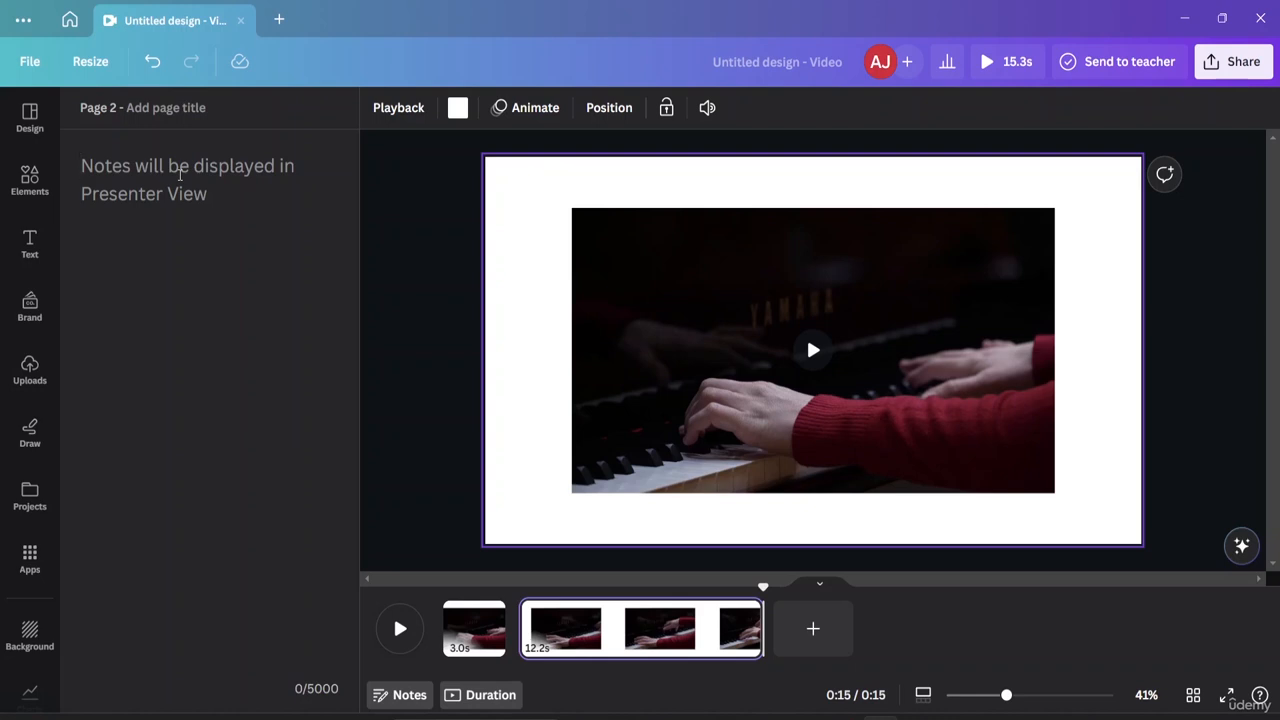
text(Save)
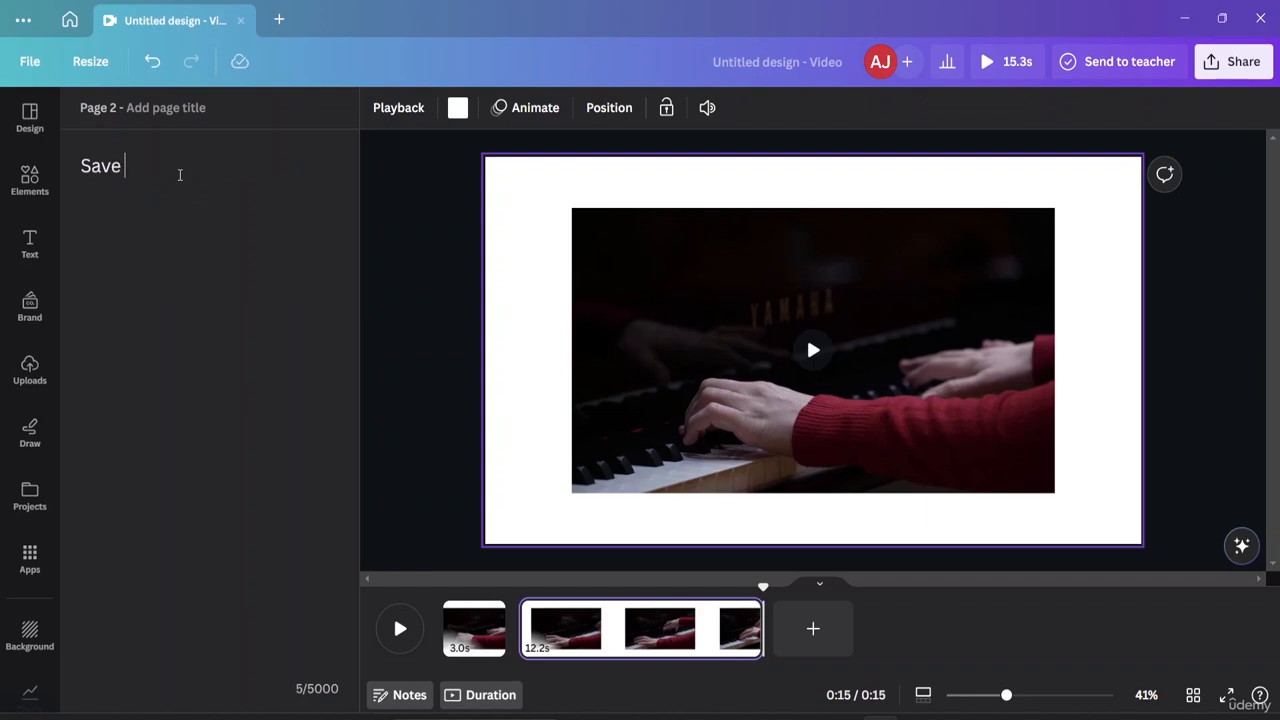
text( the ba)
key(BackSpace)
key(BackSpace)
key(BackSpace)
key(BackSpace)
key(BackSpace)
key(BackSpace)
key(BackSpace)
key(BackSpace)
key(BackSpace)
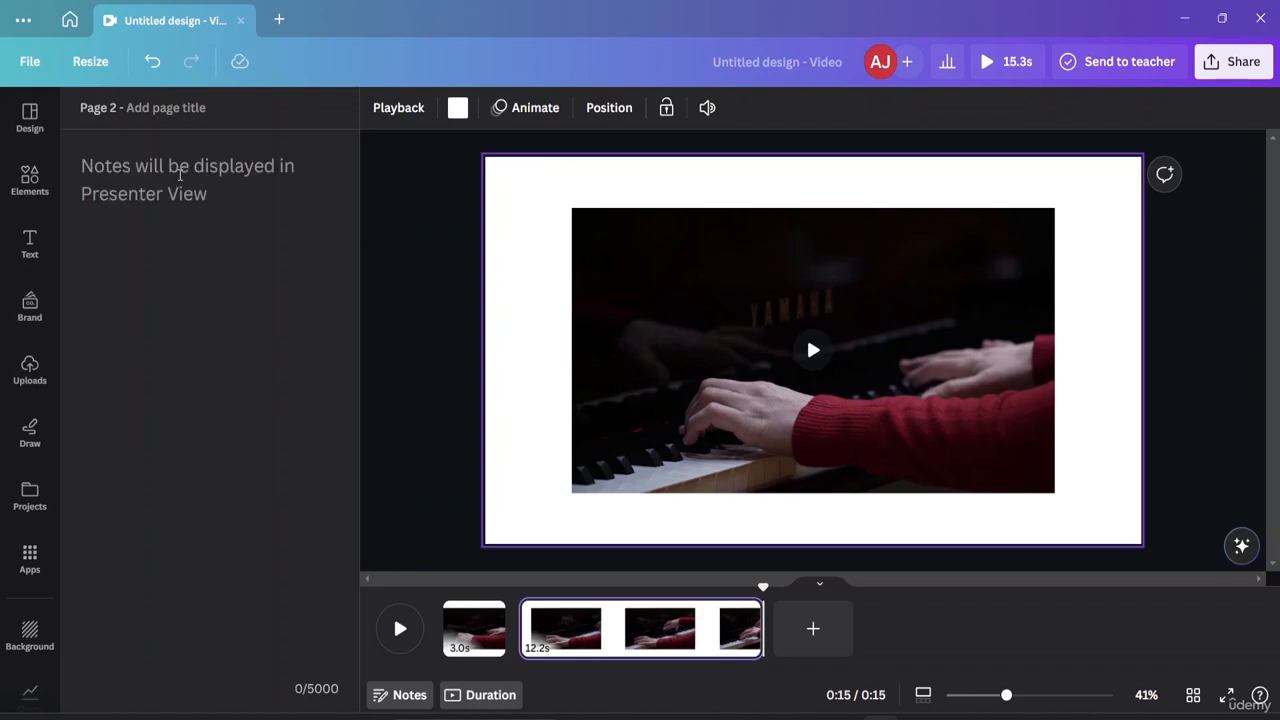
text(Ch)
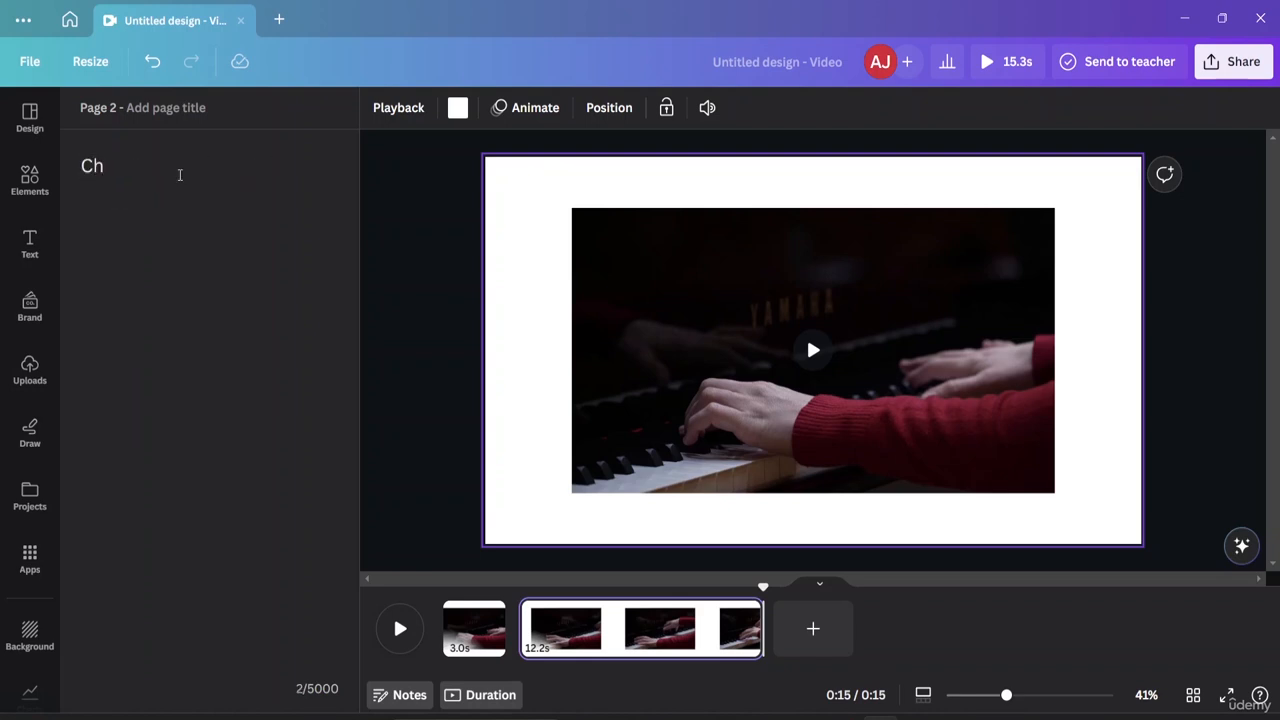
text(nage the background)
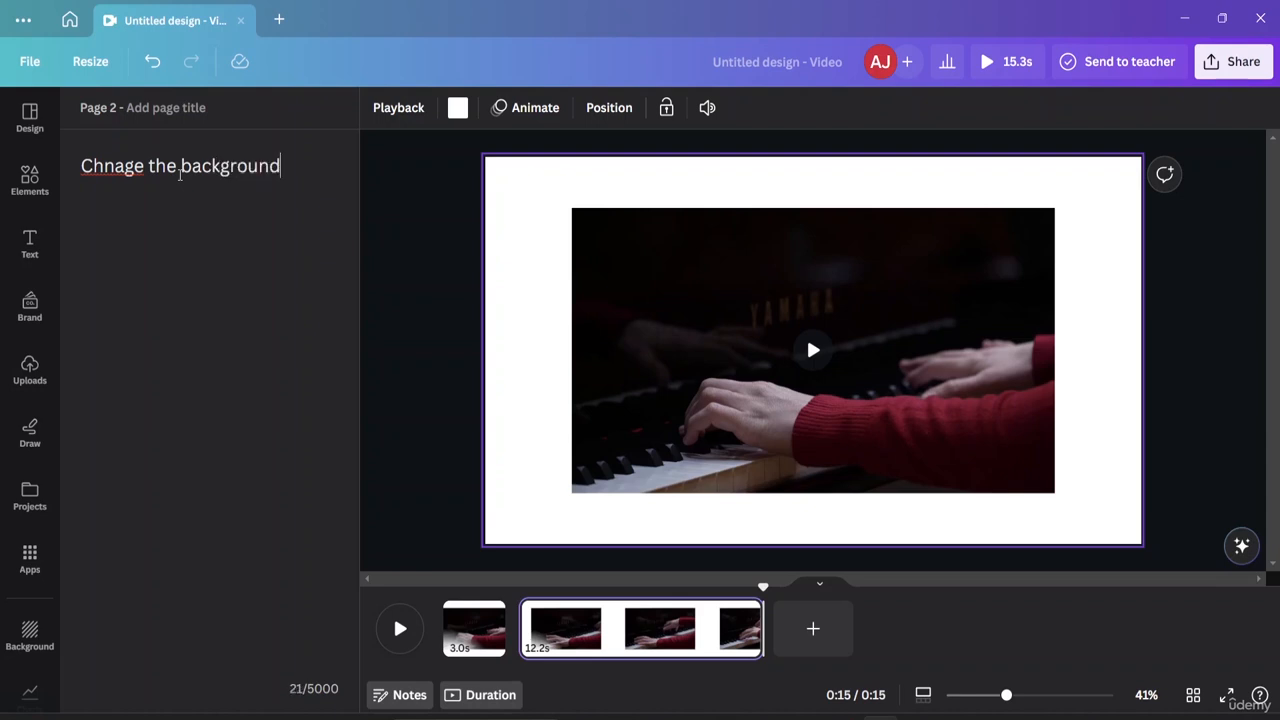
text( music)
Correct the misspelled 'Chnage' in the note to 'Change'.
double_click(124, 166)
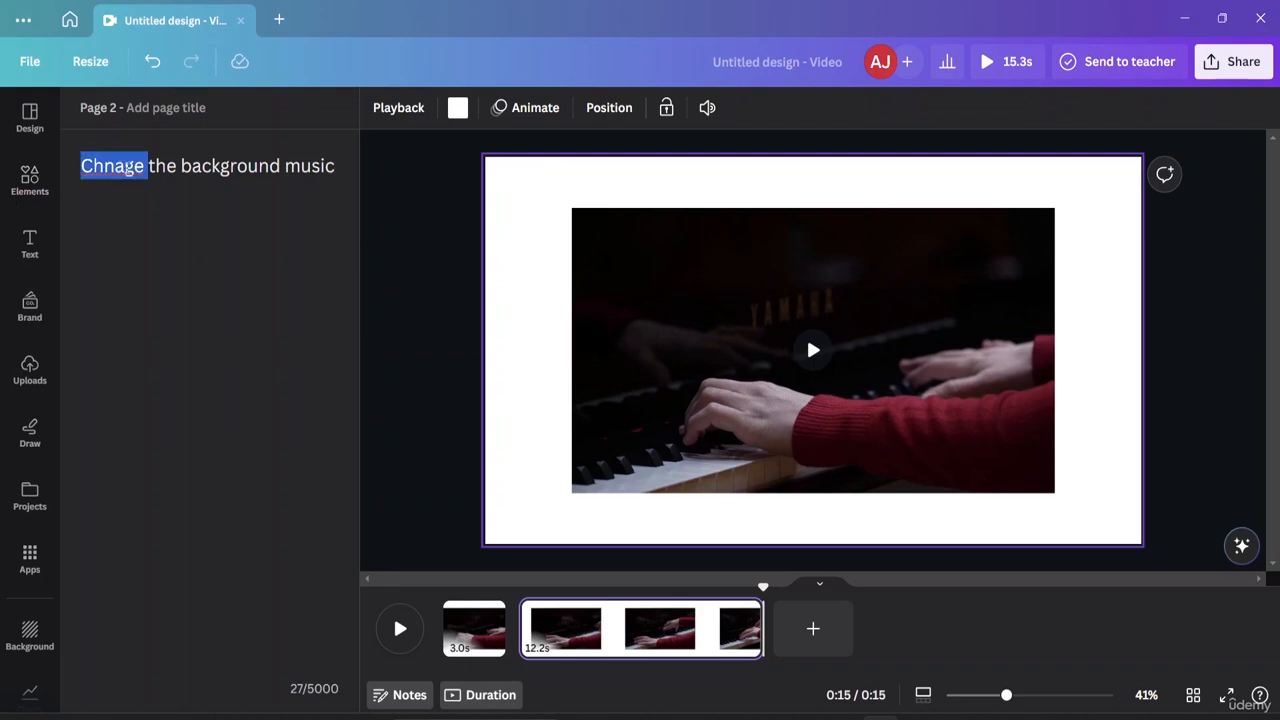
triple_click(121, 168)
double_click(125, 167)
click(125, 167)
key(BackSpace)
key(BackSpace)
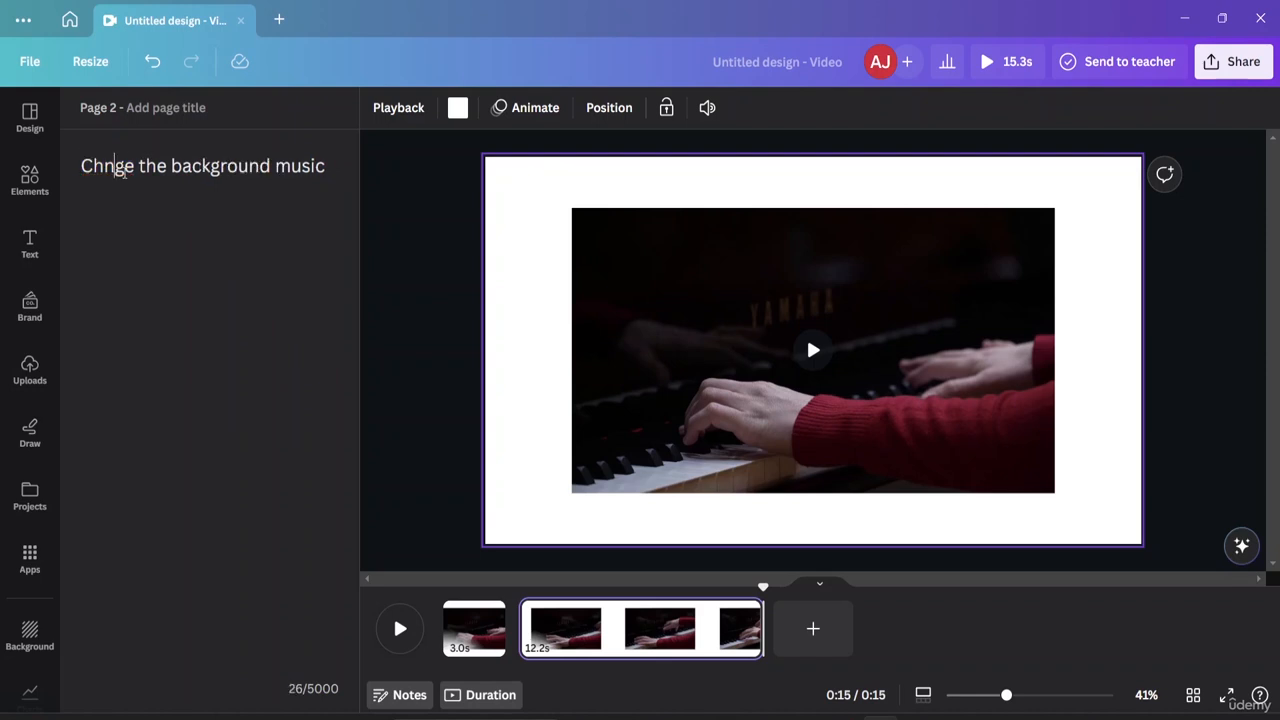
text(an)
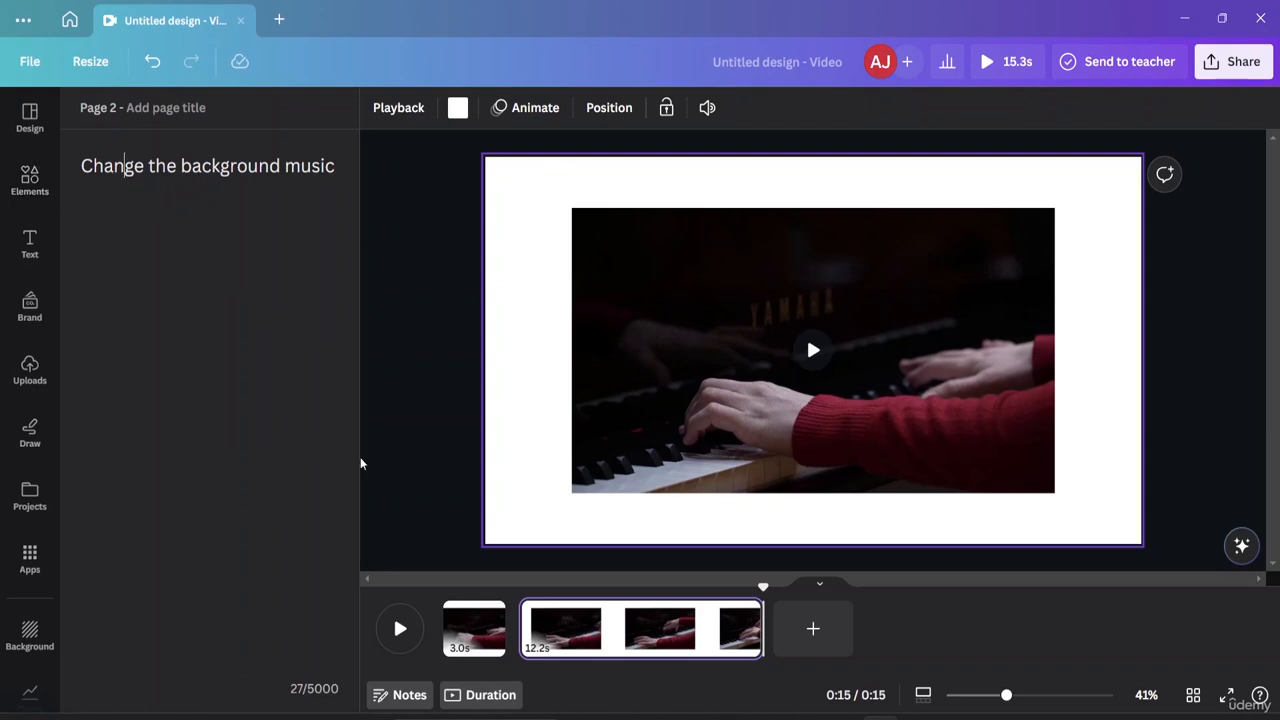
Put the 41.1s church aerial clip on page 2, then delete that second page.
click(395, 700)
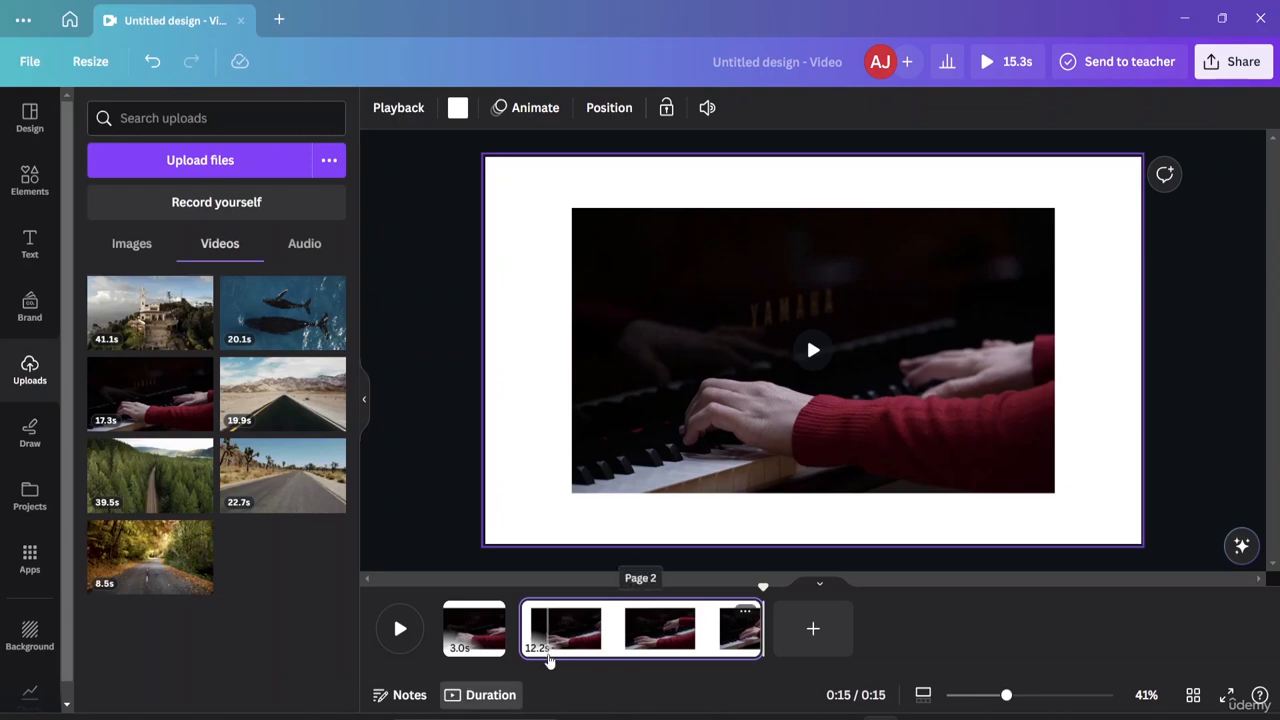
click(467, 638)
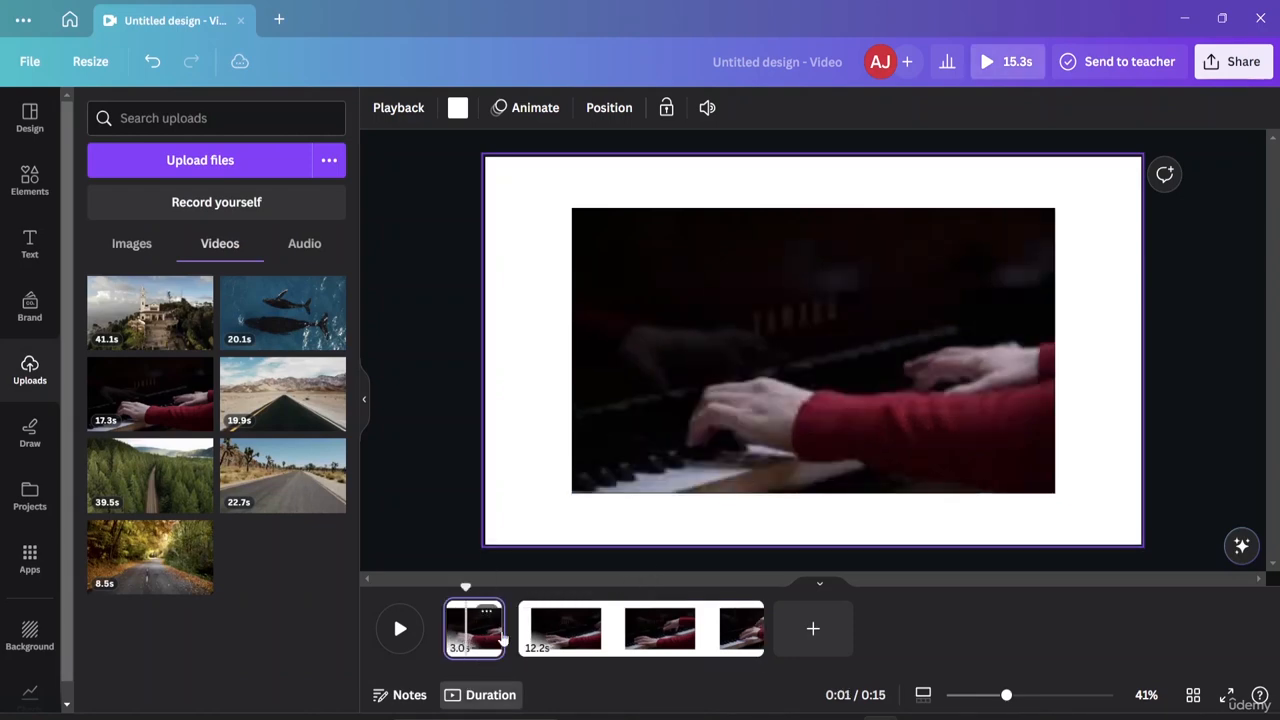
click(584, 624)
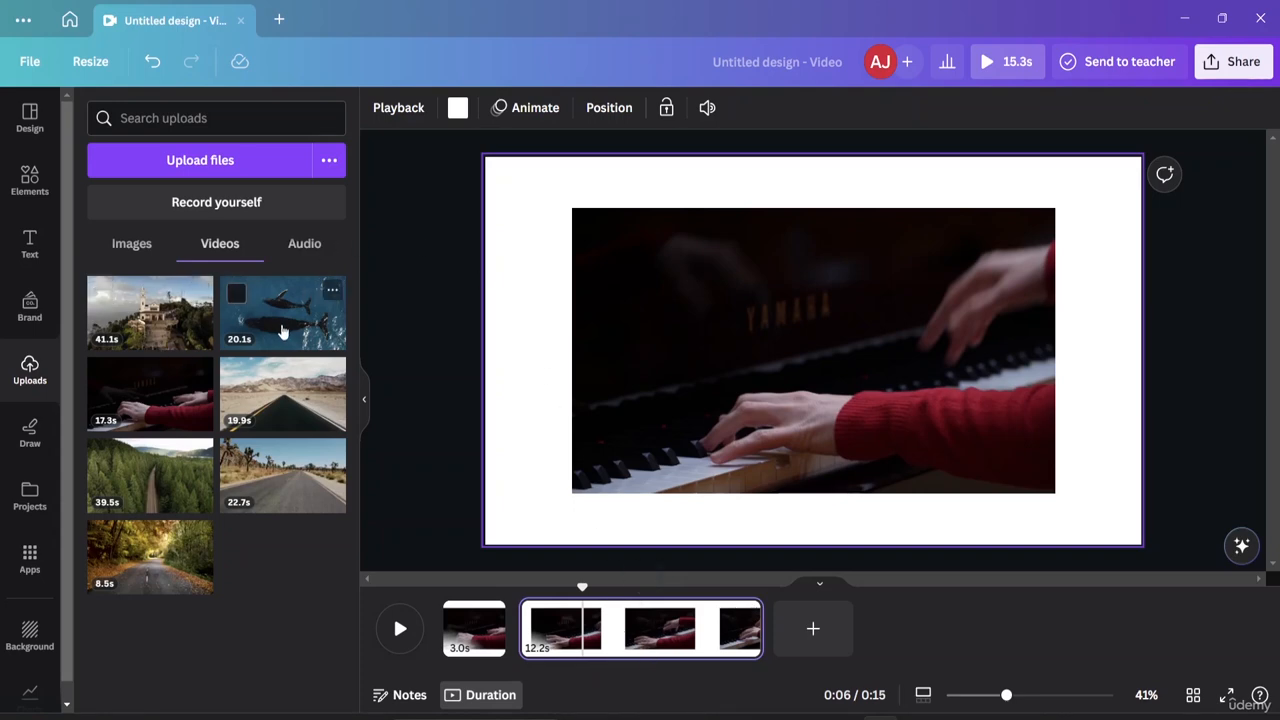
click(152, 318)
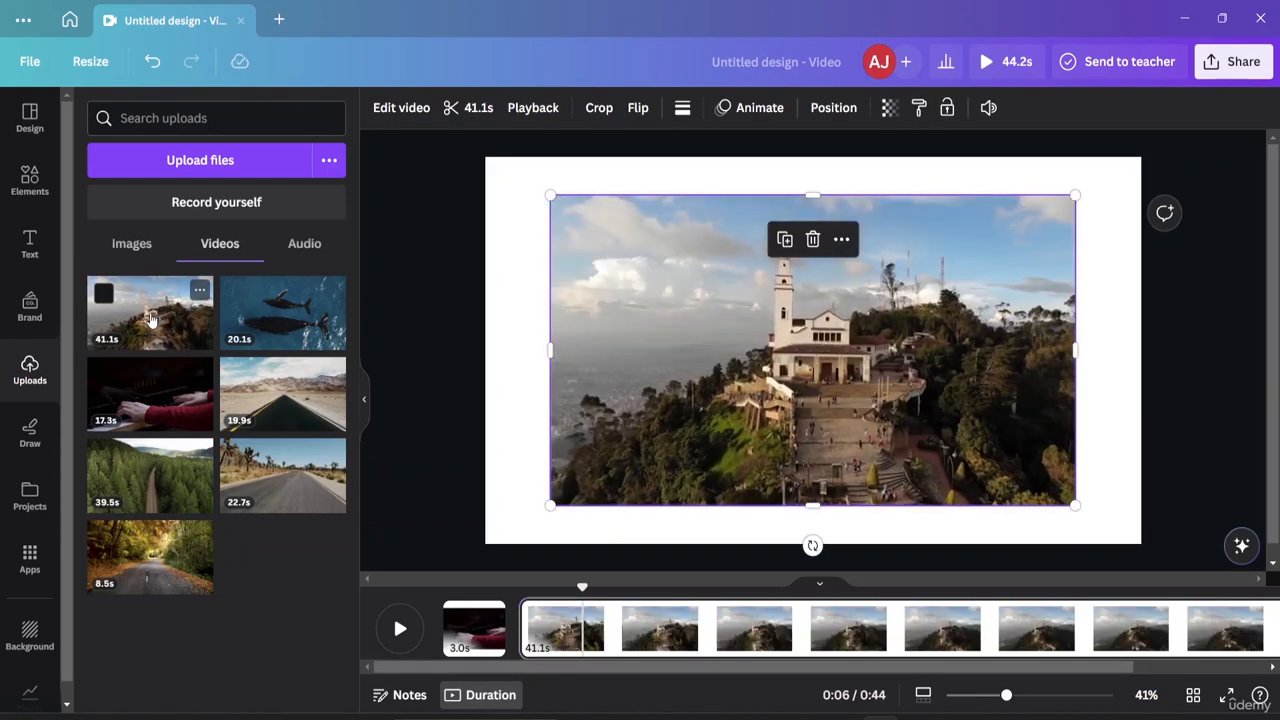
click(478, 640)
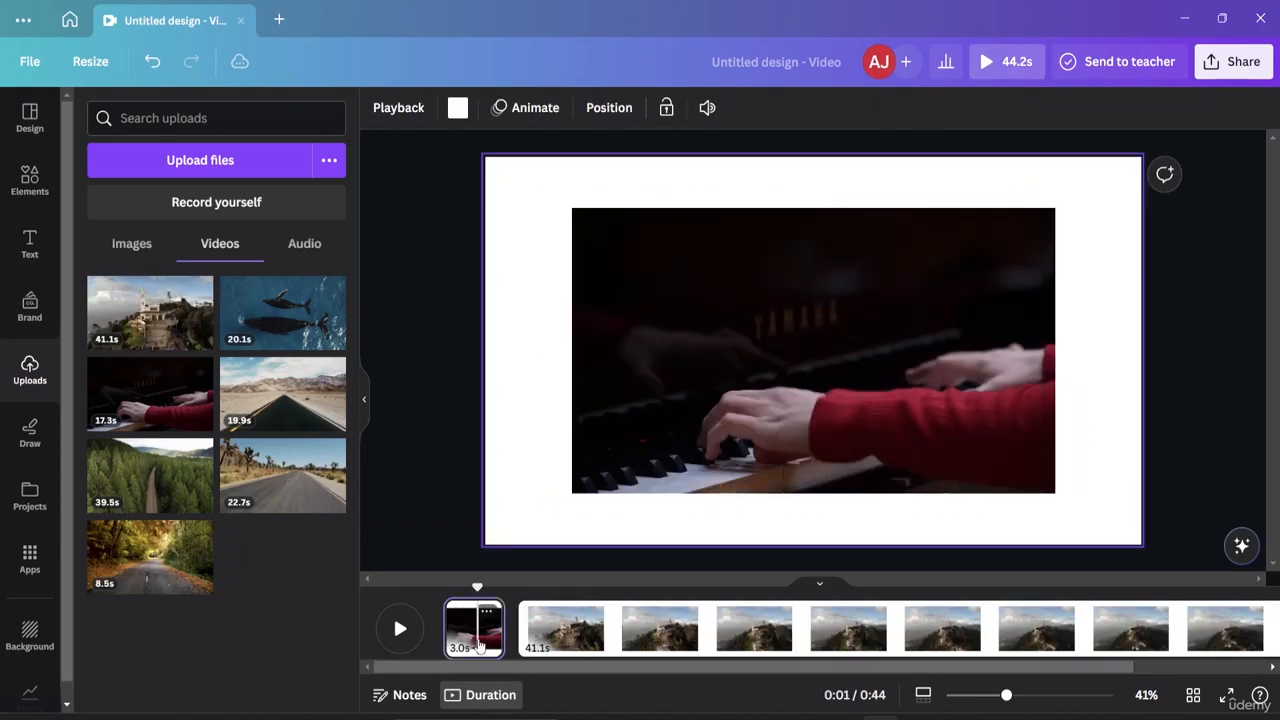
click(610, 637)
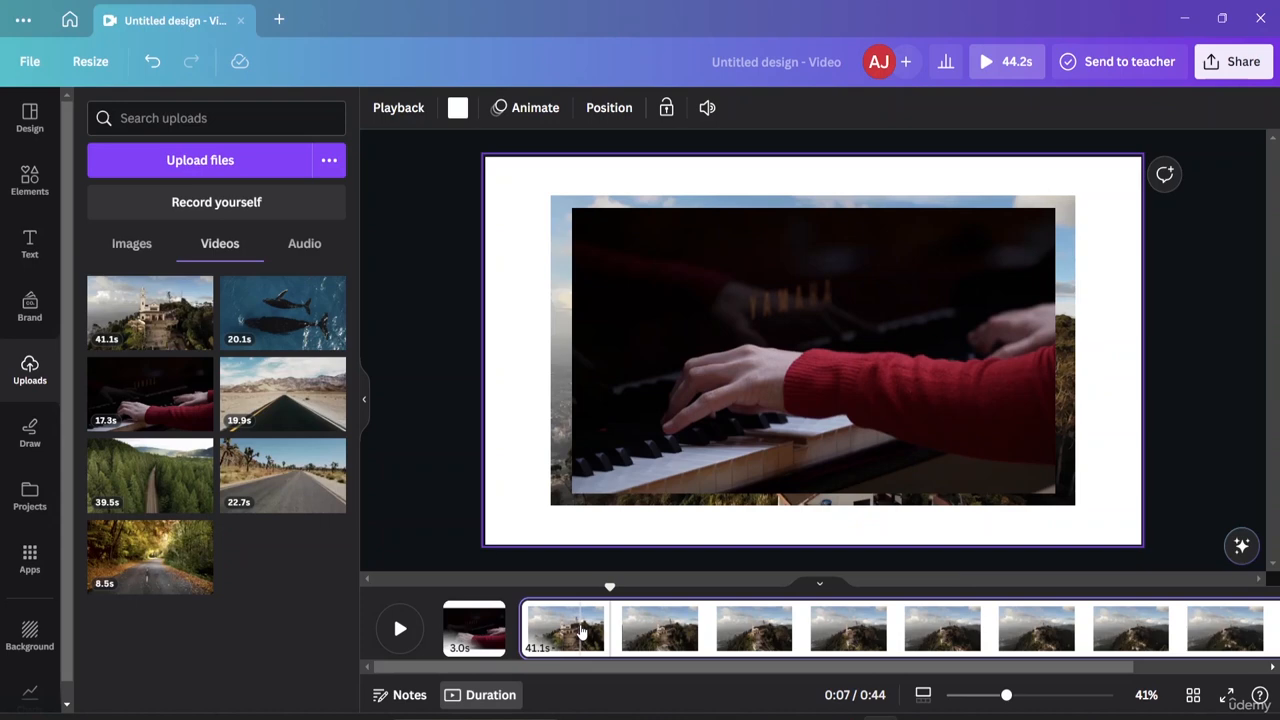
key(Delete)
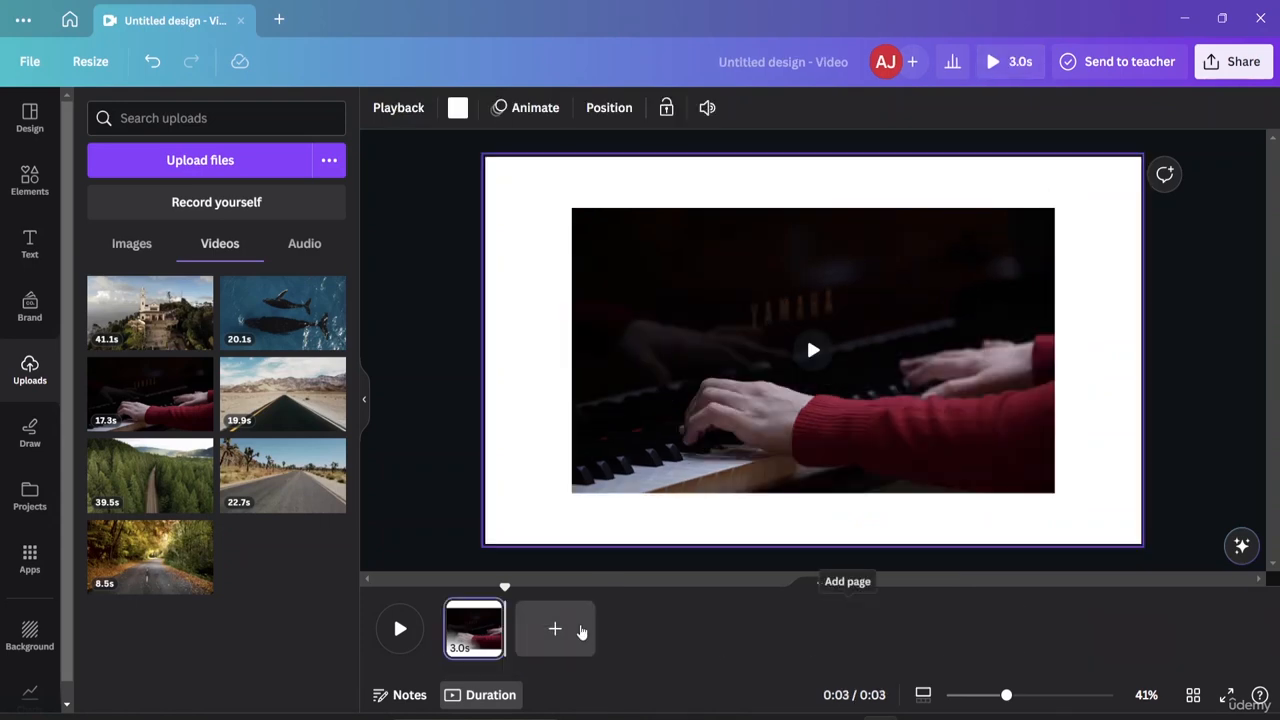
Add the 17.3s piano upload over the page, then delete that extra copy.
click(492, 611)
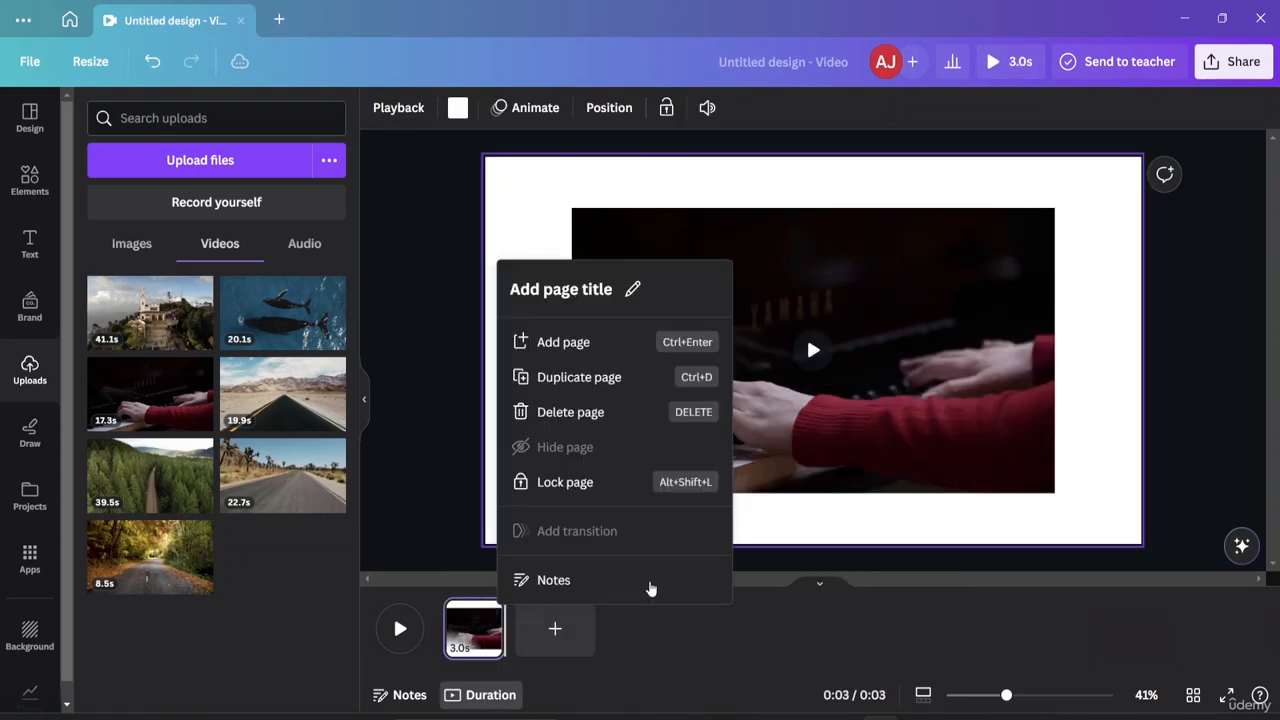
click(801, 553)
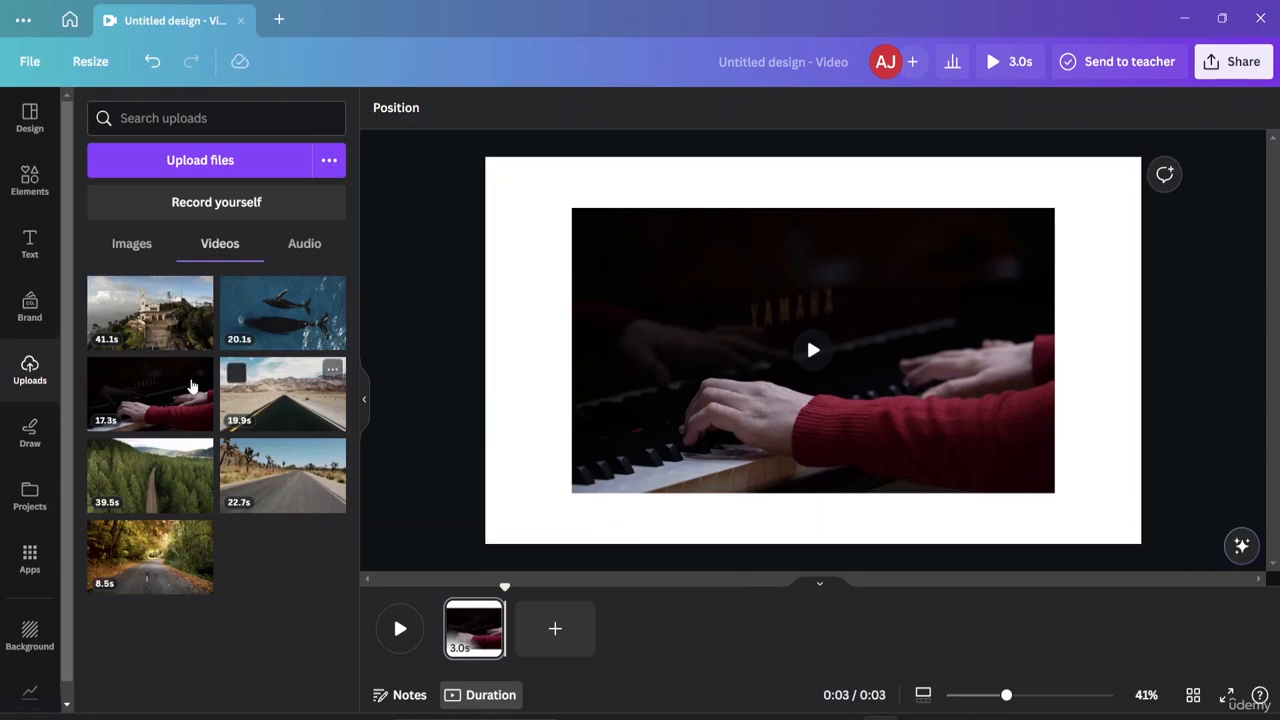
click(122, 420)
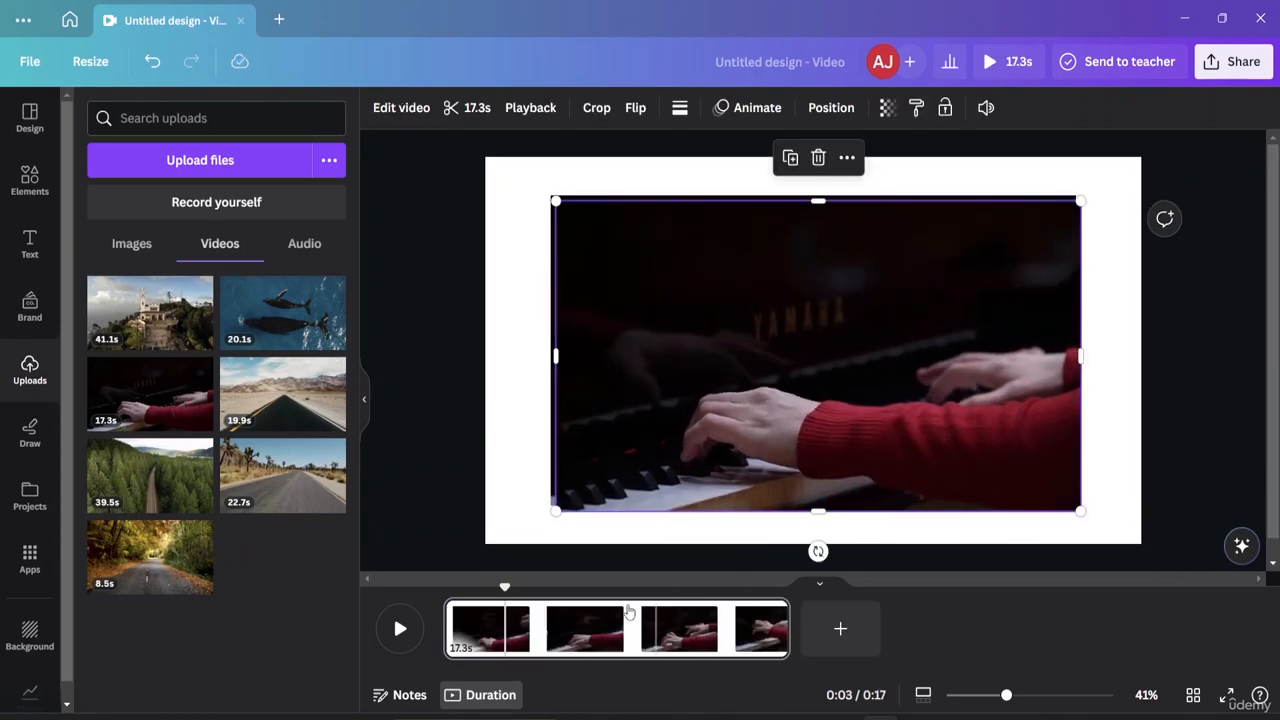
drag(505, 586, 523, 590)
click(552, 610)
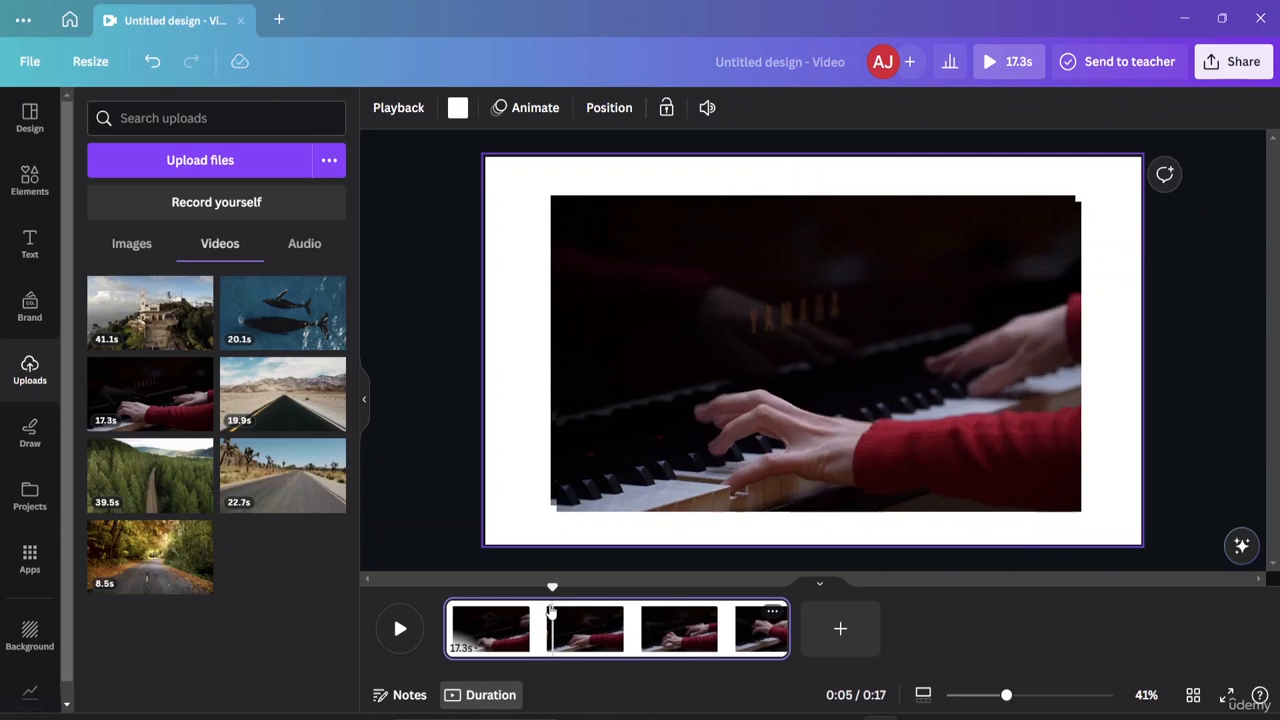
click(684, 279)
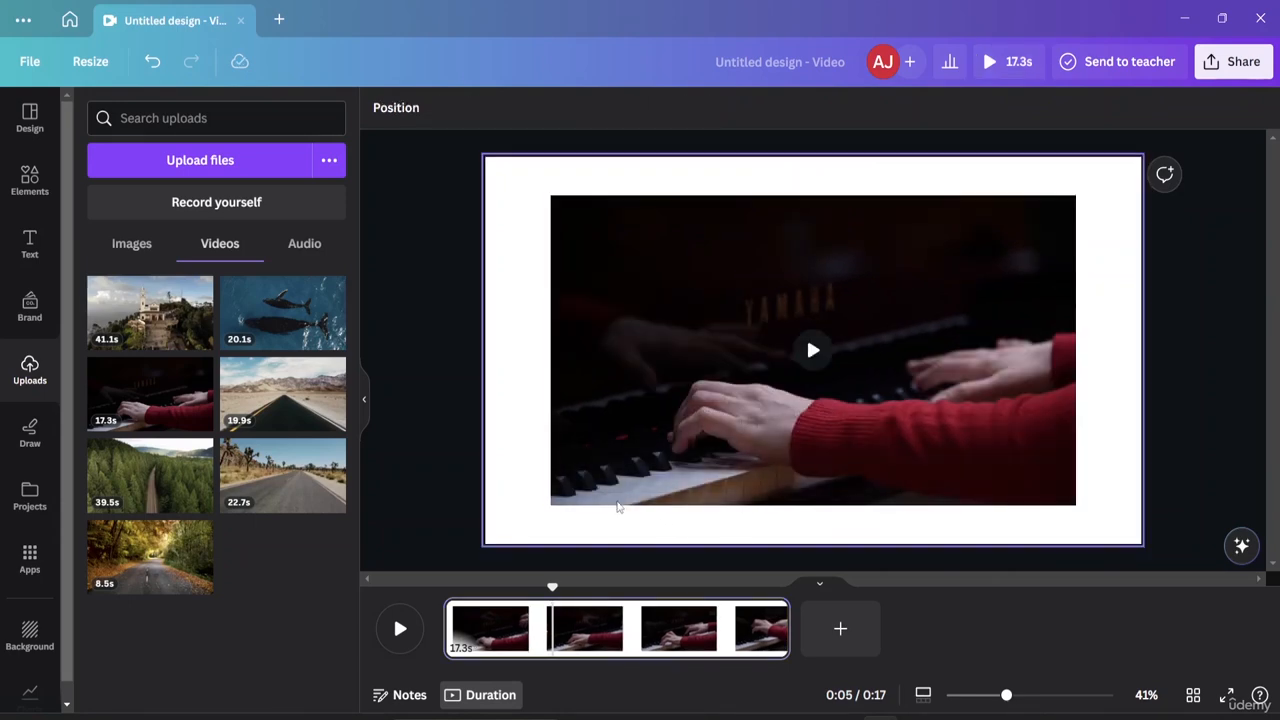
click(620, 466)
click(675, 478)
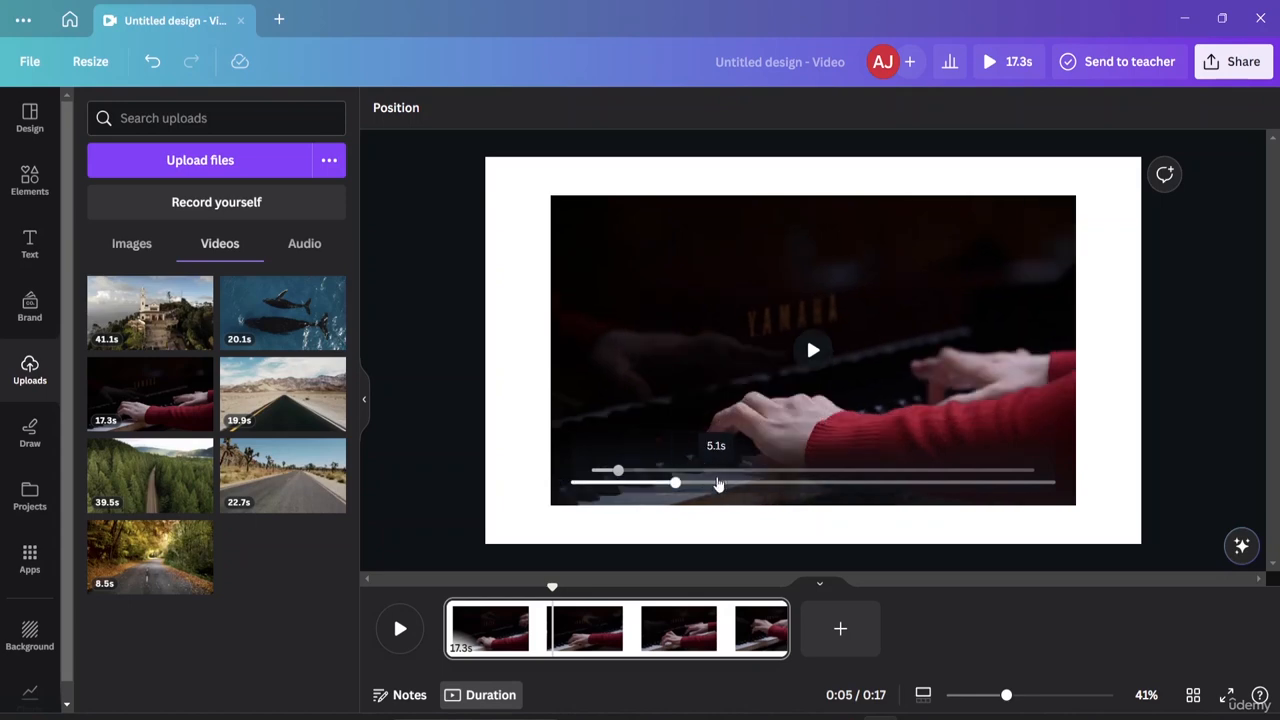
drag(880, 345, 940, 402)
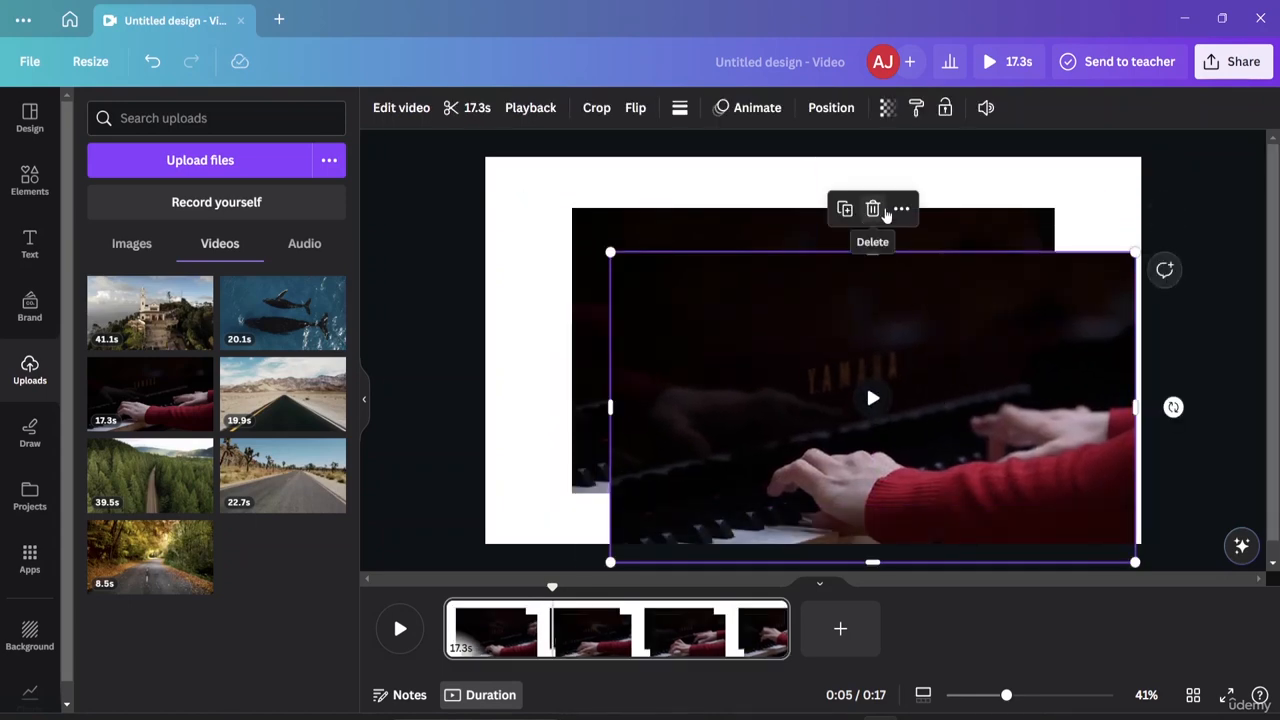
click(869, 210)
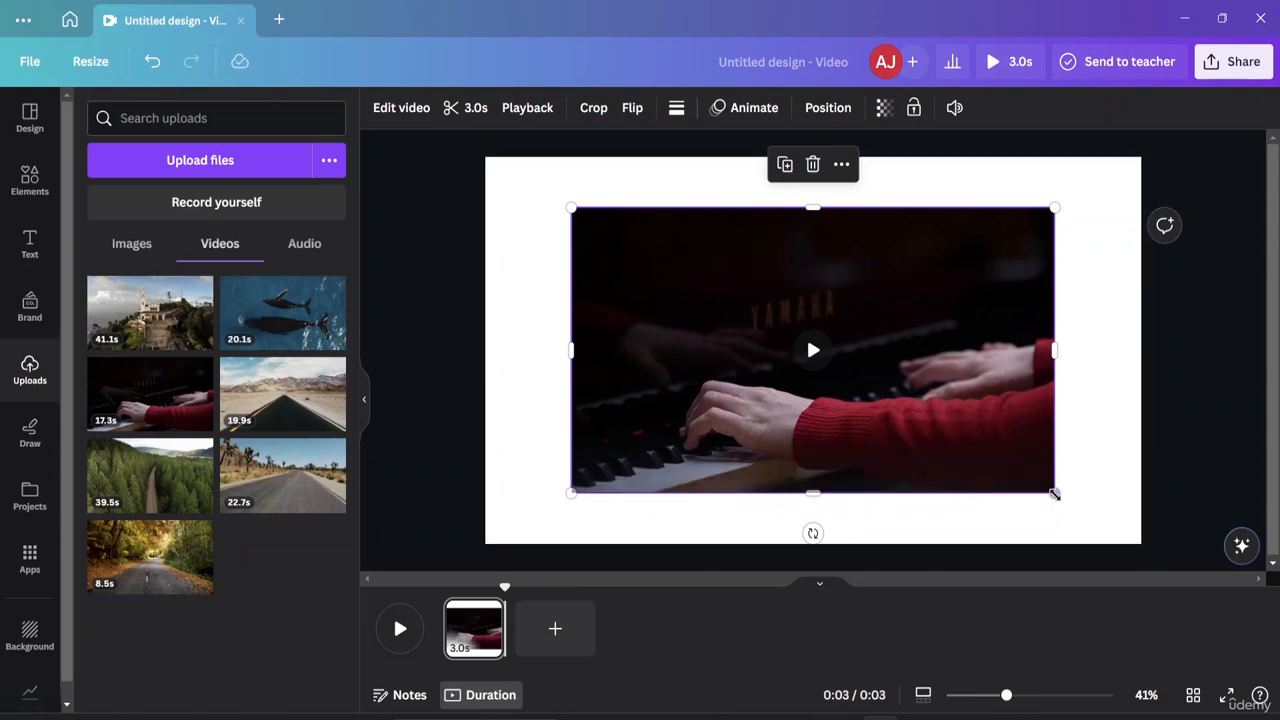
Enlarge the piano video, shift it slightly up and left, and replay the 3-second page.
drag(1055, 493, 1109, 525)
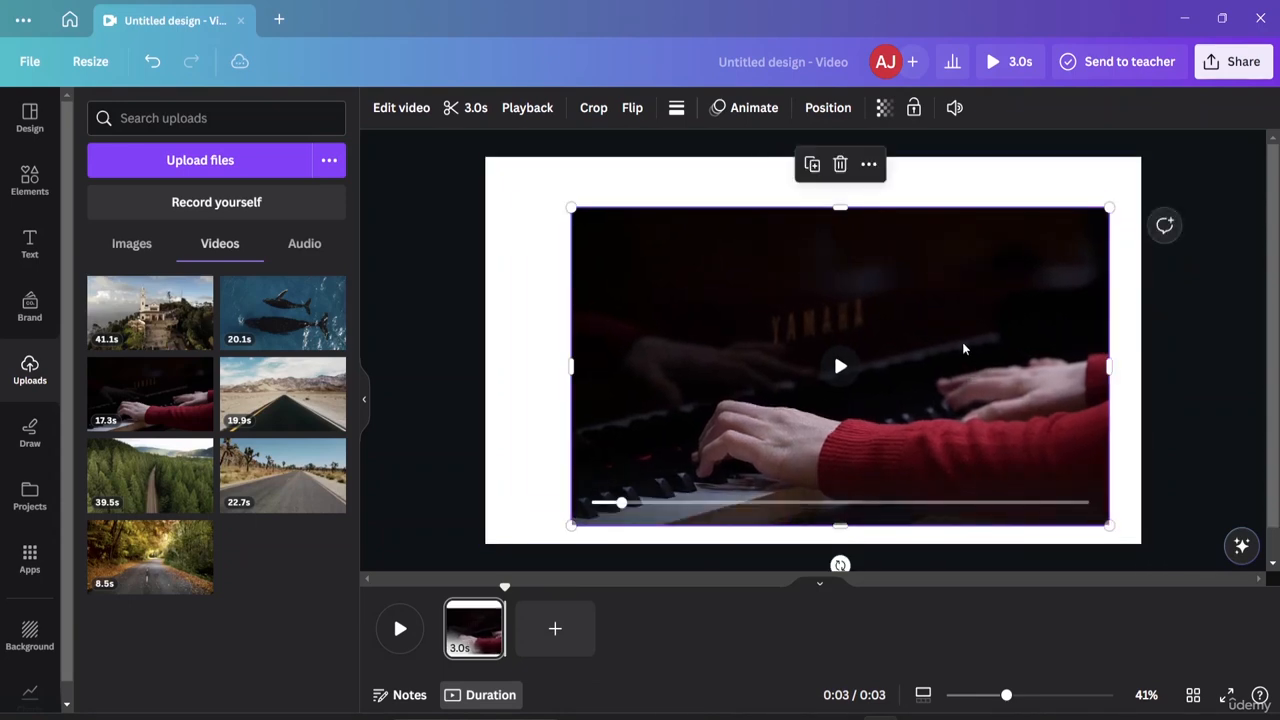
drag(941, 285, 906, 264)
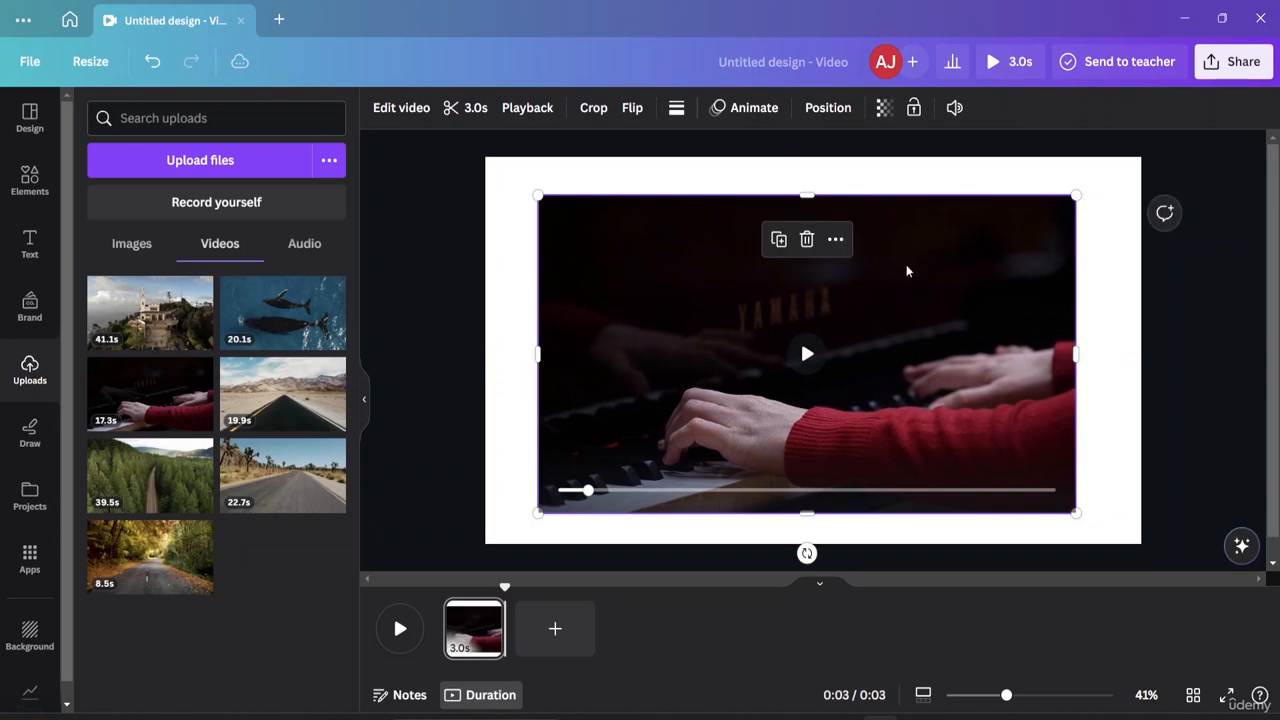
double_click(906, 264)
click(394, 637)
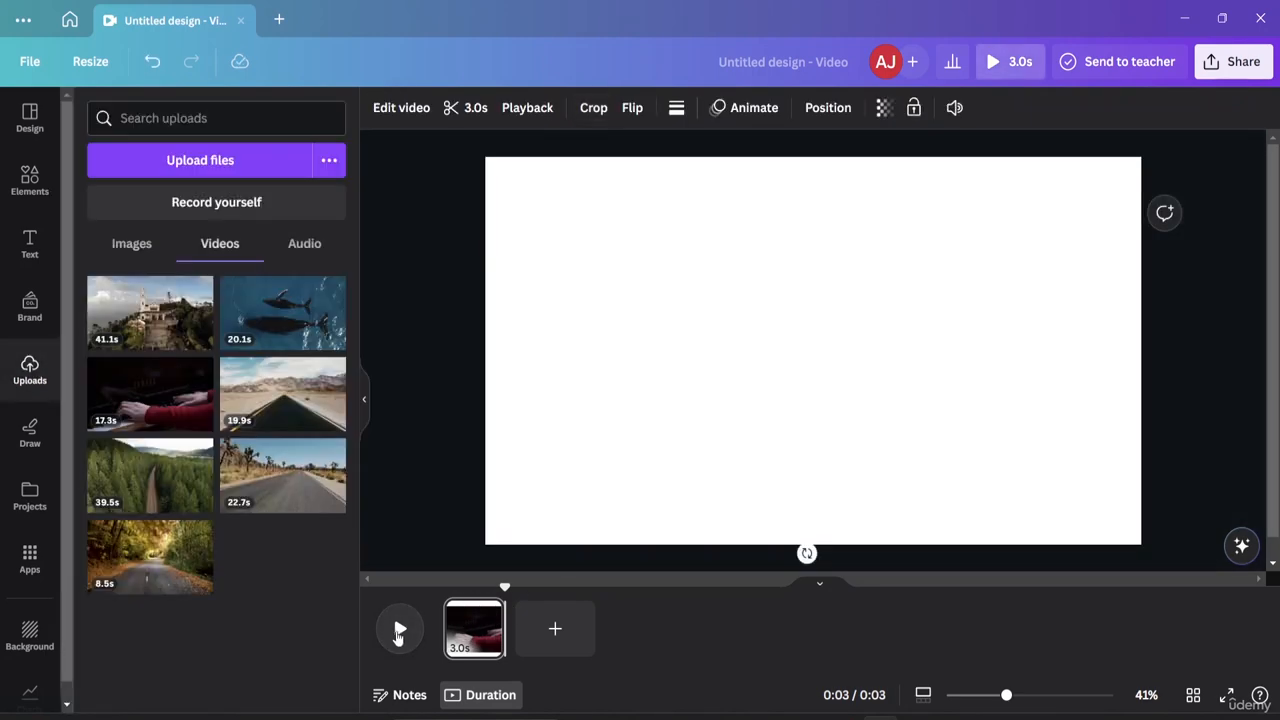
click(399, 632)
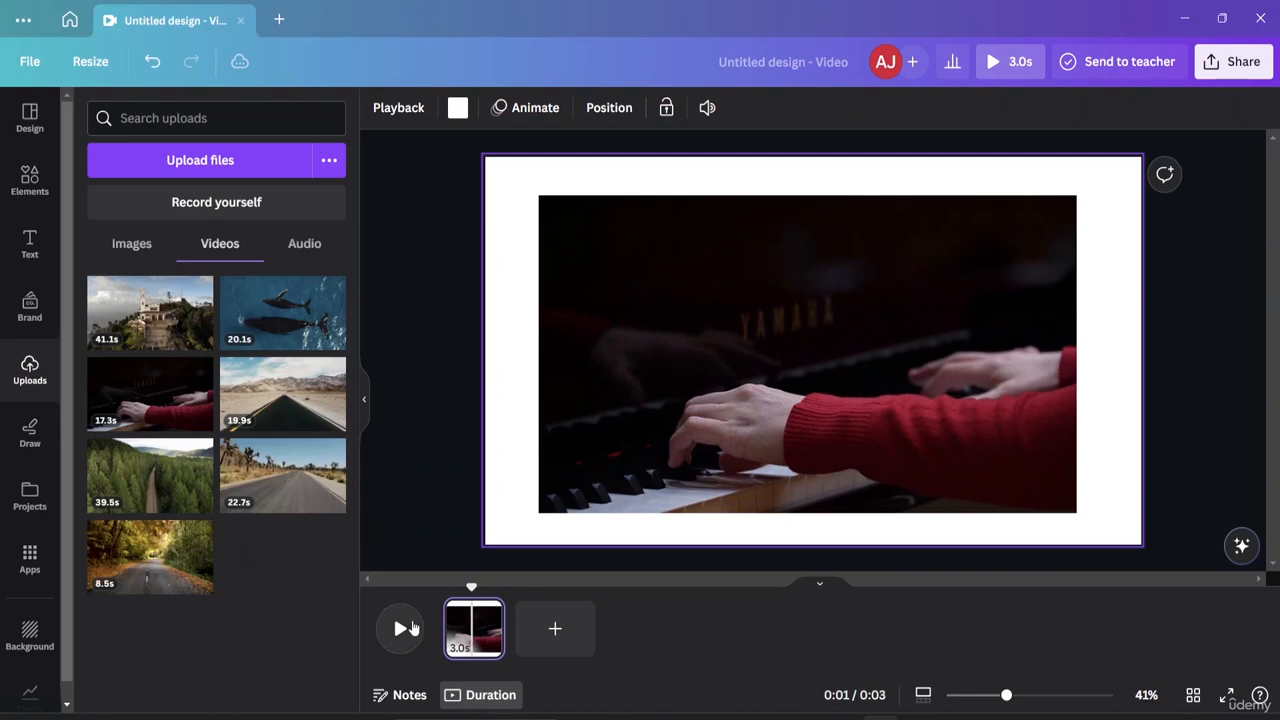
click(399, 630)
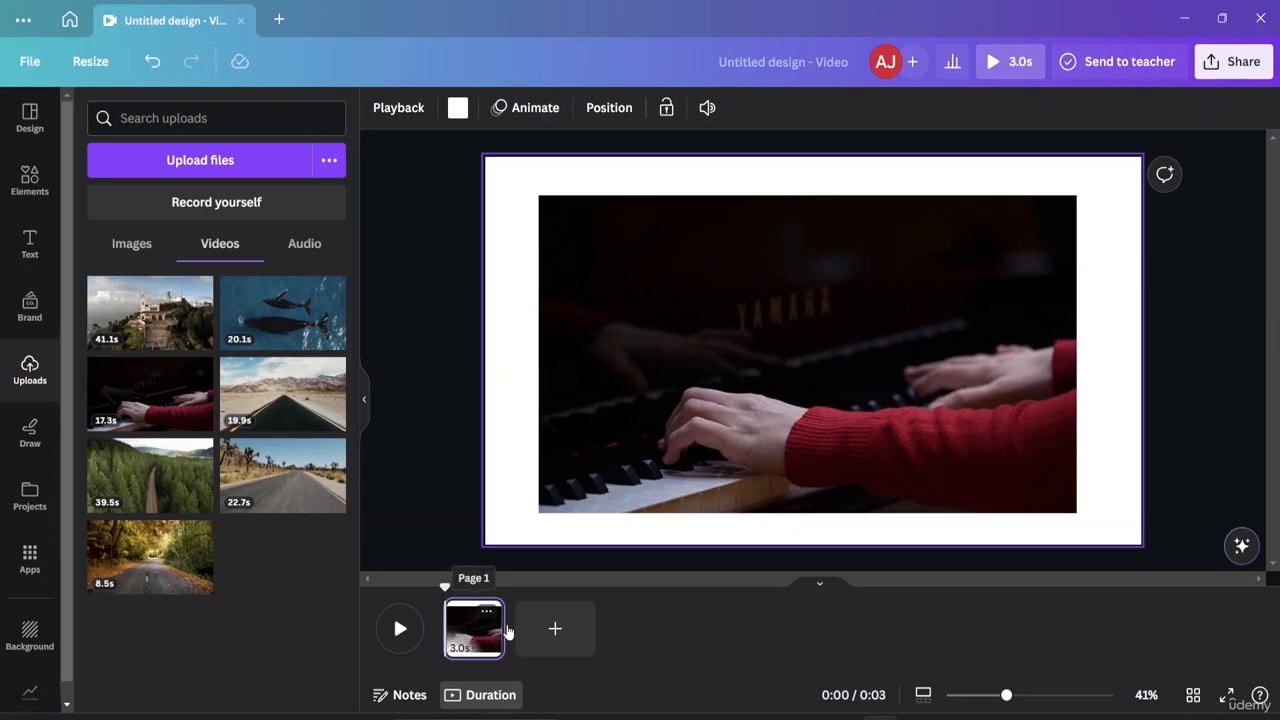
Lengthen the page, scrub the preview, and delete the piano video so the 5-second page is blank.
drag(512, 632, 468, 625)
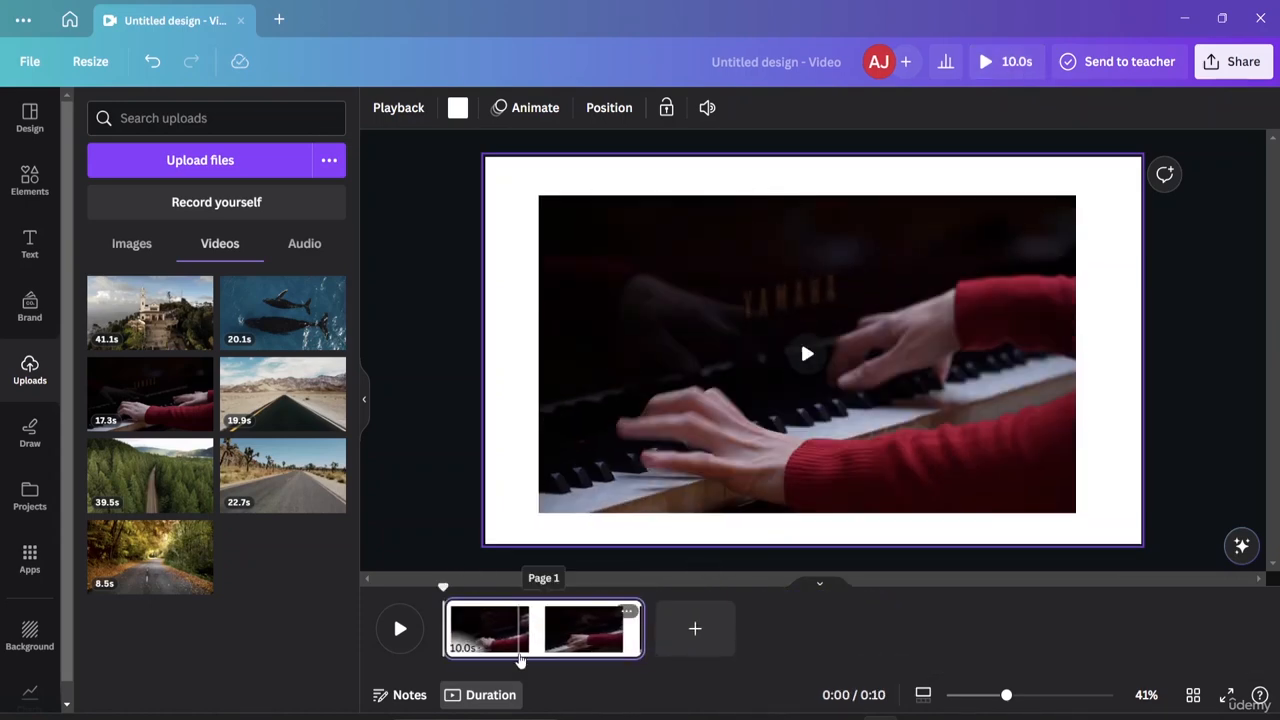
click(614, 645)
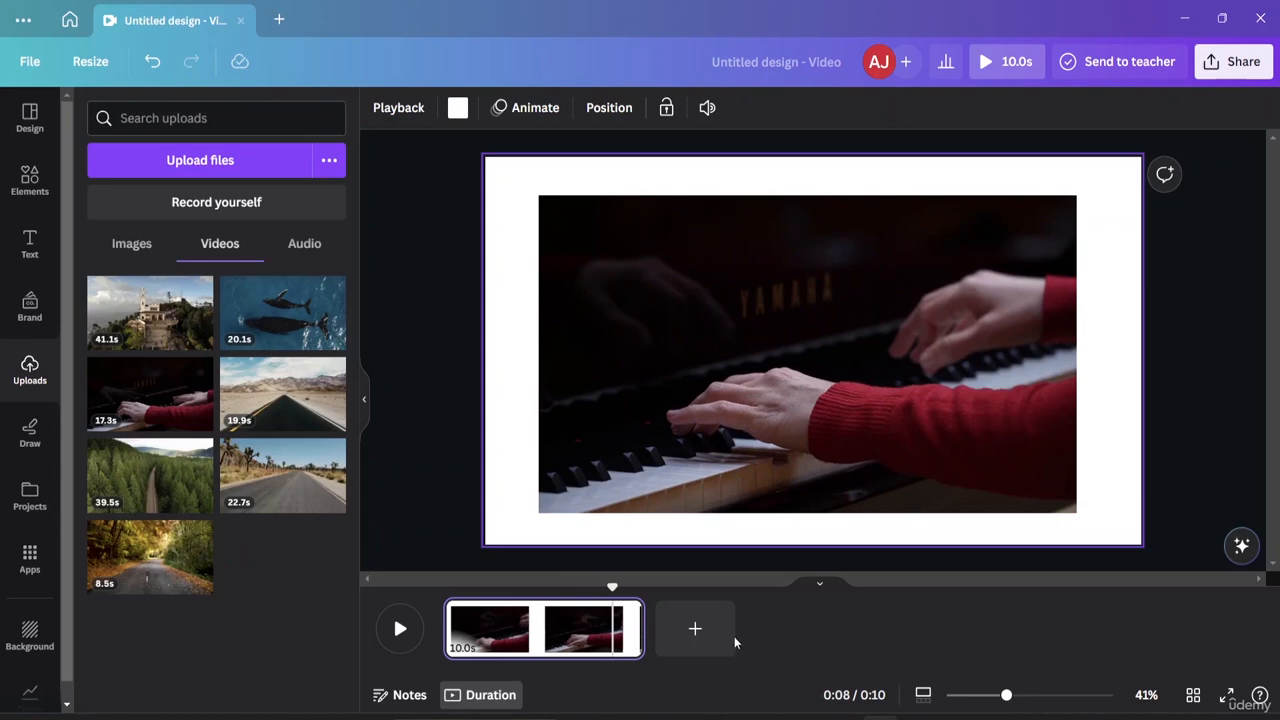
drag(611, 587, 452, 590)
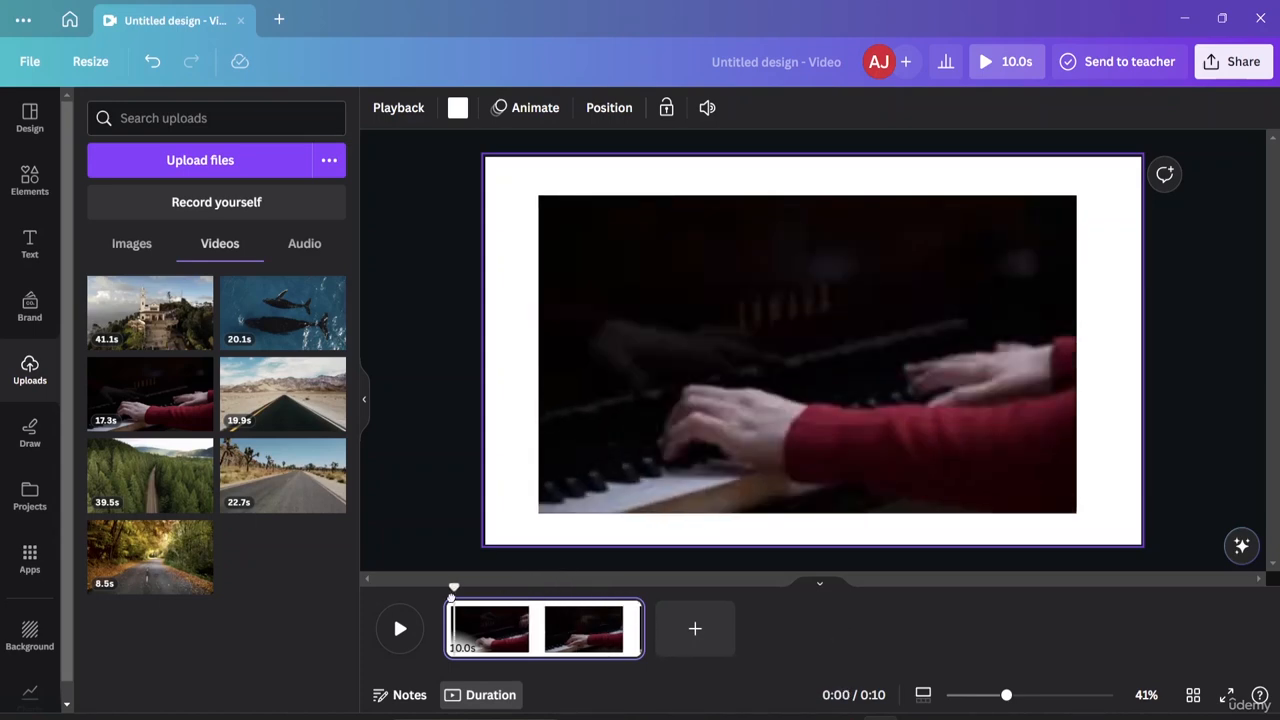
click(494, 648)
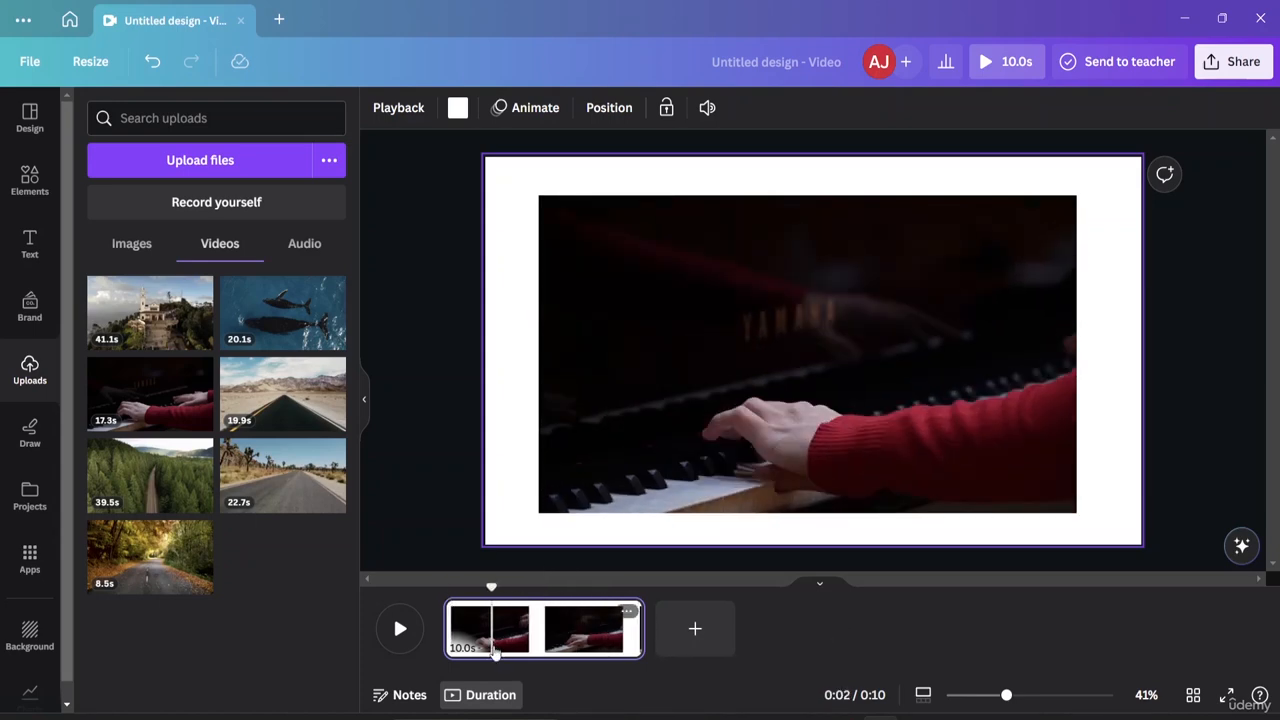
drag(494, 648, 511, 648)
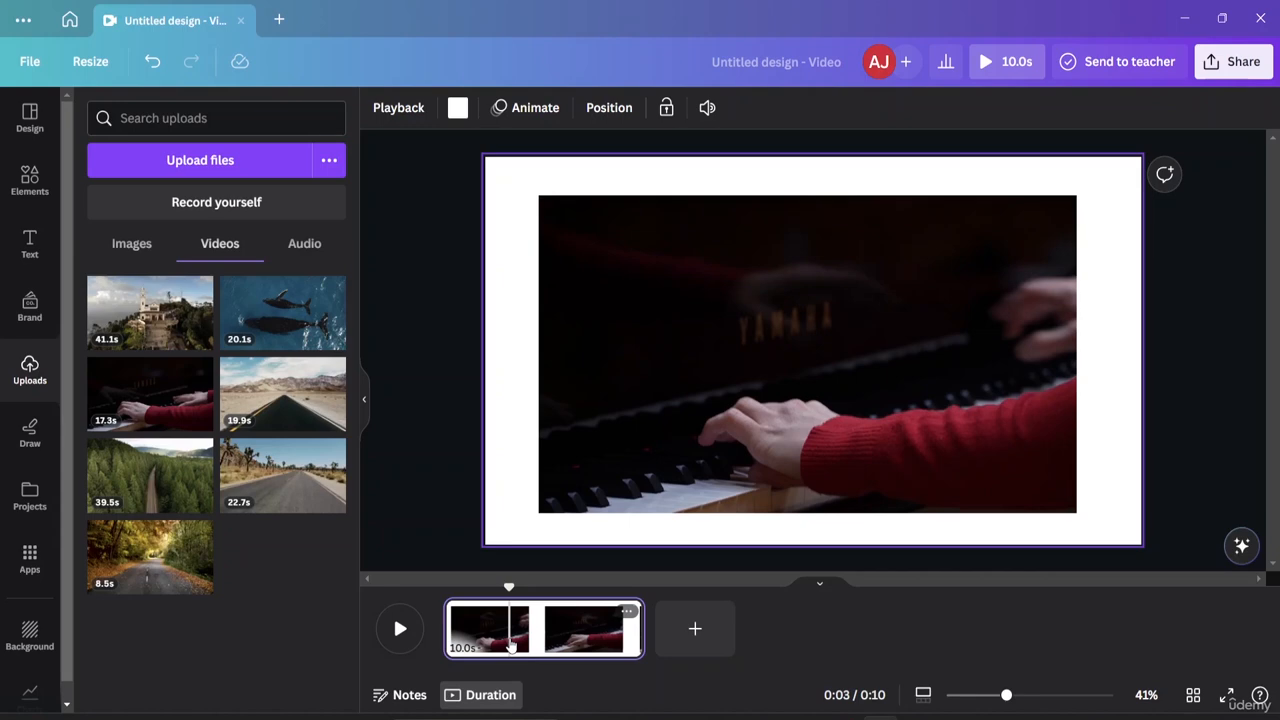
key(Delete)
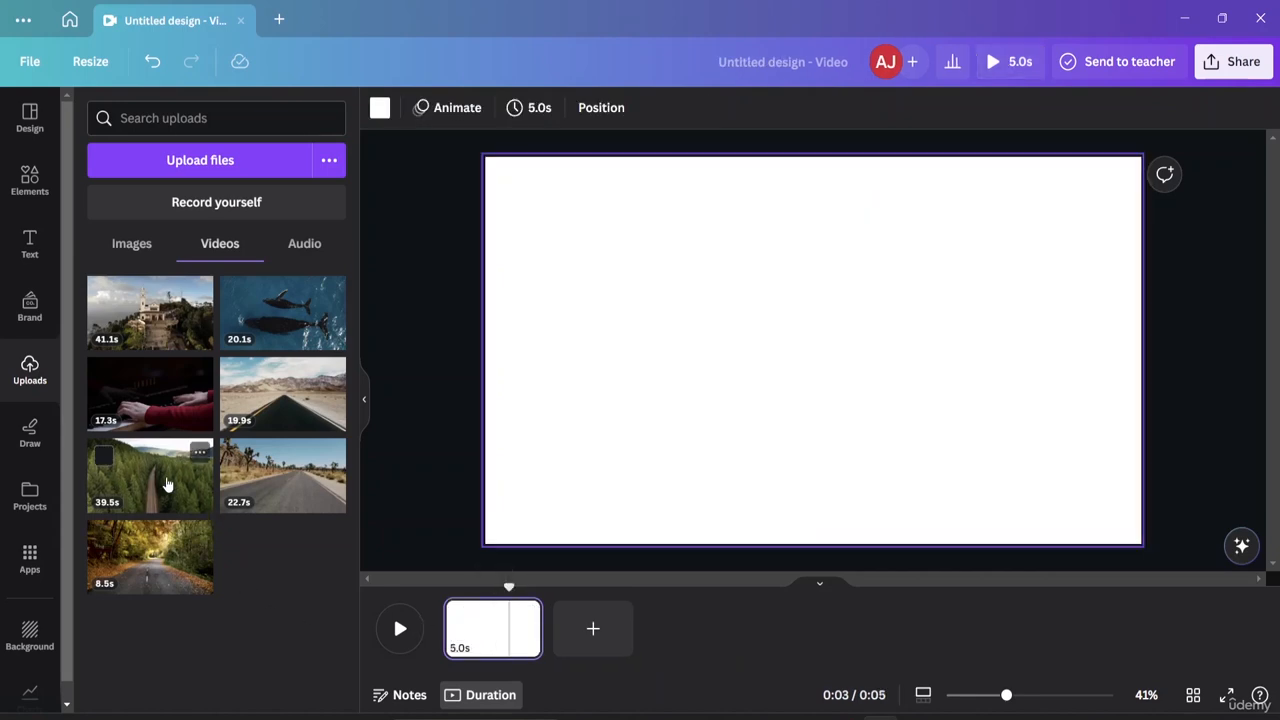
Add the 39.5-second forest road video to the blank page, discarding a stray duplicate.
click(163, 485)
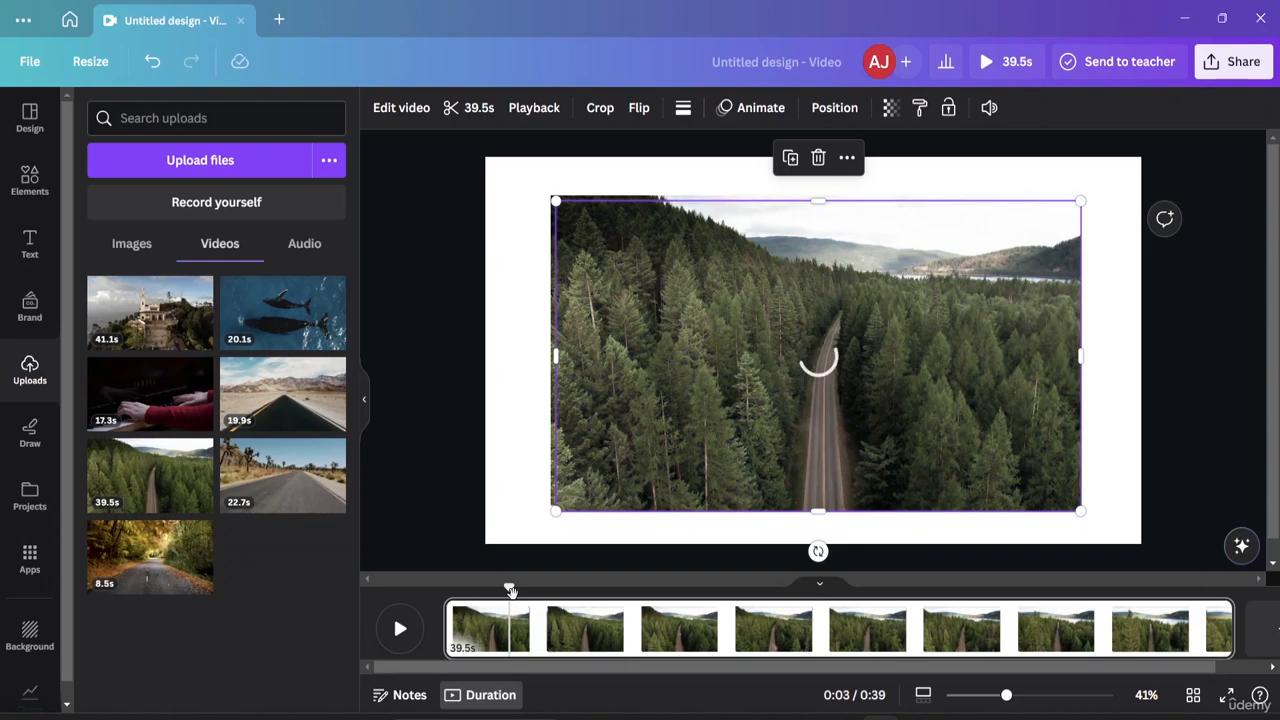
drag(510, 591, 832, 588)
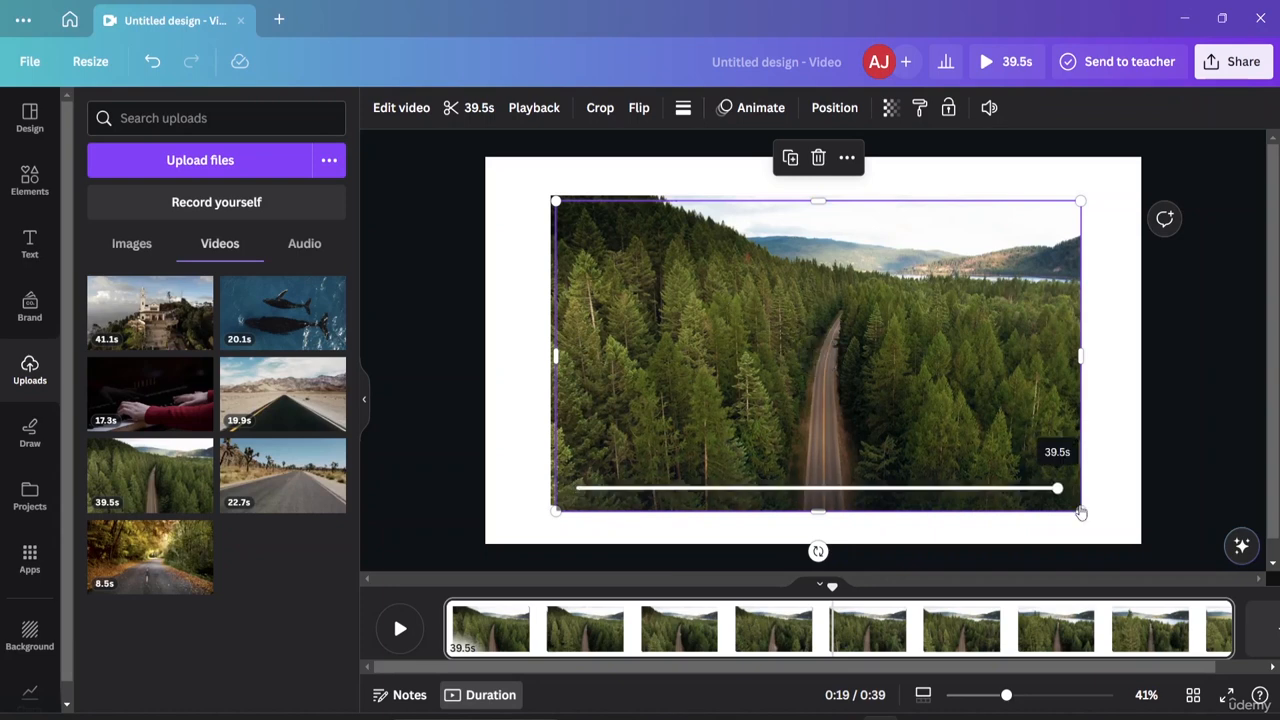
key(ctrl+d)
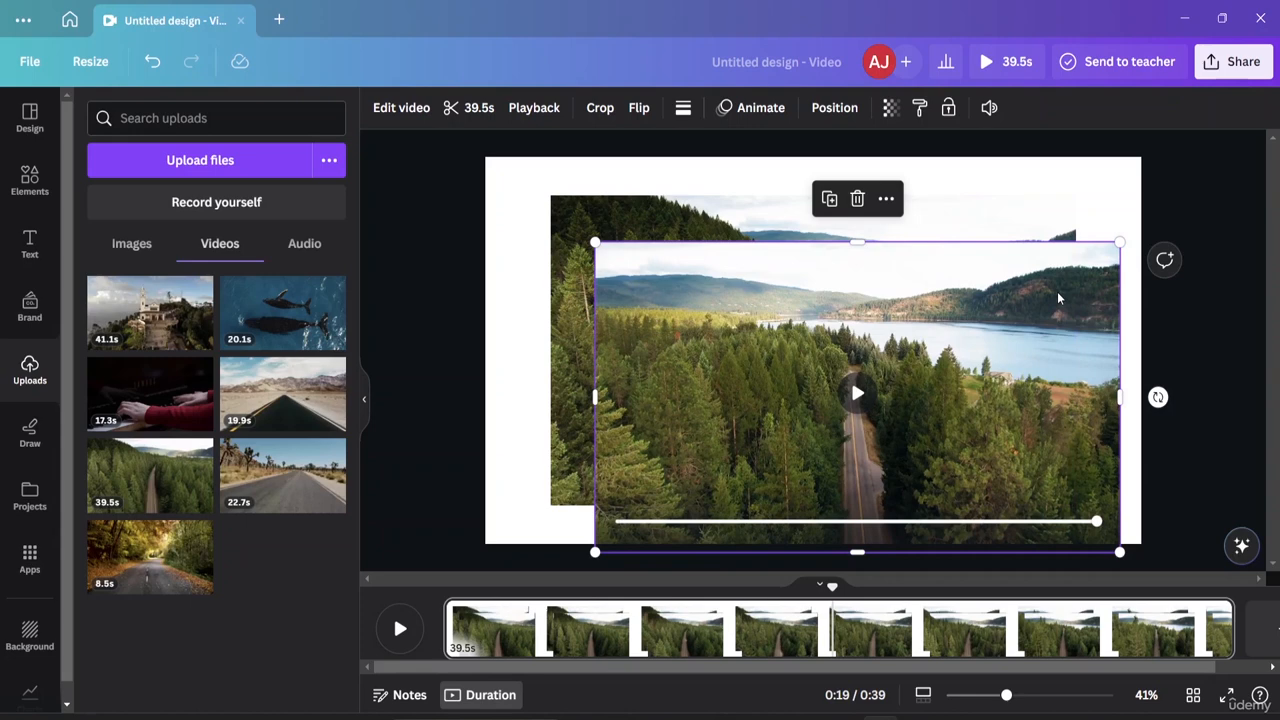
key(Delete)
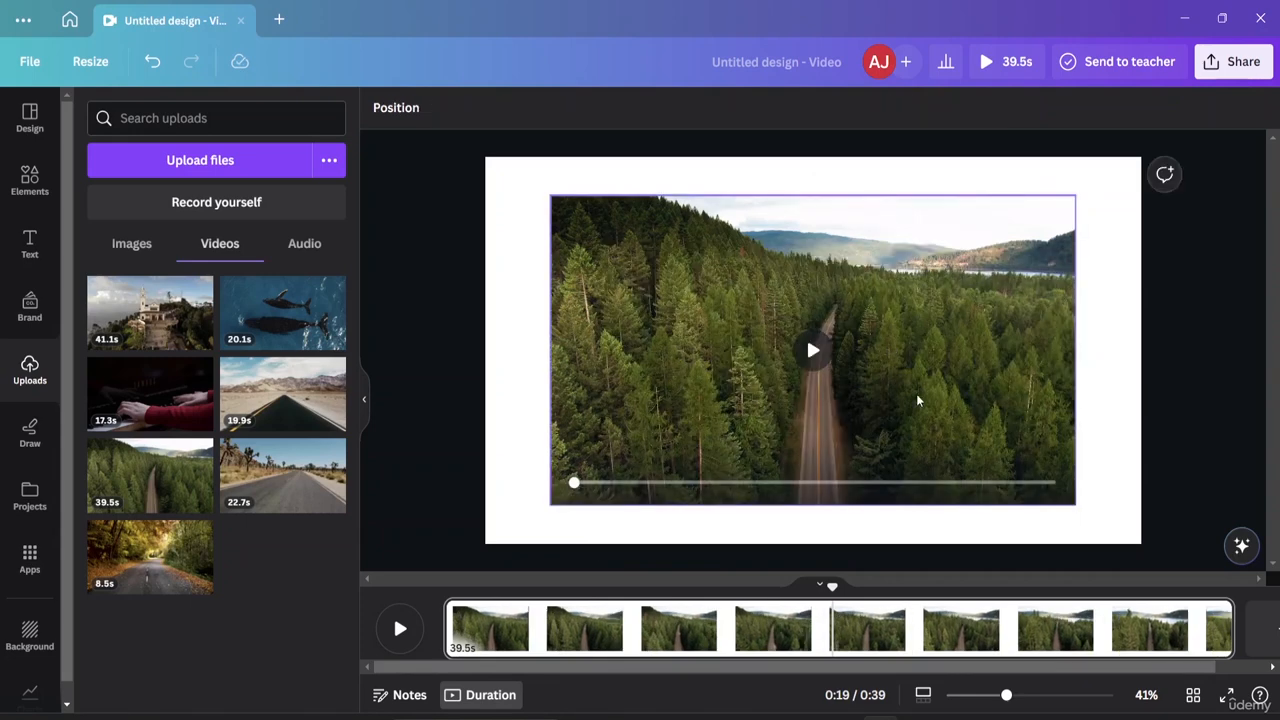
Enlarge the forest video slightly and shift it a little left and up.
click(1048, 488)
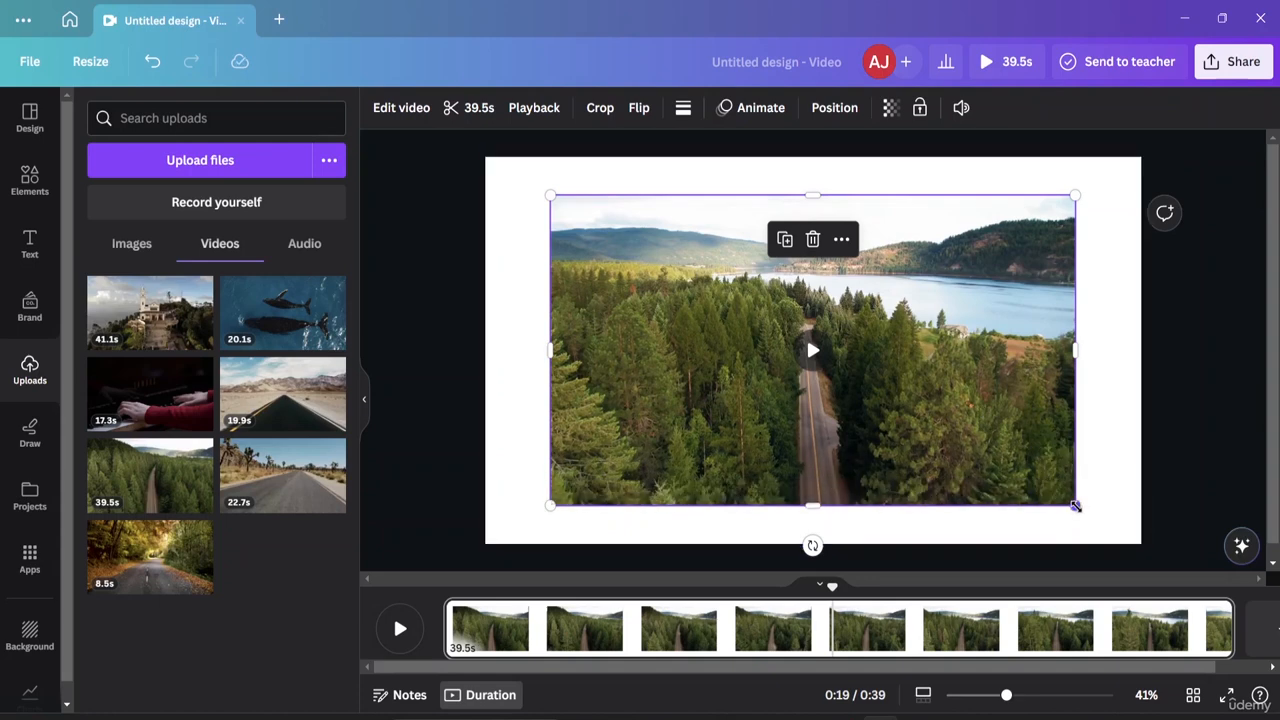
mouse_move(1075, 506)
mouse_down()
mouse_move(1105, 522)
mouse_move(1093, 516)
mouse_up()
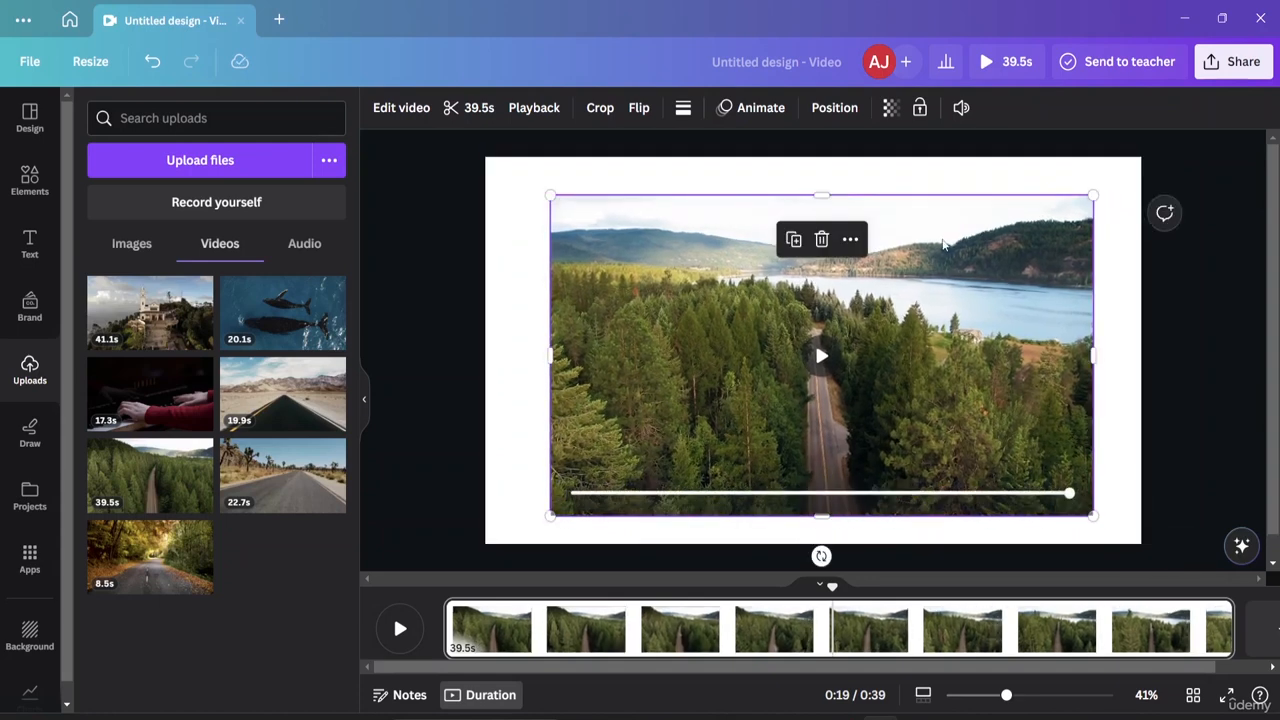
mouse_move(942, 244)
mouse_down()
mouse_move(912, 240)
mouse_move(926, 255)
mouse_move(922, 233)
mouse_up()
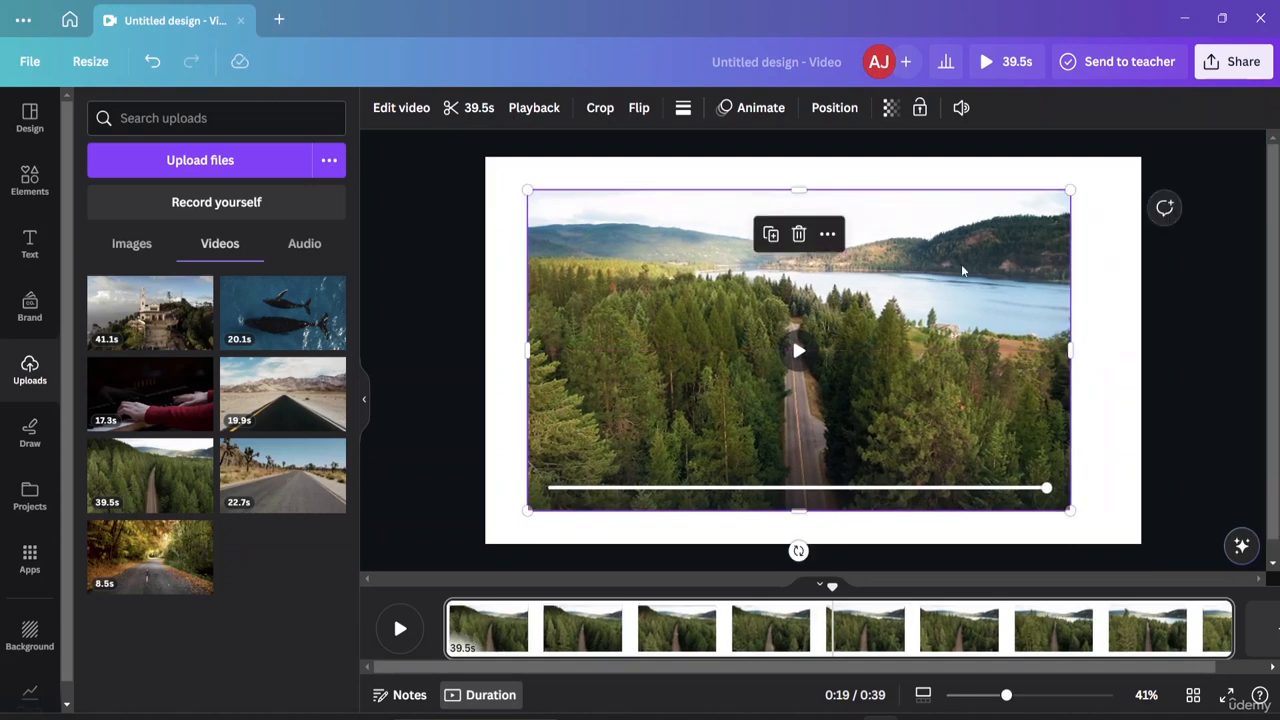
click(1090, 303)
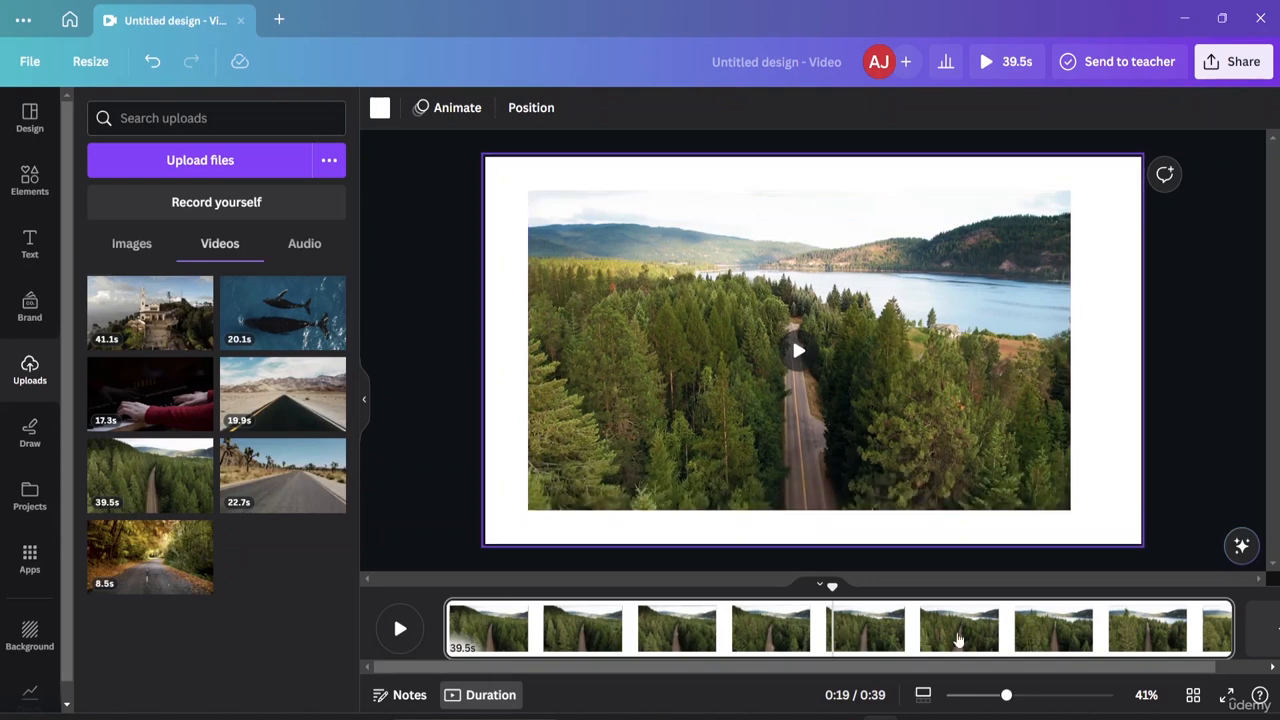
Undo the forest video's last repositioning from the thumbnail grid view.
click(1192, 696)
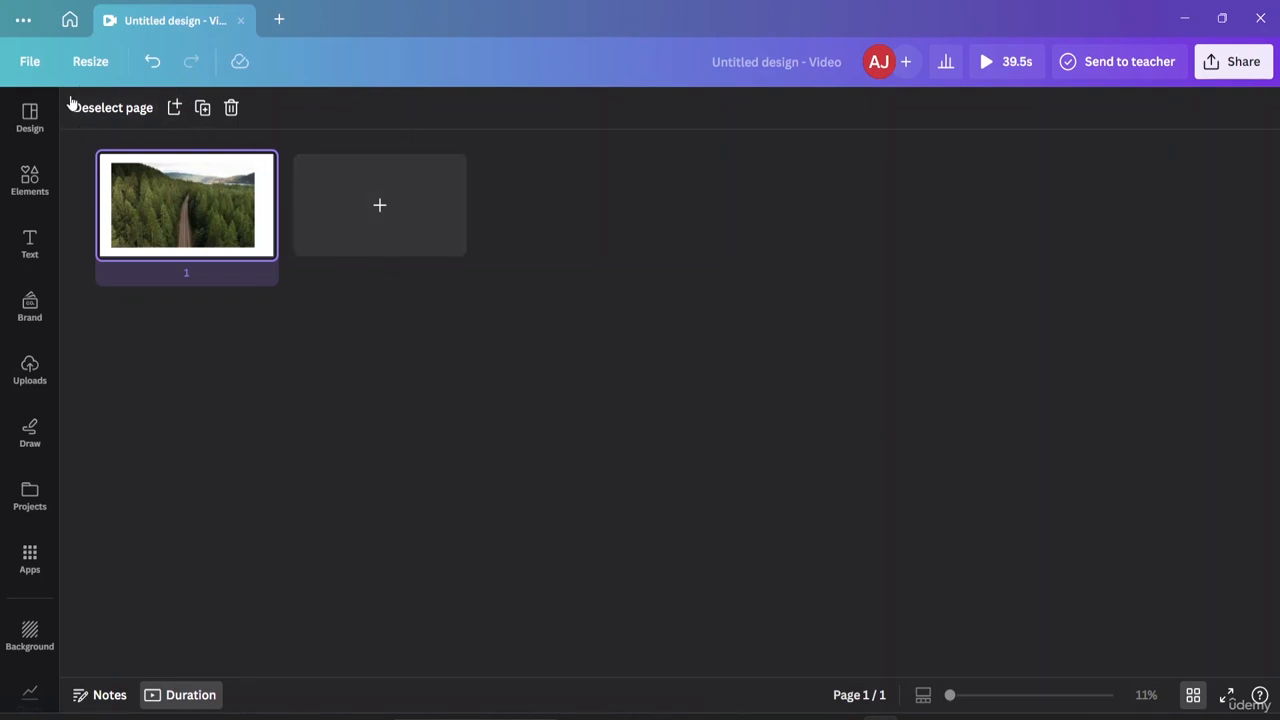
click(152, 62)
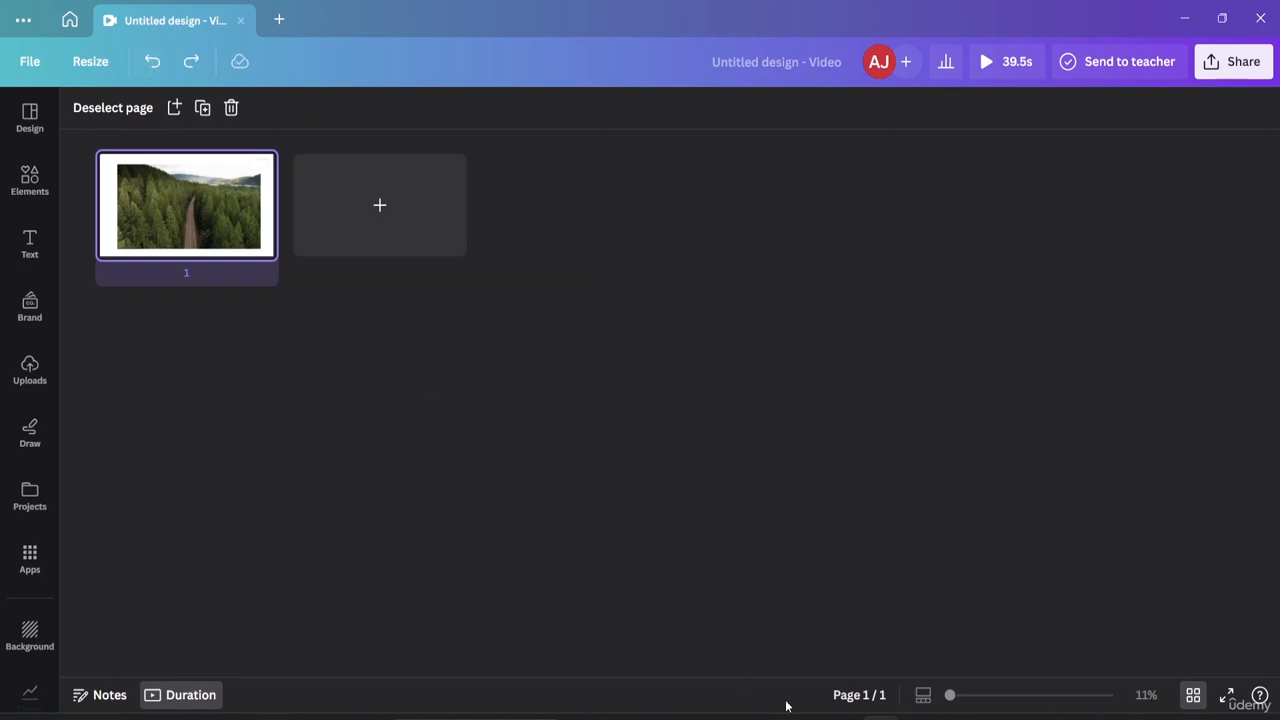
click(1193, 697)
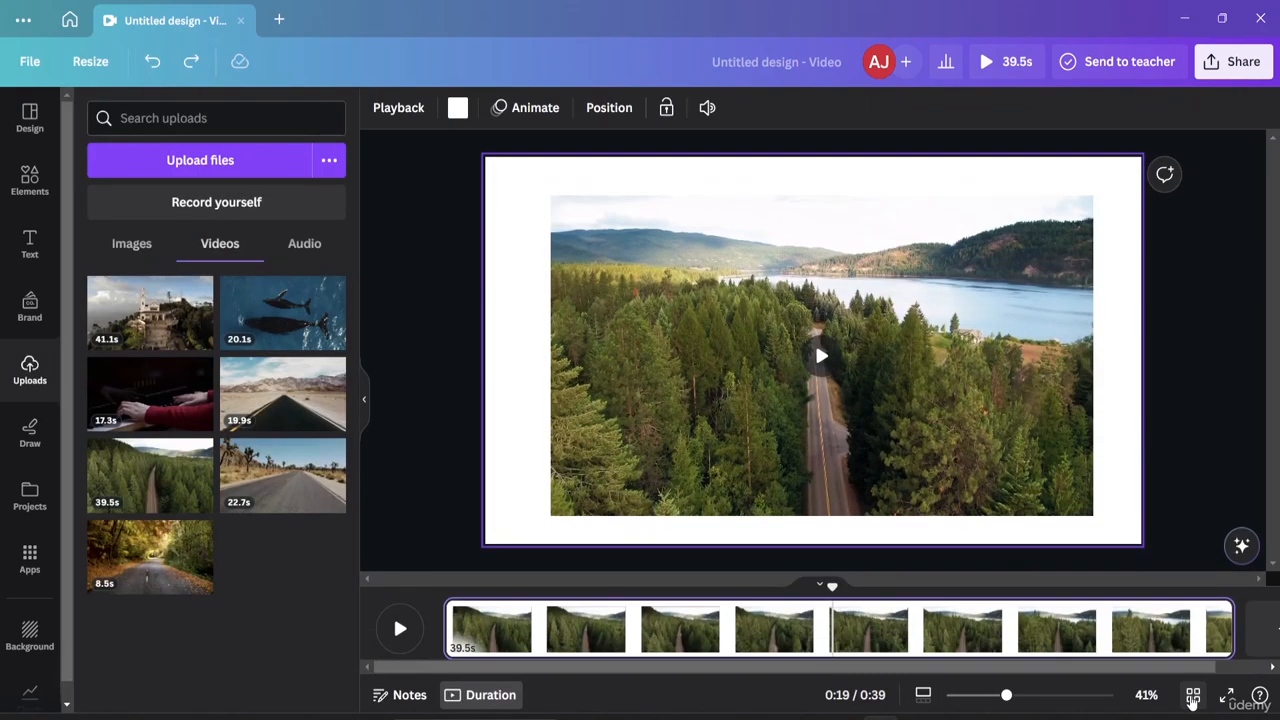
Play the design full screen to review it, then exit the preview.
click(1227, 696)
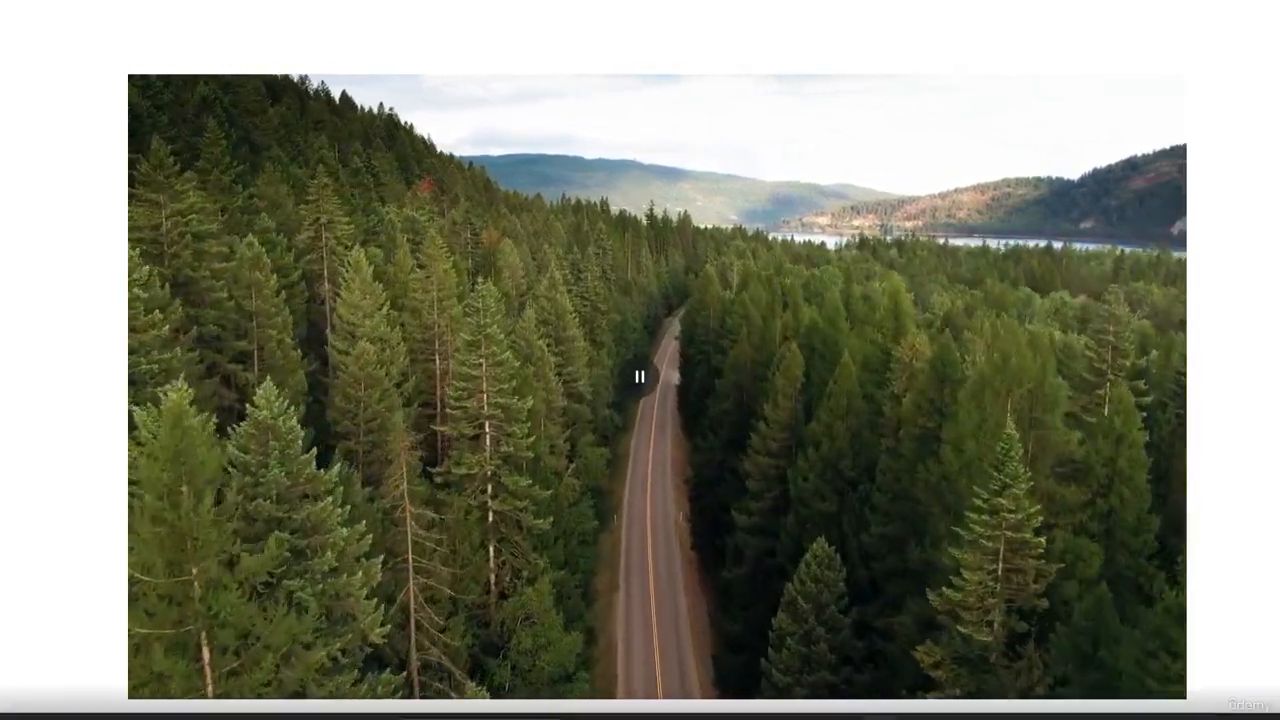
key(Escape)
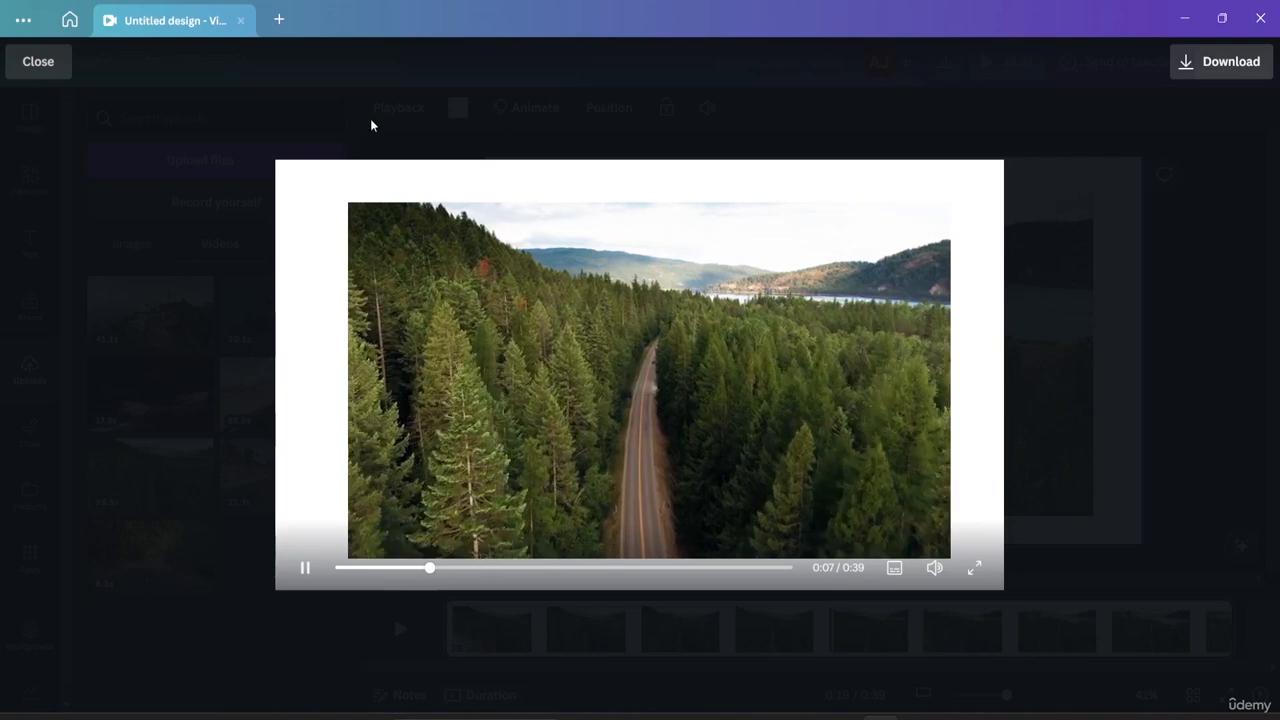
click(59, 66)
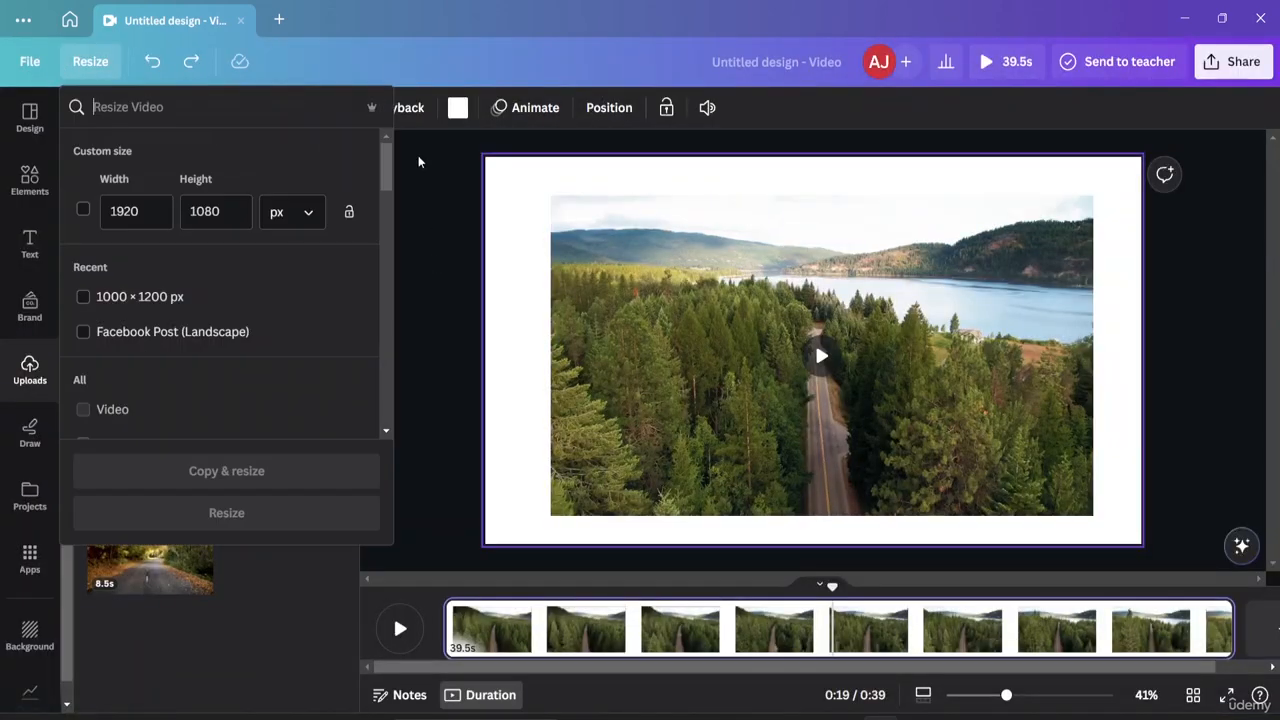
Trim both ends of the forest-road clip to 31.8 seconds and add a blank 5-second page after it.
click(418, 158)
double_click(716, 442)
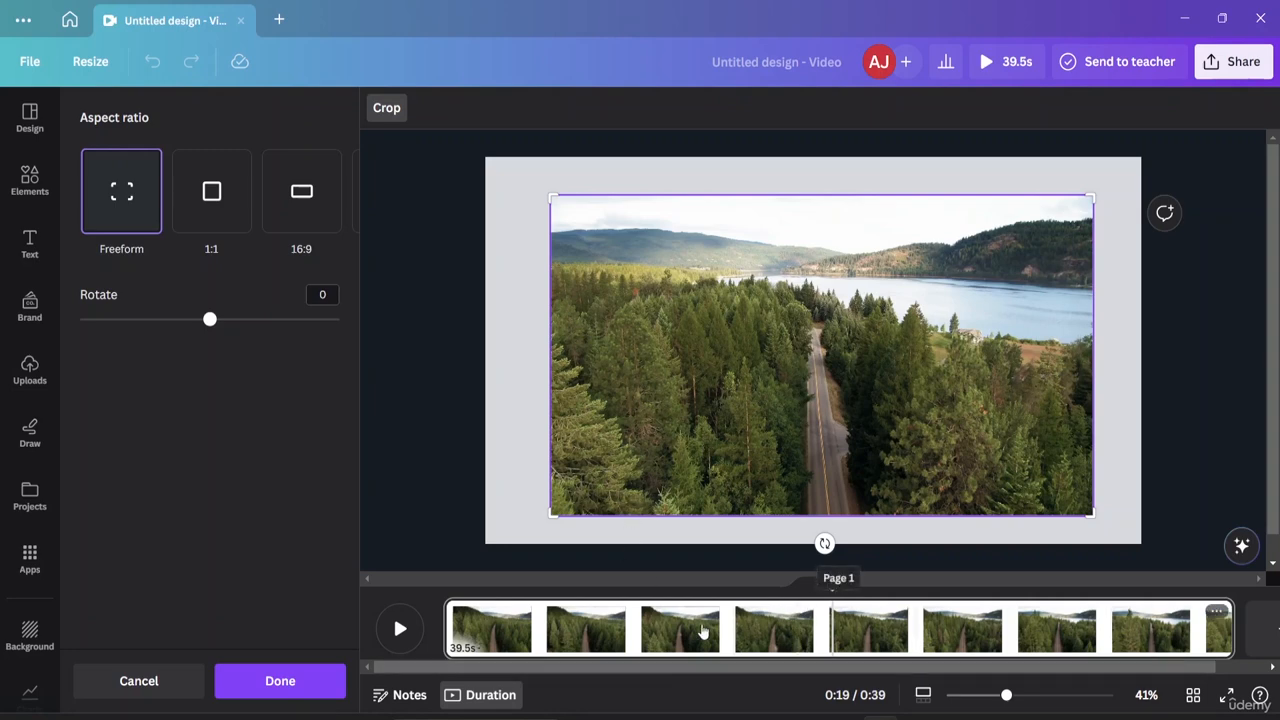
drag(447, 621, 538, 622)
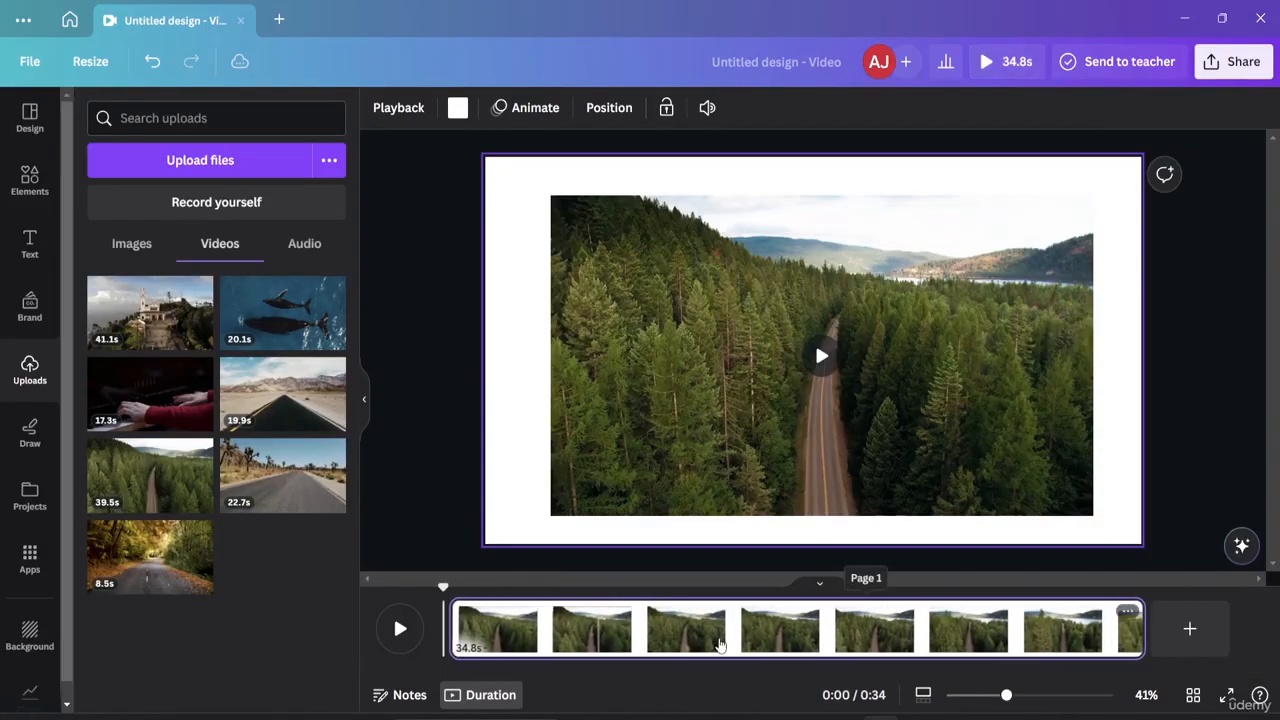
drag(1136, 620, 1006, 627)
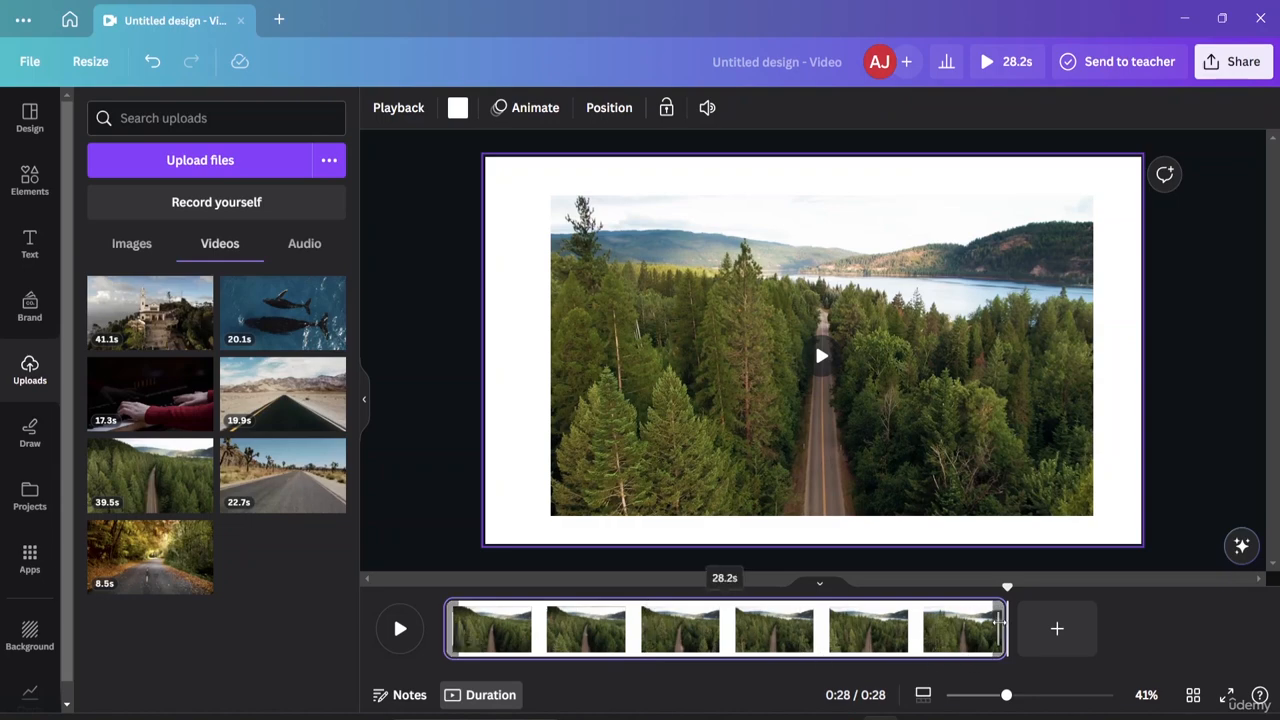
drag(998, 622, 1070, 624)
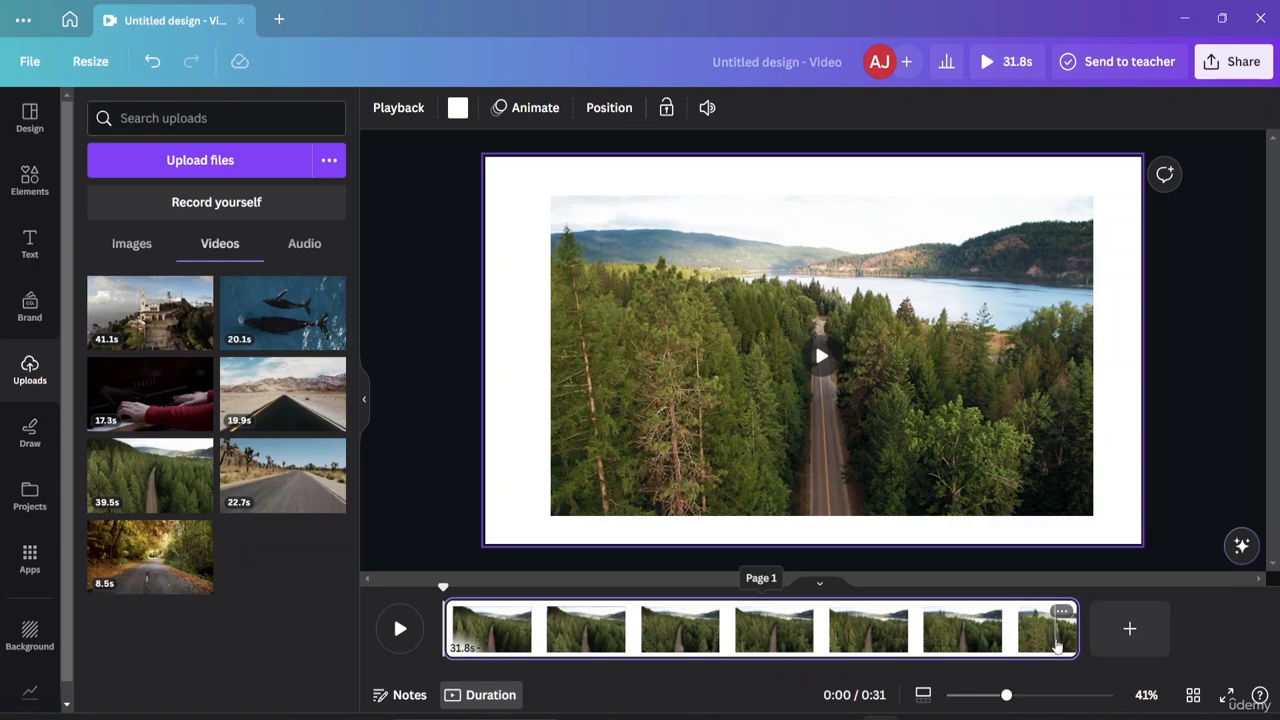
click(1129, 628)
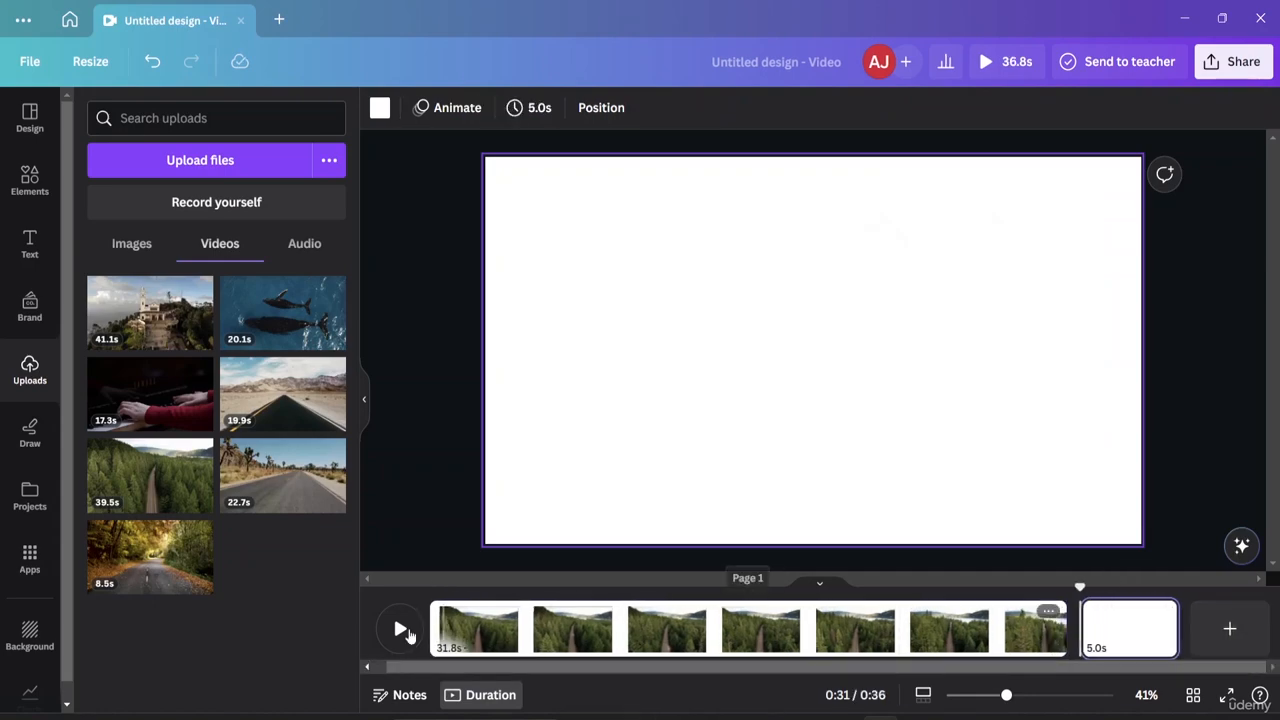
Extend the forest clip's start so the page runs 36.5 seconds.
click(440, 628)
drag(437, 626, 348, 610)
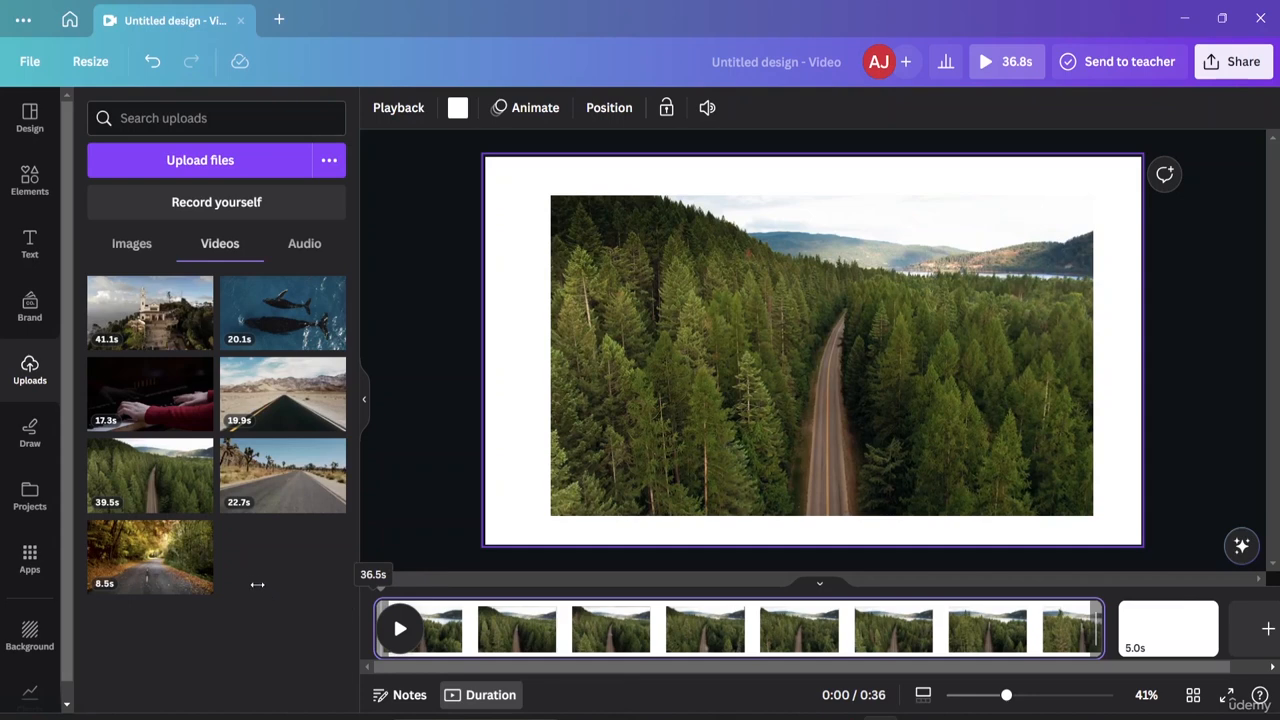
drag(257, 584, 226, 580)
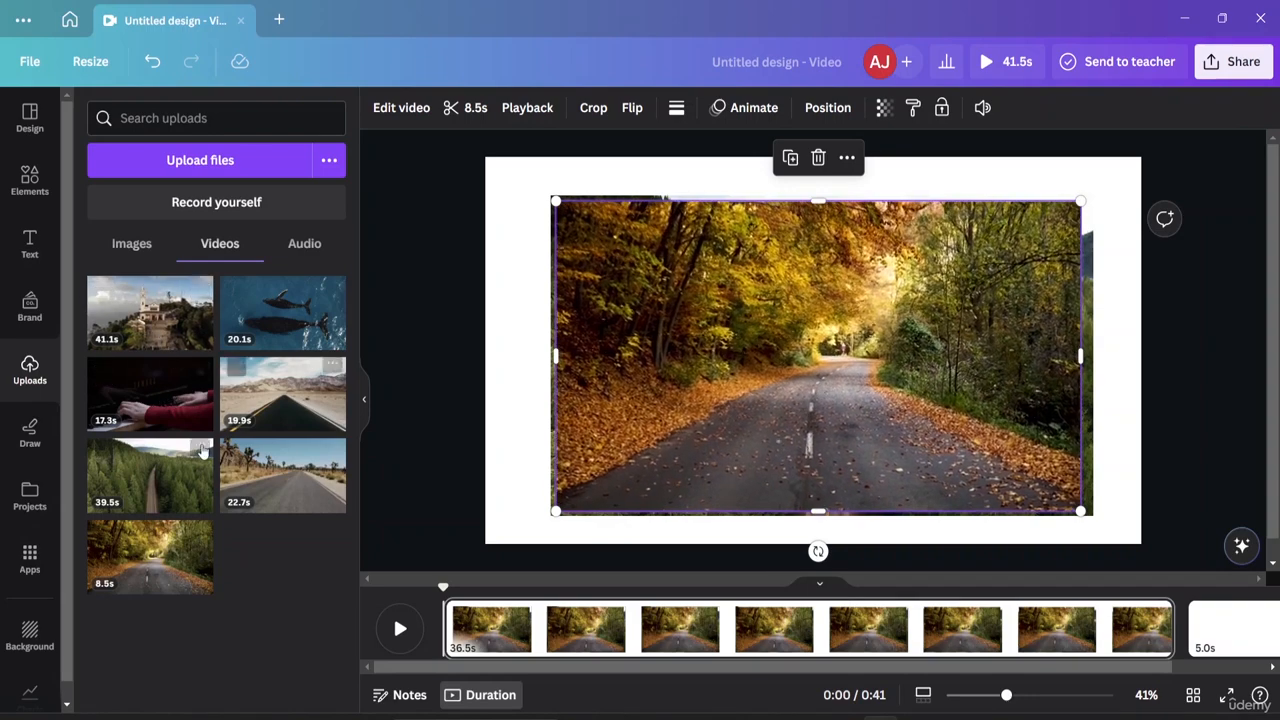
Delete the extra forest and autumn road clips, leaving only the original forest clip on page 1.
click(178, 476)
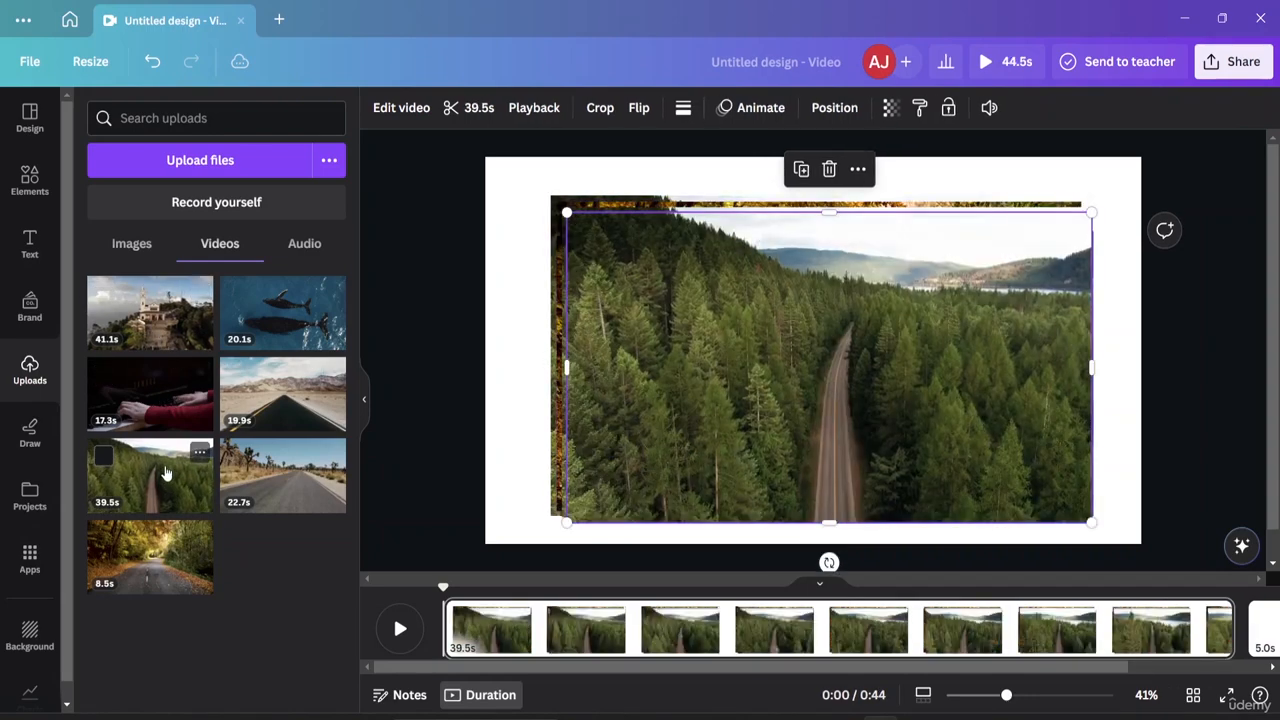
double_click(646, 414)
key(Delete)
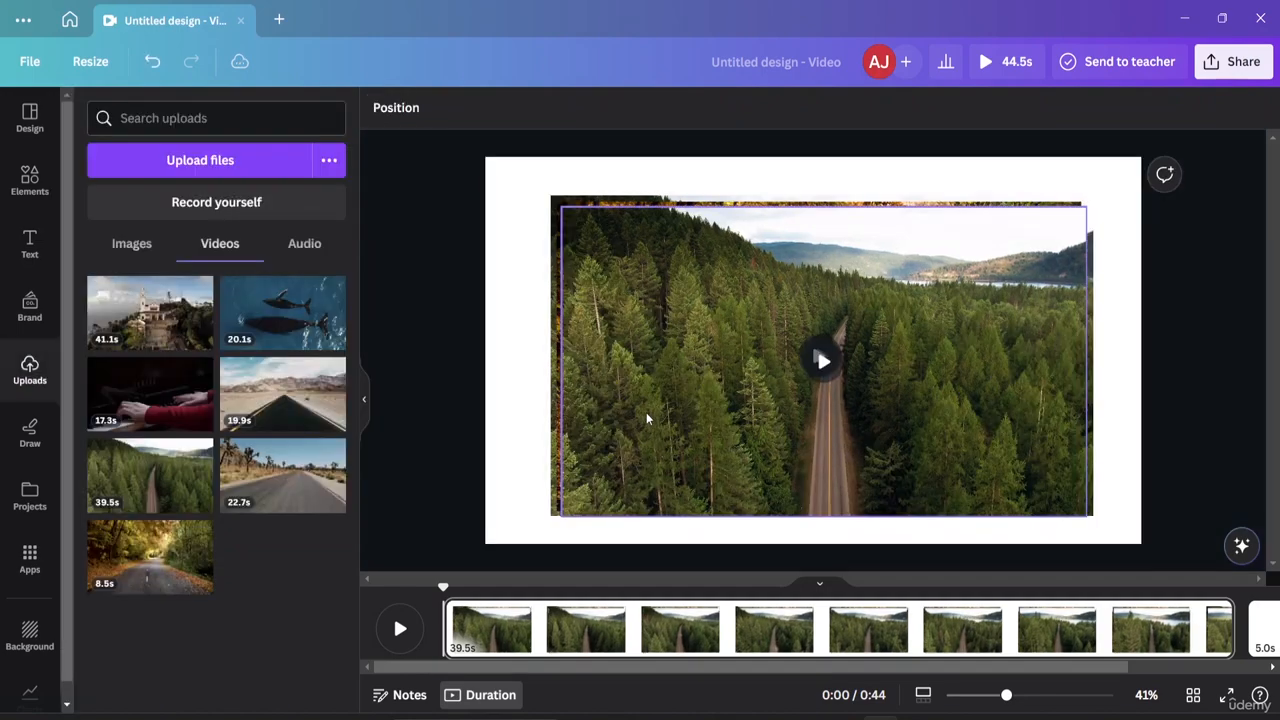
double_click(646, 414)
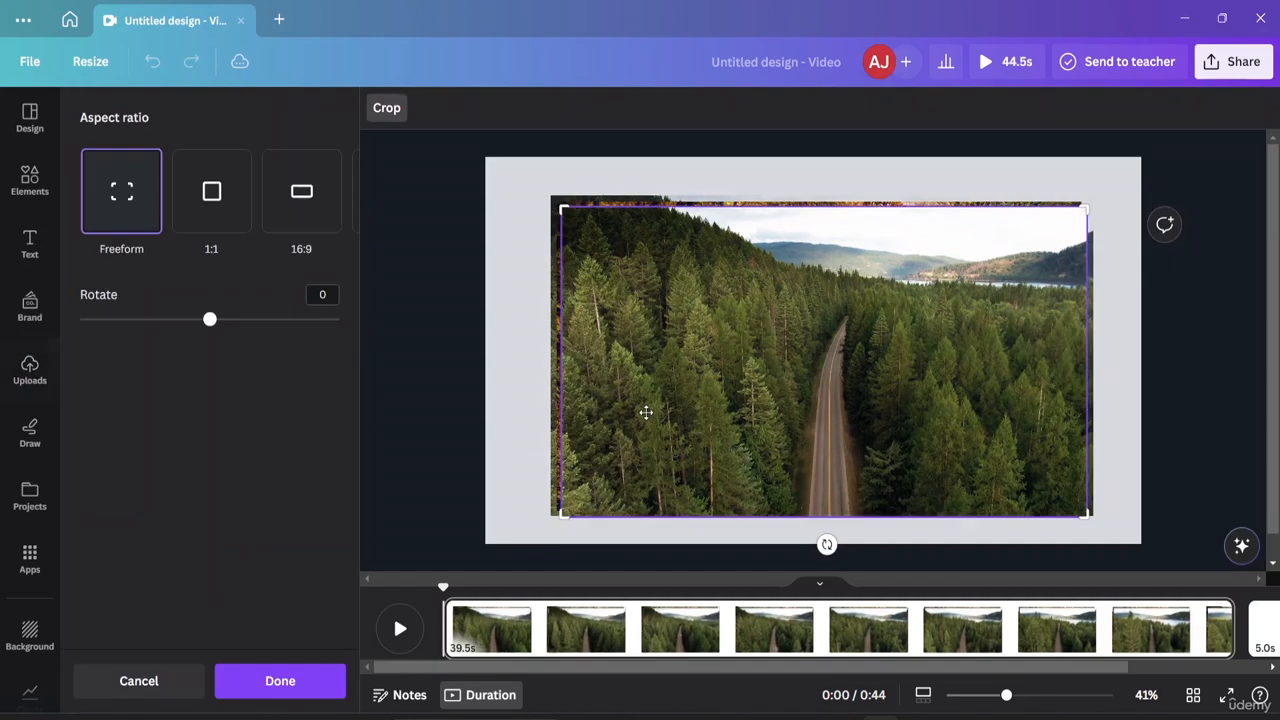
key(Delete)
double_click(646, 412)
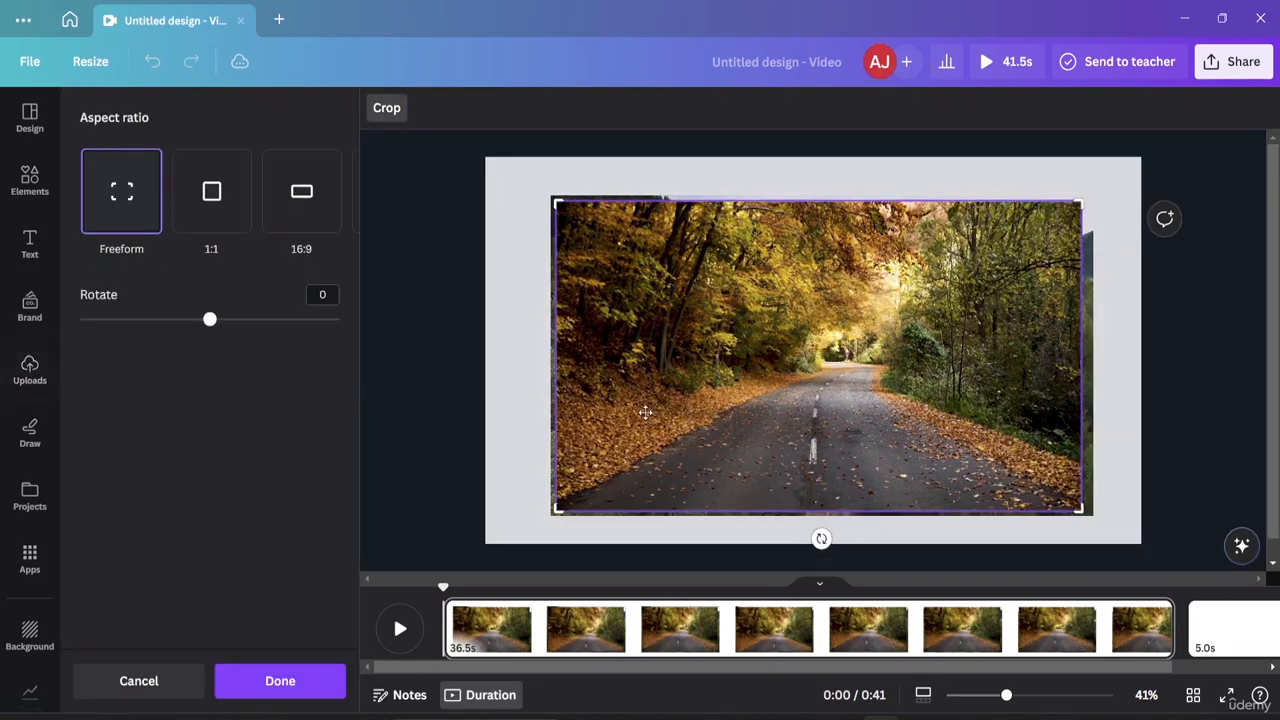
key(Delete)
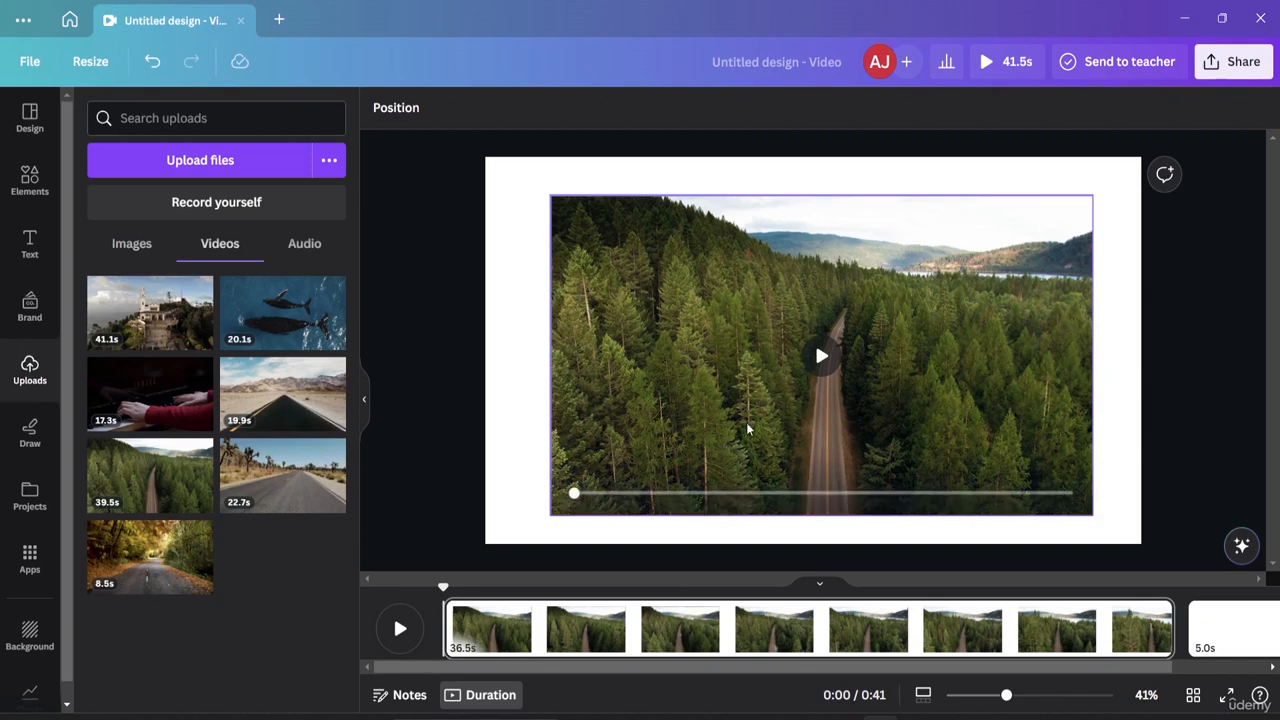
click(723, 557)
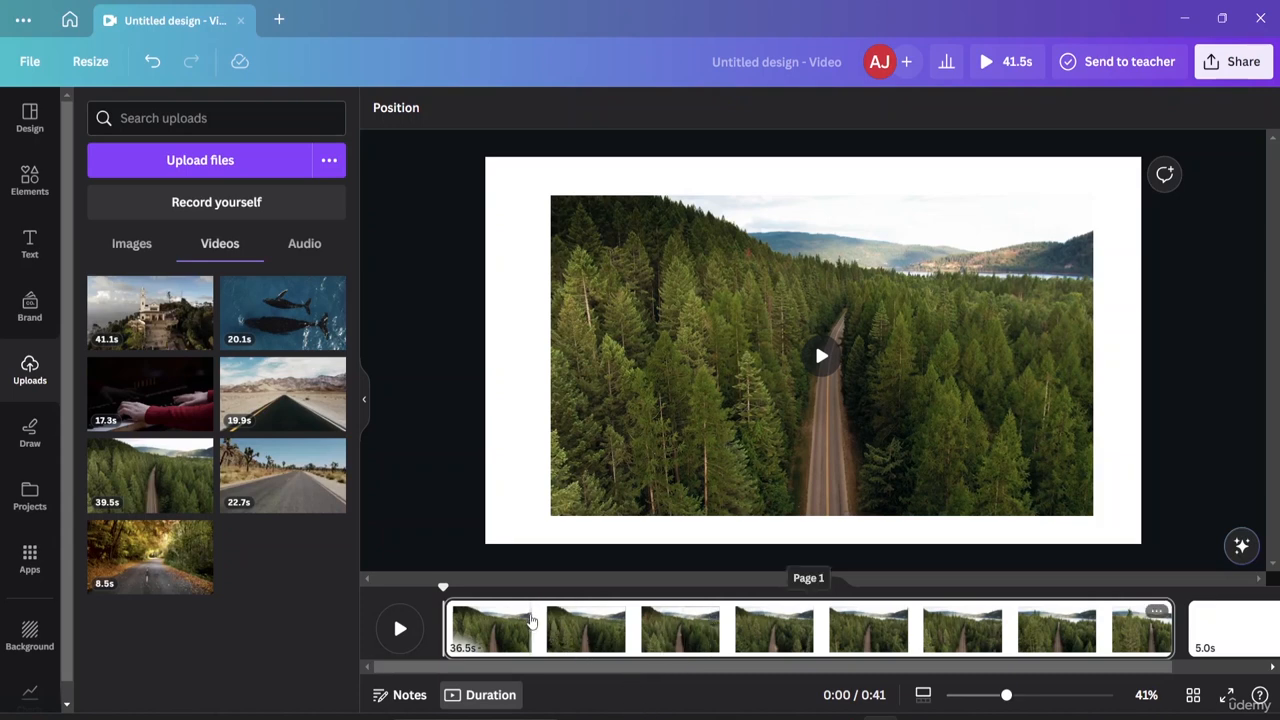
Split the forest clip at 0:04 to create a 4.3-second first page.
click(531, 620)
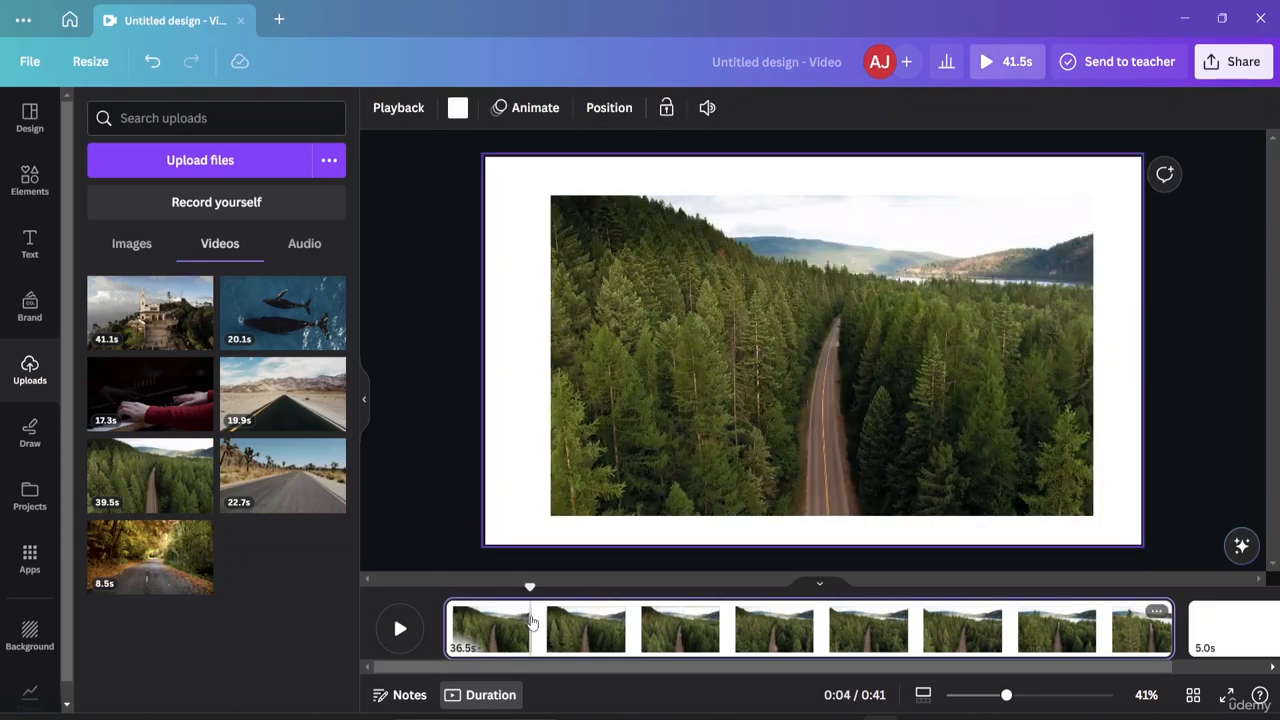
right_click(531, 620)
click(557, 537)
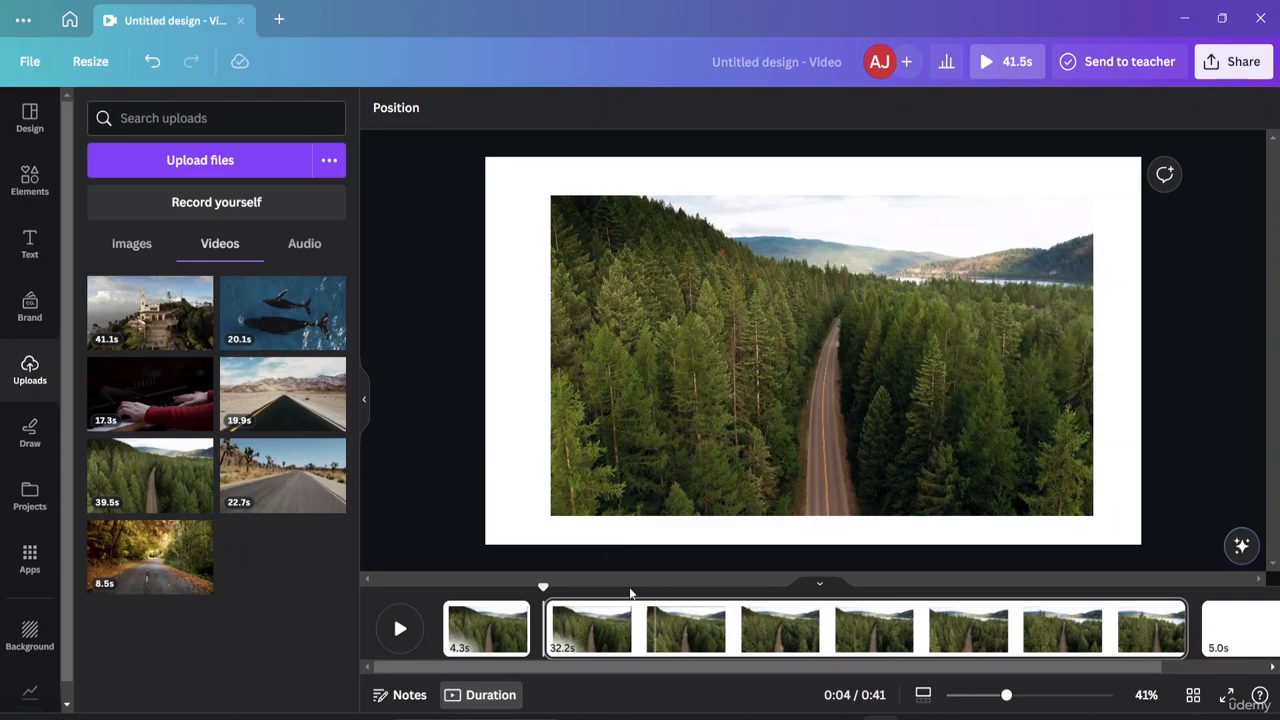
Split again at 0:14 into 10.5 and 21.7-second pages, and select the middle page.
click(754, 614)
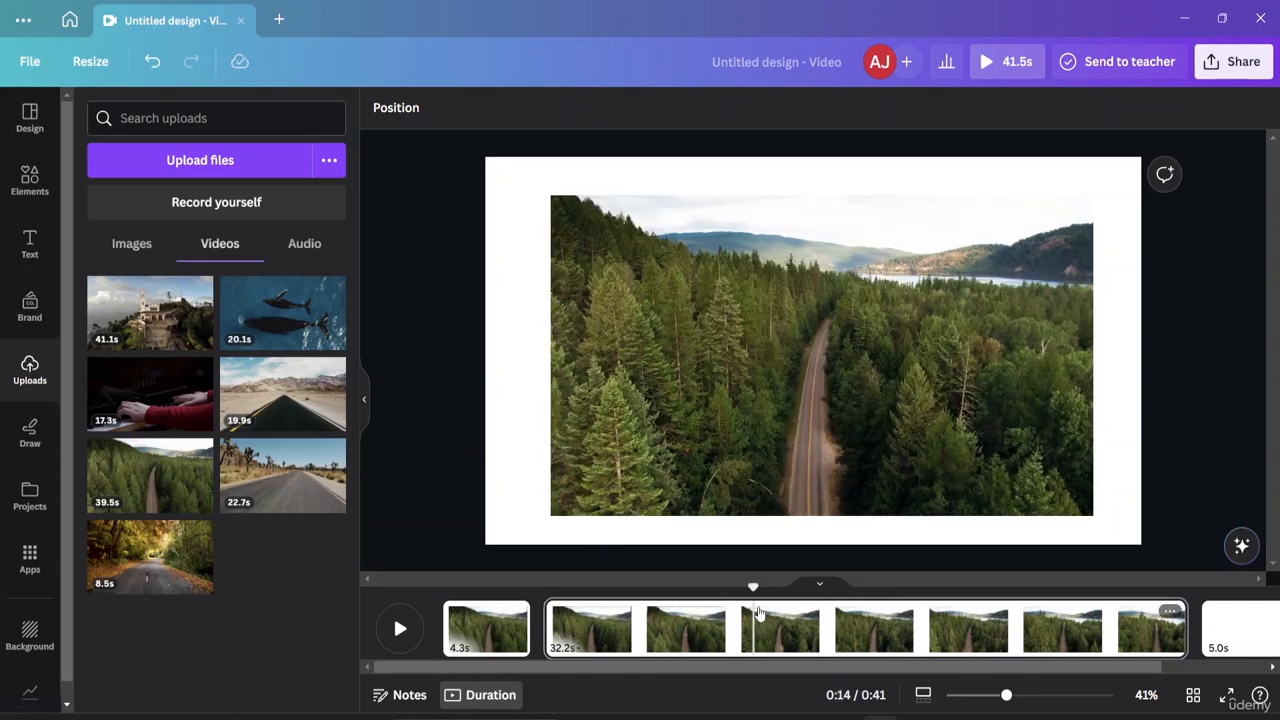
right_click(754, 614)
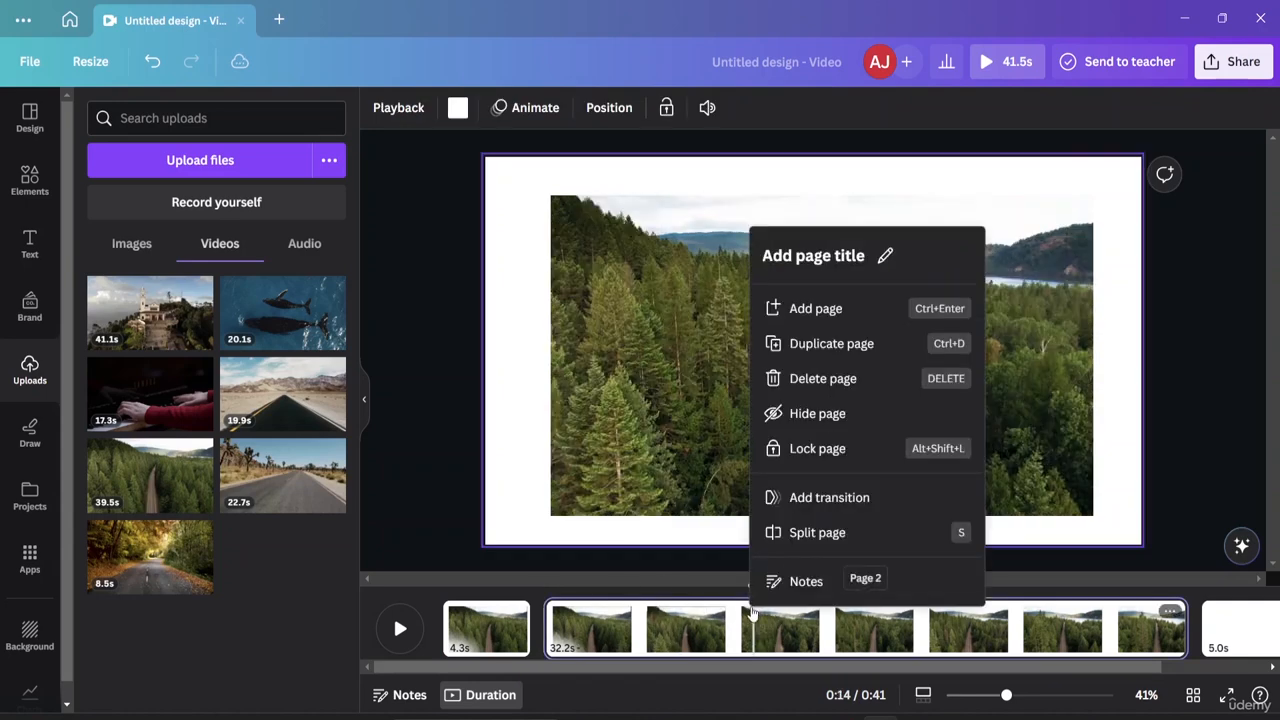
click(797, 537)
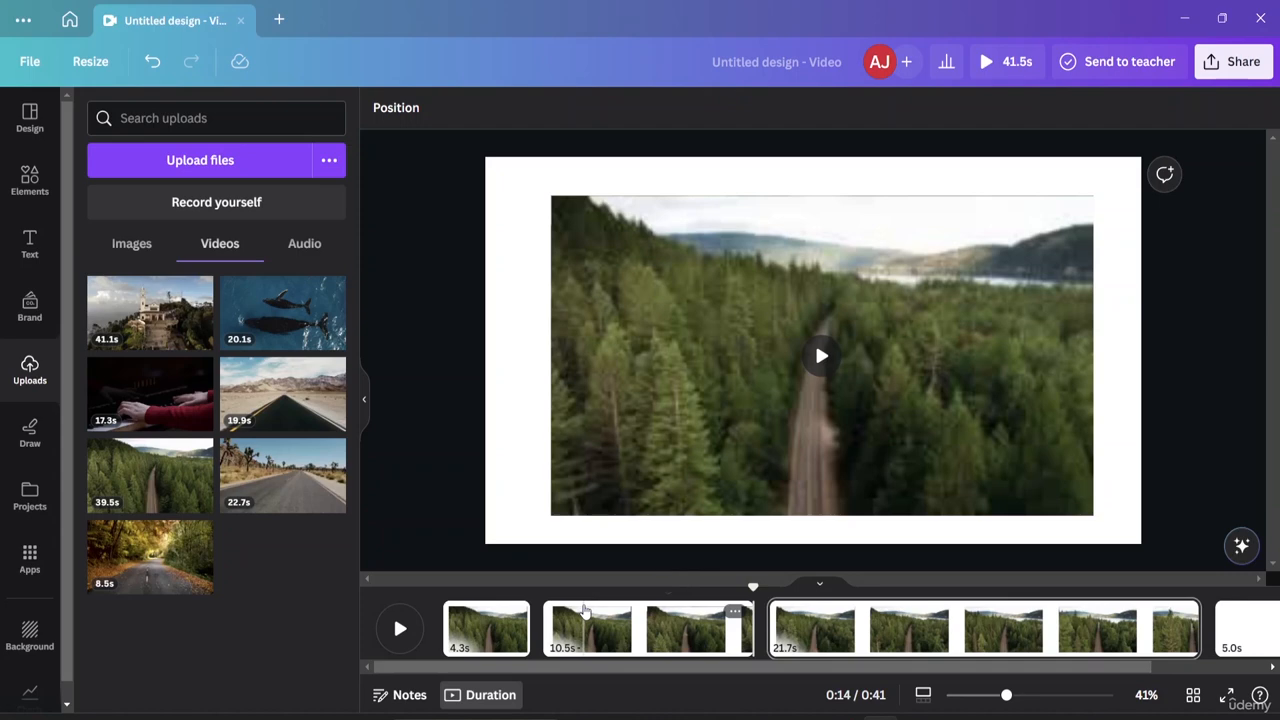
click(587, 612)
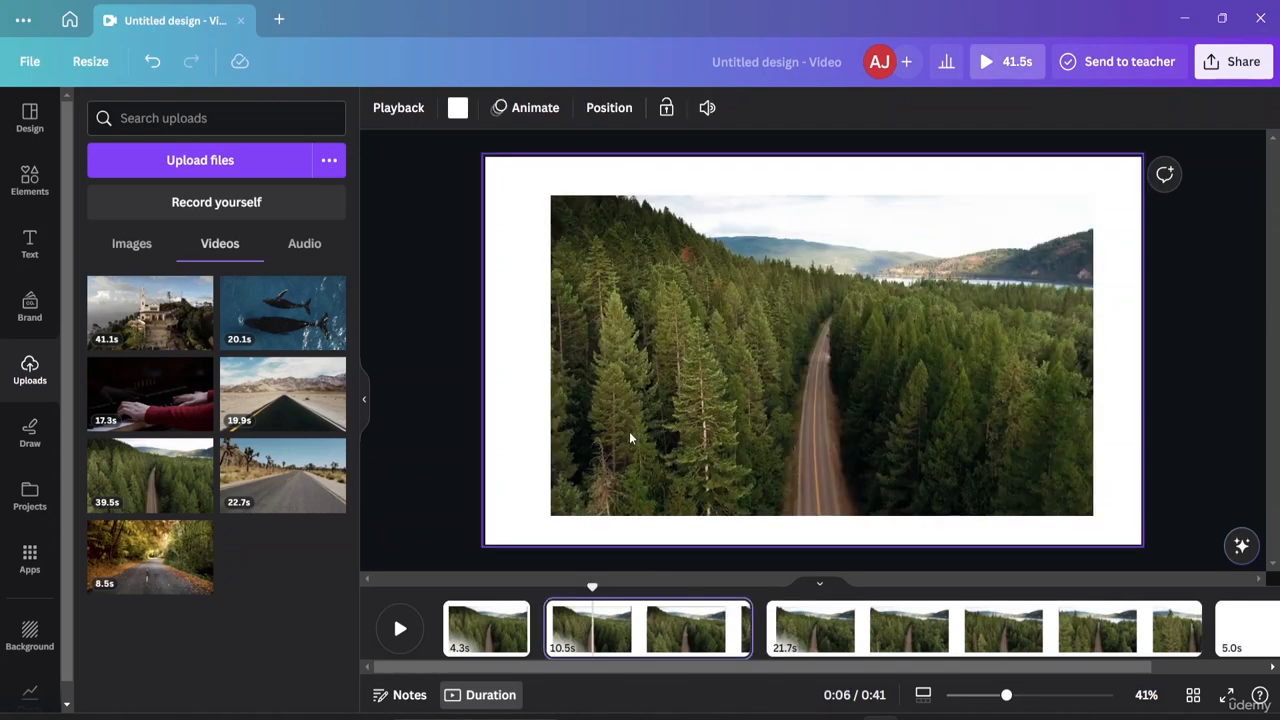
mouse_move(292, 316)
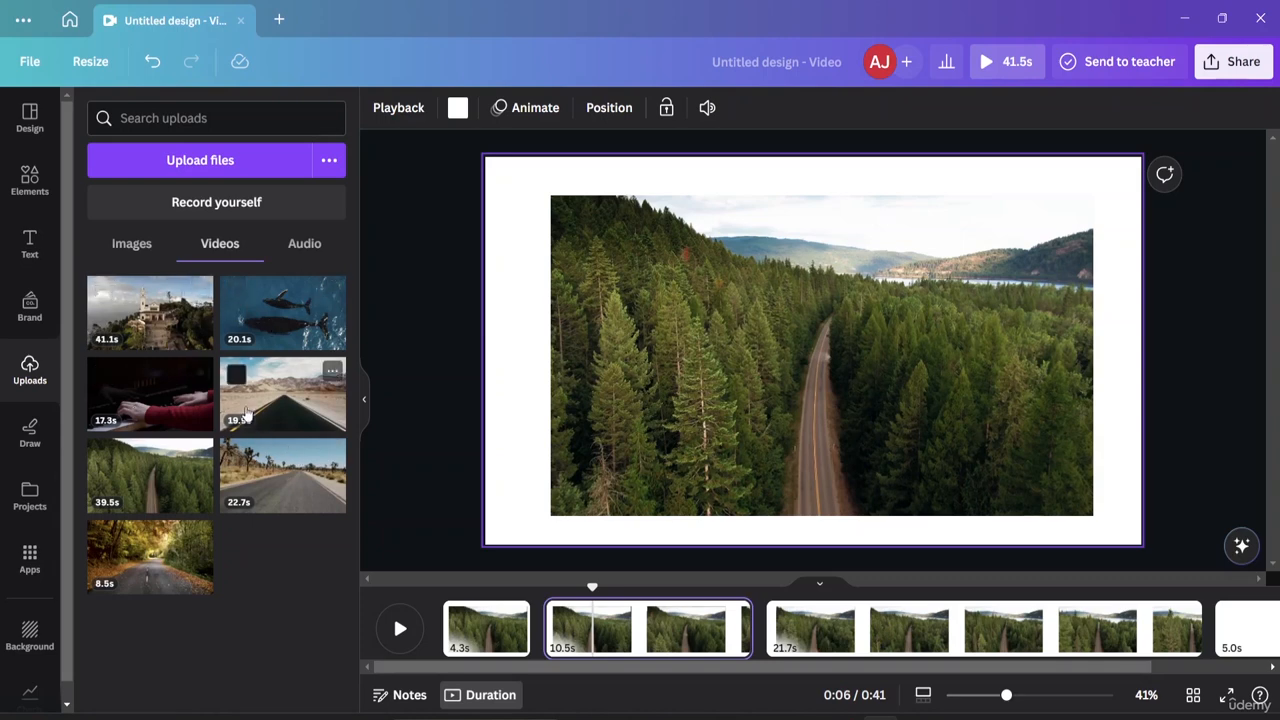
Add the whale video to page 2 and roughly resize and position it.
double_click(267, 323)
drag(599, 296, 678, 301)
double_click(678, 306)
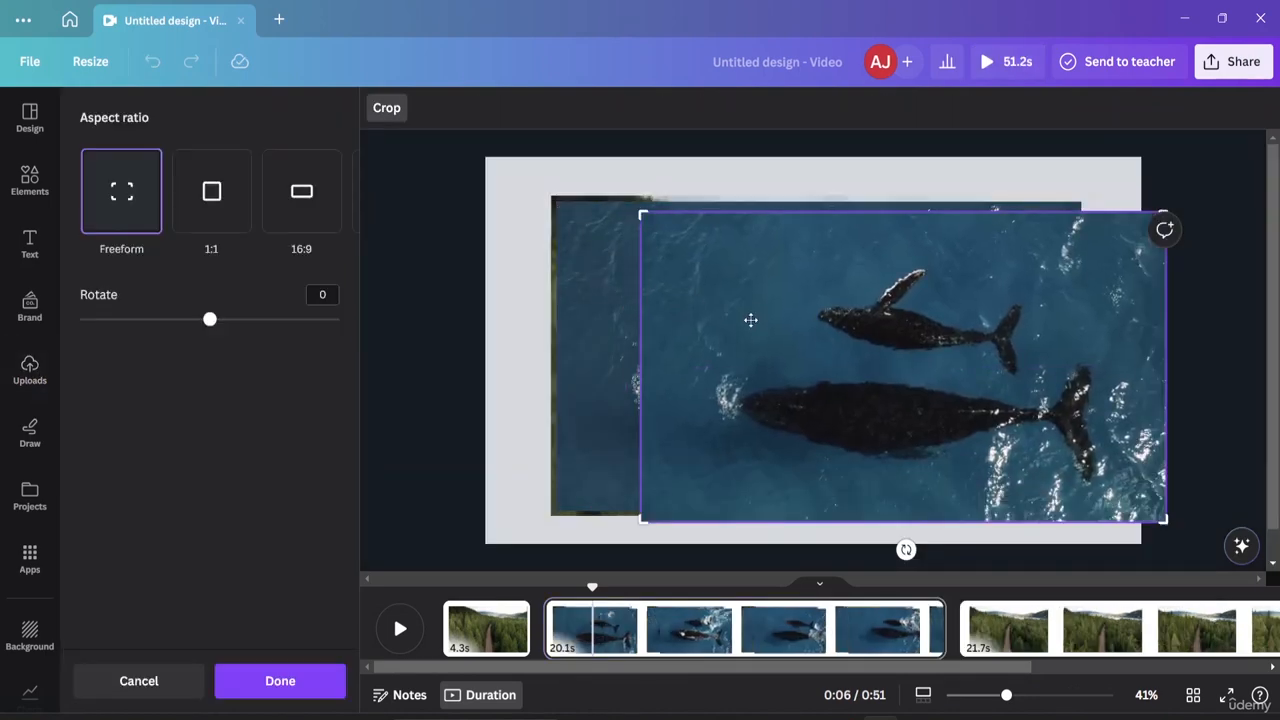
key(Delete)
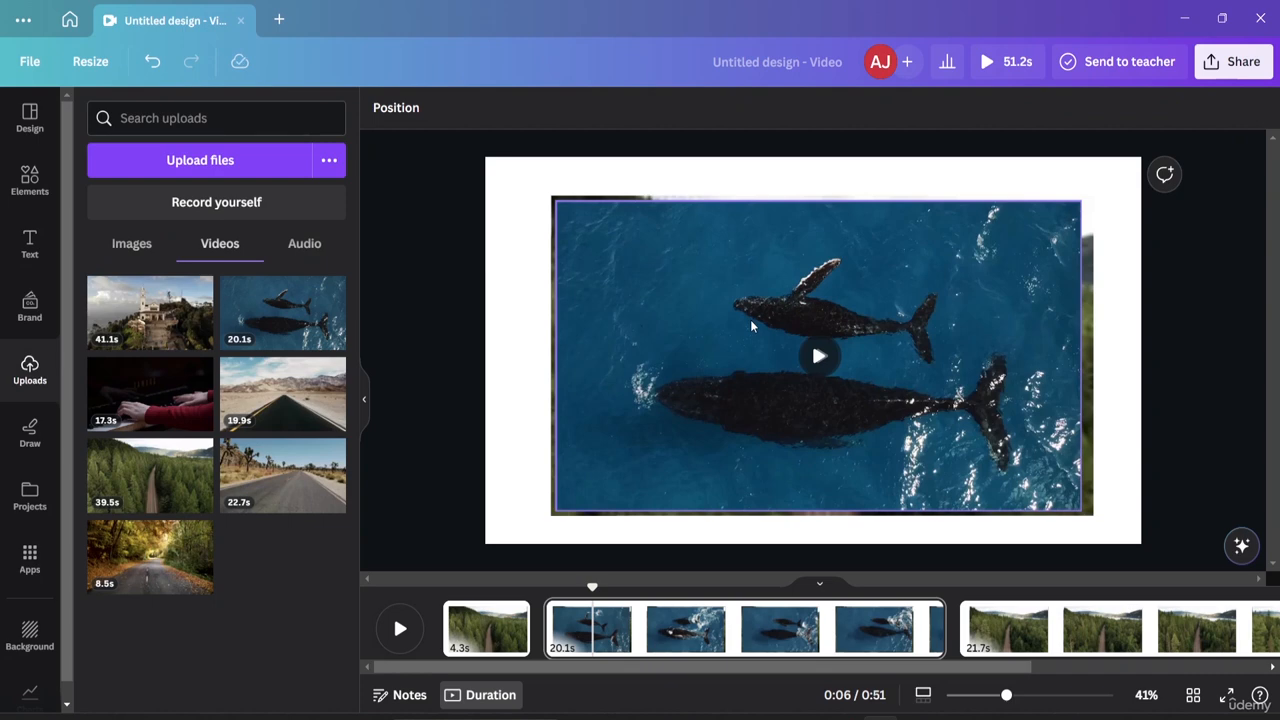
double_click(751, 320)
key(Escape)
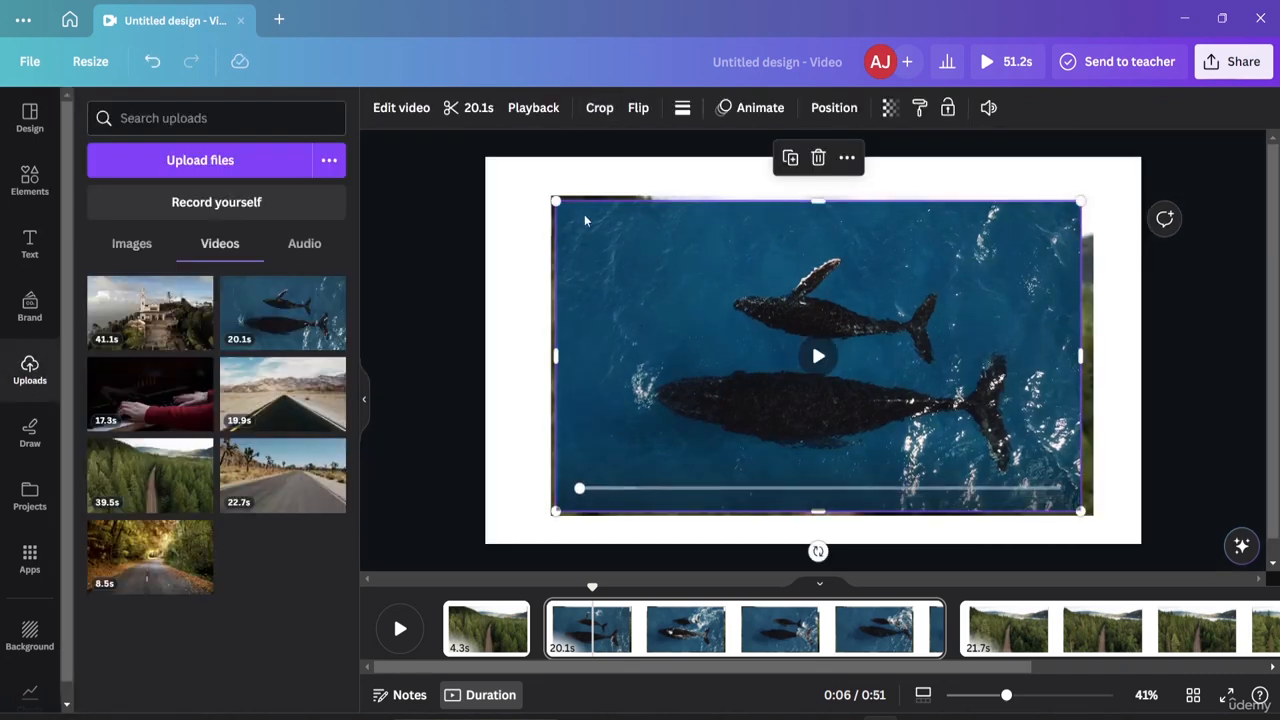
drag(557, 202, 584, 222)
drag(660, 257, 614, 241)
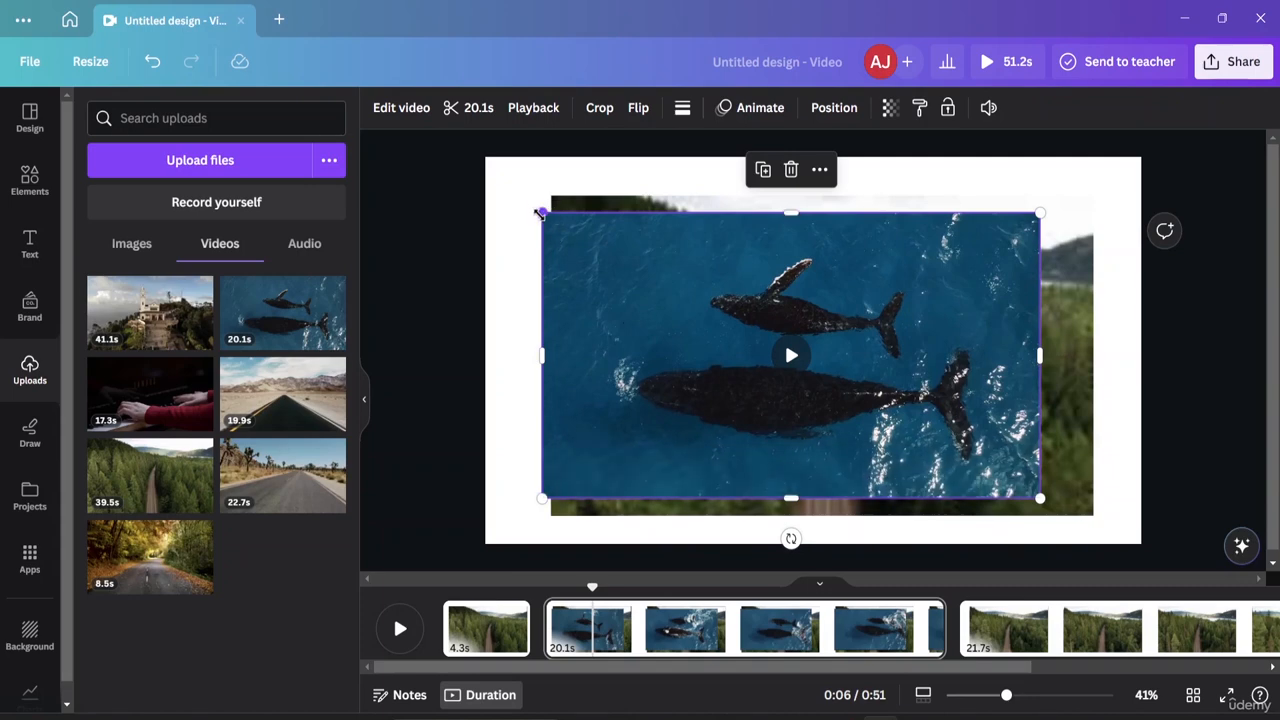
mouse_move(545, 217)
mouse_down()
mouse_move(557, 231)
mouse_move(538, 209)
mouse_up()
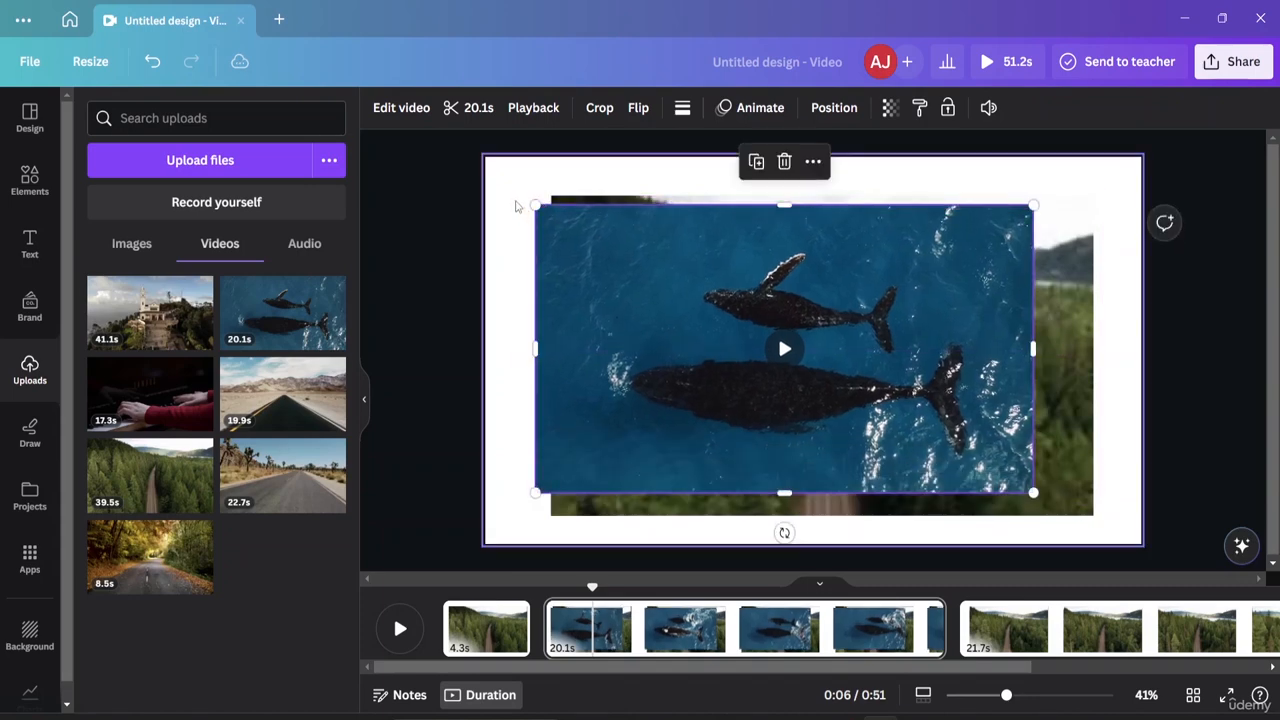
Enlarge the whale footage within its crop frame.
click(517, 206)
double_click(586, 239)
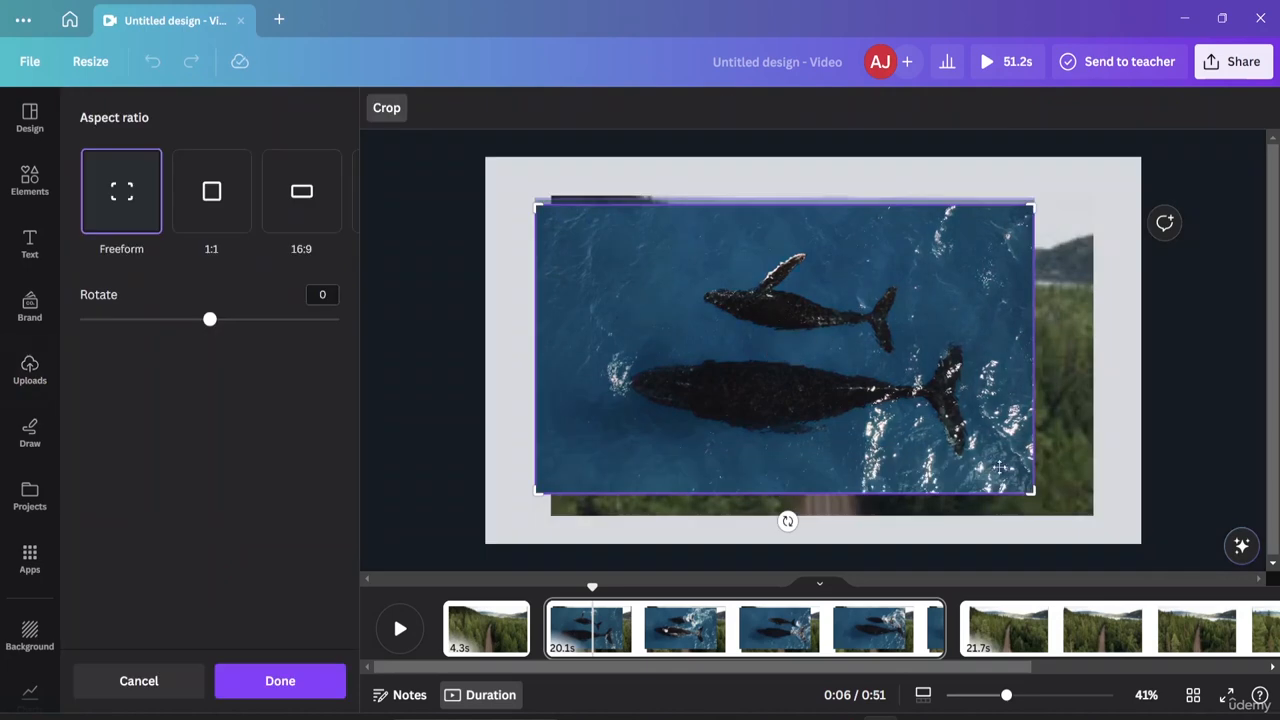
drag(1035, 490, 1148, 519)
click(1148, 497)
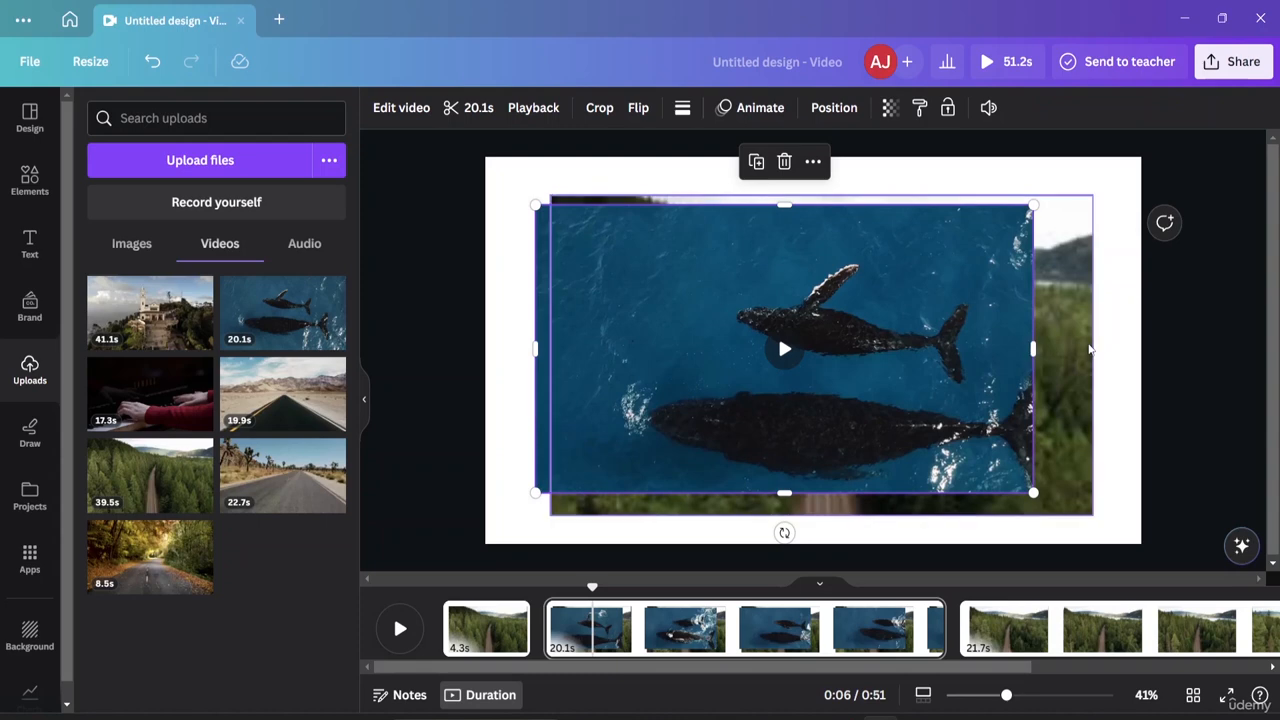
Scale the whale video up and left until it covers the whole page.
click(1035, 365)
click(1030, 358)
click(1101, 350)
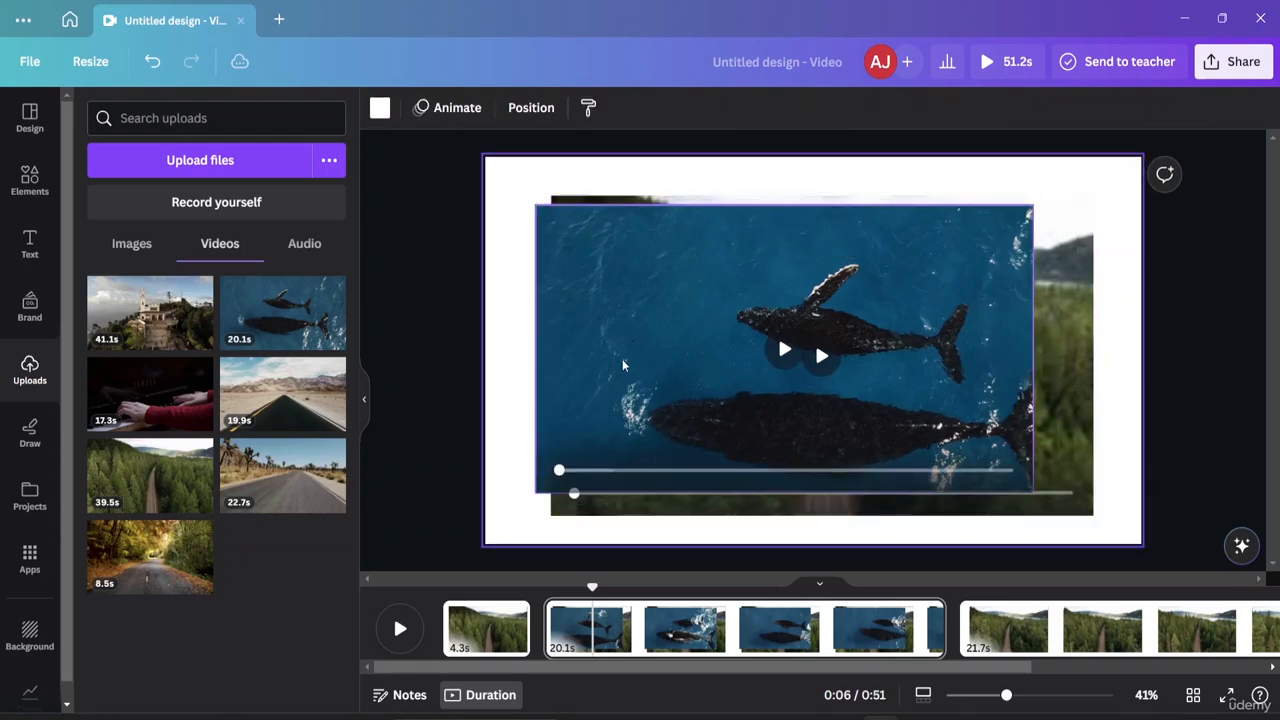
click(572, 358)
drag(535, 204, 471, 167)
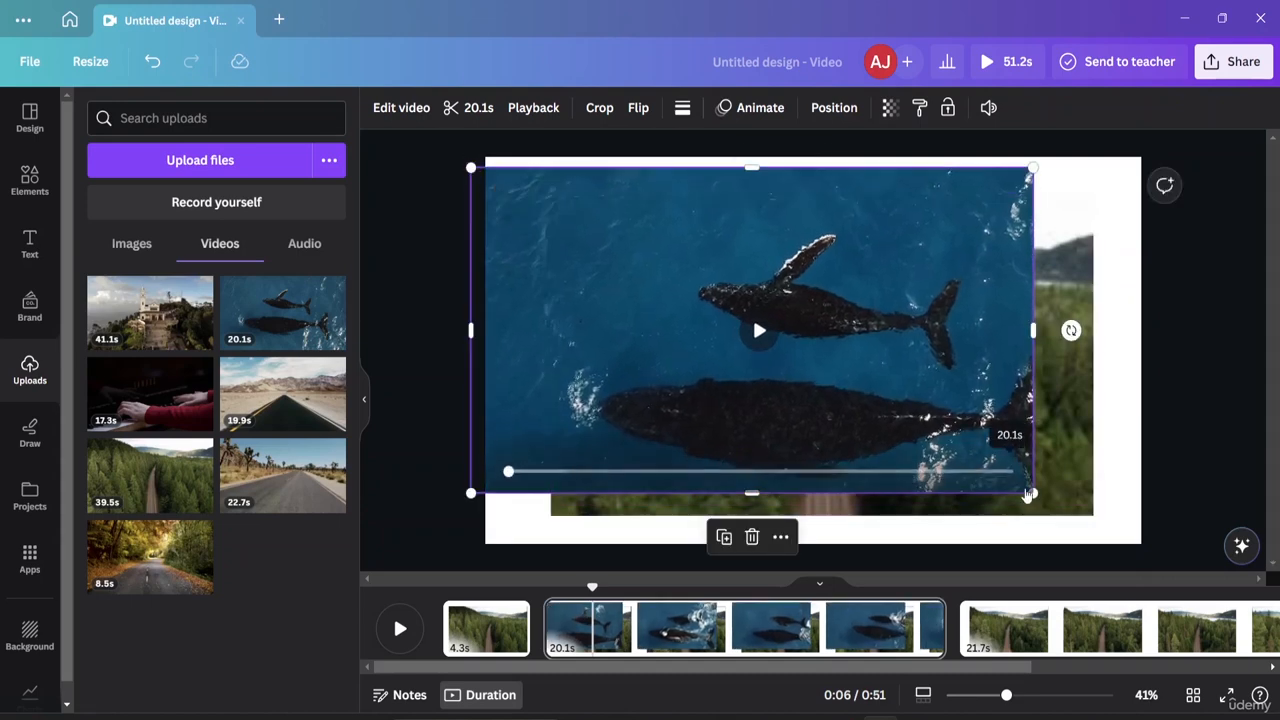
click(1040, 507)
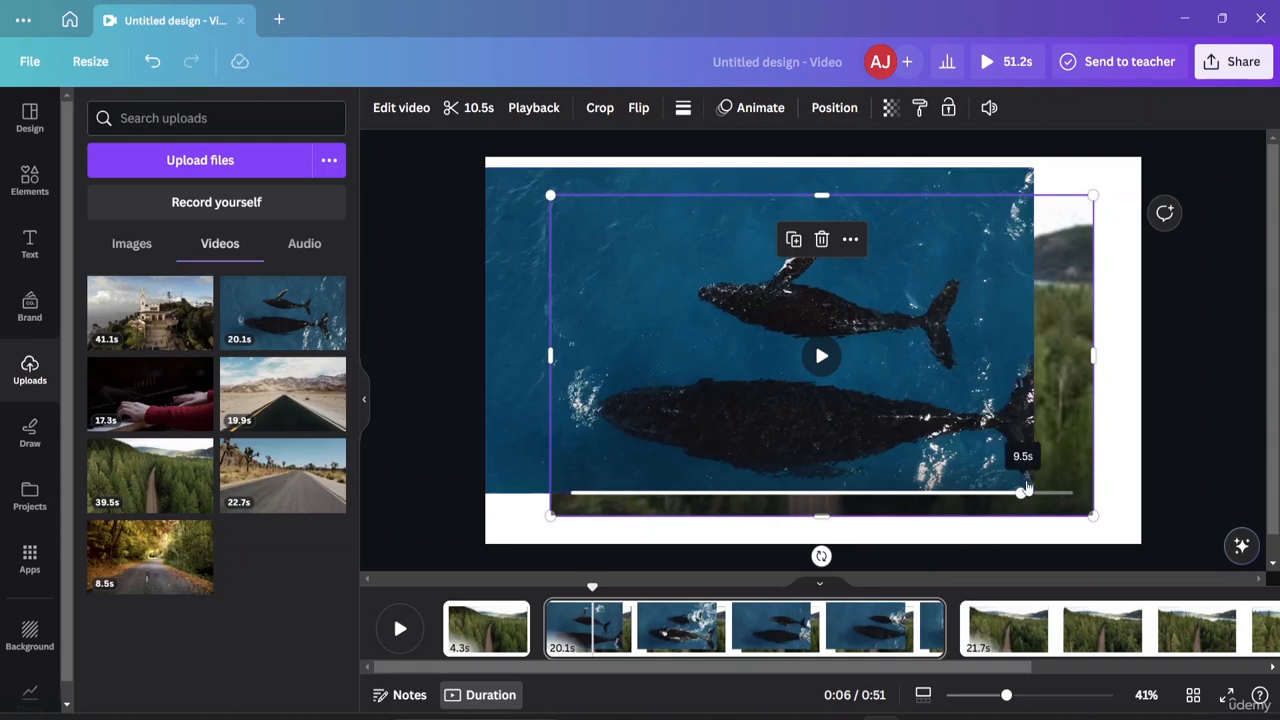
click(1032, 490)
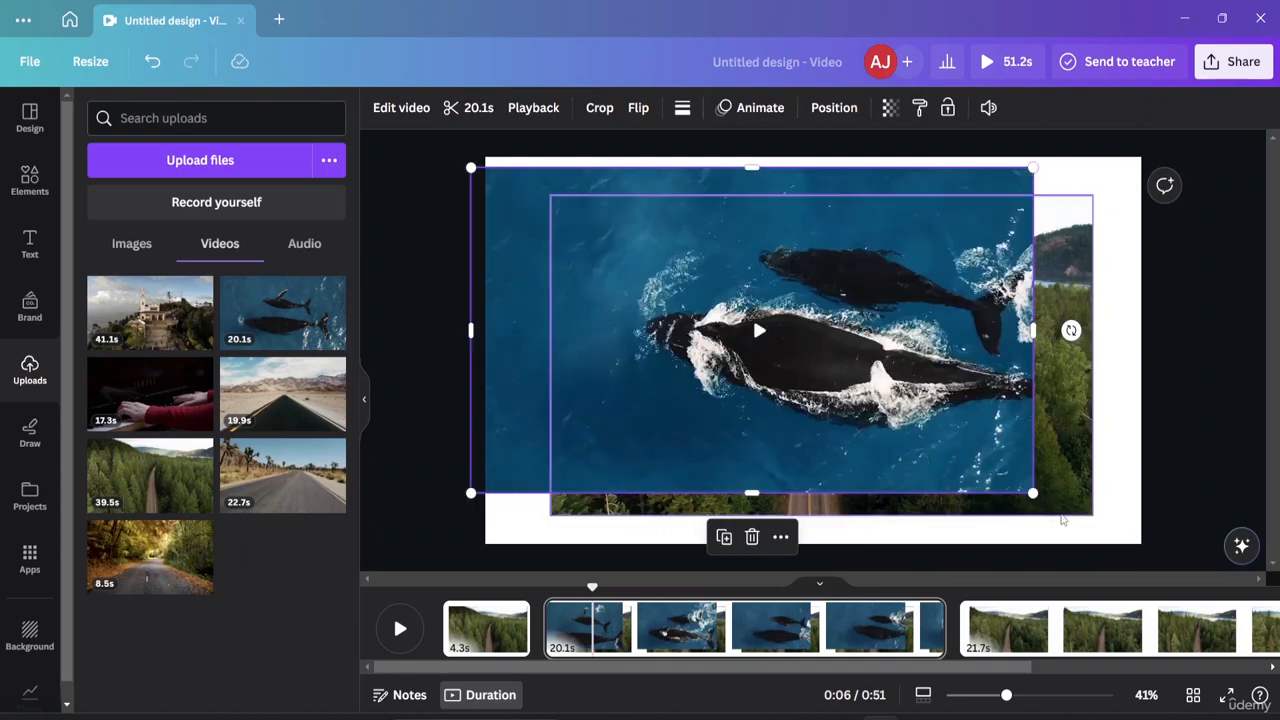
click(1100, 540)
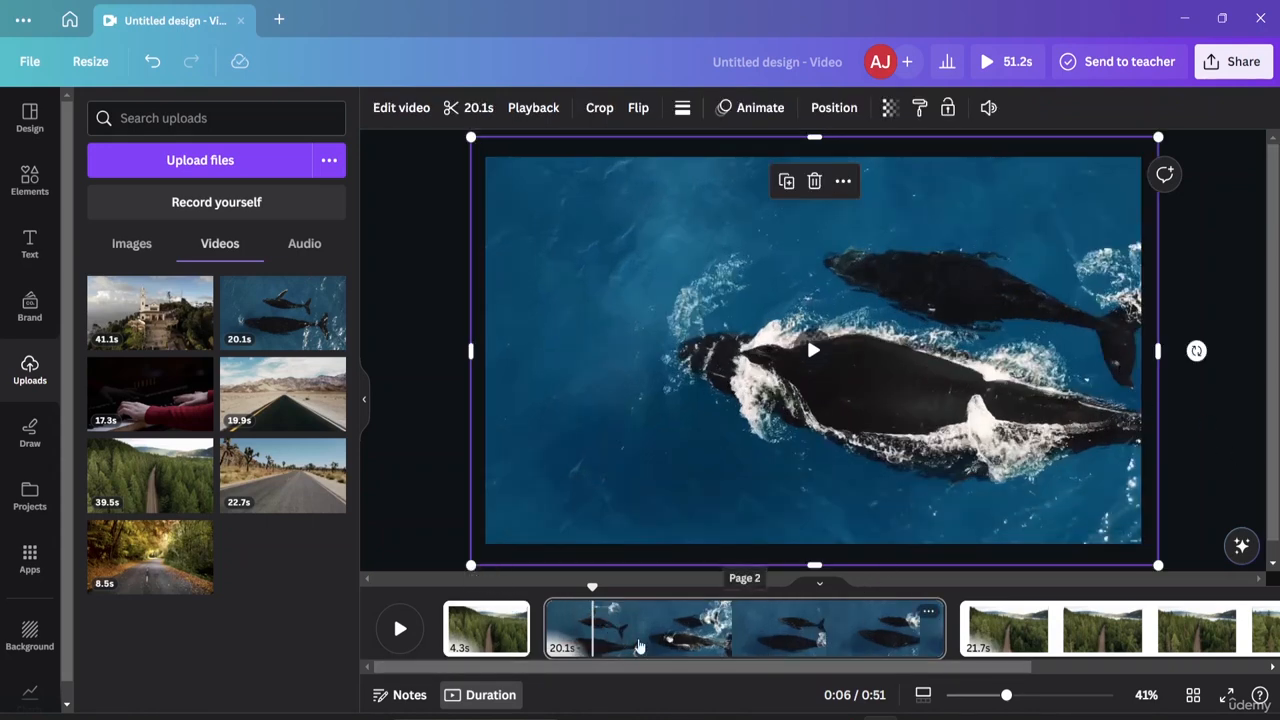
click(484, 628)
click(400, 630)
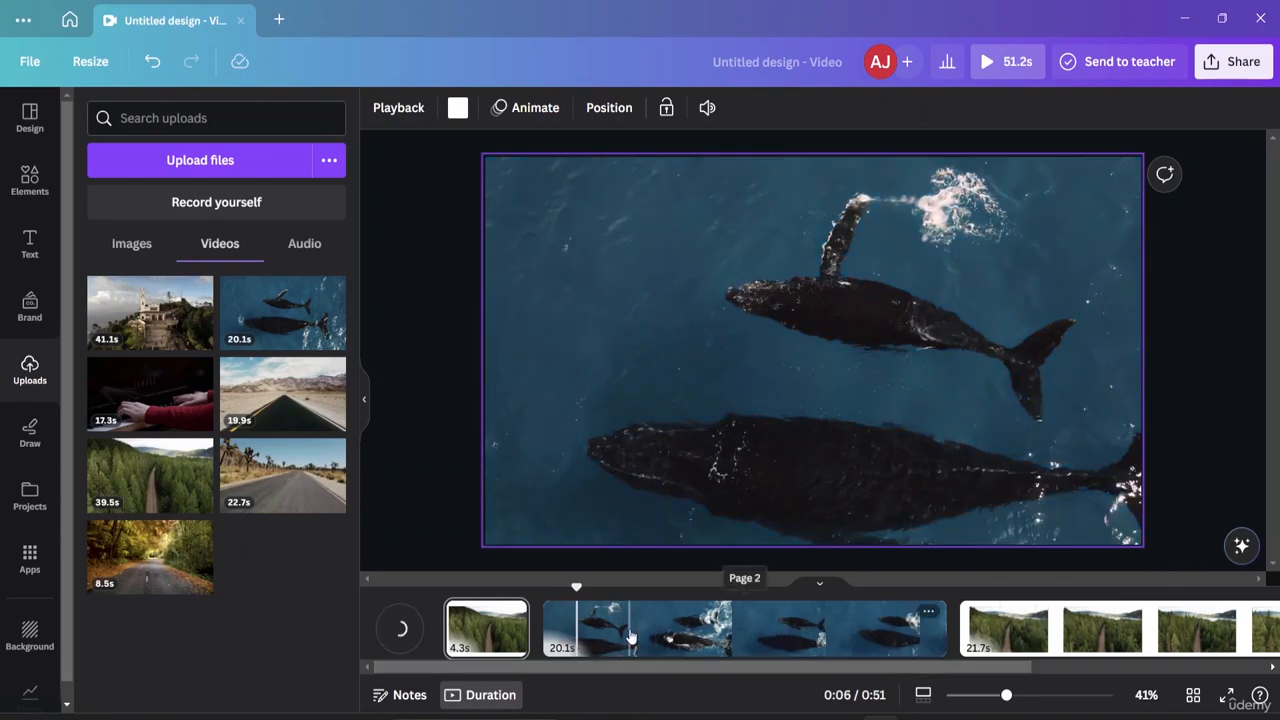
click(728, 637)
right_click(728, 637)
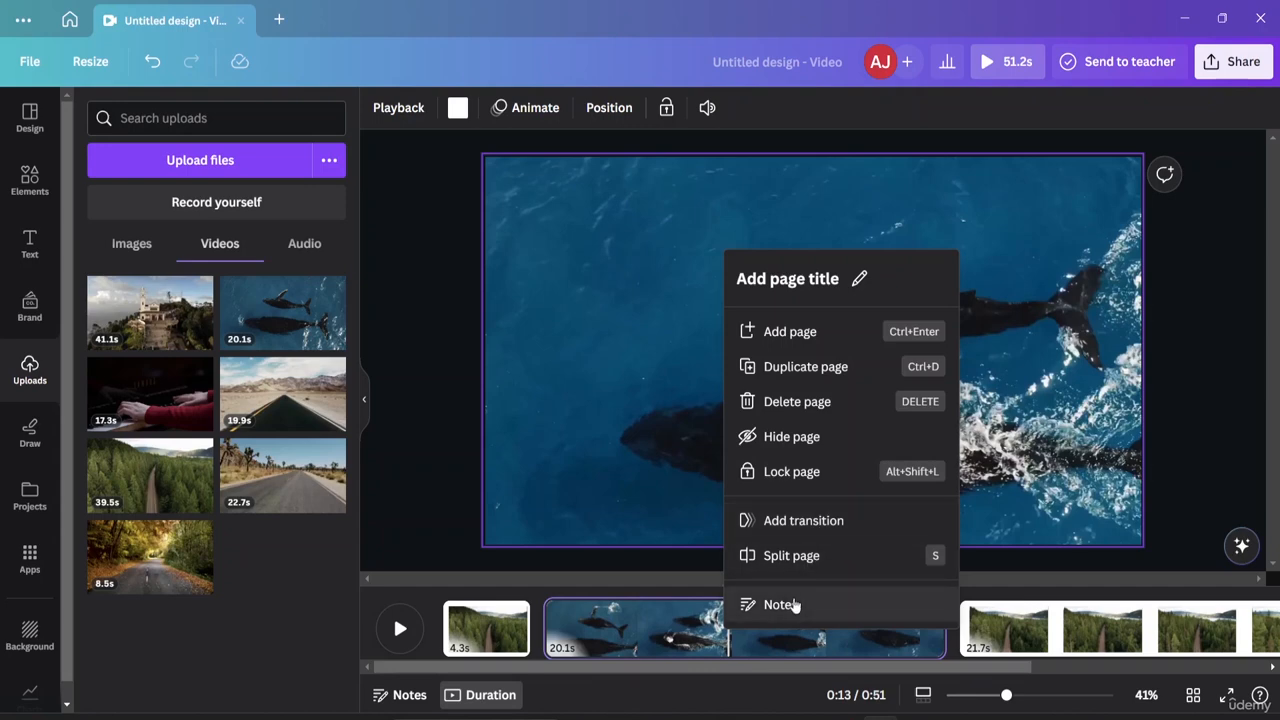
key(Tab)
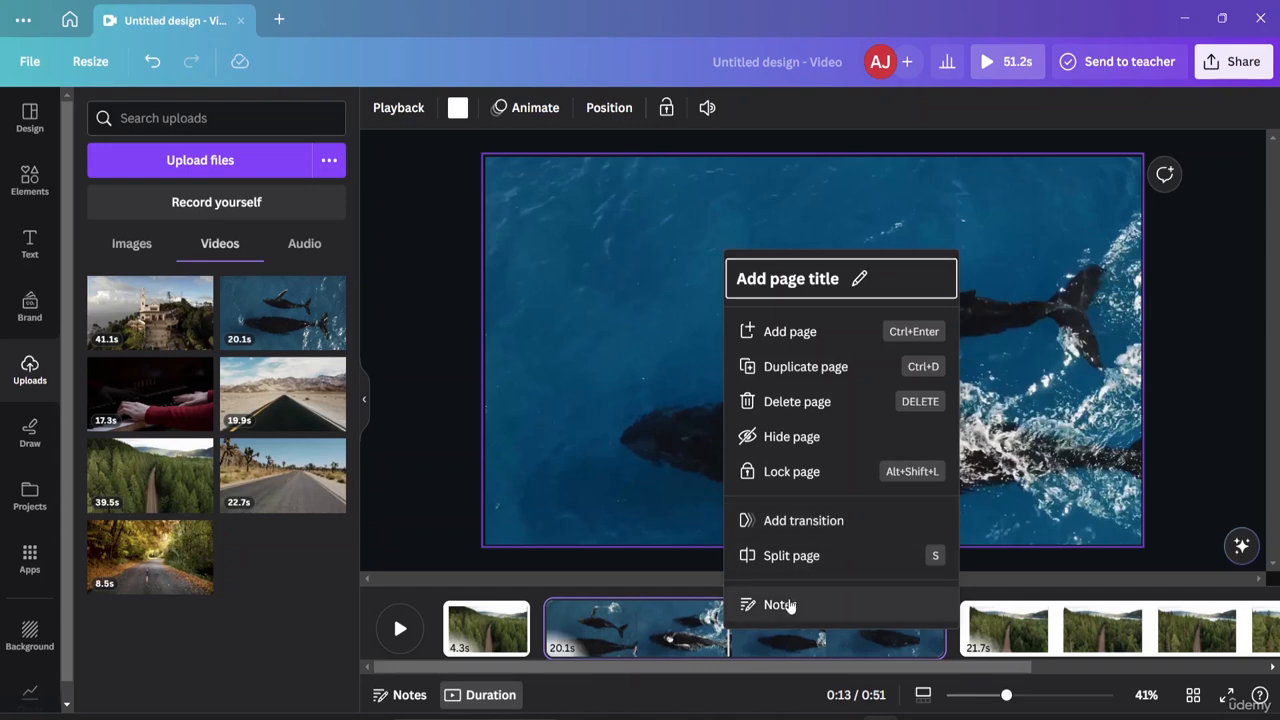
click(417, 495)
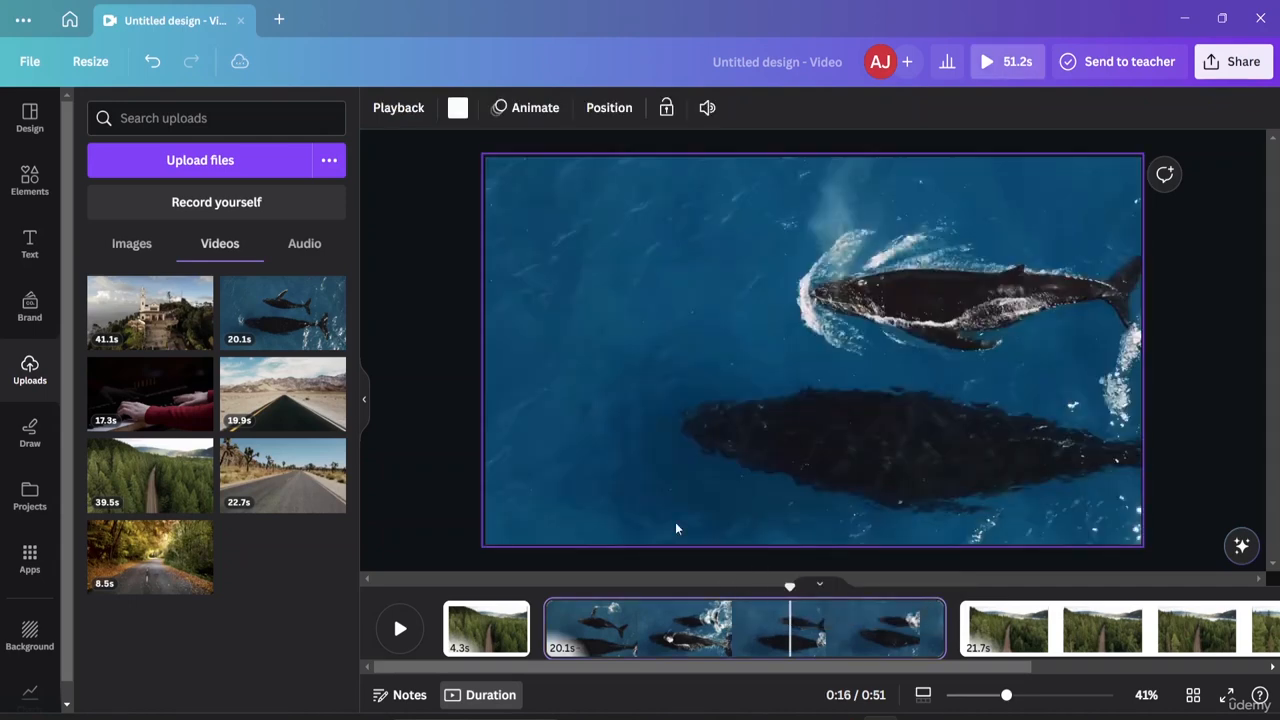
click(481, 545)
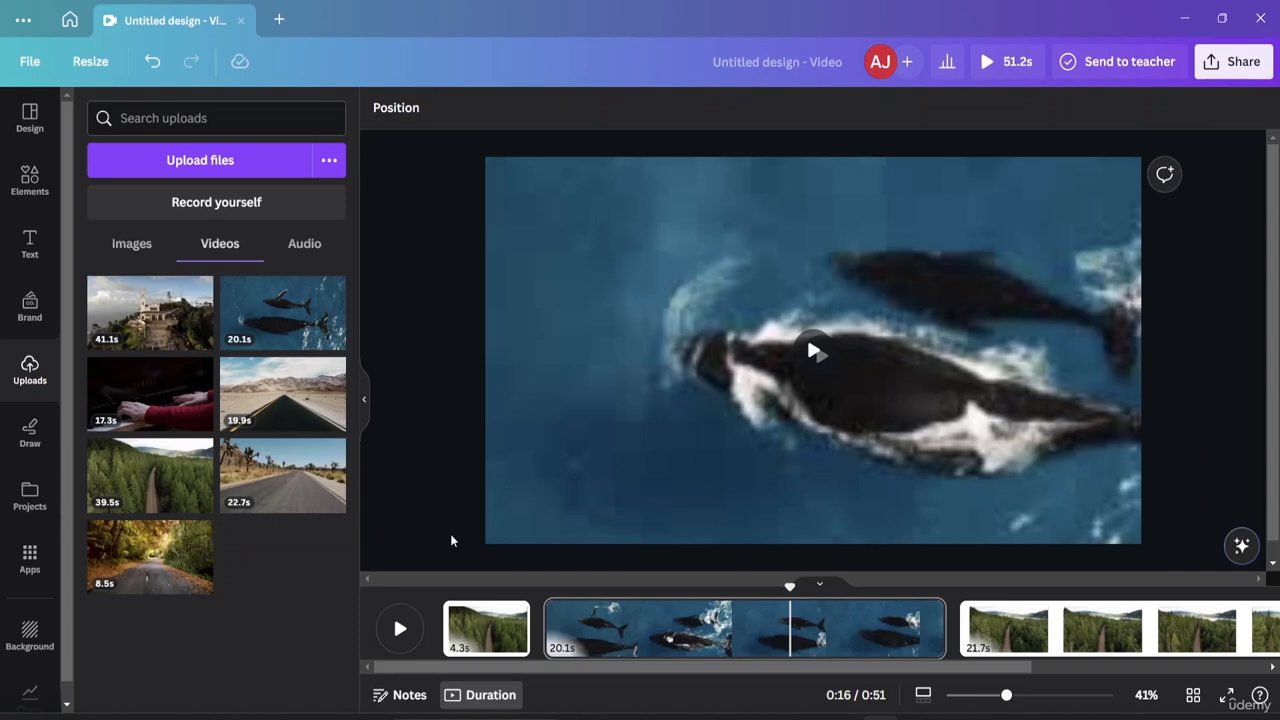
click(484, 541)
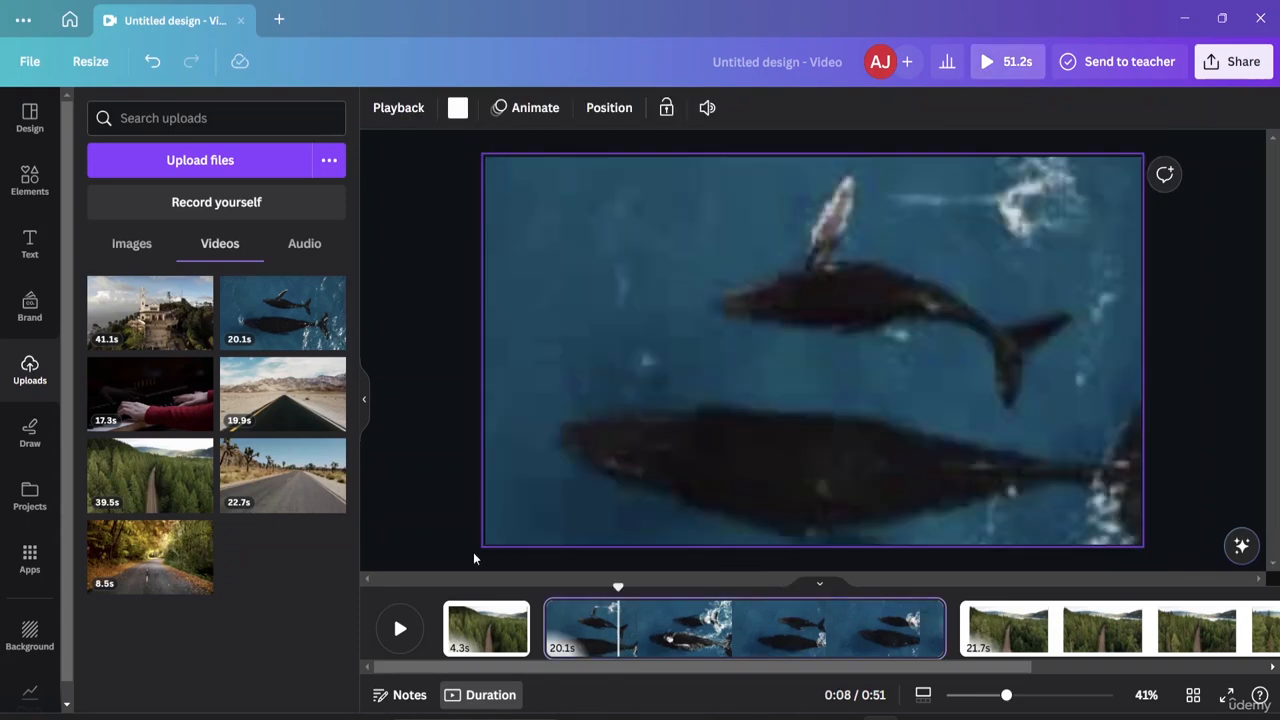
click(1146, 535)
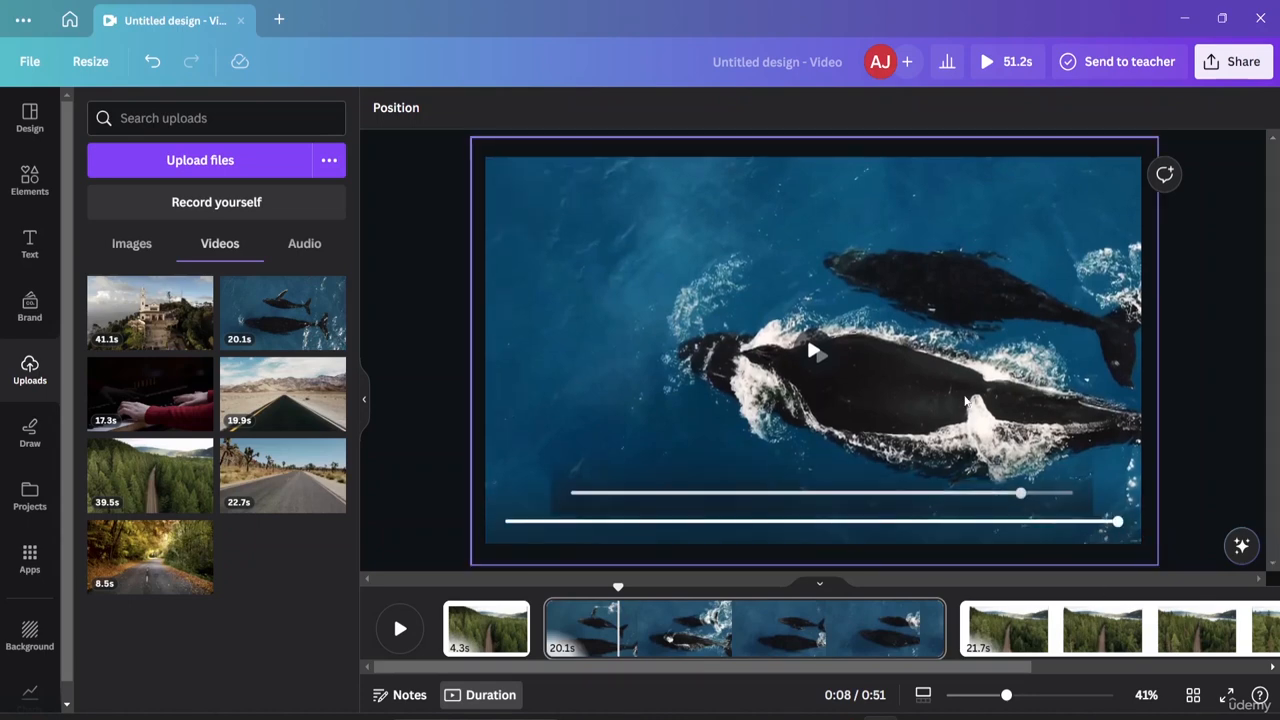
Crop the whale video down to a small region showing a whale's head.
double_click(1152, 258)
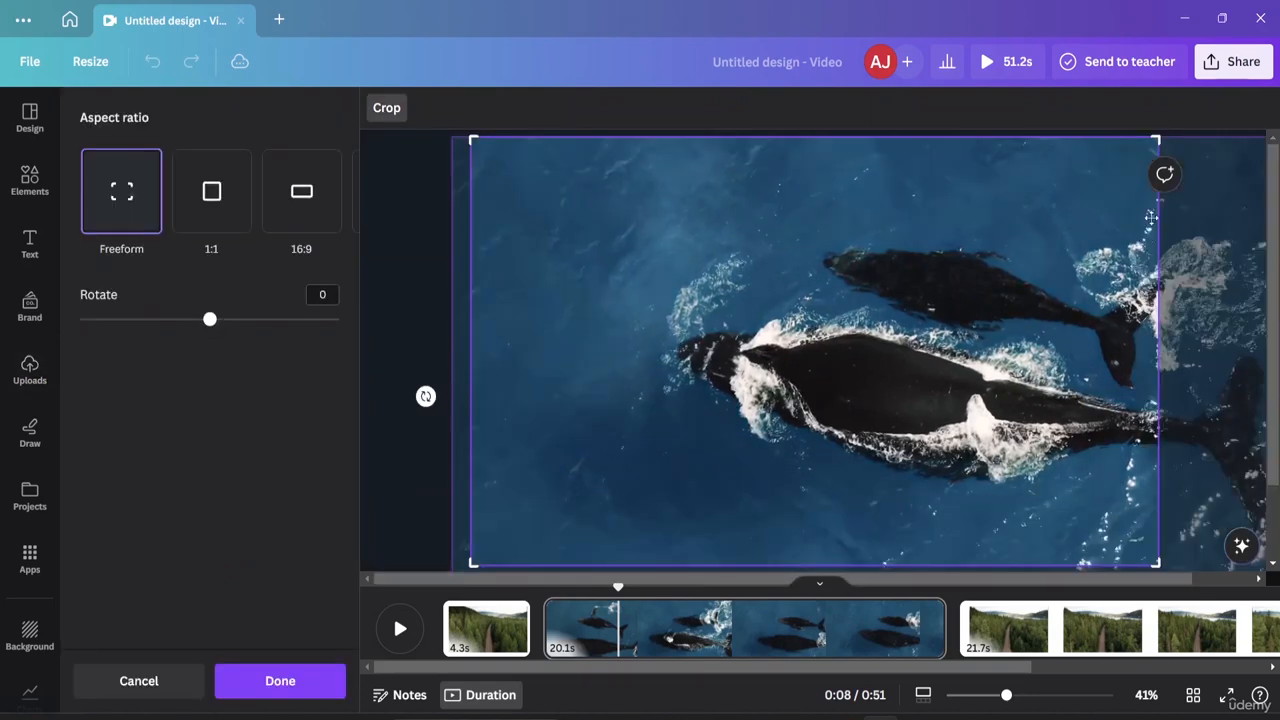
drag(1157, 143, 632, 333)
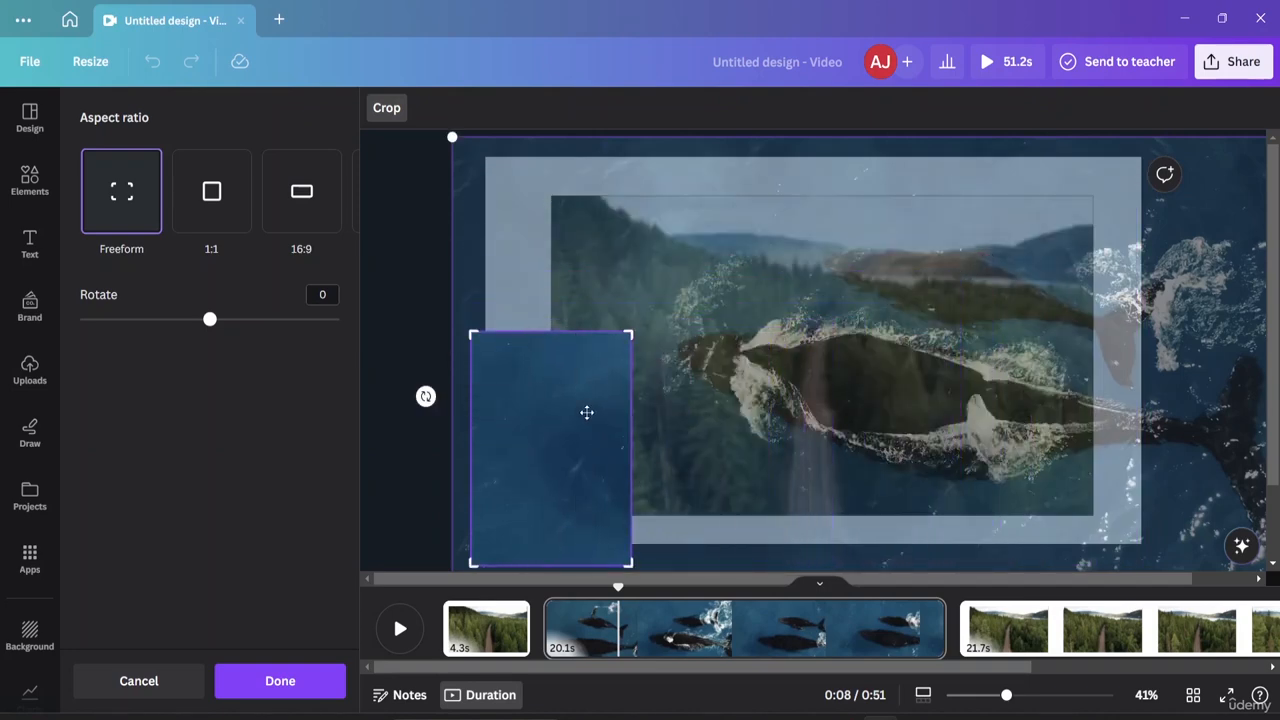
drag(590, 406, 458, 579)
drag(1188, 311, 1066, 338)
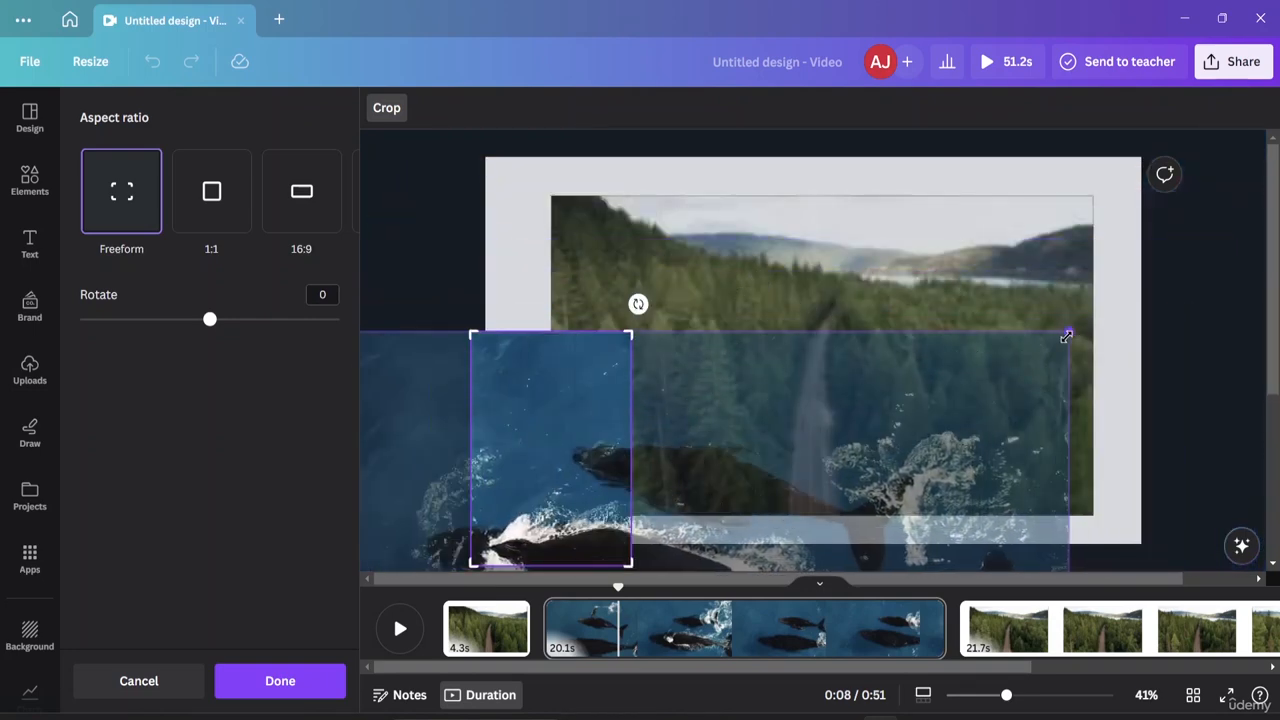
click(1032, 362)
click(1110, 341)
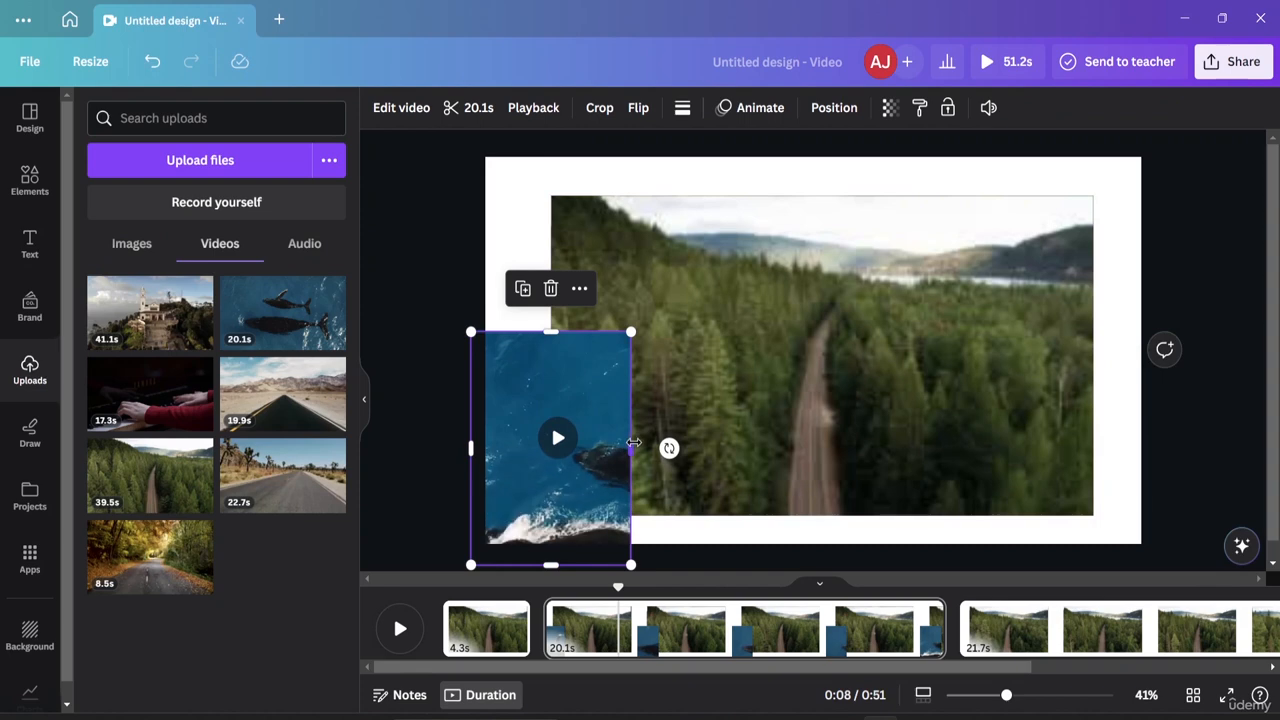
Resize the whale clip's edges to a band matching the forest video's lower part.
click(740, 436)
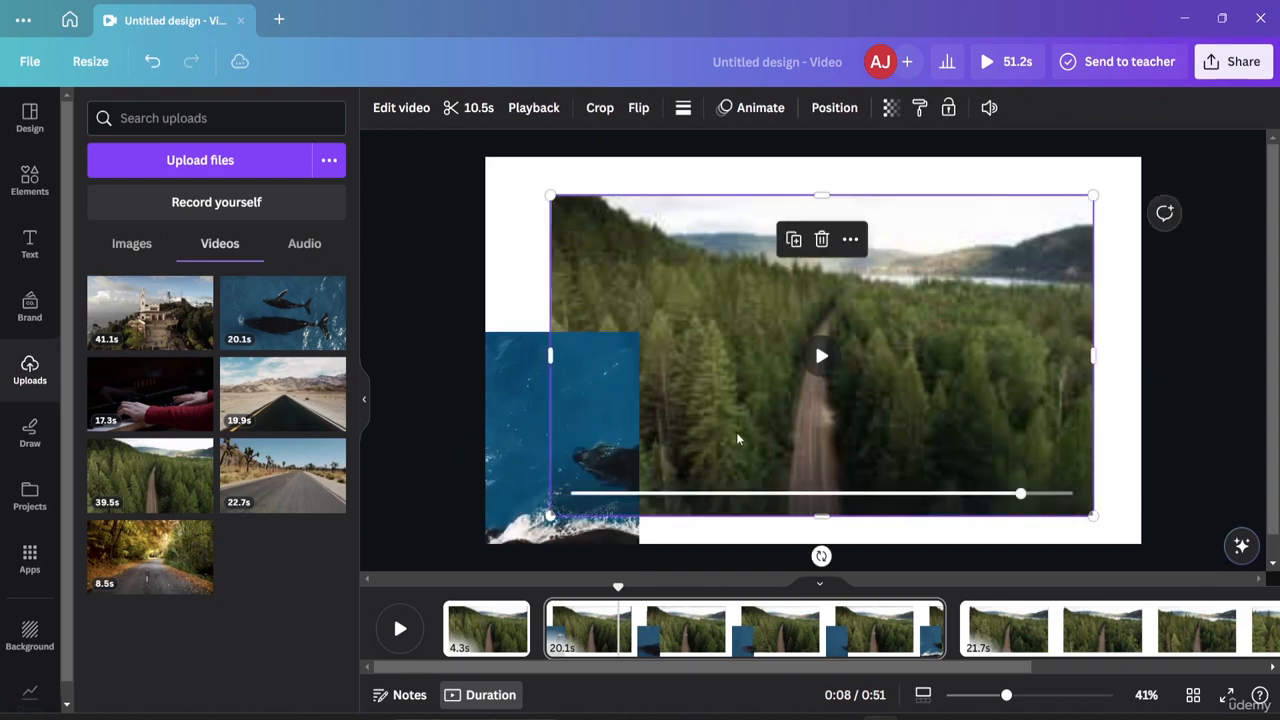
click(633, 452)
mouse_move(643, 448)
mouse_down()
mouse_move(691, 443)
mouse_move(590, 478)
mouse_move(657, 414)
mouse_move(638, 440)
mouse_up()
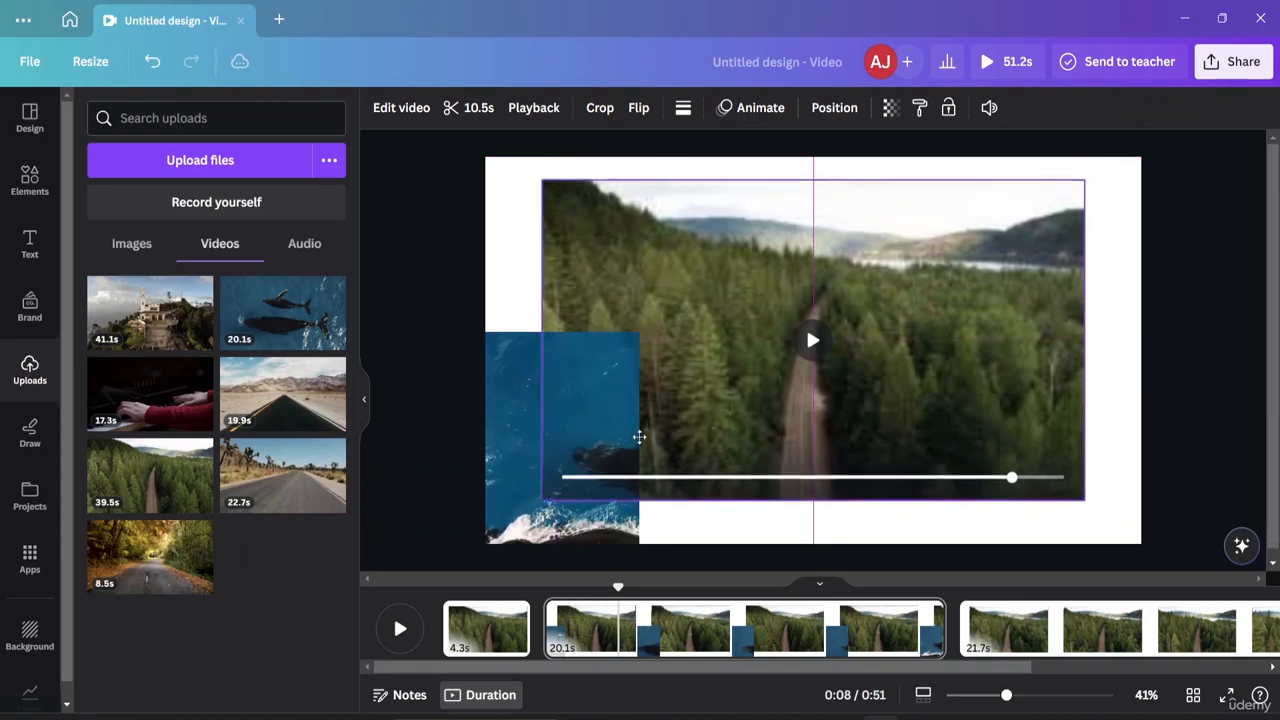
click(633, 447)
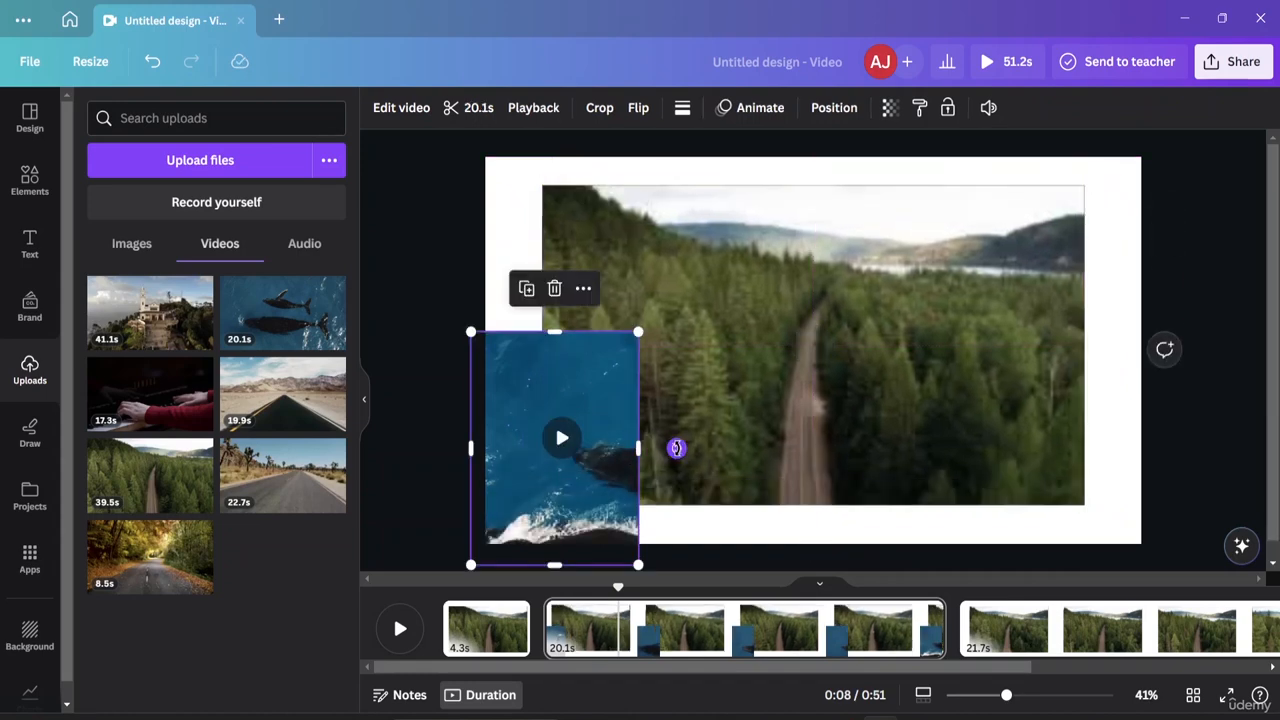
drag(633, 441, 1175, 446)
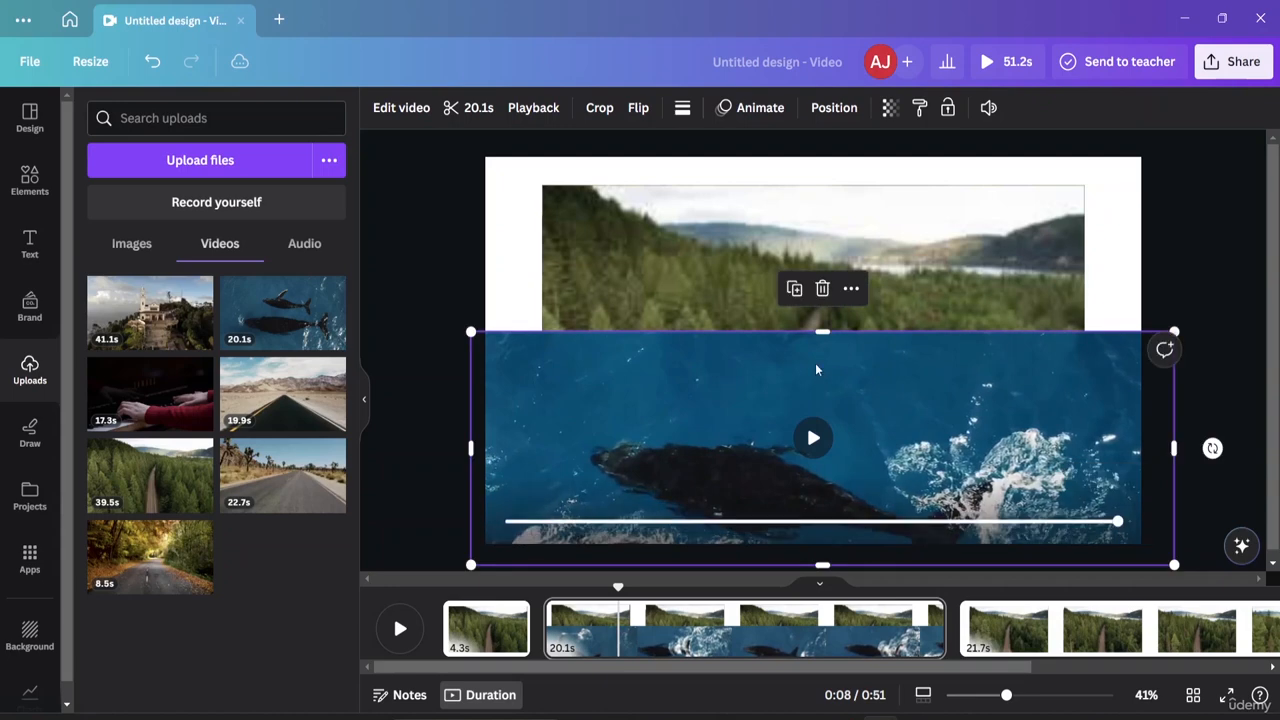
drag(834, 334, 834, 373)
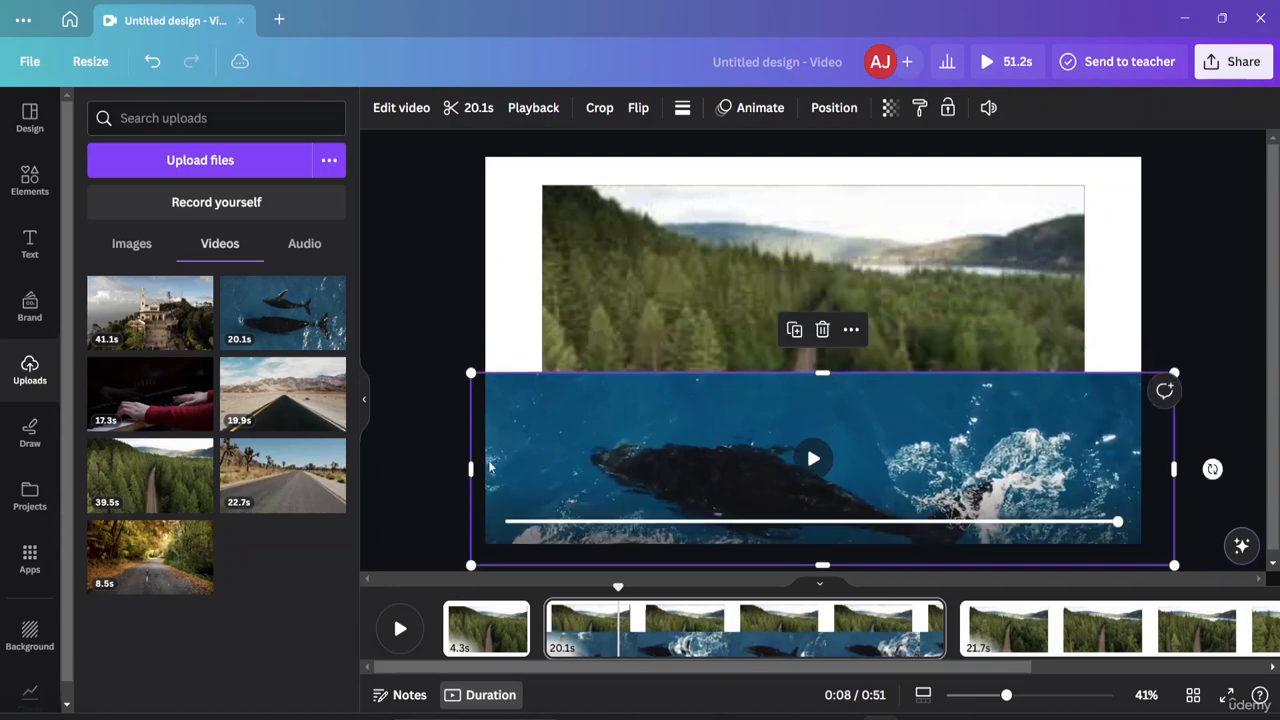
drag(471, 458, 543, 457)
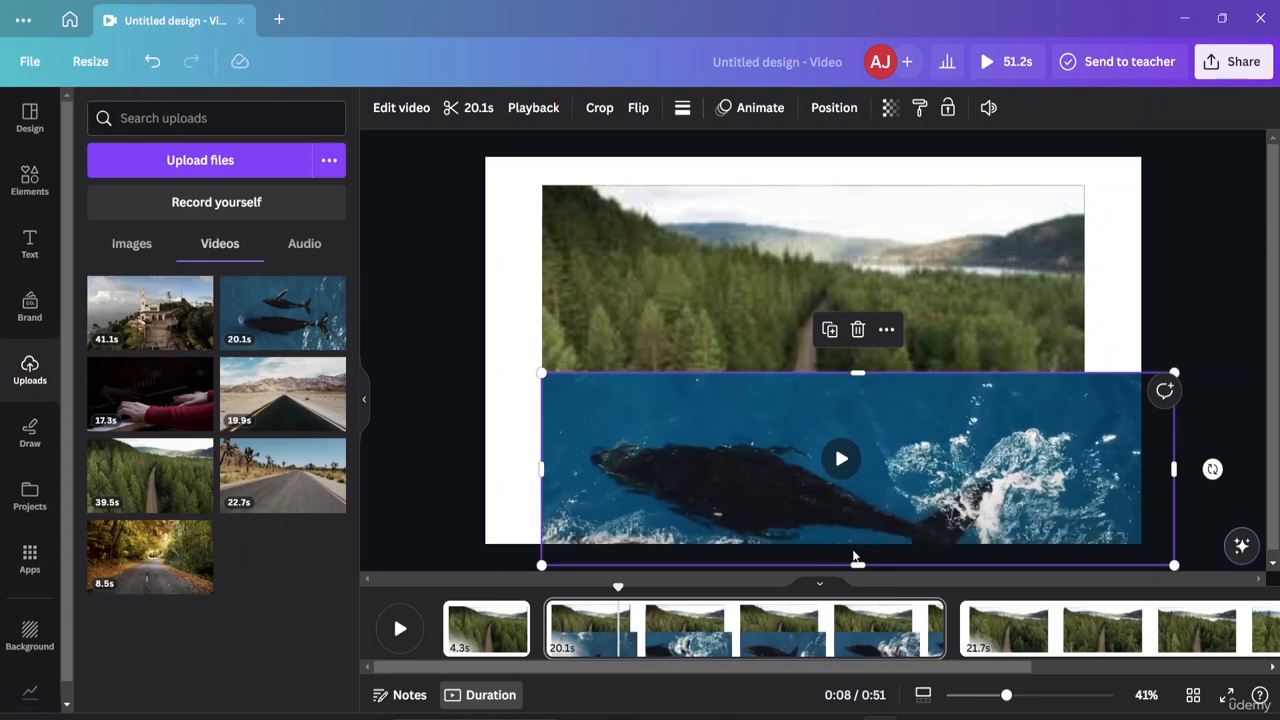
drag(858, 562, 857, 505)
drag(1171, 433, 1082, 436)
shift+click(855, 342)
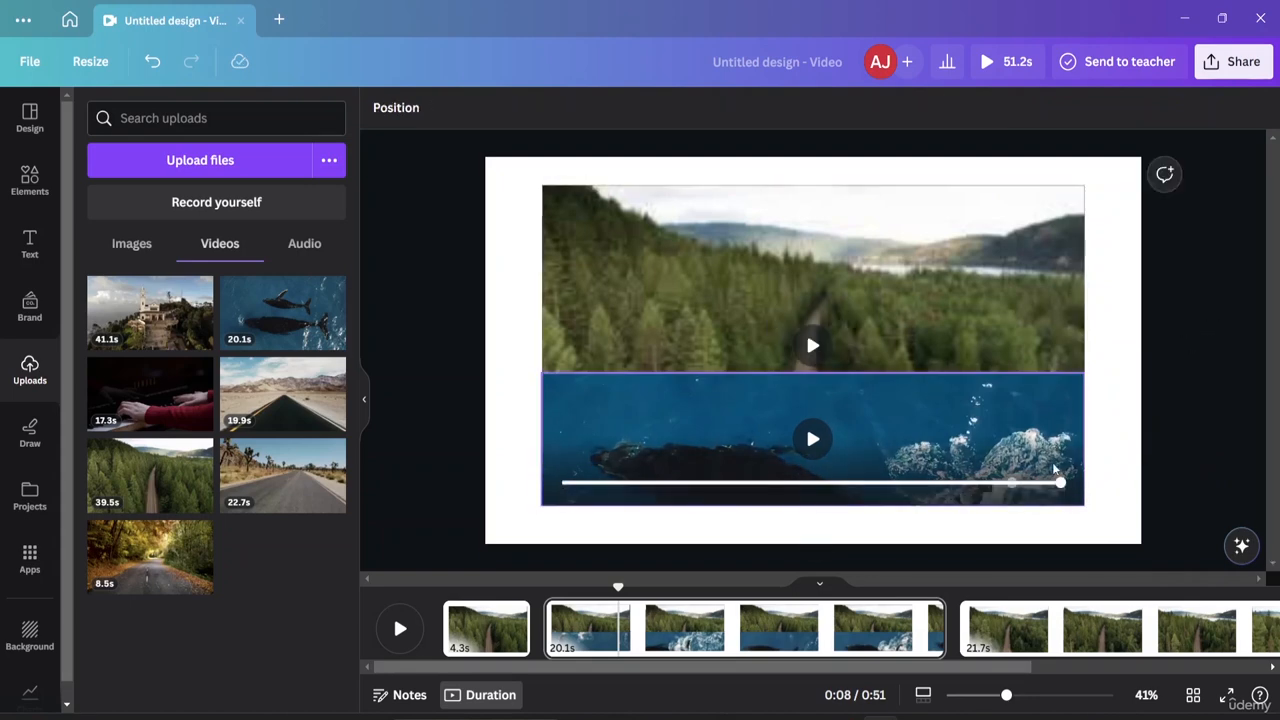
Scrub through page 2 to preview the forest and whale clips.
drag(1075, 487, 494, 521)
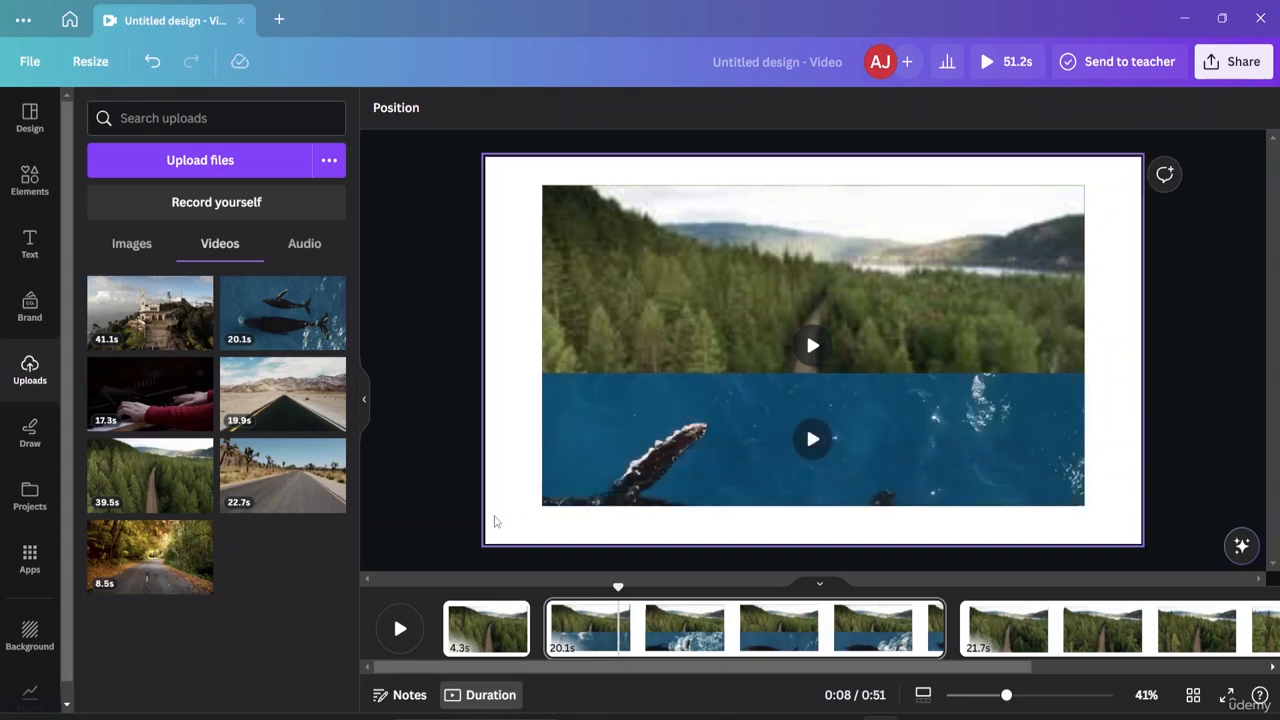
click(400, 628)
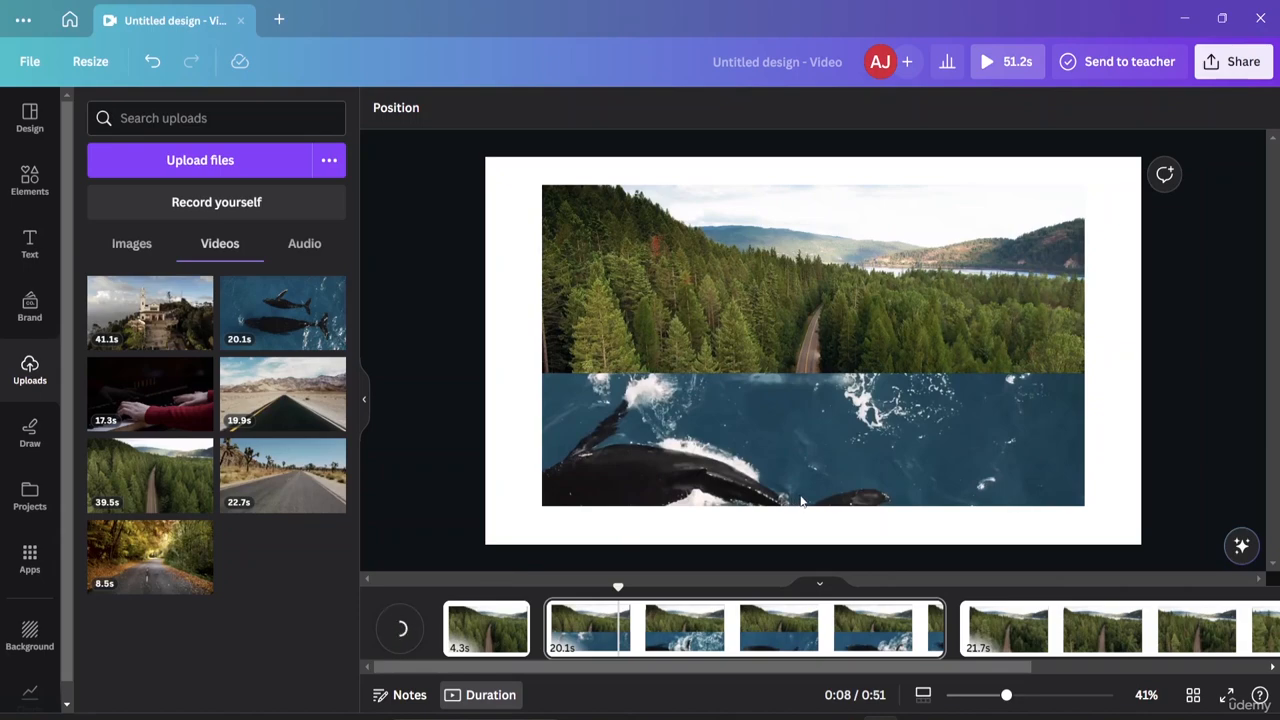
click(707, 641)
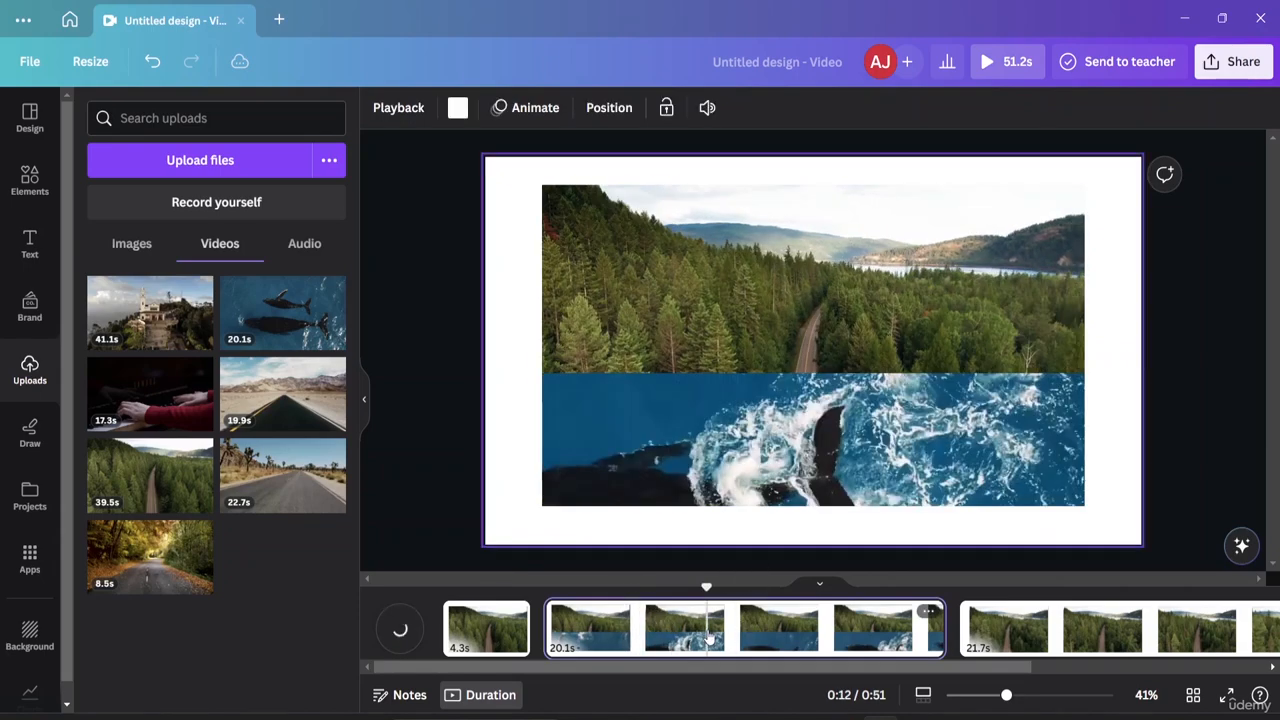
click(784, 640)
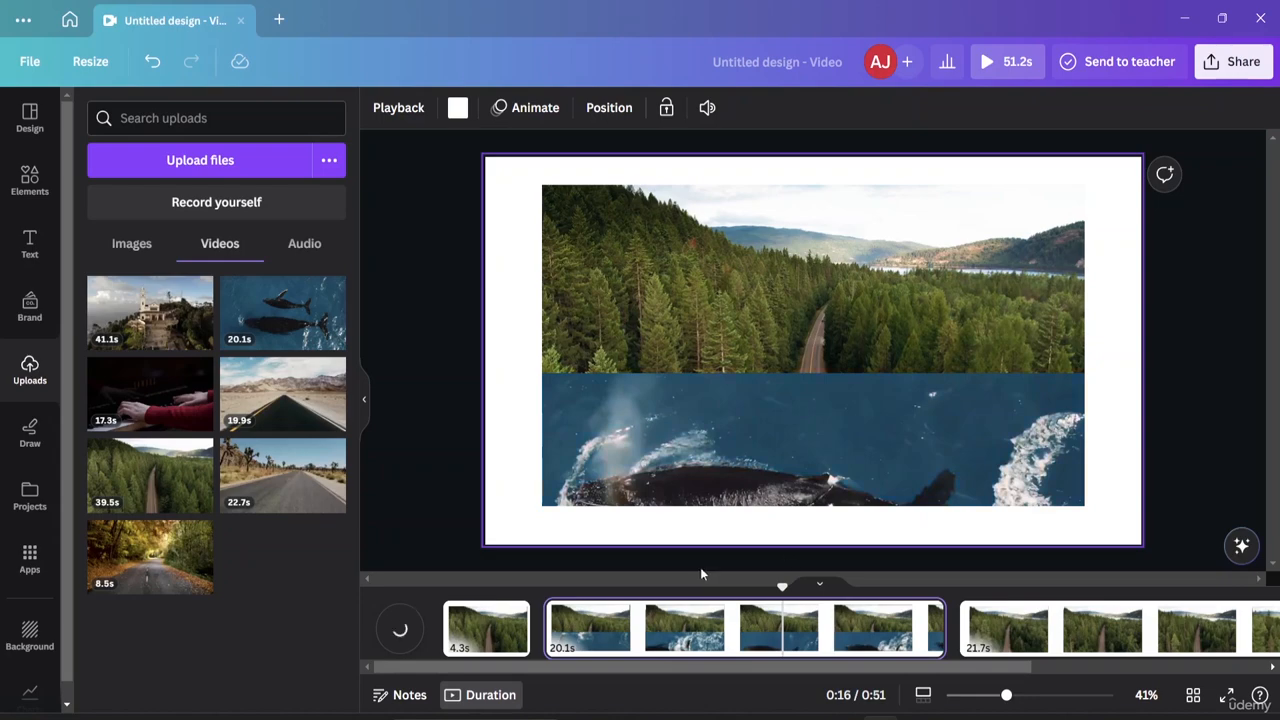
Play the forest-to-whale transition, then move to the 21.7-second third page.
drag(786, 588, 543, 590)
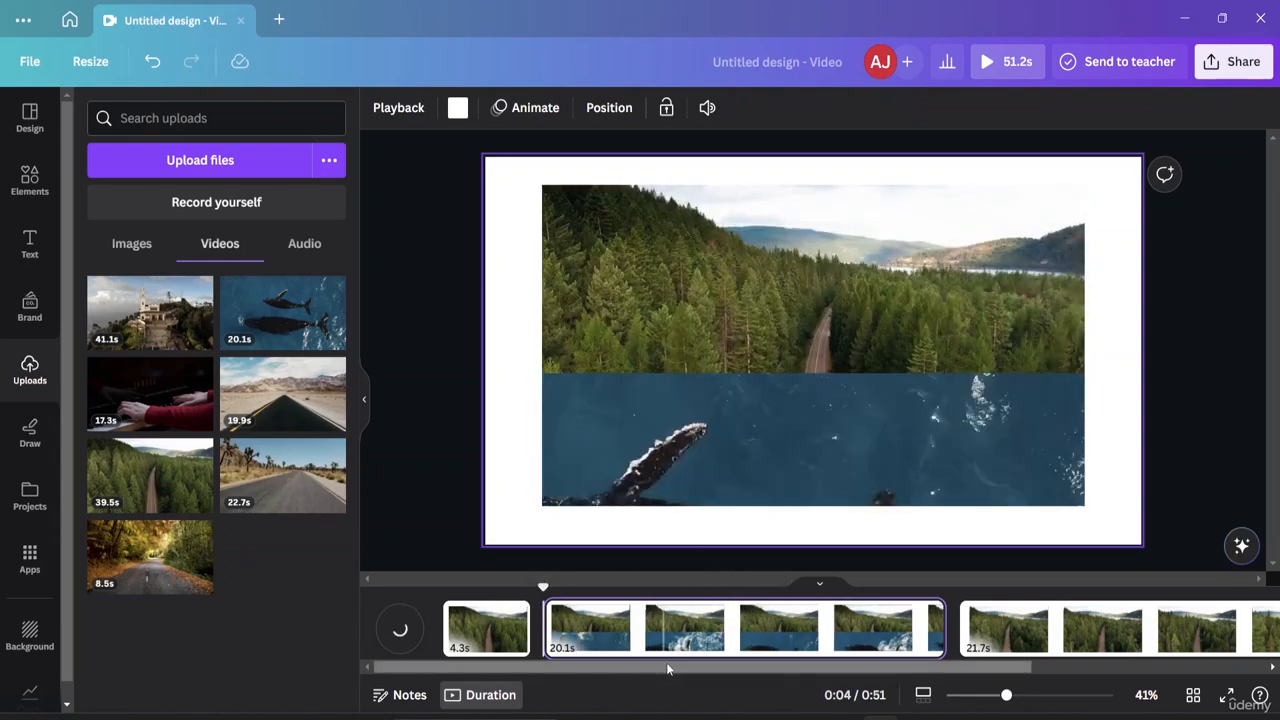
key(space)
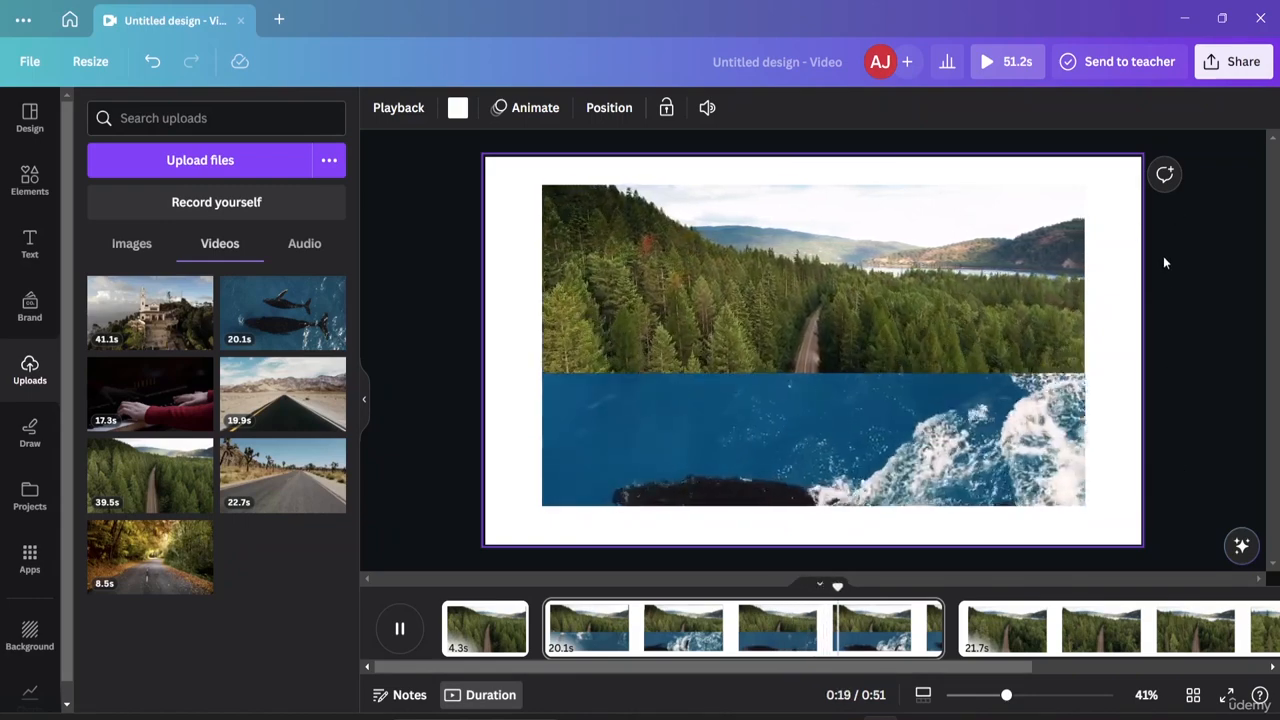
click(1075, 278)
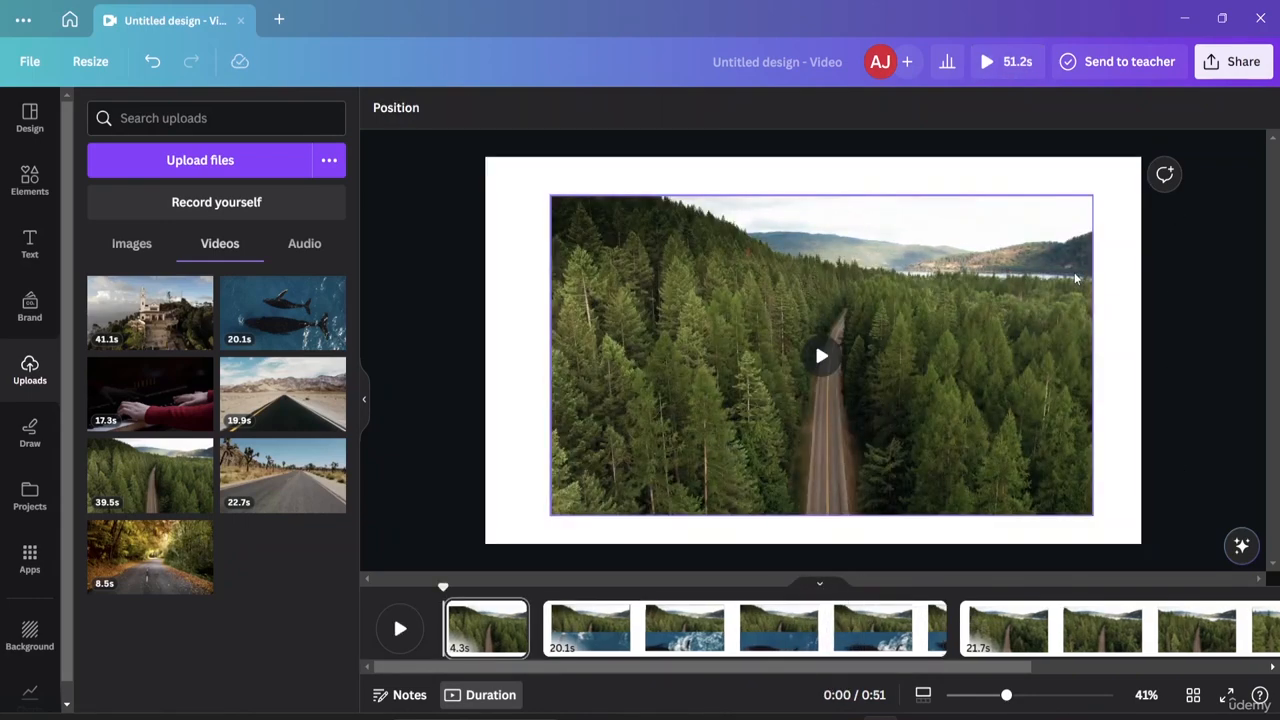
click(1026, 625)
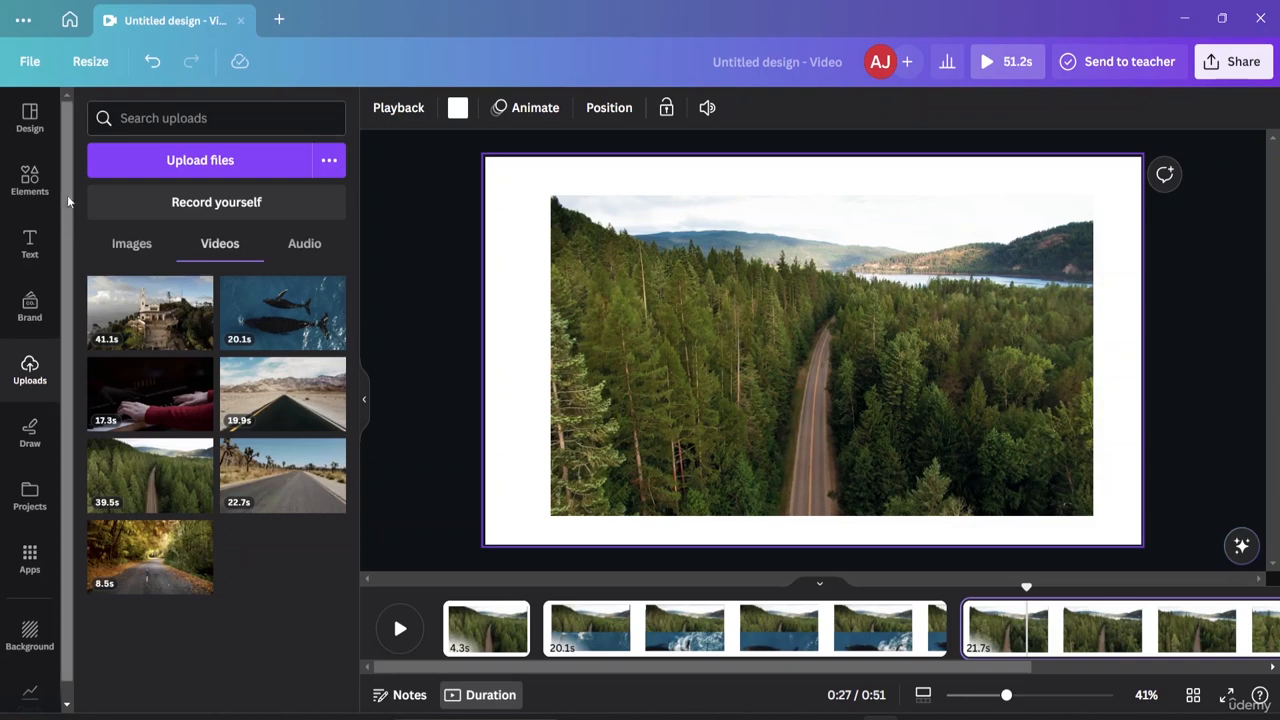
On the first 4.3-second page, add the BE BRAVE font combination from the Text panel.
click(27, 255)
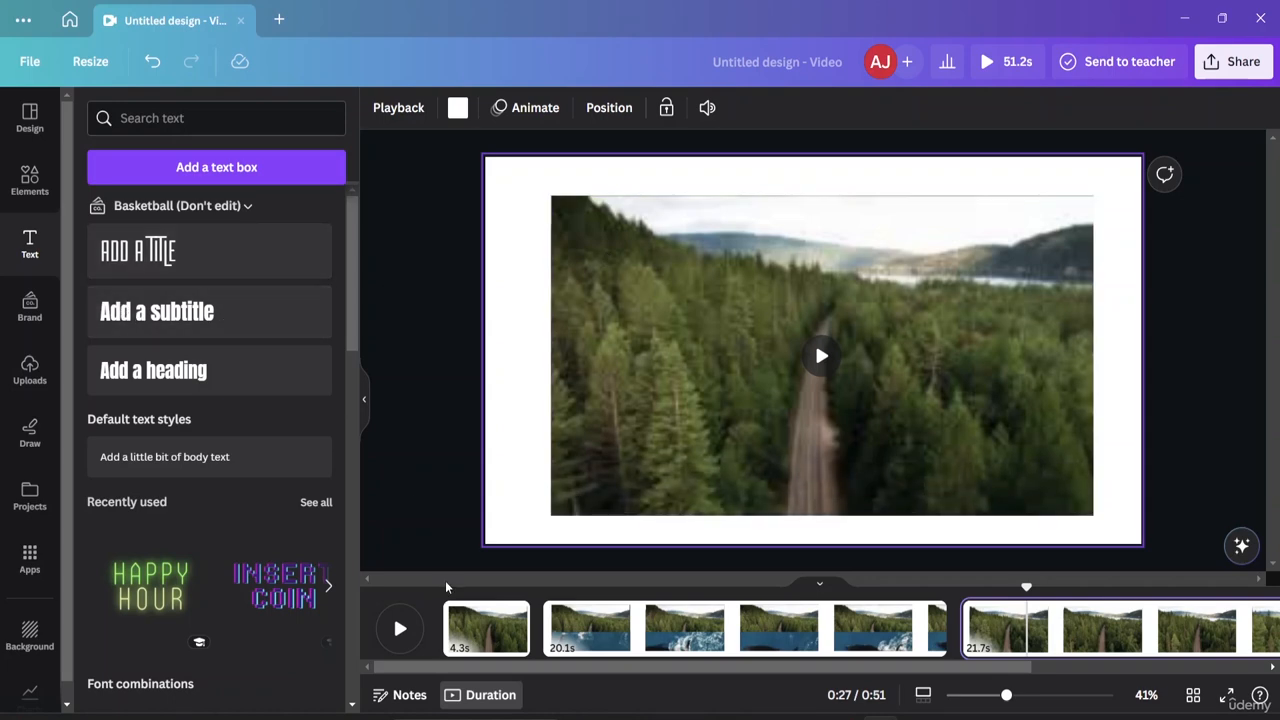
click(477, 628)
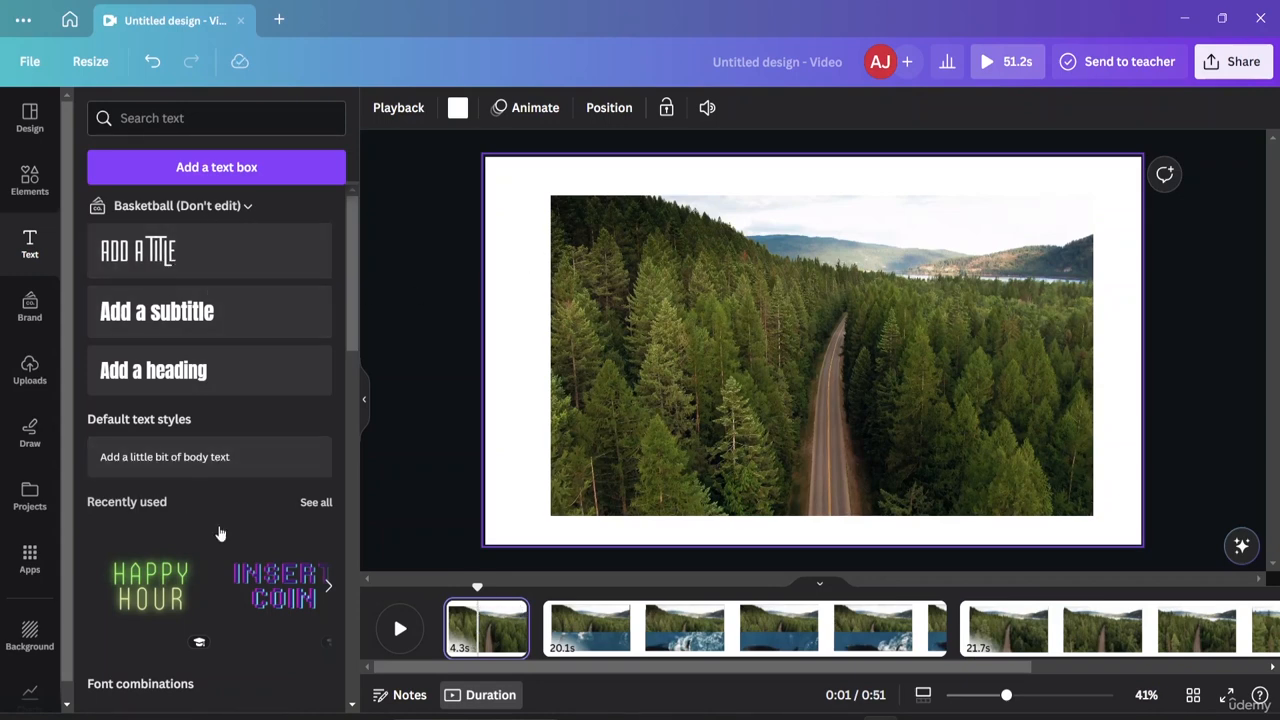
scroll(220, 530, down, 2)
scroll(226, 519, down, 2)
scroll(190, 380, down, 2)
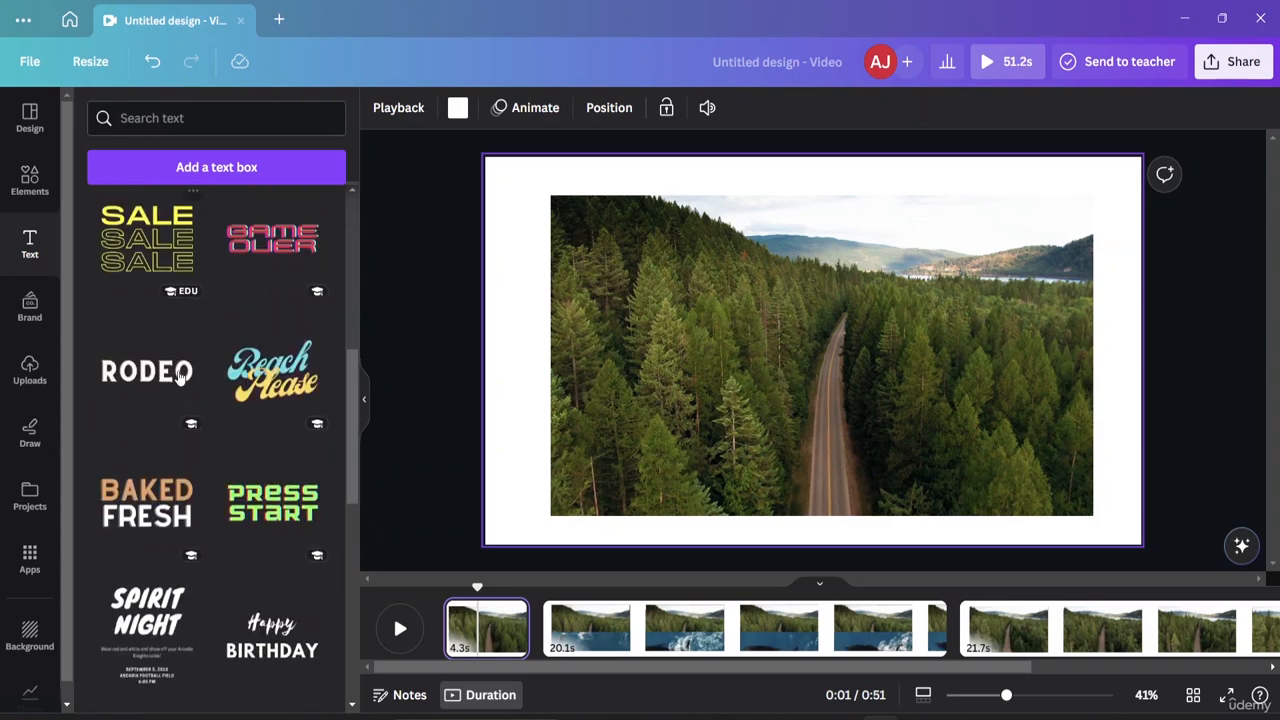
scroll(197, 362, down, 4)
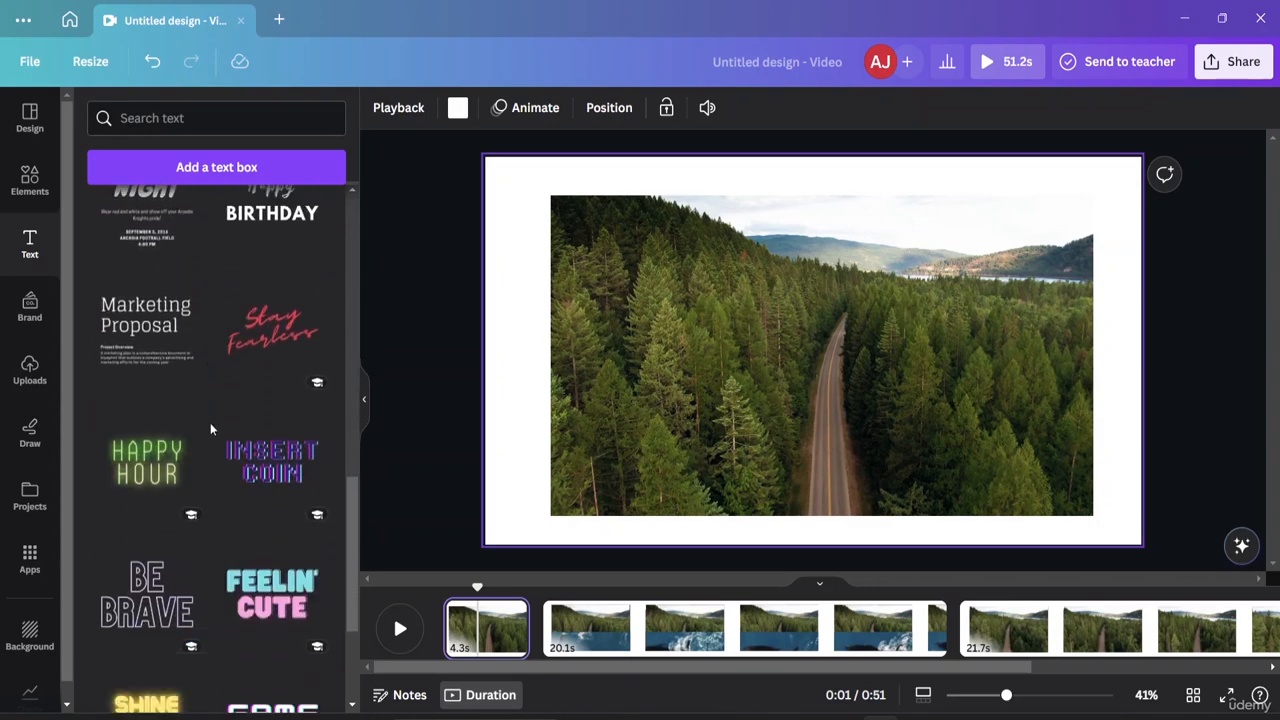
scroll(208, 455, down, 2)
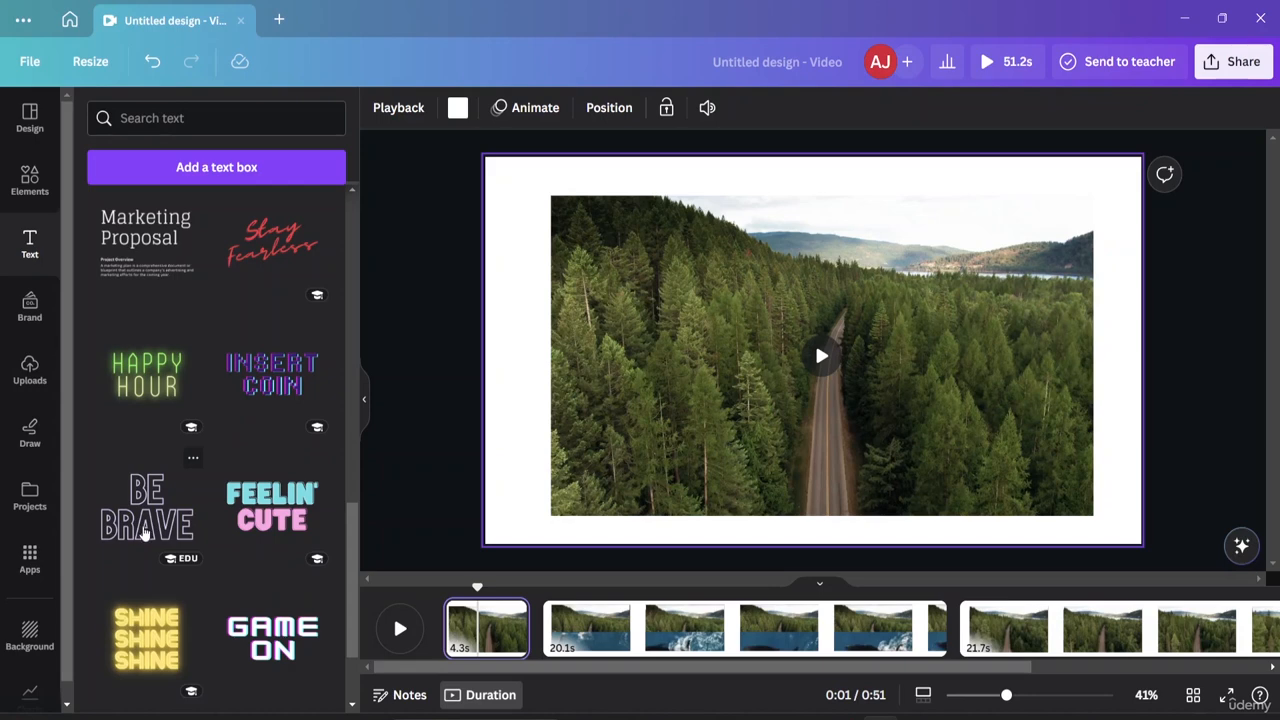
click(145, 528)
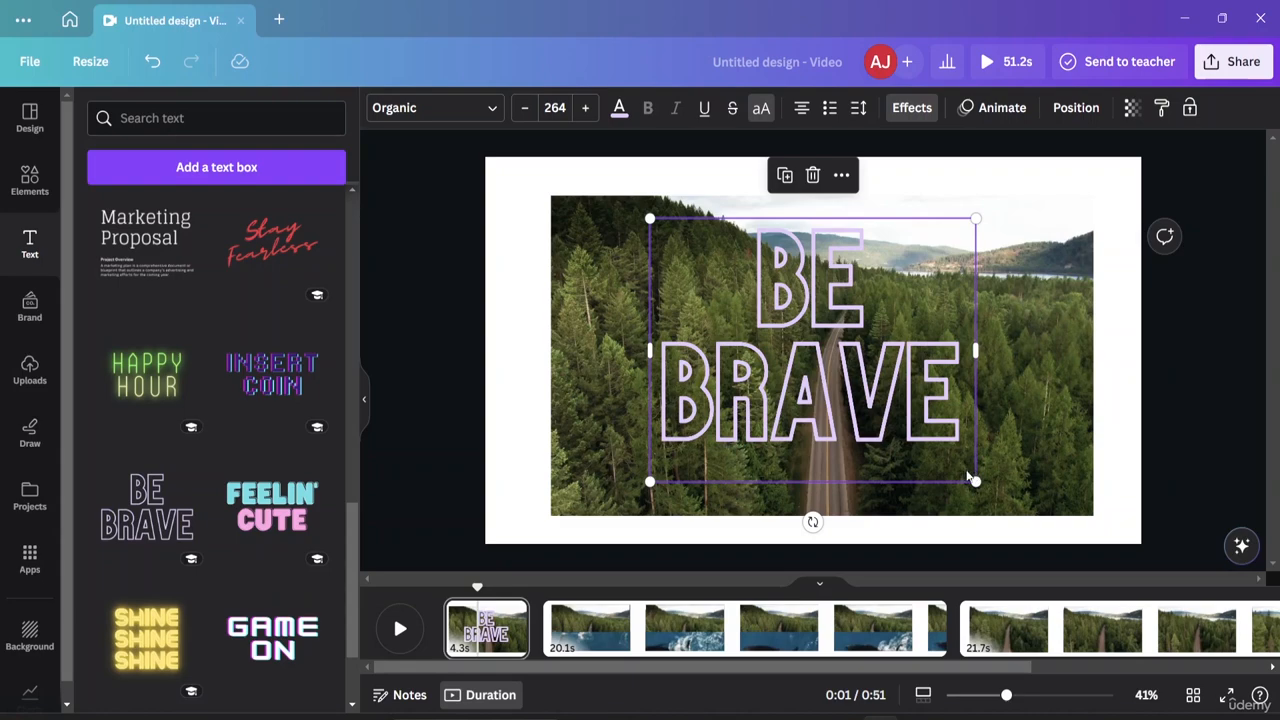
Enlarge and reposition a copy of the BE BRAVE title, then delete the extra copy.
drag(974, 481, 1033, 527)
drag(932, 325, 1039, 425)
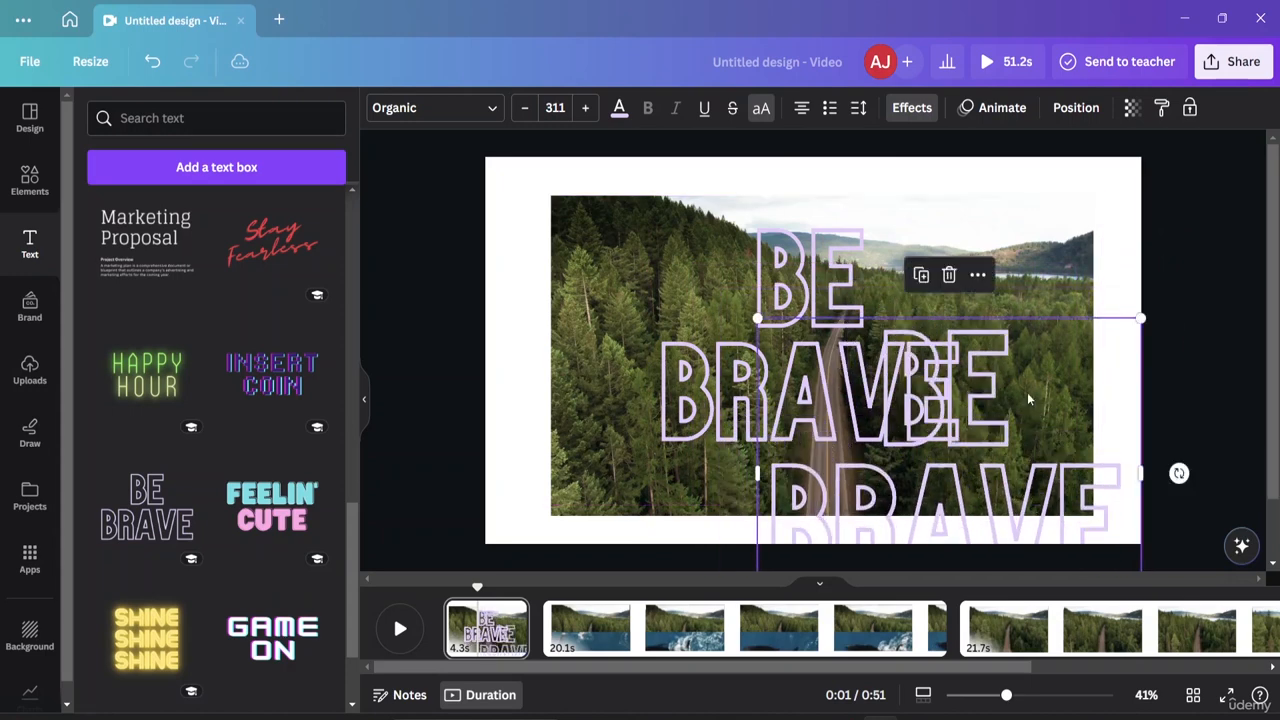
click(949, 275)
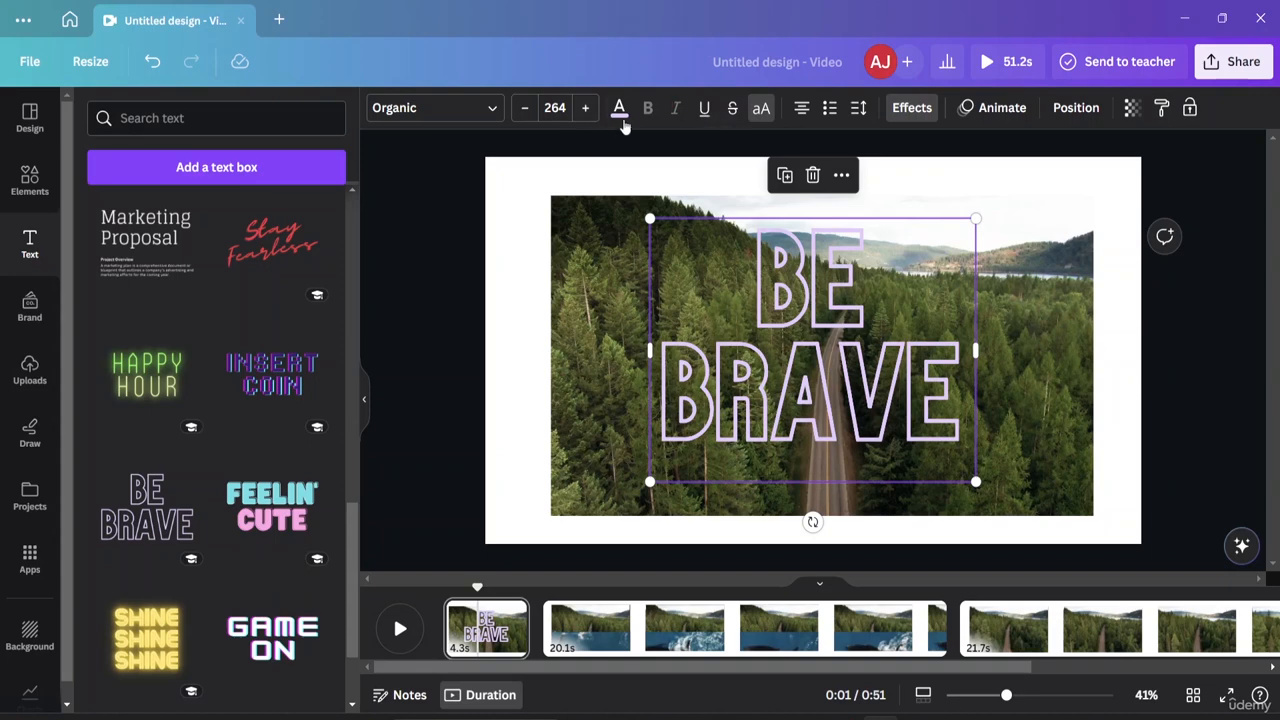
Colour the BE BRAVE text black and raise its font size from 264 to 275.
click(620, 110)
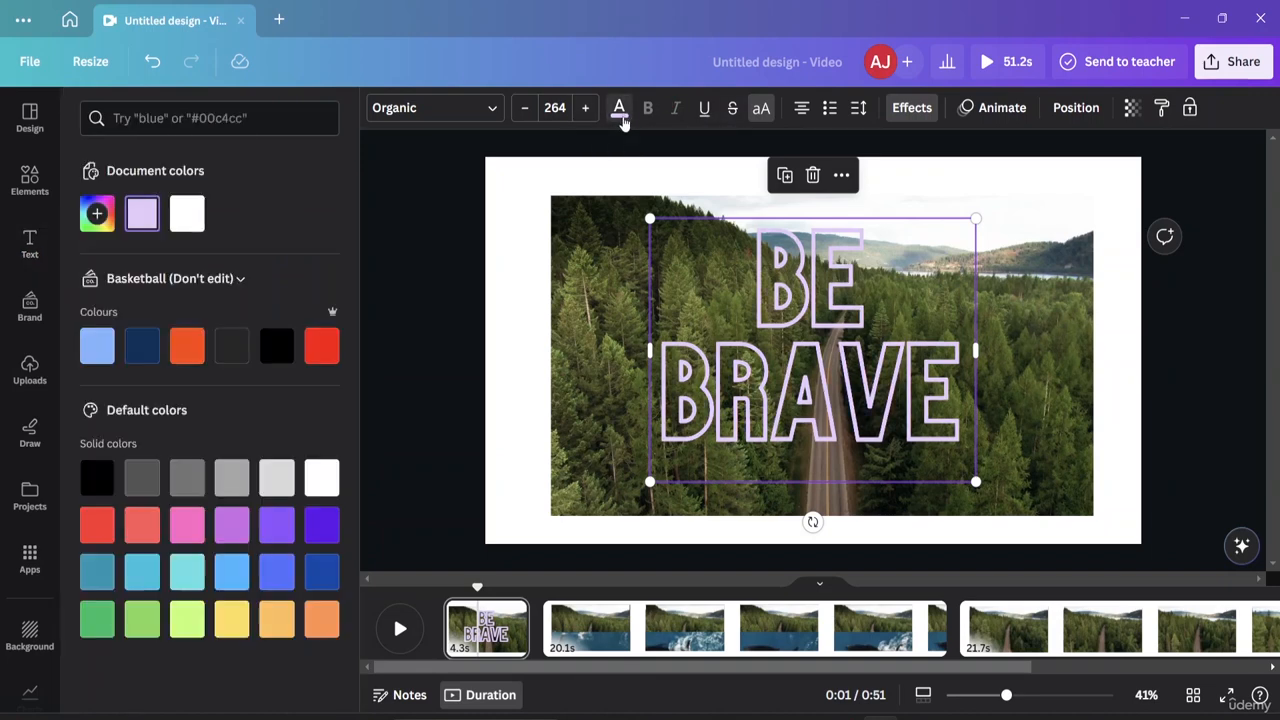
click(276, 352)
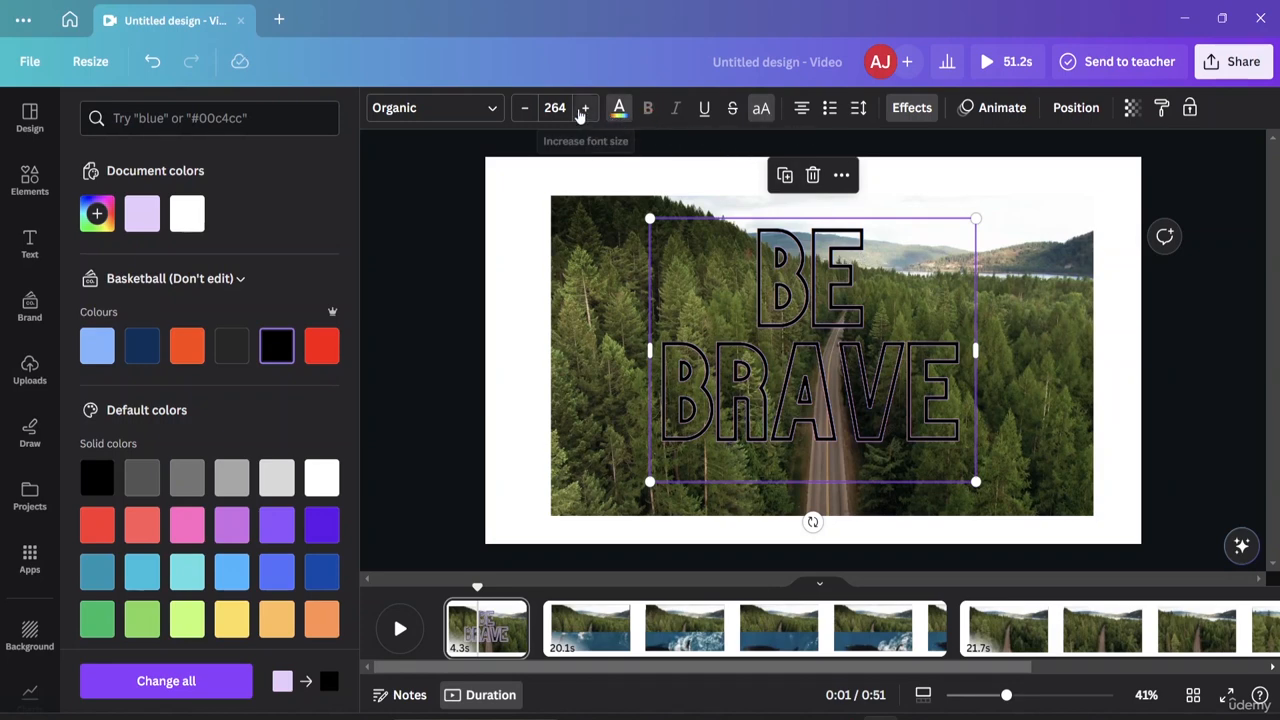
click(587, 108)
click(587, 108)
click(587, 108)
click(586, 108)
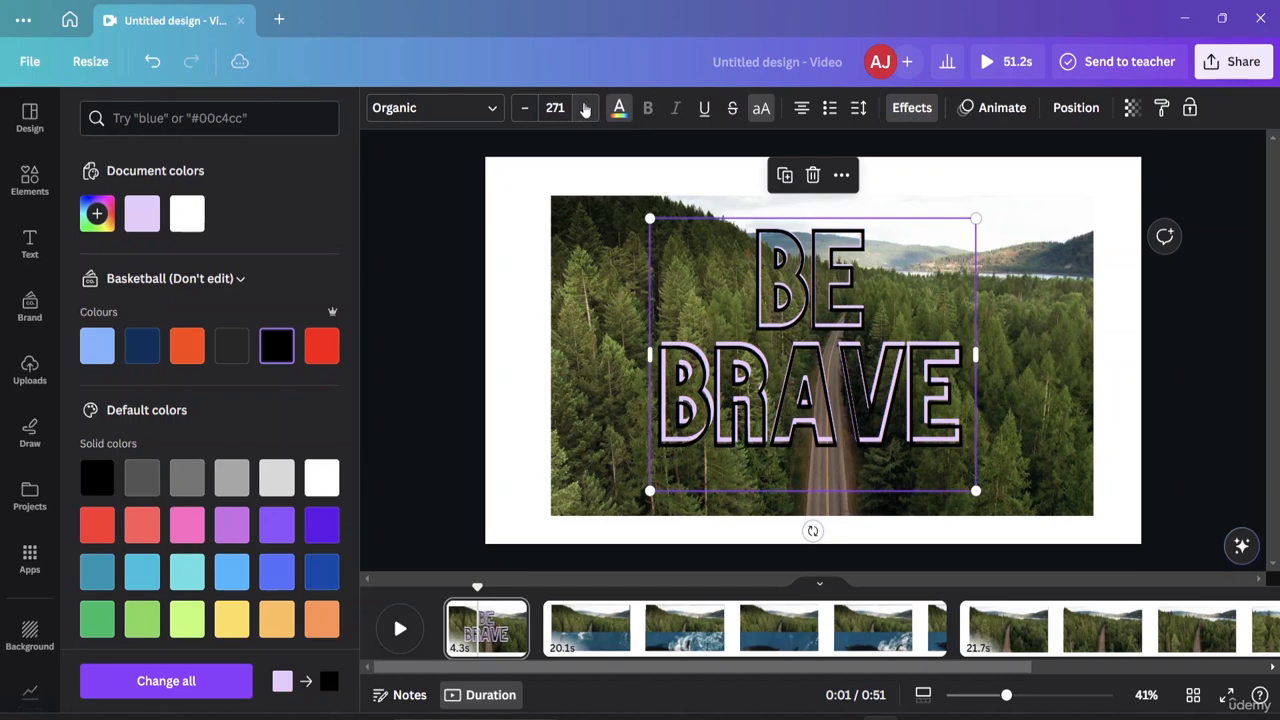
click(585, 108)
click(585, 108)
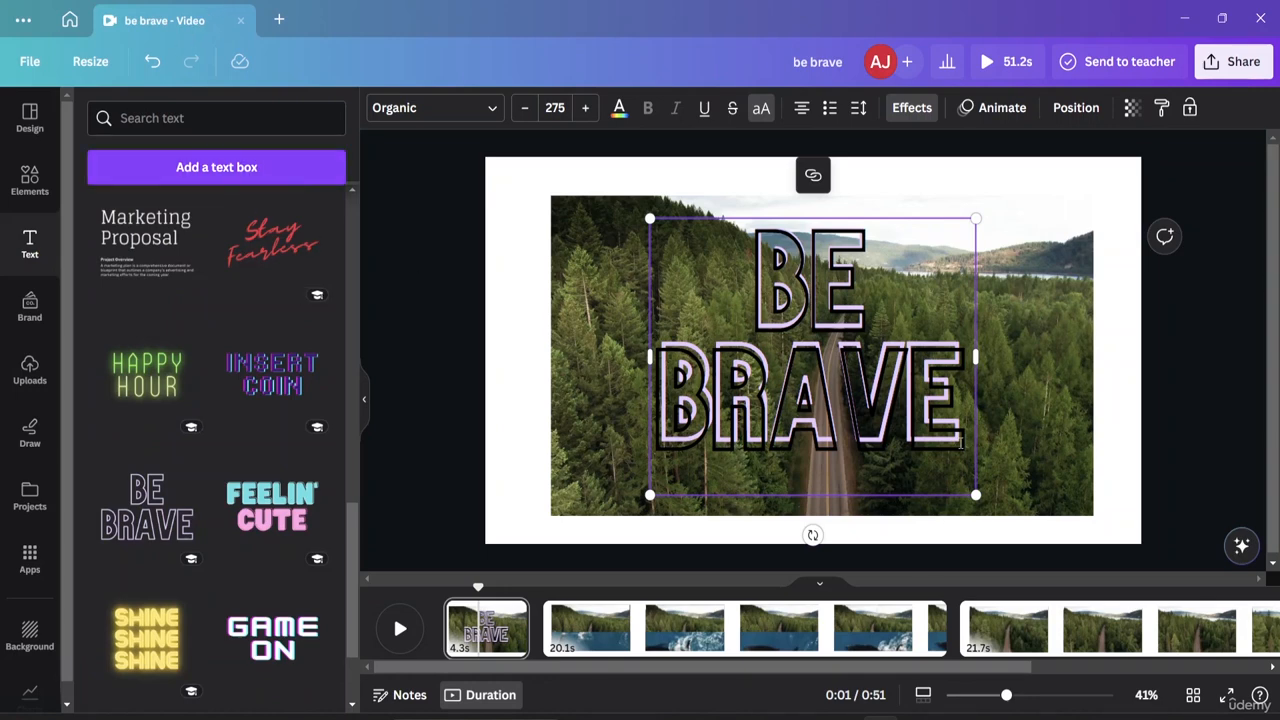
Select and delete letters and the extra line from the BE BRAVE text box.
double_click(964, 414)
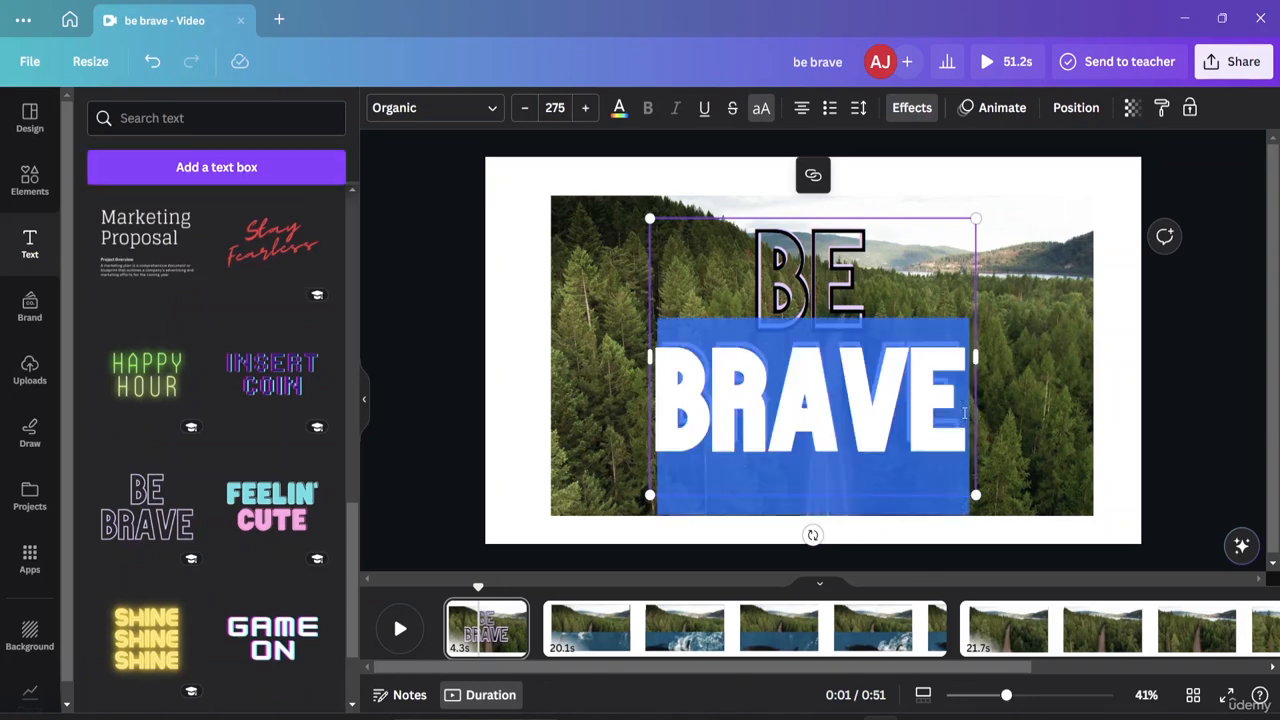
click(964, 414)
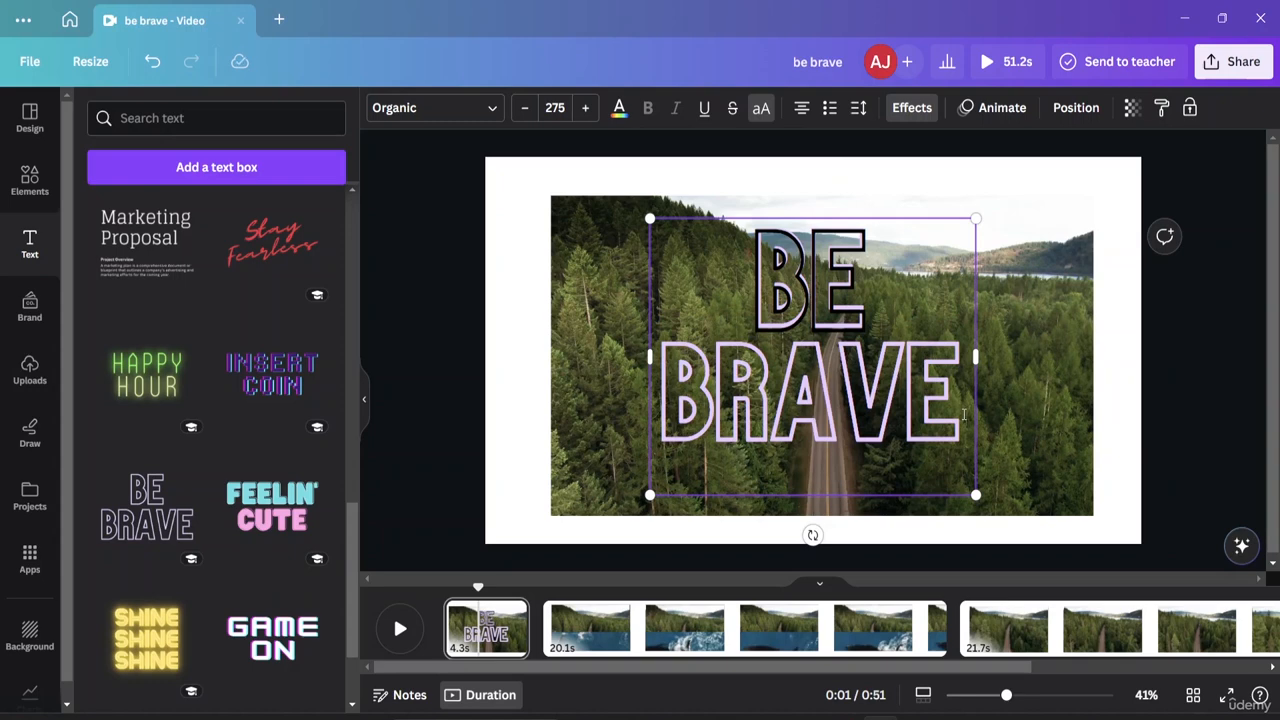
double_click(964, 414)
click(957, 418)
double_click(956, 418)
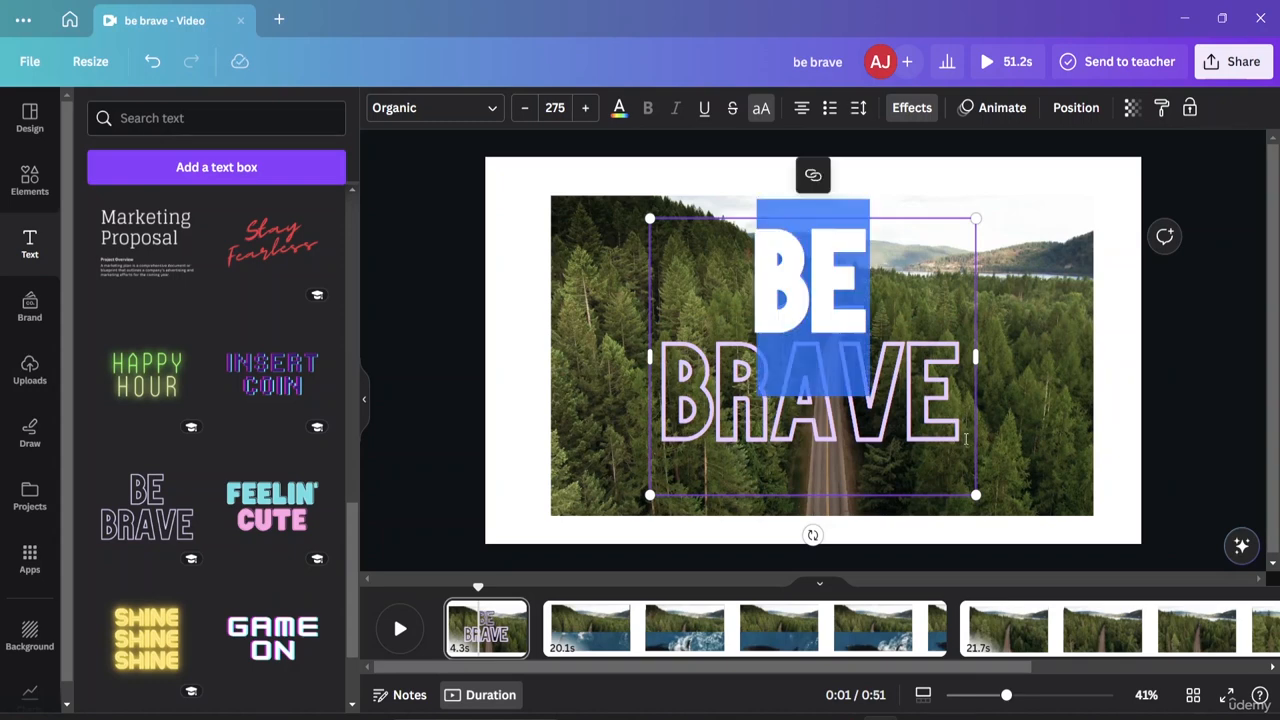
click(966, 438)
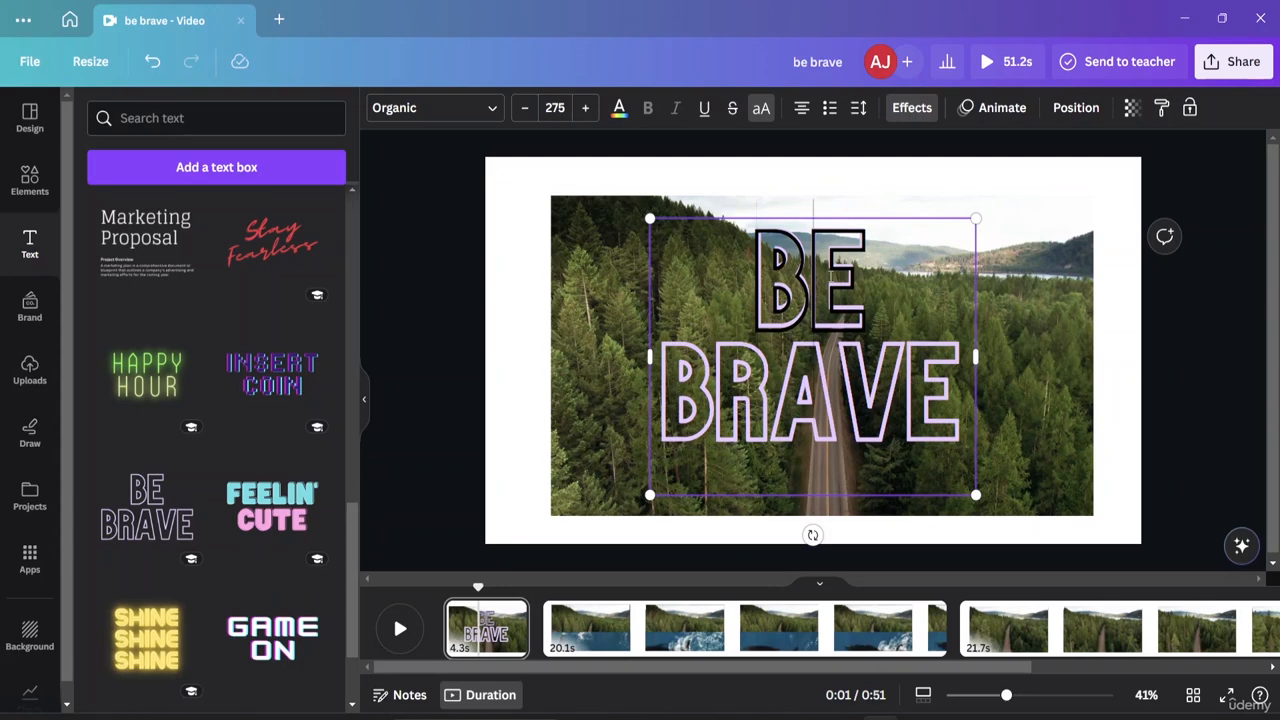
key(BackSpace)
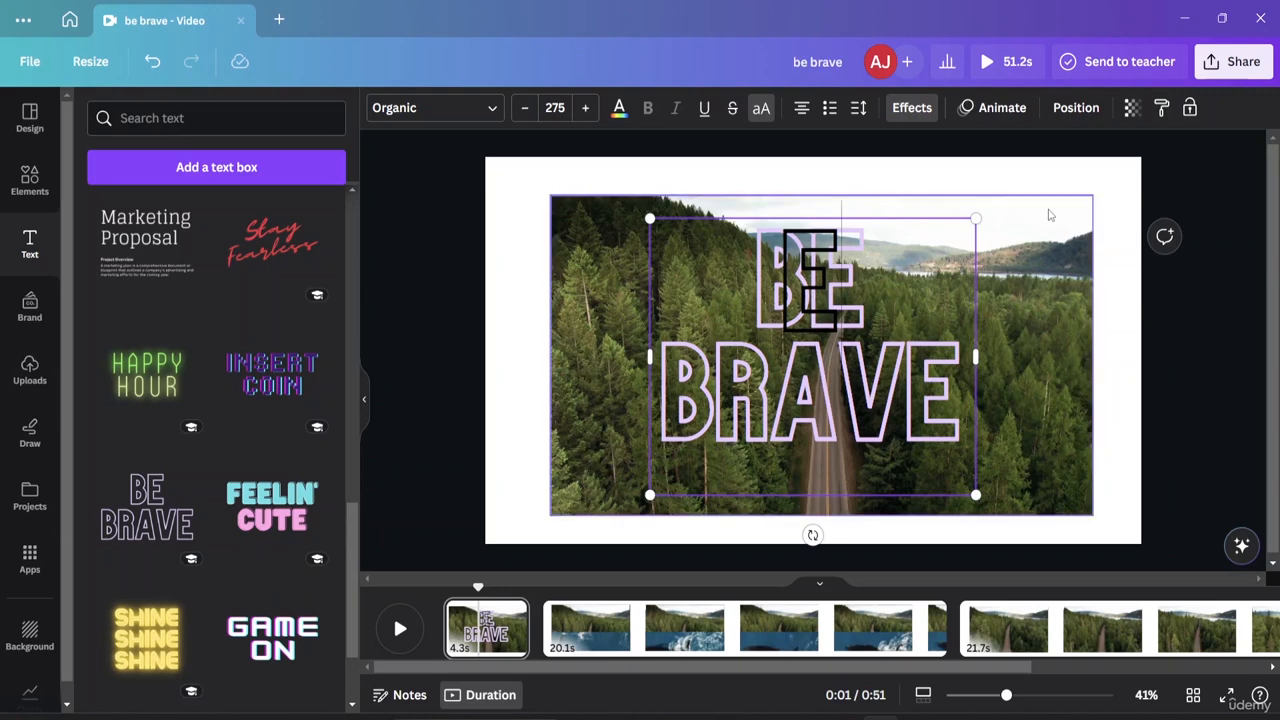
key(Delete)
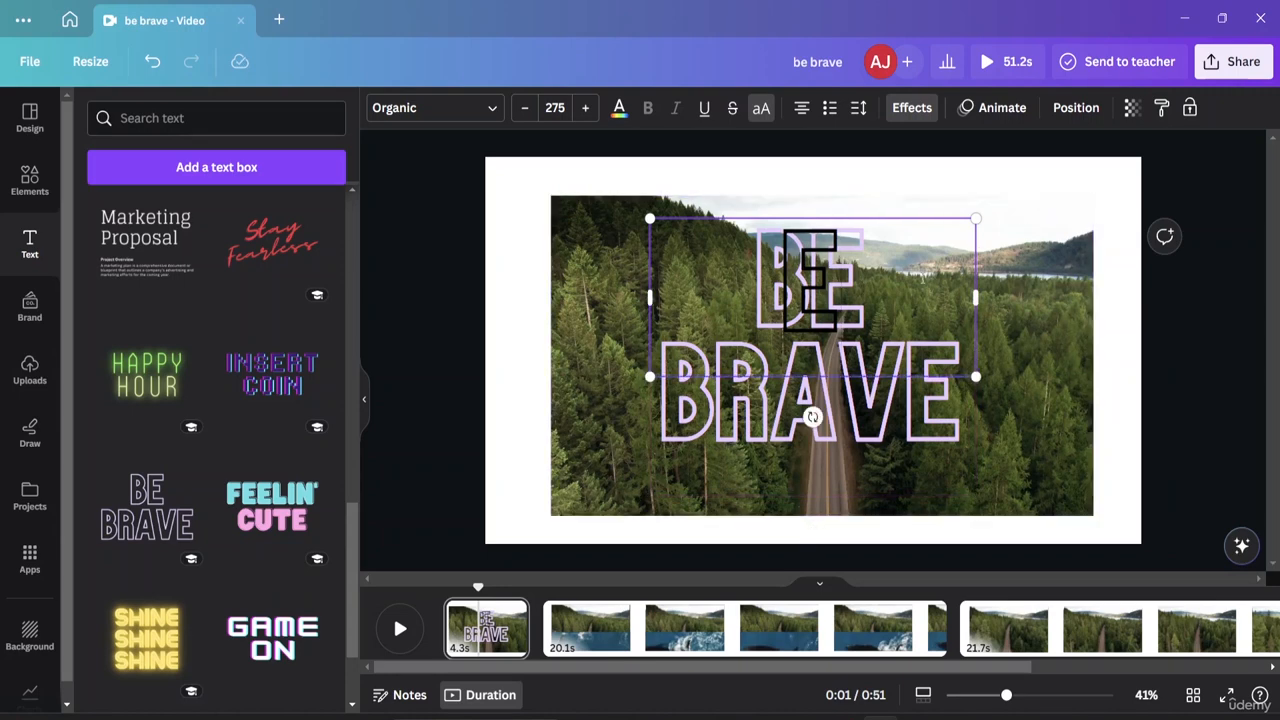
key(ctrl+a)
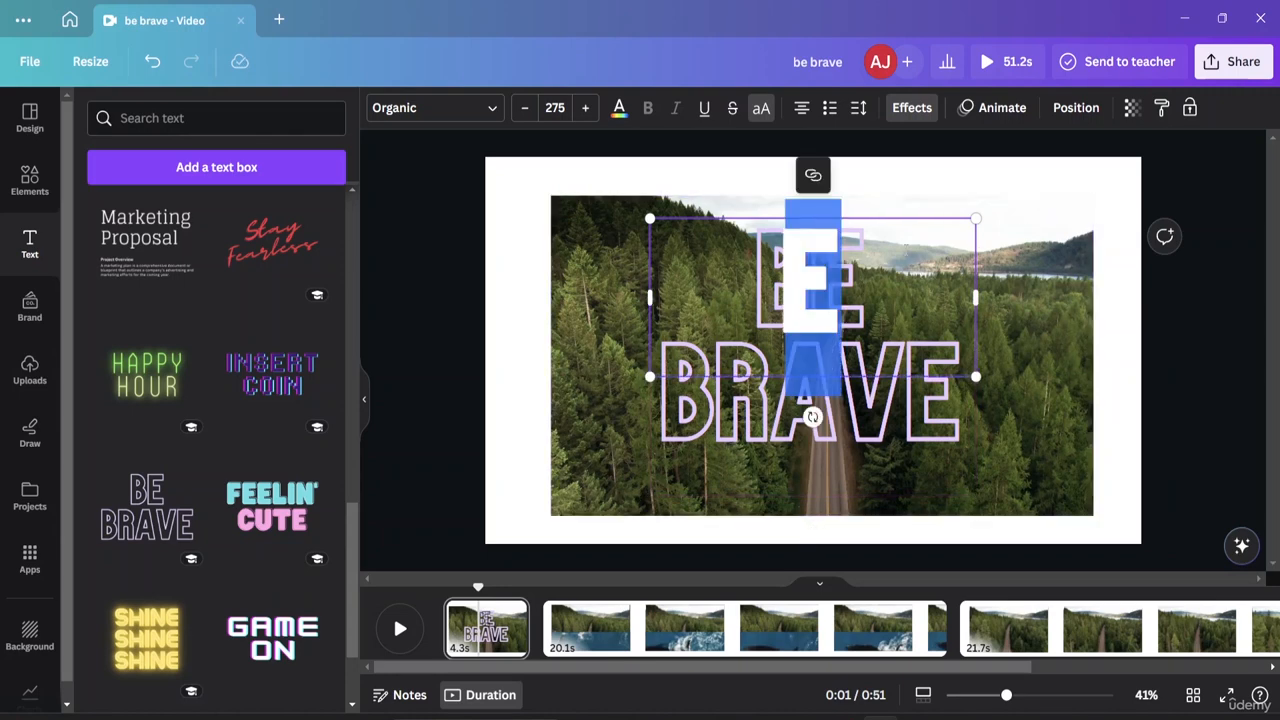
key(Delete)
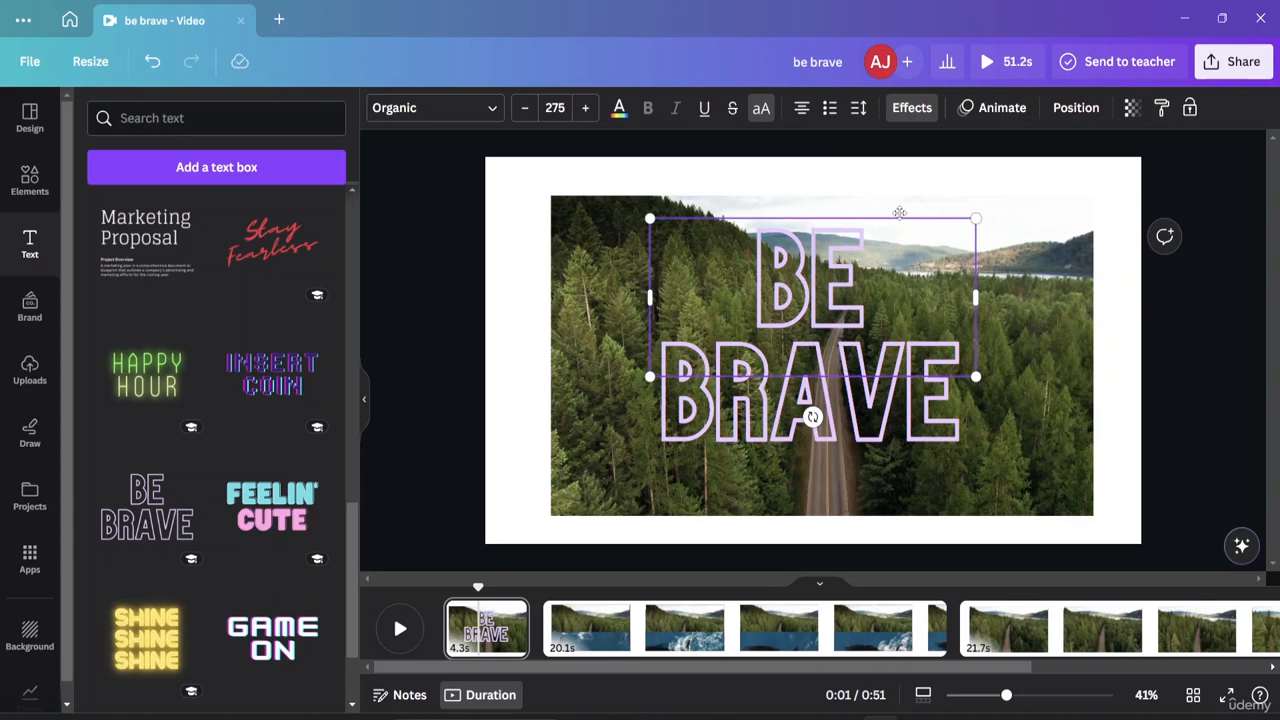
Clear the remaining BE BRAVE text from both title text boxes.
double_click(907, 217)
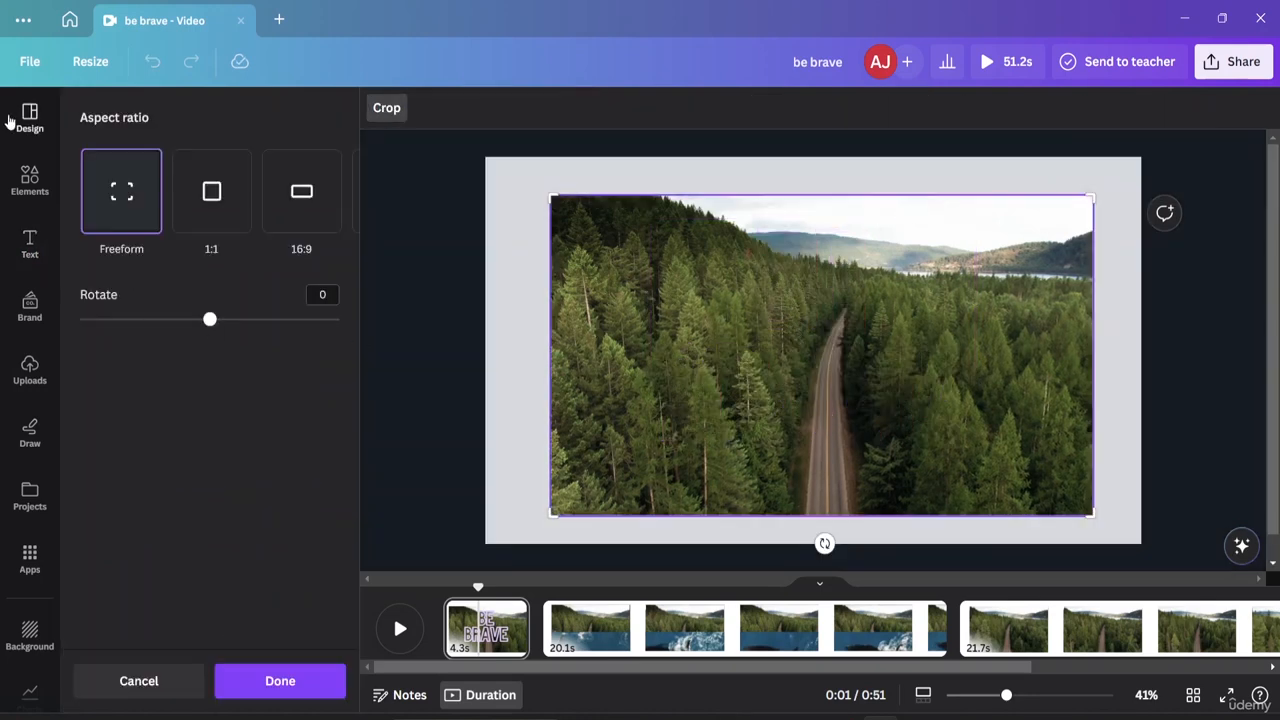
click(28, 248)
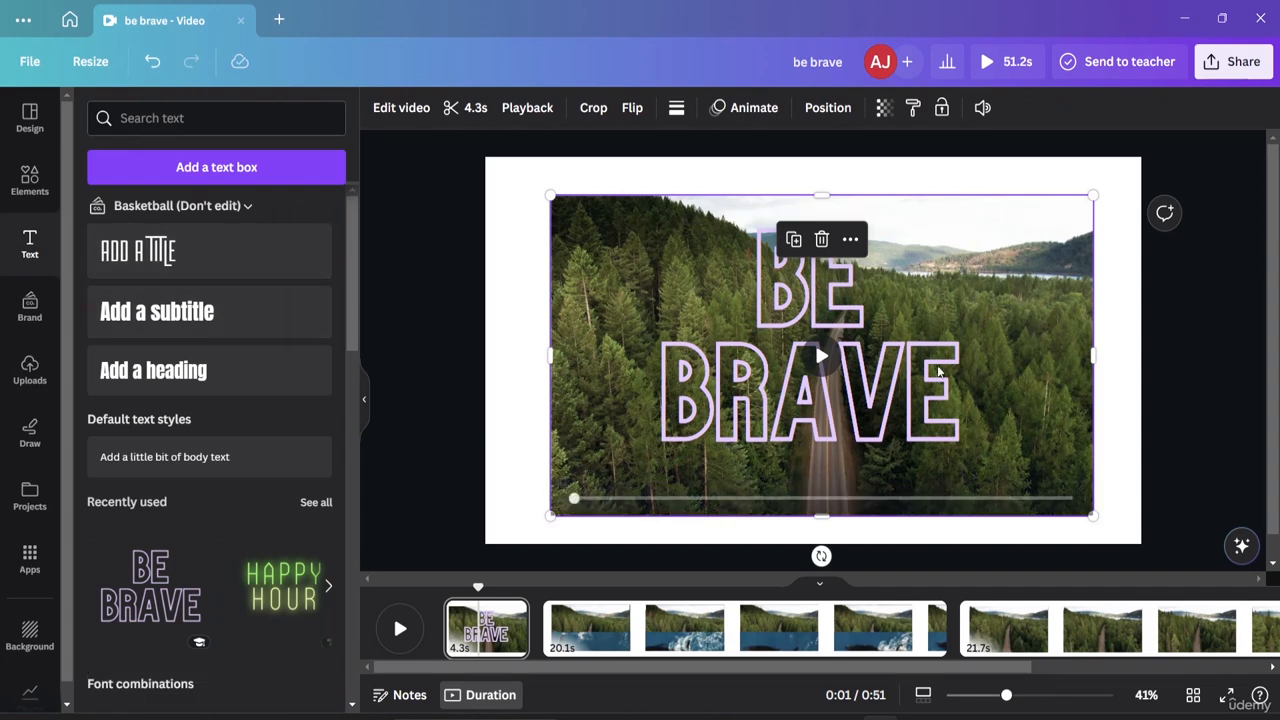
click(950, 370)
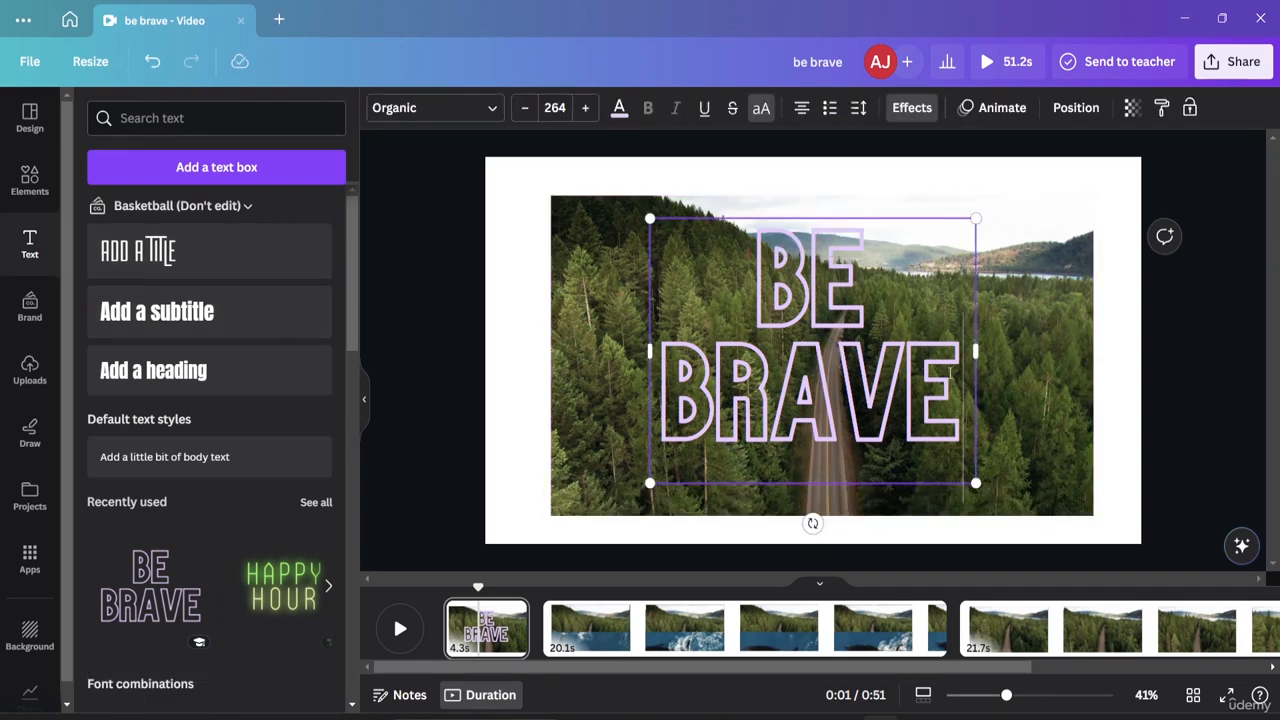
key(BackSpace)
key(BackSpace)
key(BackSpace)
key(BackSpace)
key(BackSpace)
key(BackSpace)
key(BackSpace)
key(BackSpace)
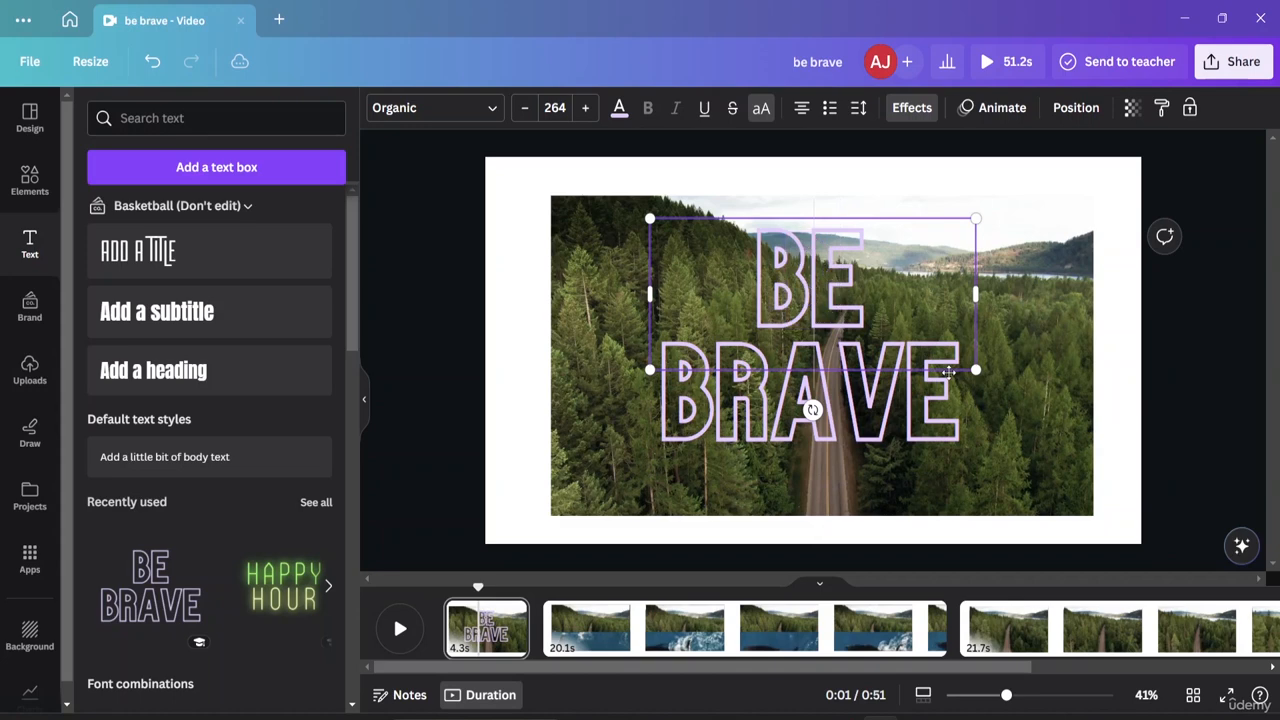
click(888, 430)
key(BackSpace)
key(BackSpace)
key(BackSpace)
key(BackSpace)
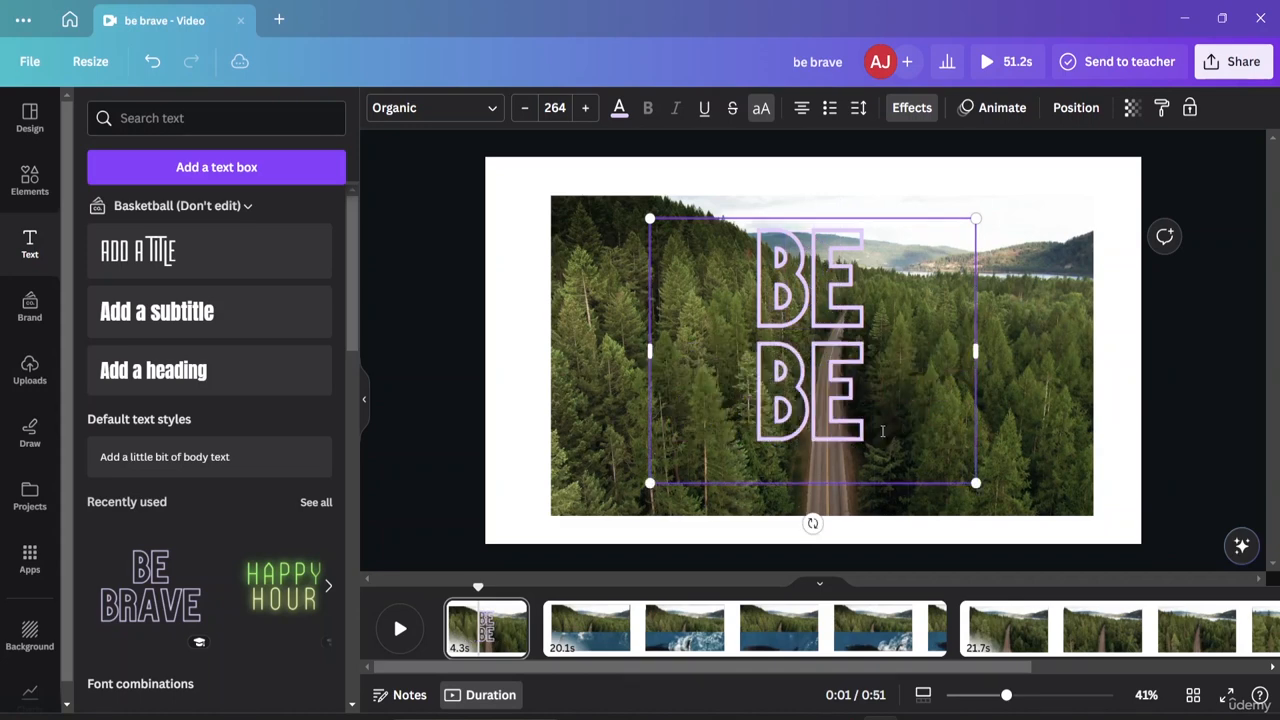
double_click(833, 391)
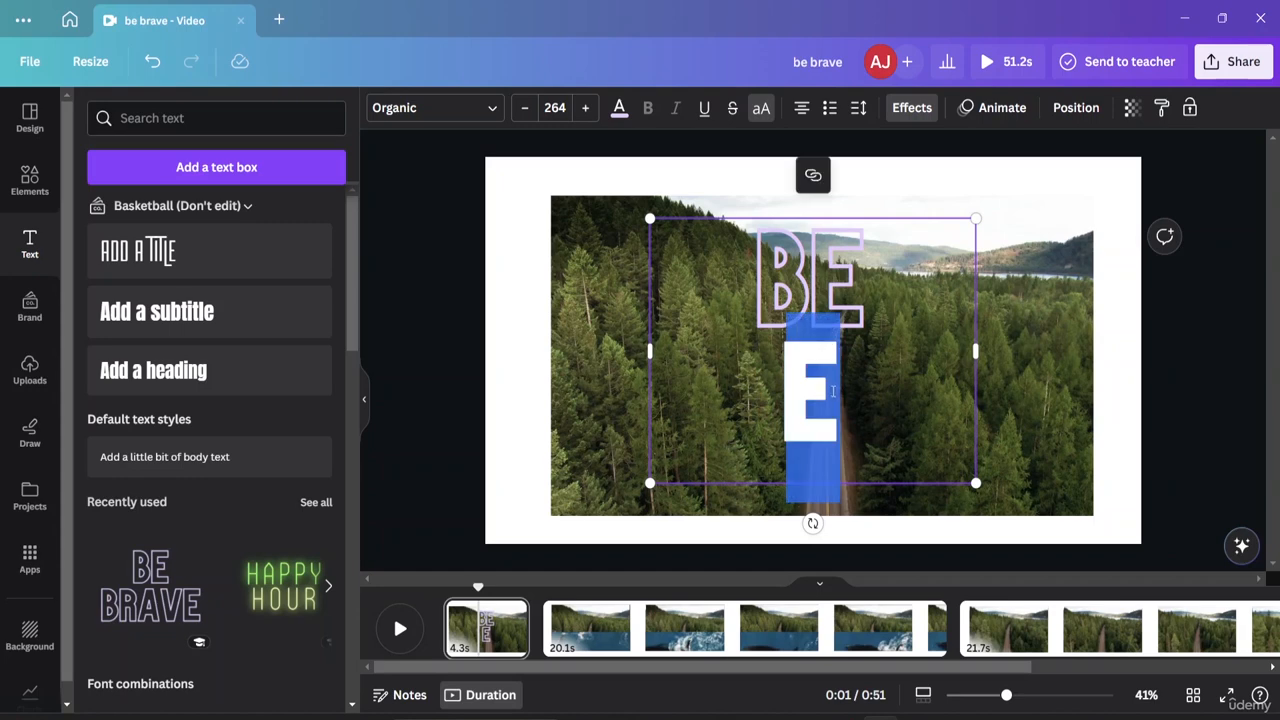
key(BackSpace)
key(BackSpace)
key(BackSpace)
key(BackSpace)
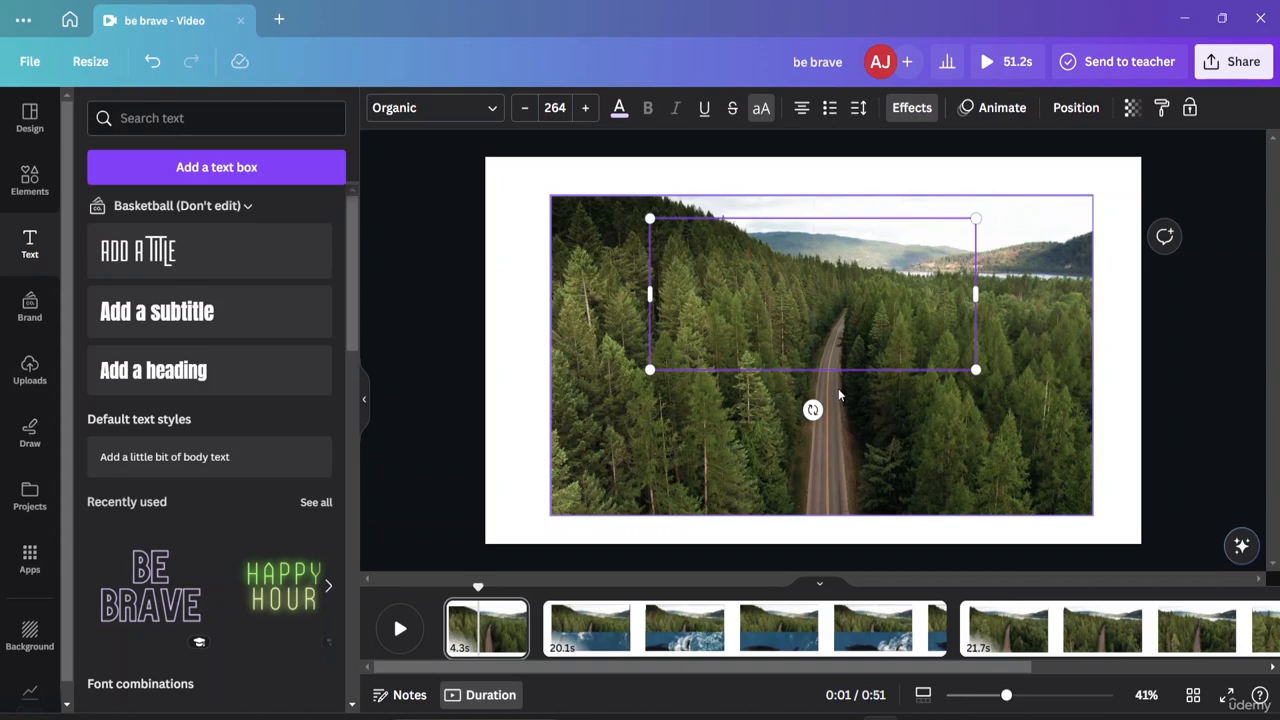
Type SWITZERLAND and shrink it to size 72.6 at the clip's lower left.
text(SWITZEE)
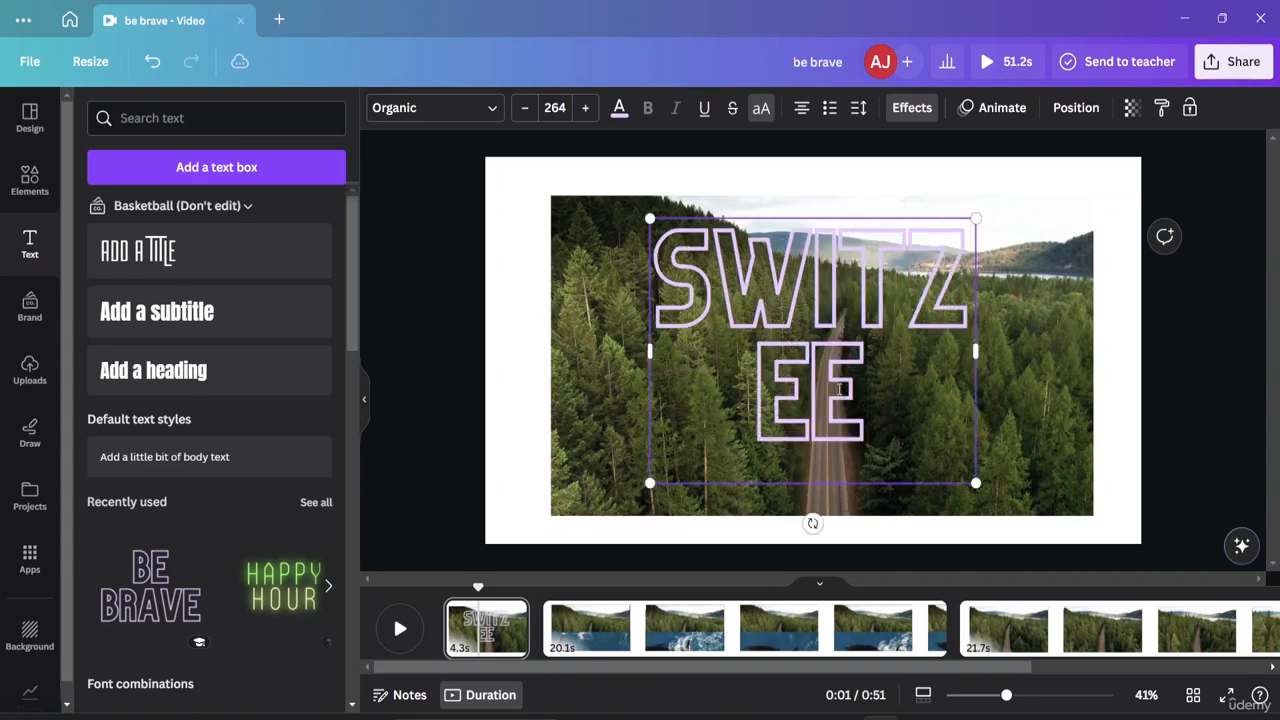
key(BackSpace)
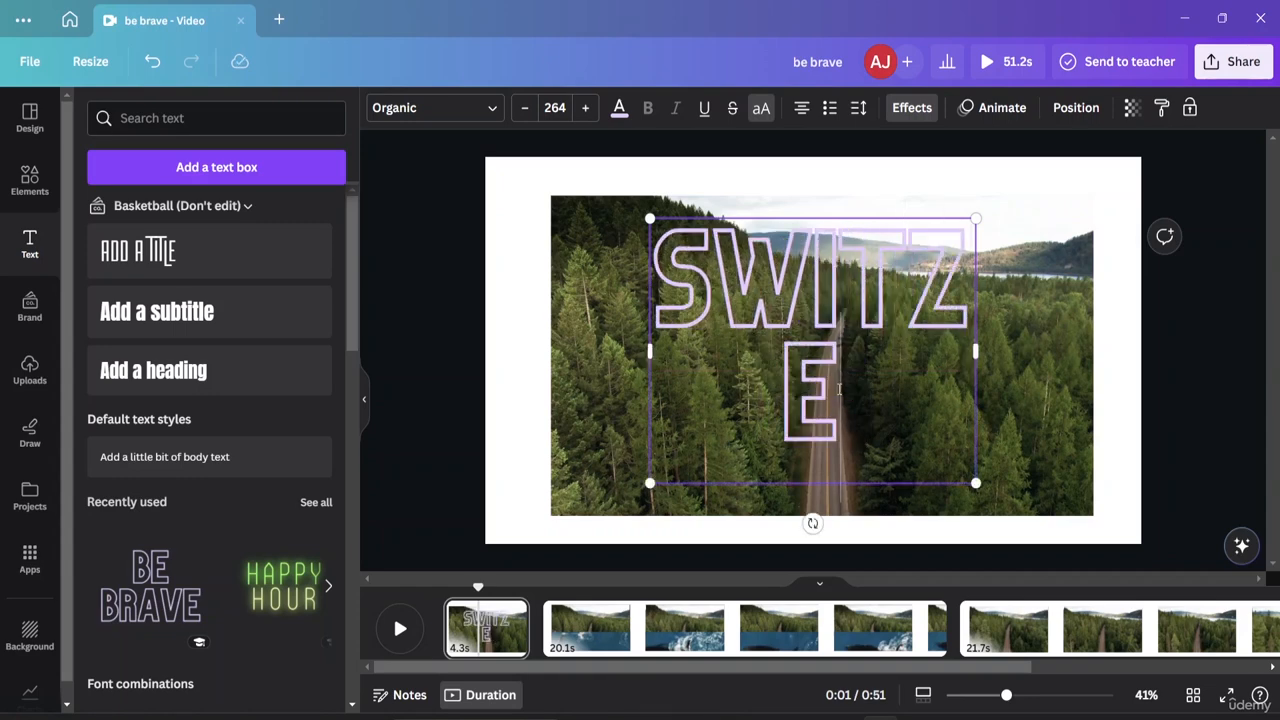
key(BackSpace)
text(ER)
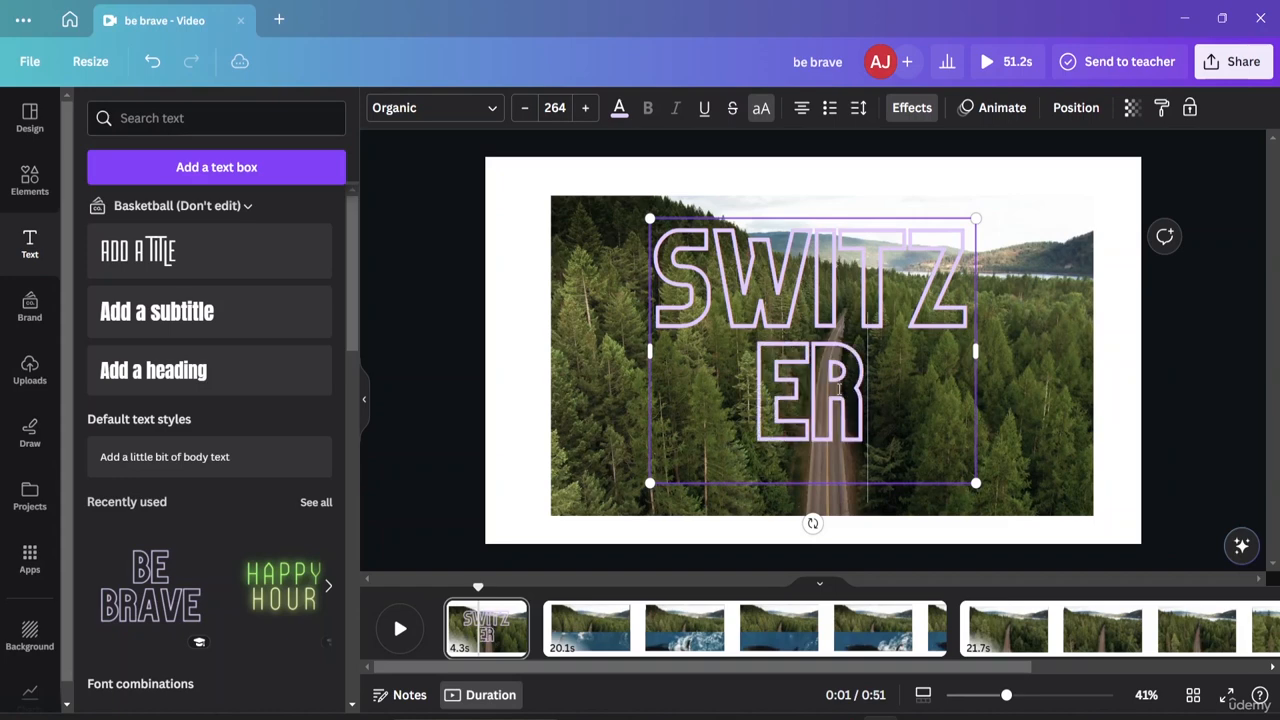
text(LAND)
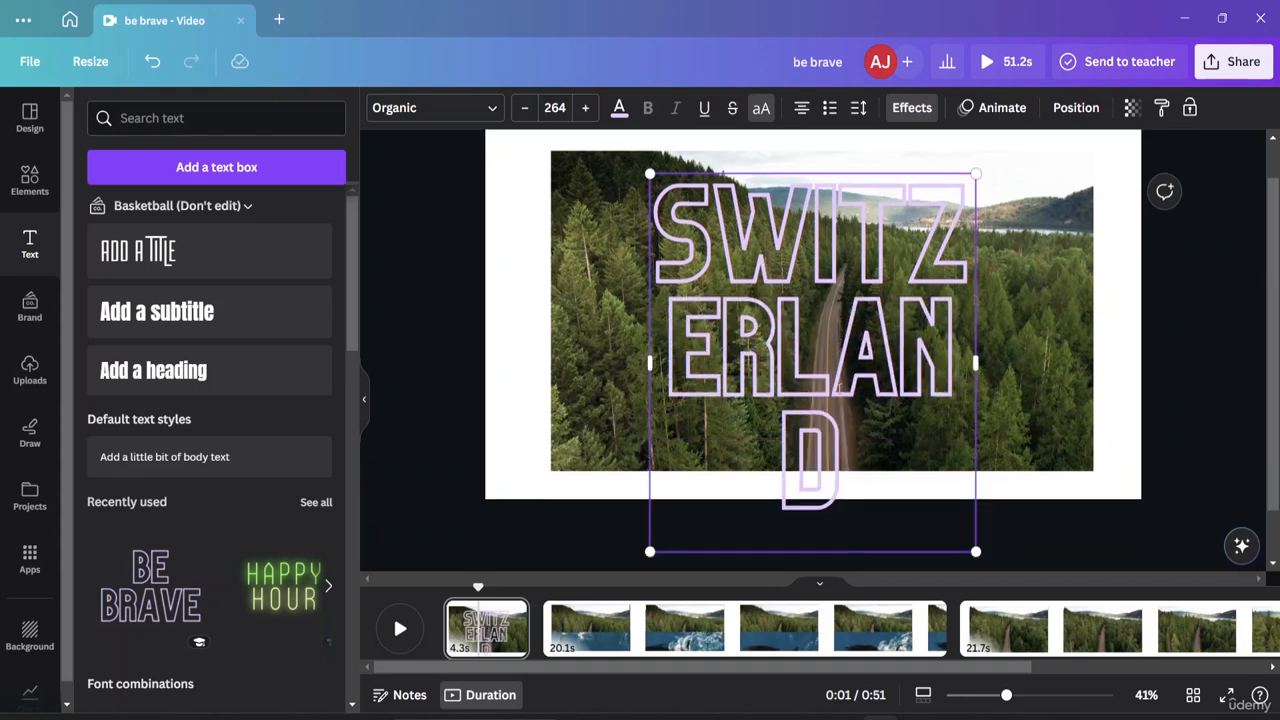
mouse_move(970, 550)
mouse_down()
mouse_move(977, 534)
mouse_move(978, 553)
mouse_up()
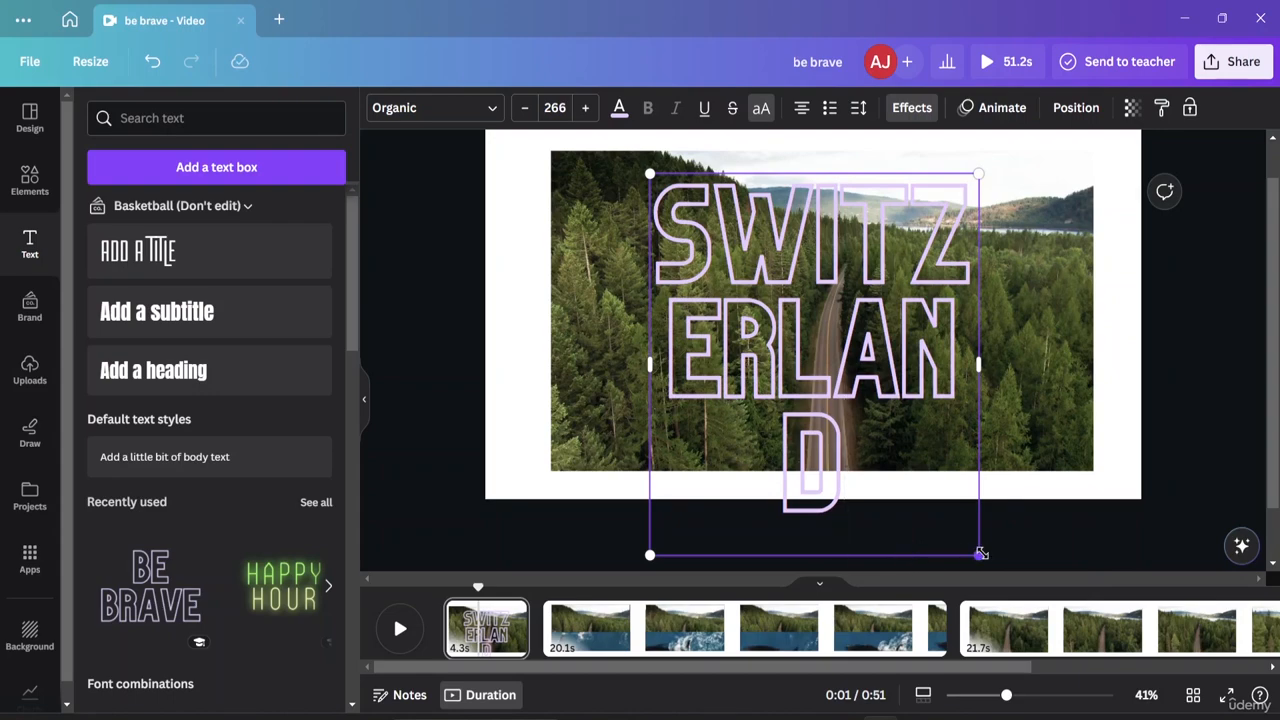
drag(974, 551, 780, 498)
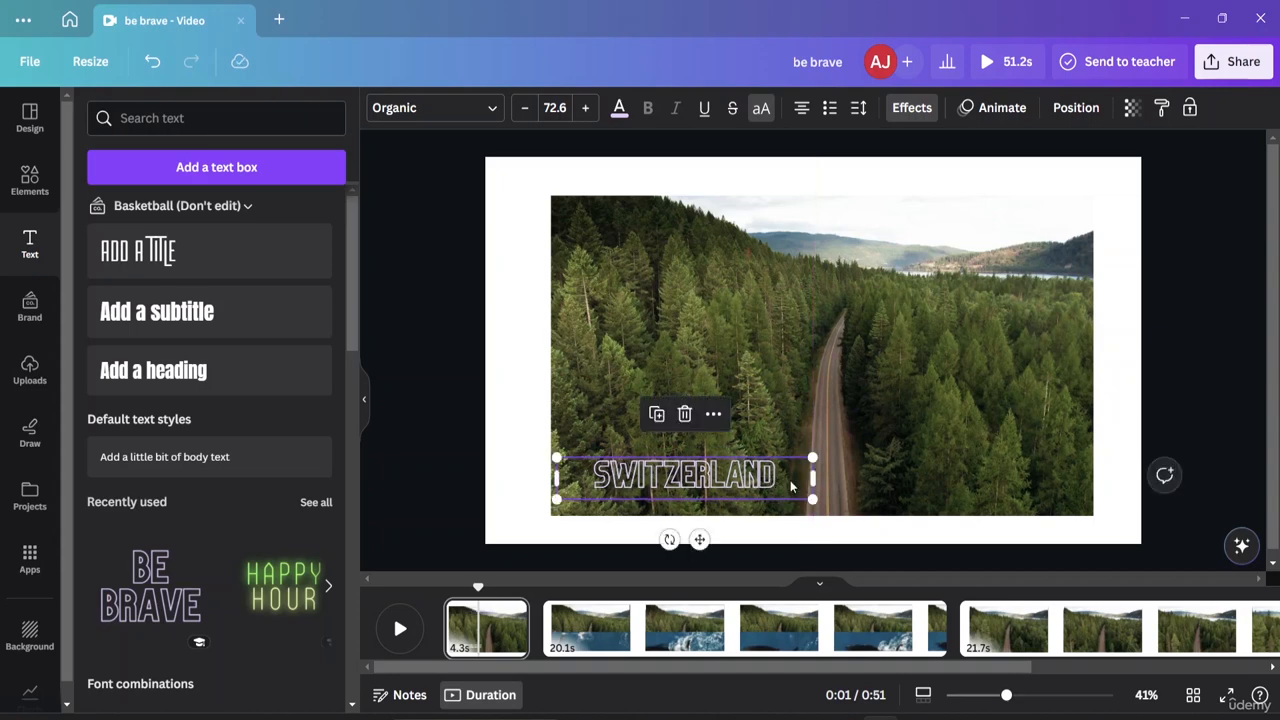
Back out of the clip crop and select all the SWITZERLAND text.
double_click(938, 331)
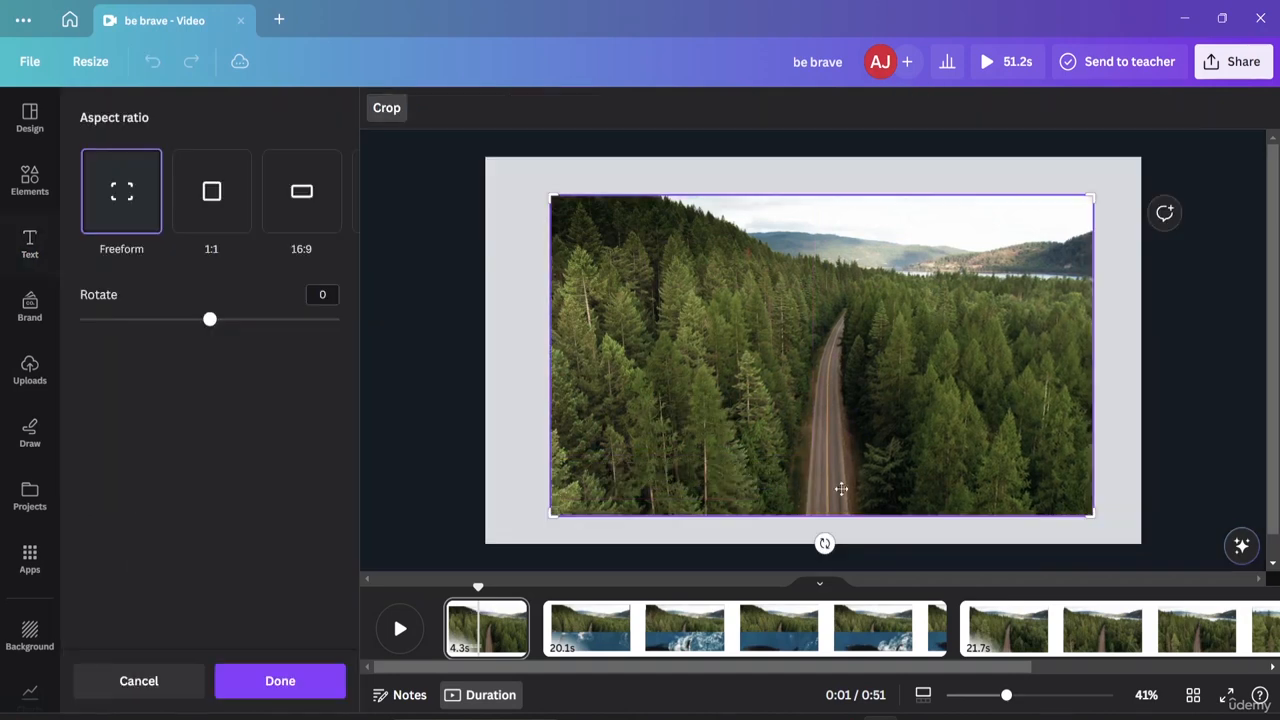
key(Escape)
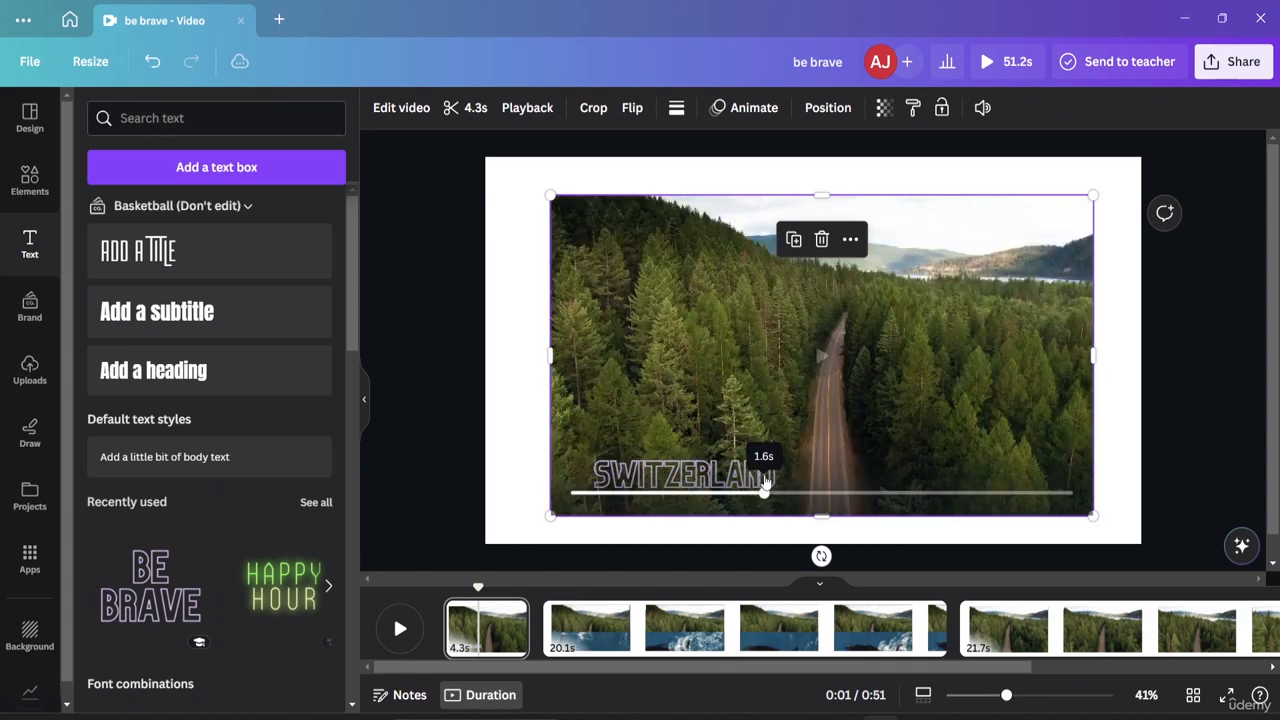
click(776, 477)
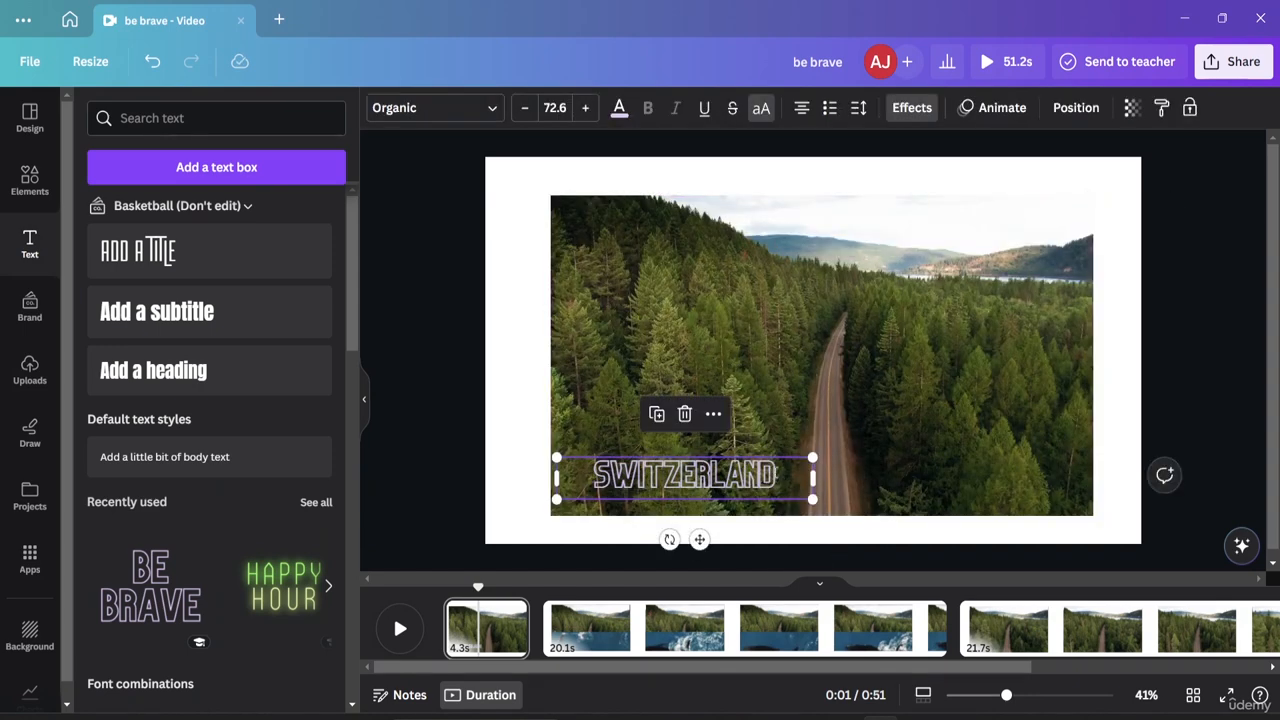
double_click(778, 477)
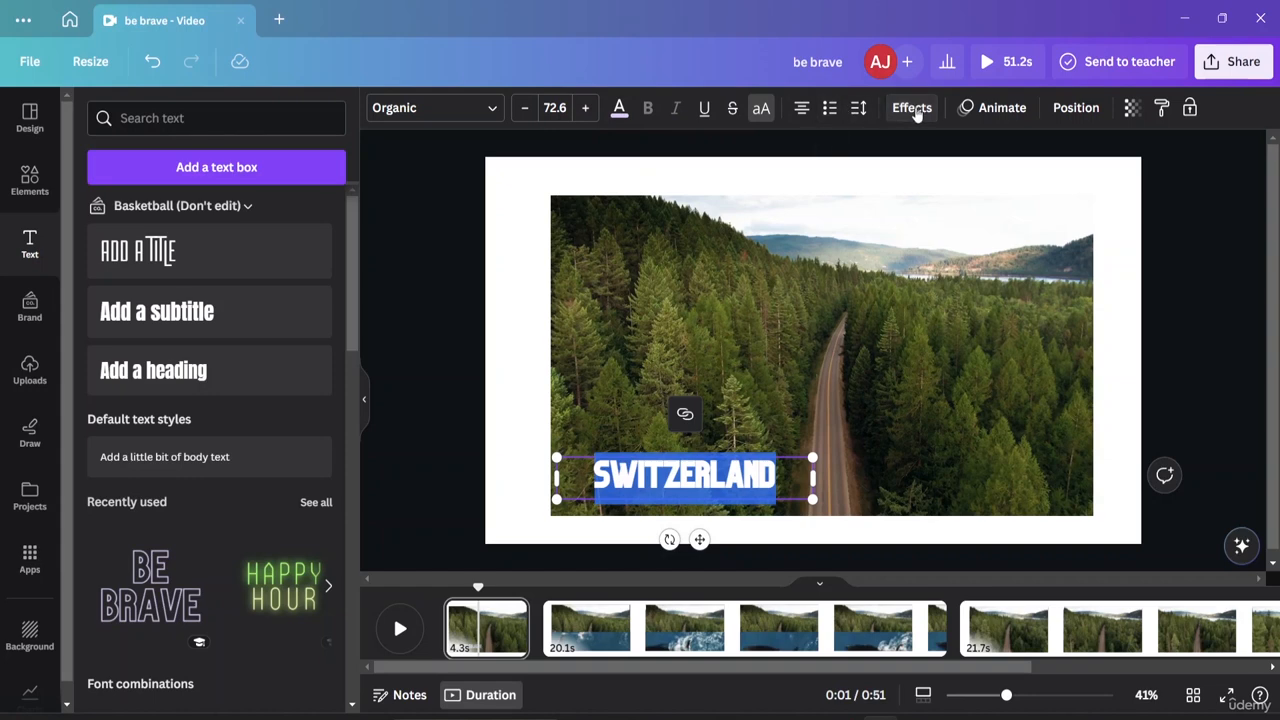
Try Shadow, Lift, Splice and Hollow effects, then apply Outline to the title.
click(911, 108)
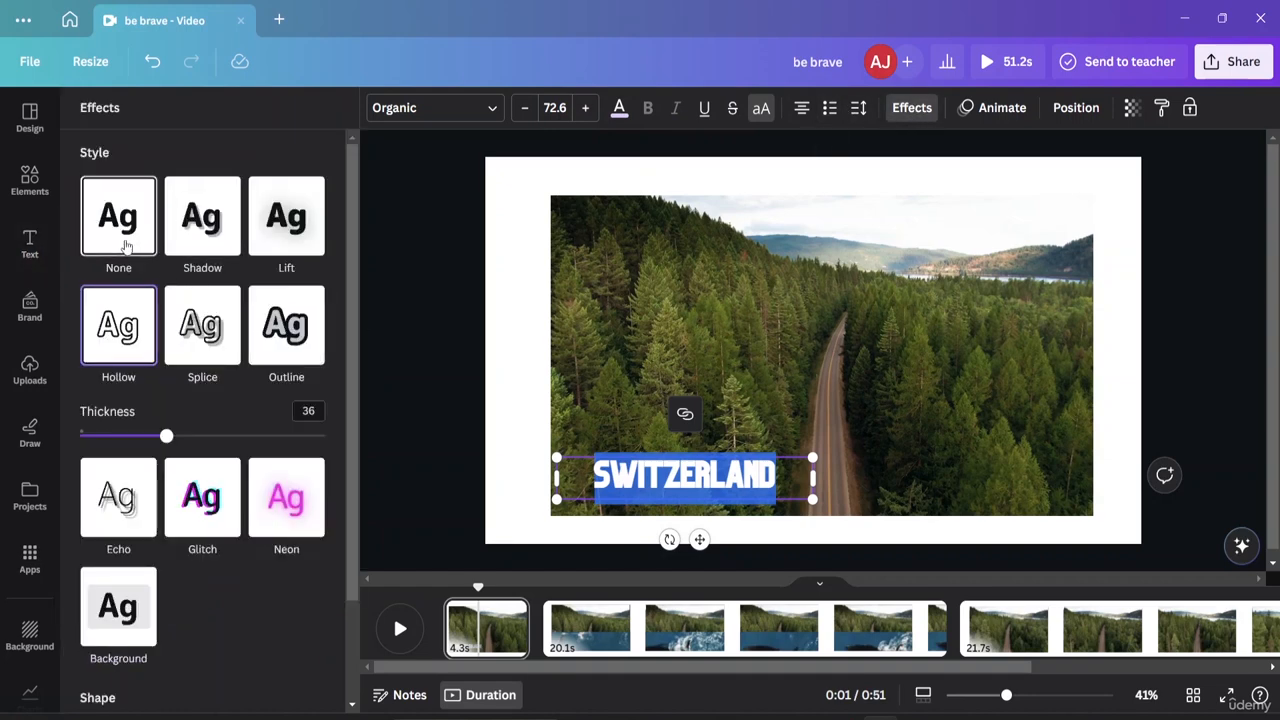
click(198, 245)
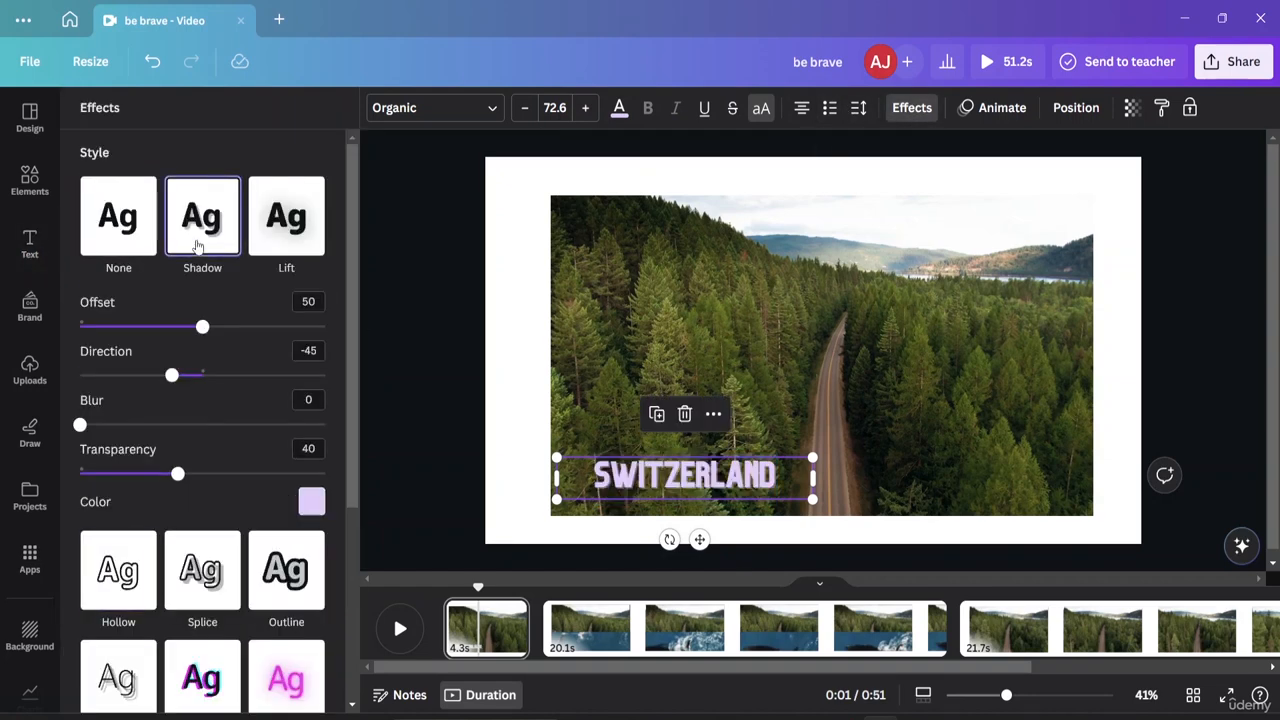
click(291, 229)
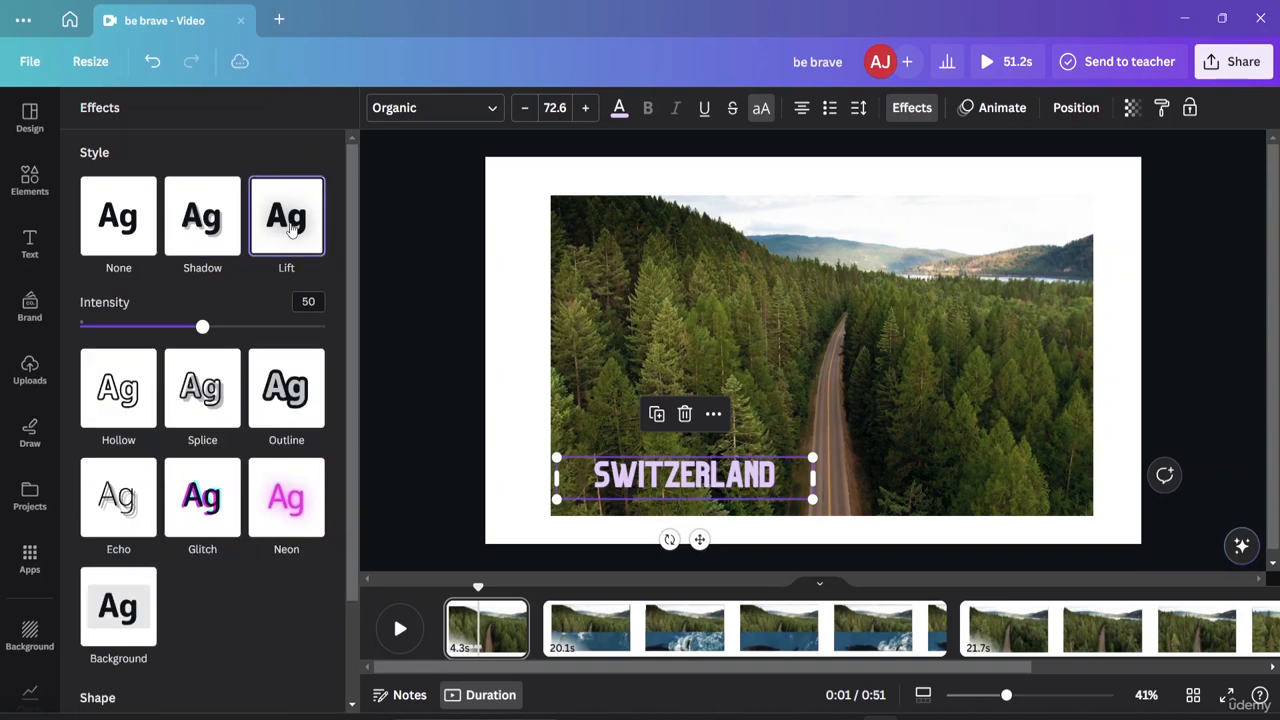
click(204, 415)
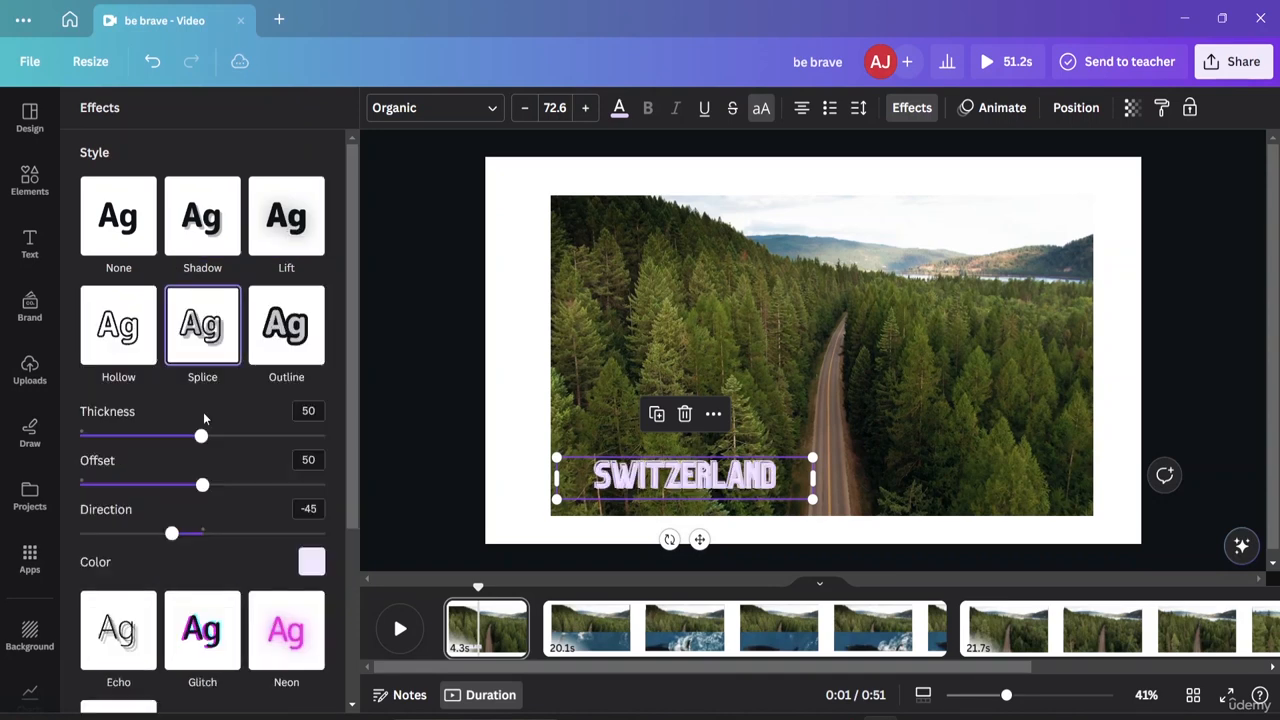
click(124, 338)
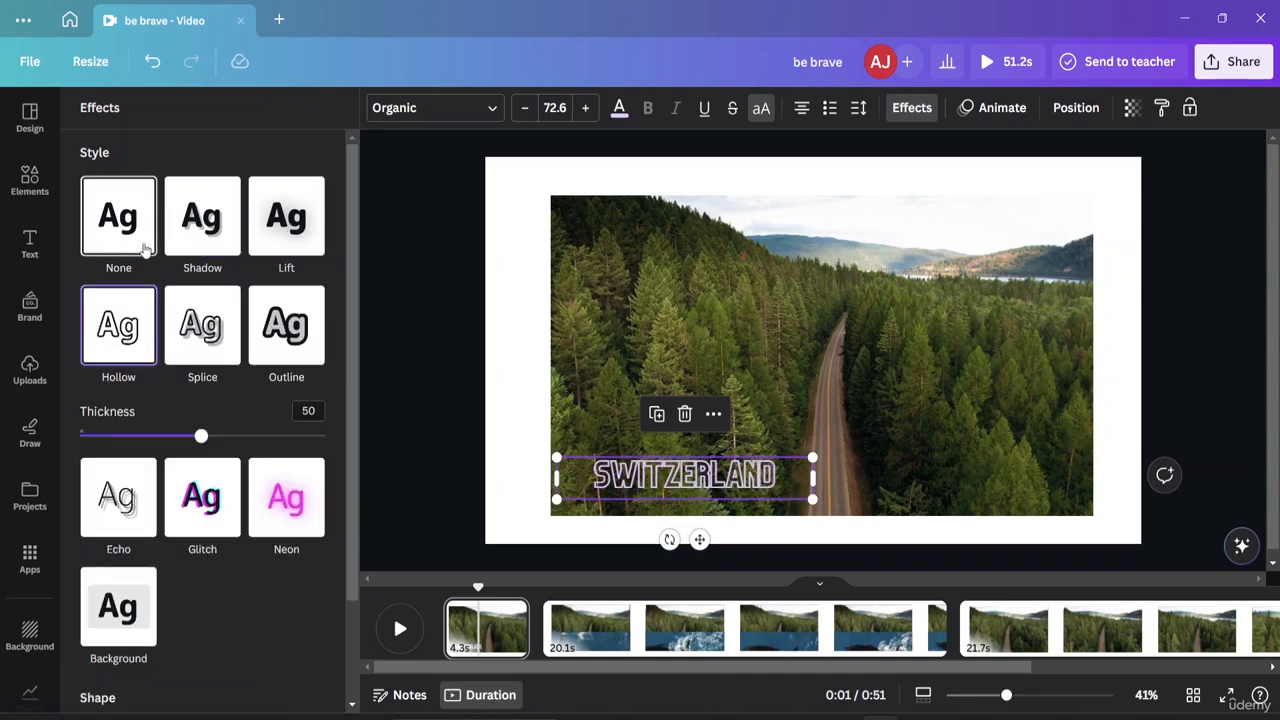
click(146, 250)
click(200, 330)
click(265, 343)
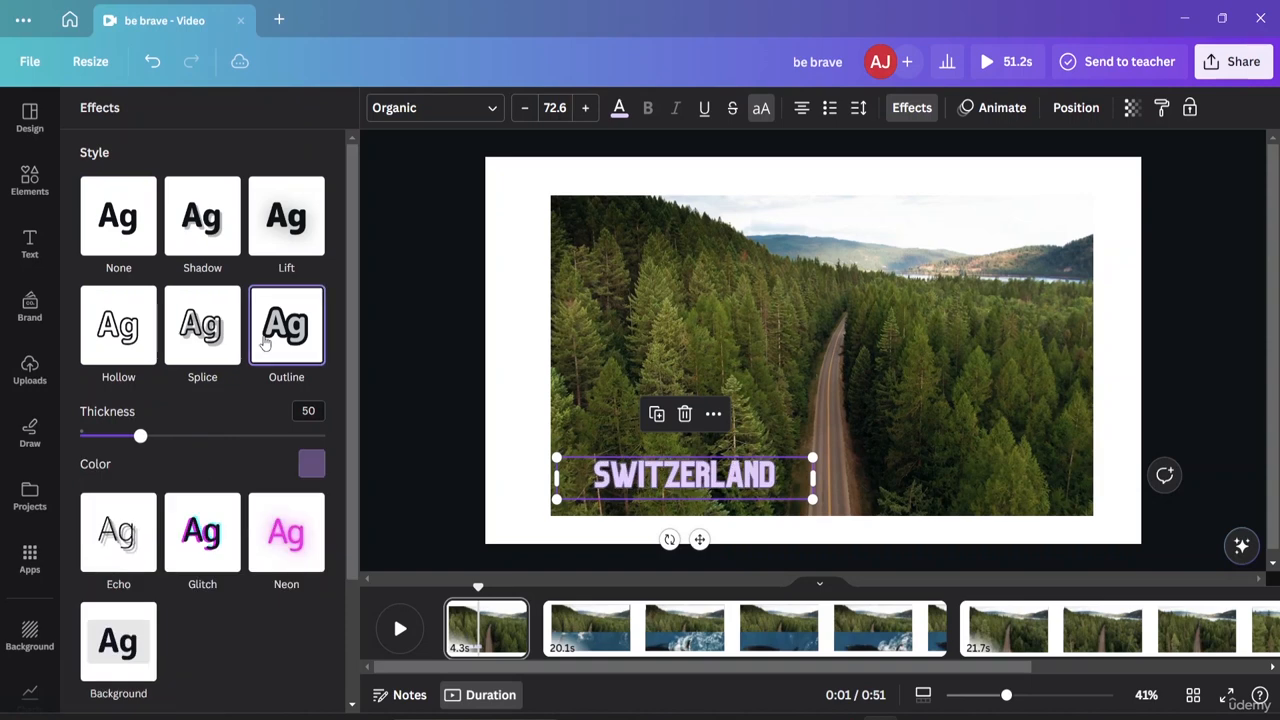
scroll(100, 540, down, 2)
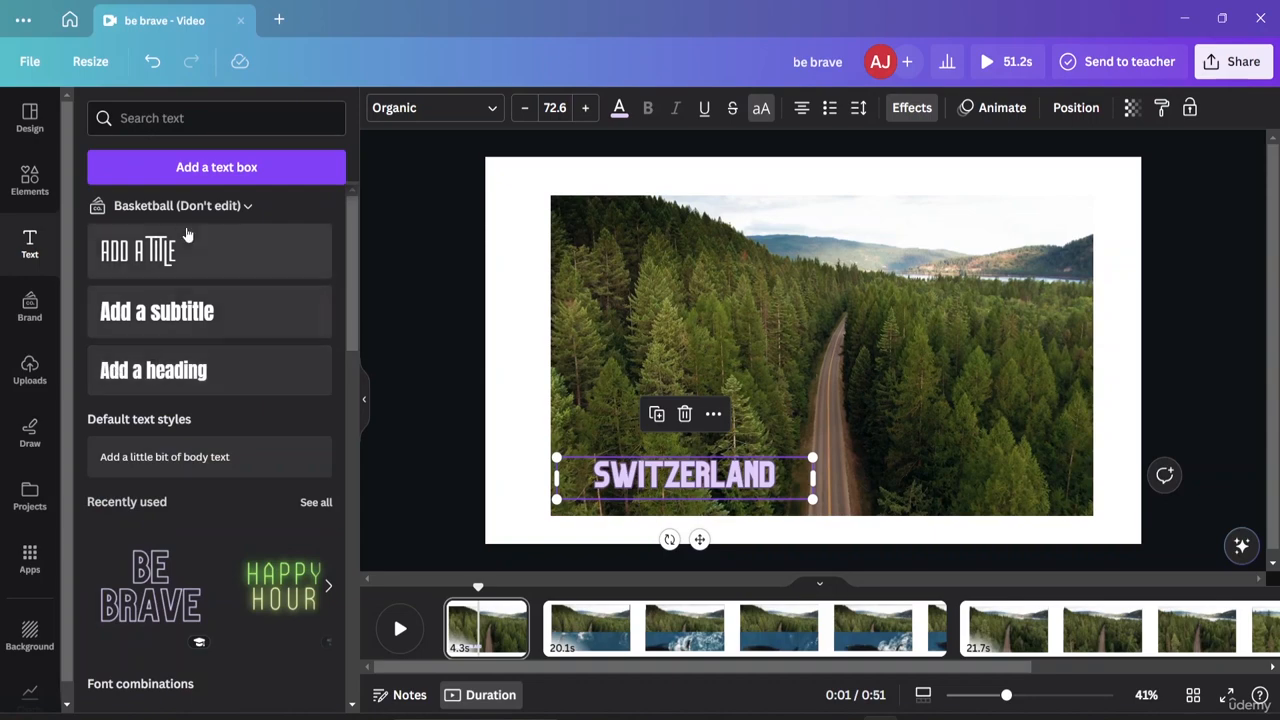
Open Elements, then rewind and play the first page's forest clip with its SWITZERLAND title.
click(30, 182)
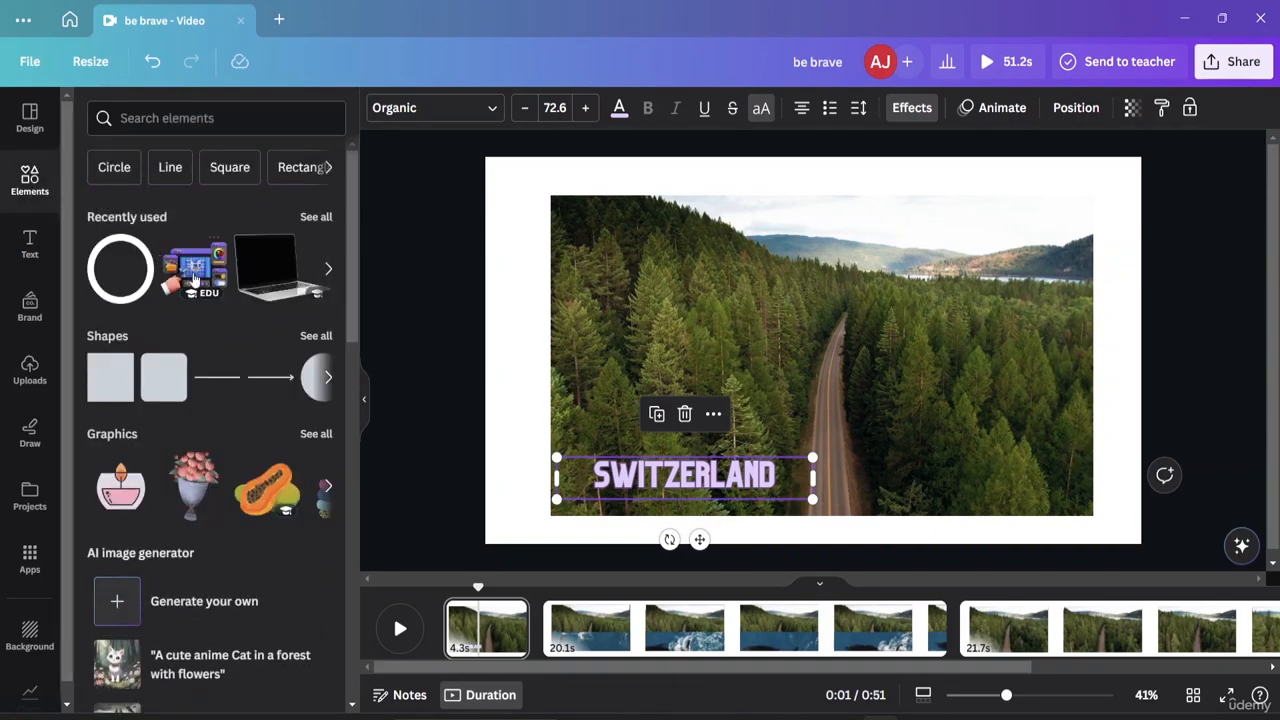
scroll(199, 443, down, 5)
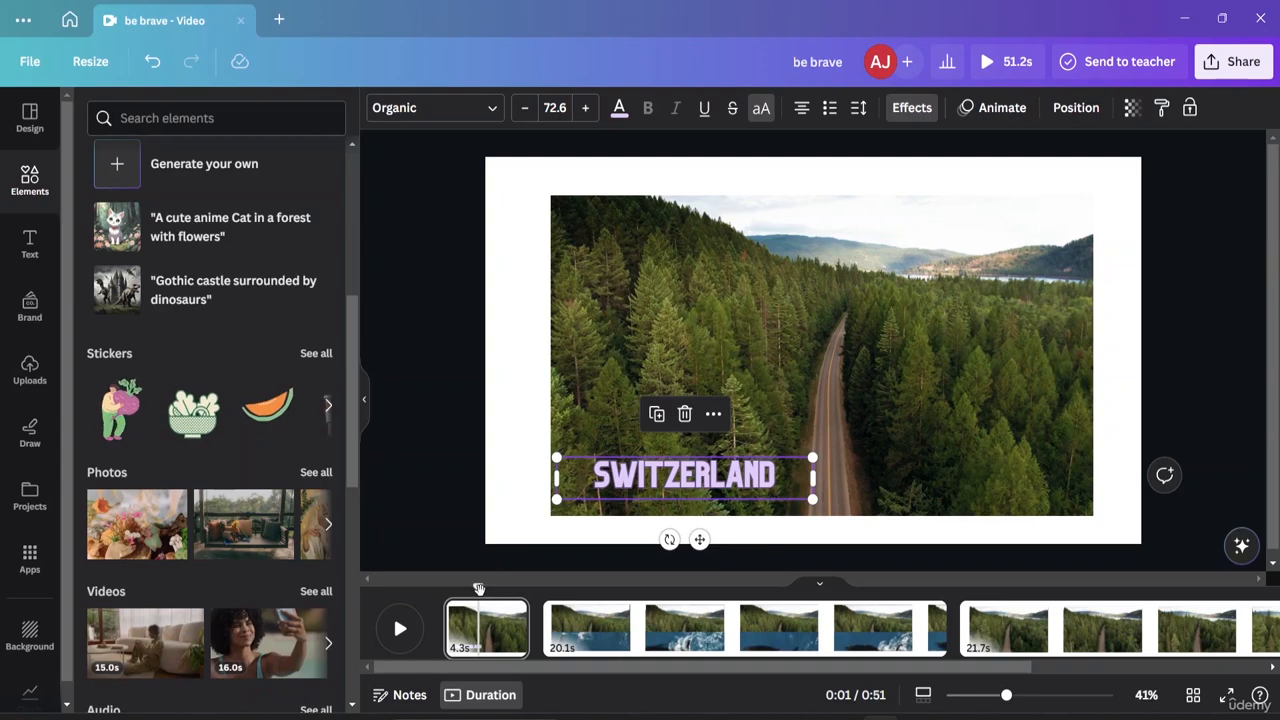
mouse_move(479, 590)
mouse_down()
mouse_move(449, 588)
mouse_move(488, 609)
mouse_up()
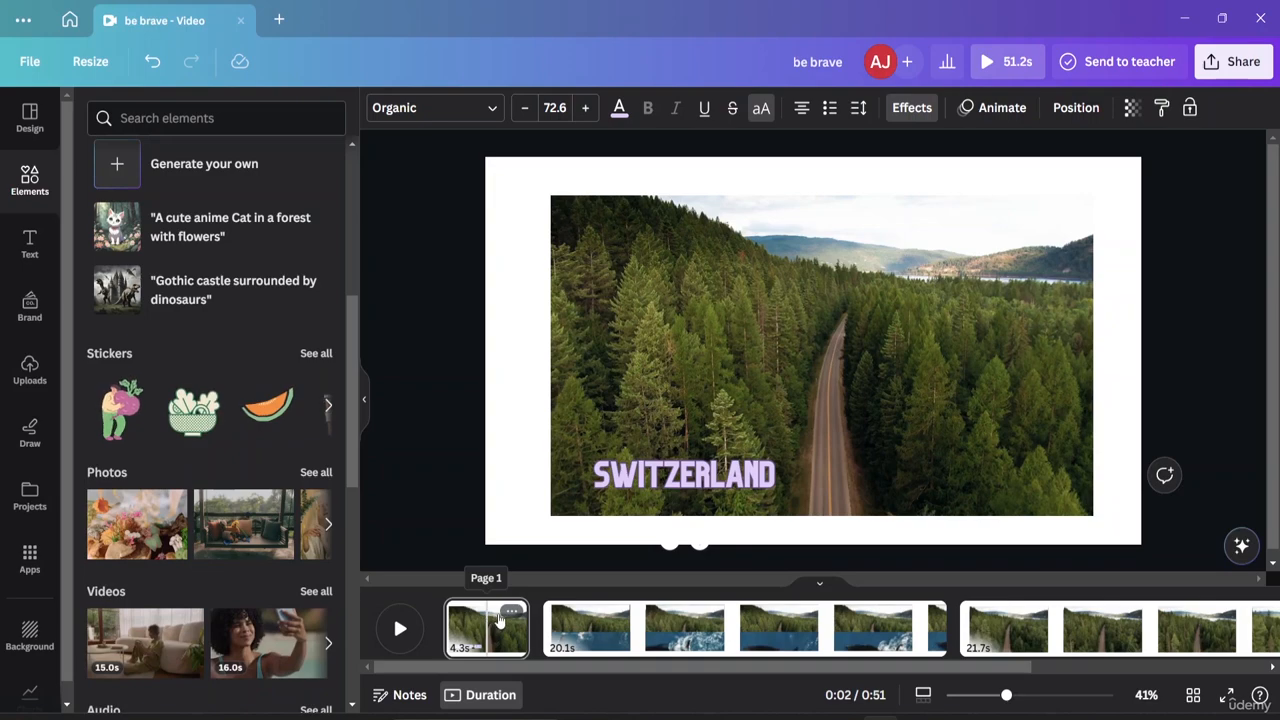
key(space)
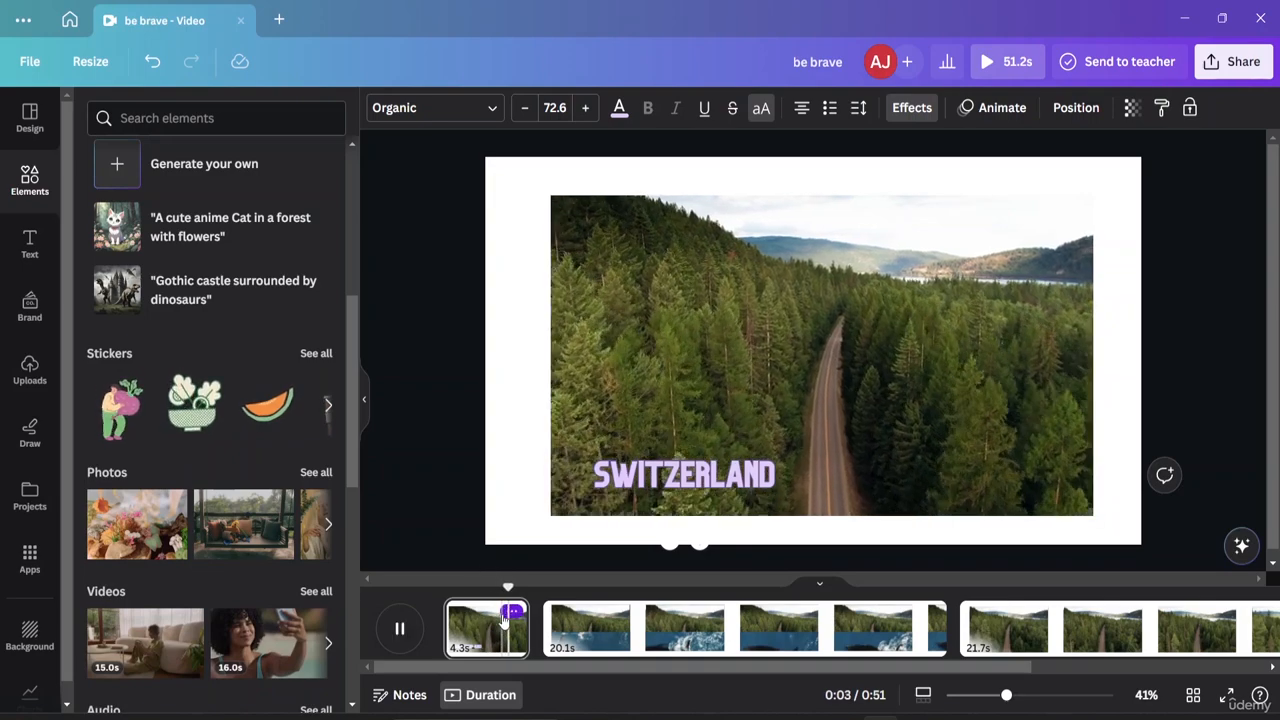
key(space)
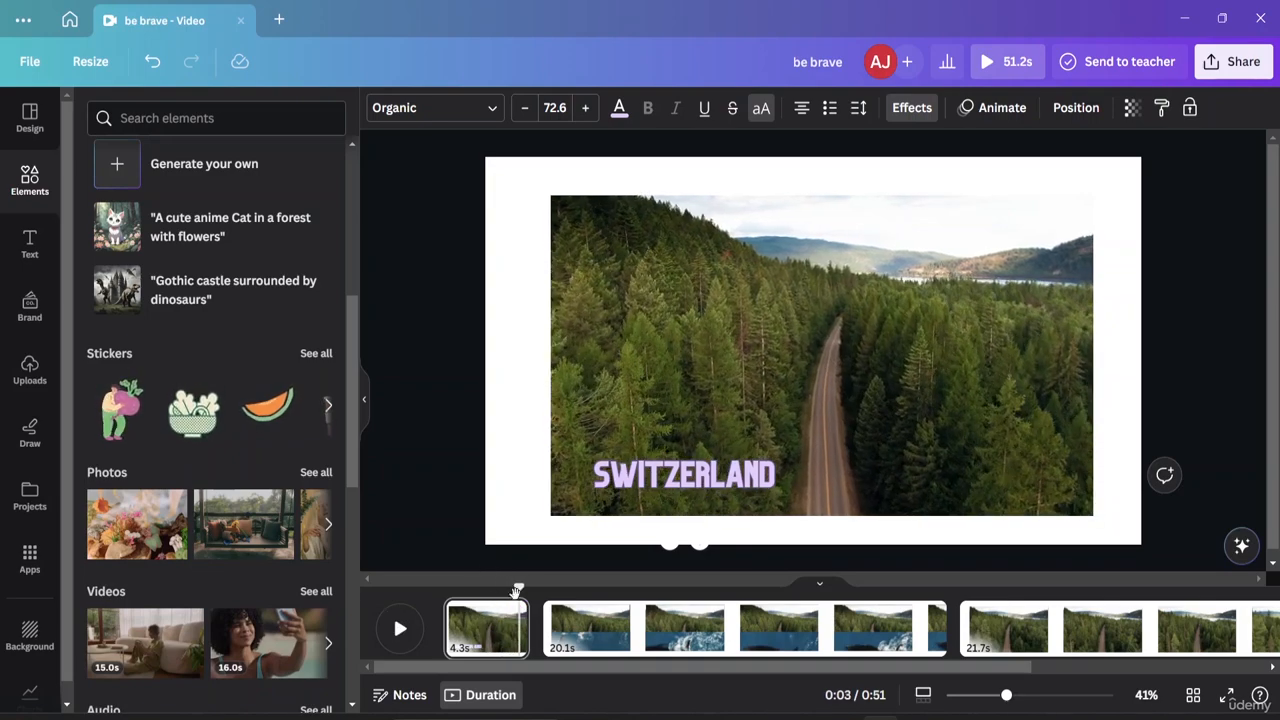
drag(517, 591, 486, 589)
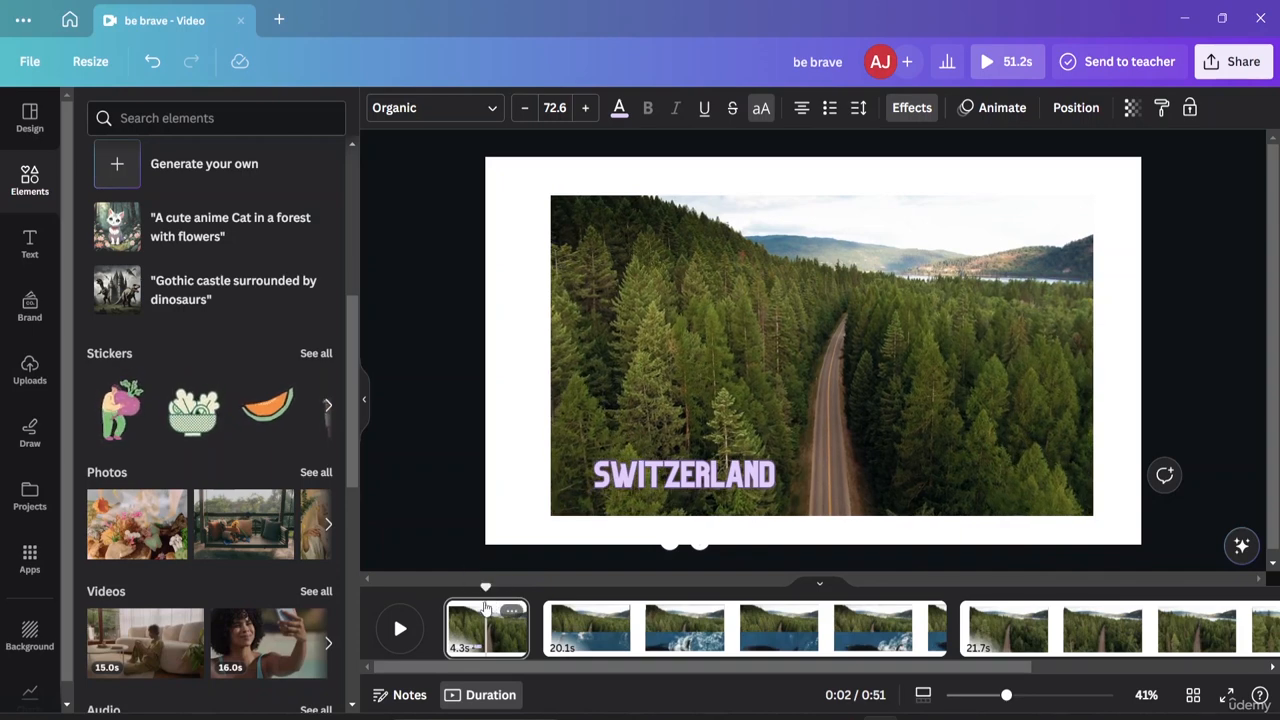
Split the first page in two and remove the SWITZERLAND title from the first part.
right_click(486, 608)
click(530, 526)
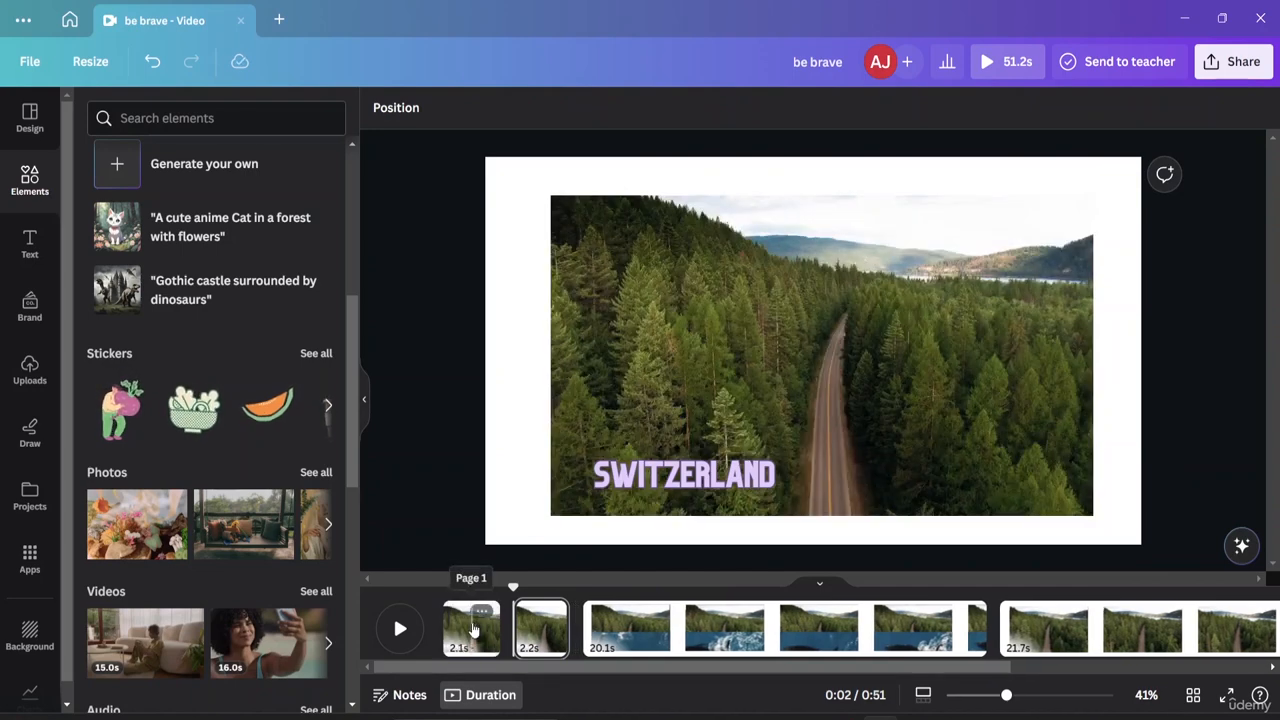
click(472, 628)
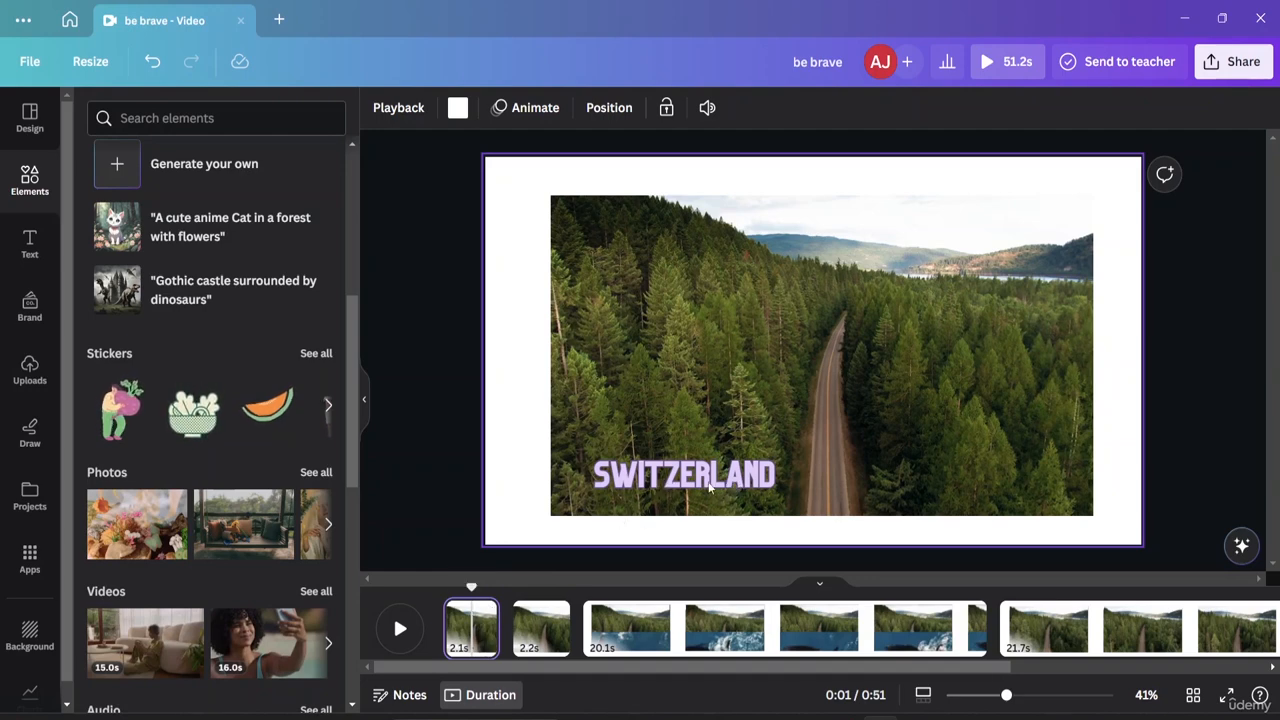
click(659, 492)
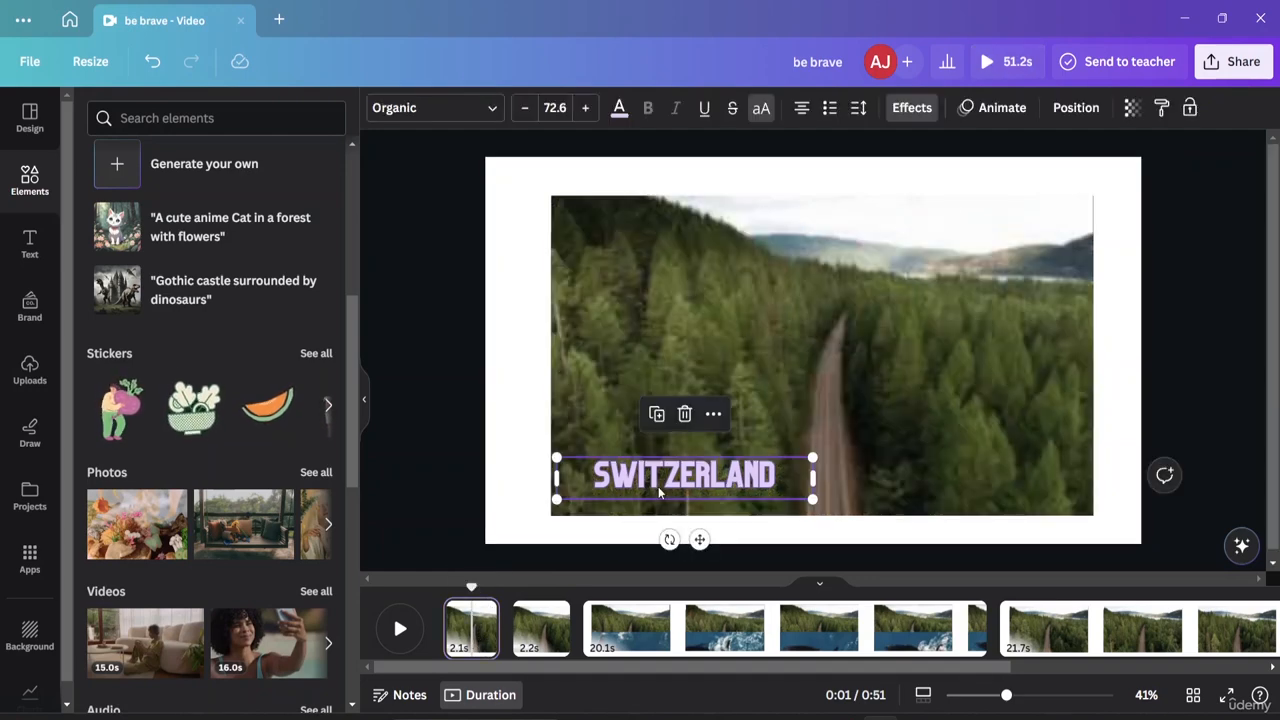
click(684, 414)
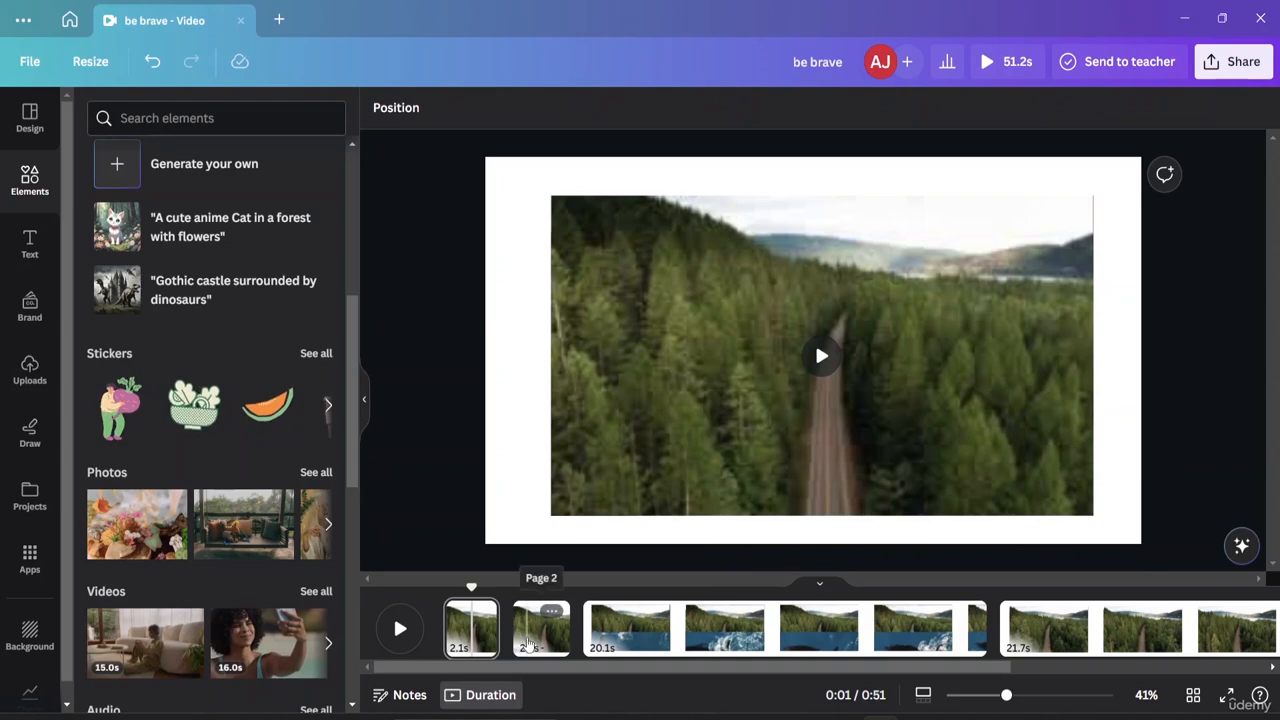
click(529, 640)
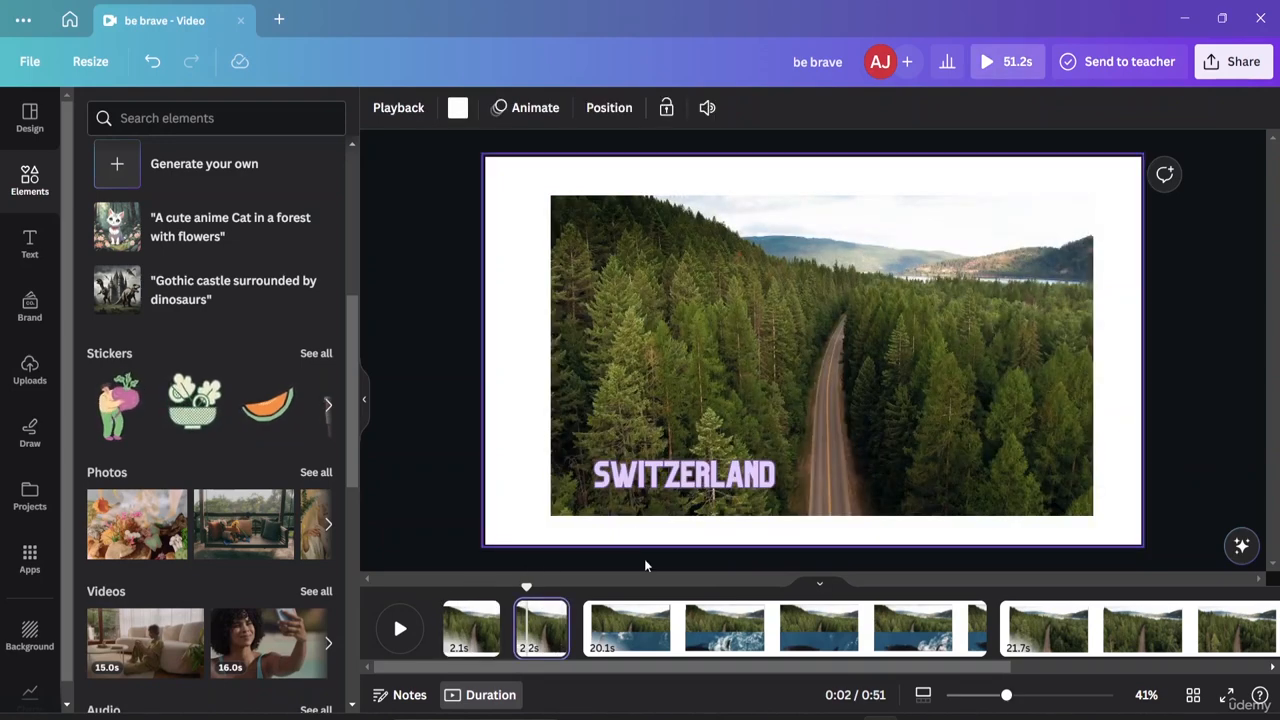
drag(526, 590, 456, 604)
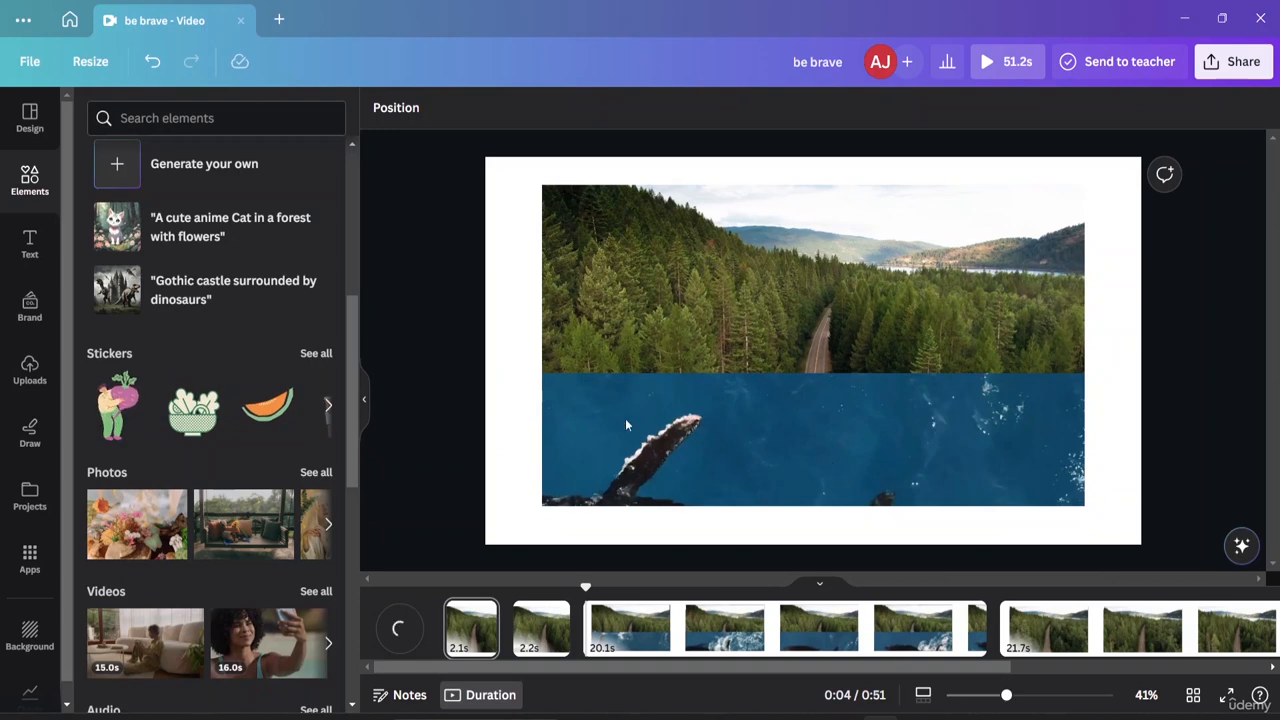
Trim page 2's forest clip outward from 2.2 to 5.0 seconds.
click(530, 650)
click(552, 612)
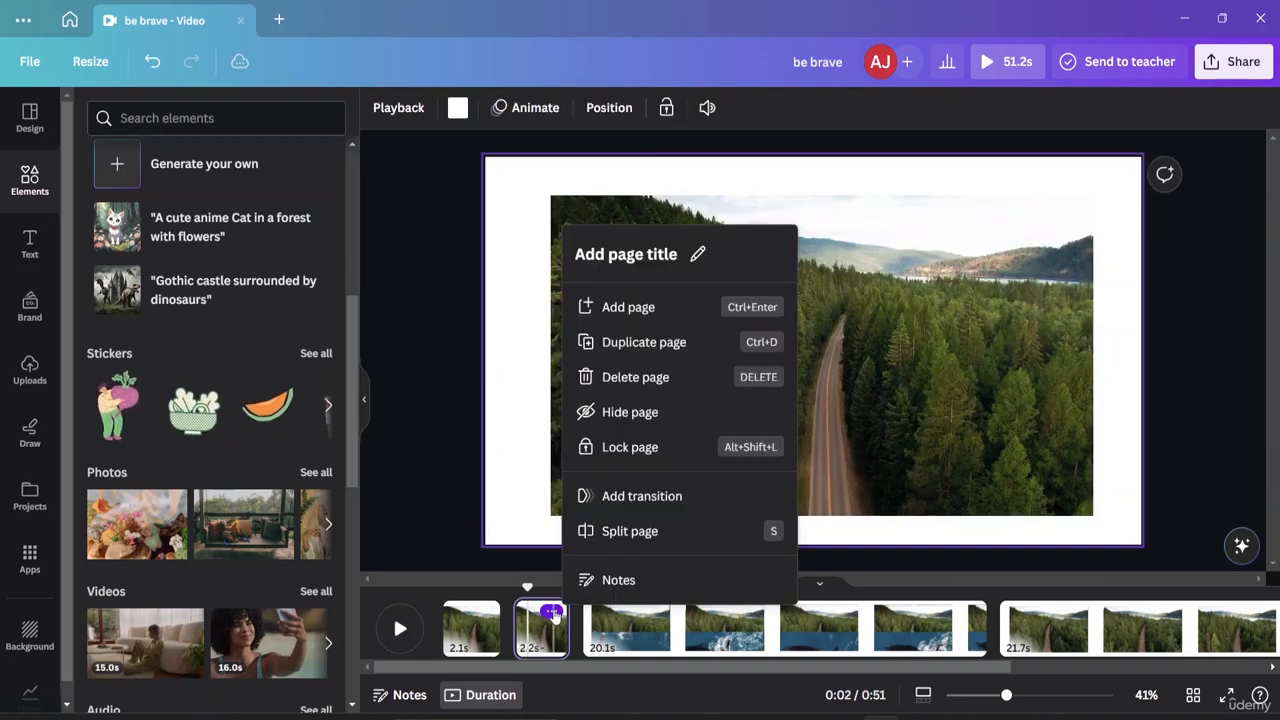
double_click(531, 650)
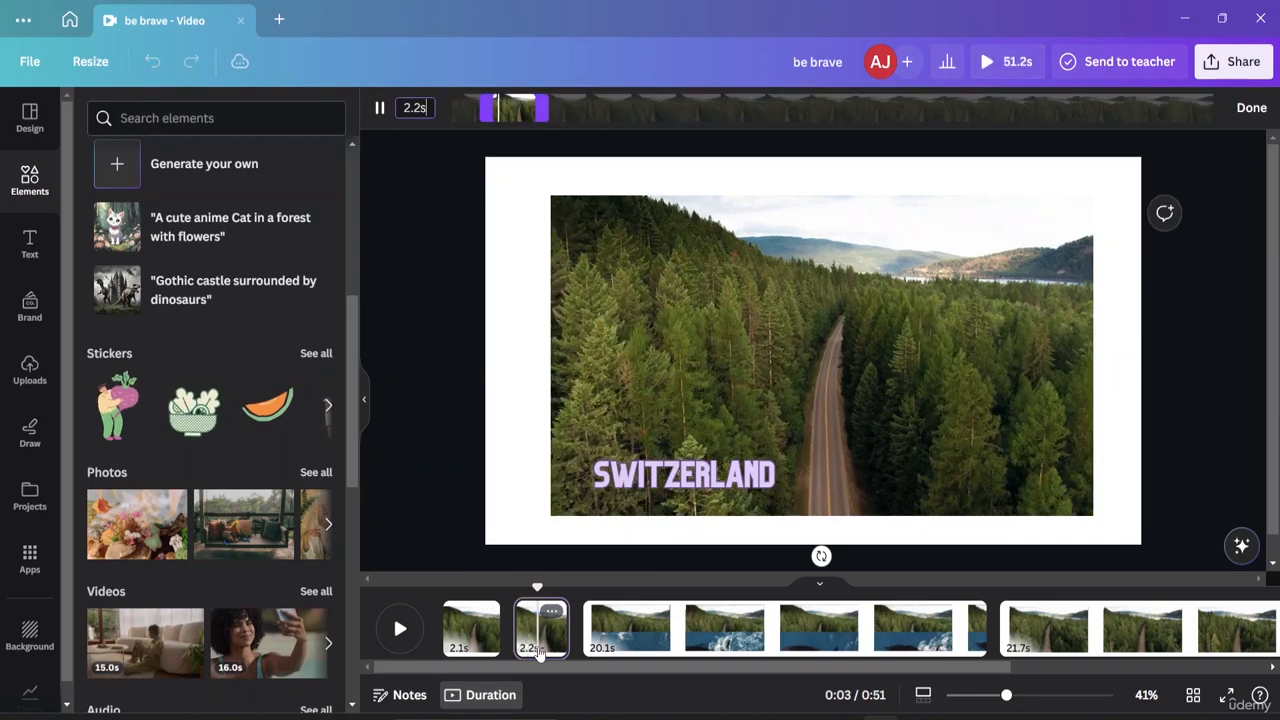
click(380, 107)
drag(489, 107, 463, 106)
drag(540, 107, 580, 107)
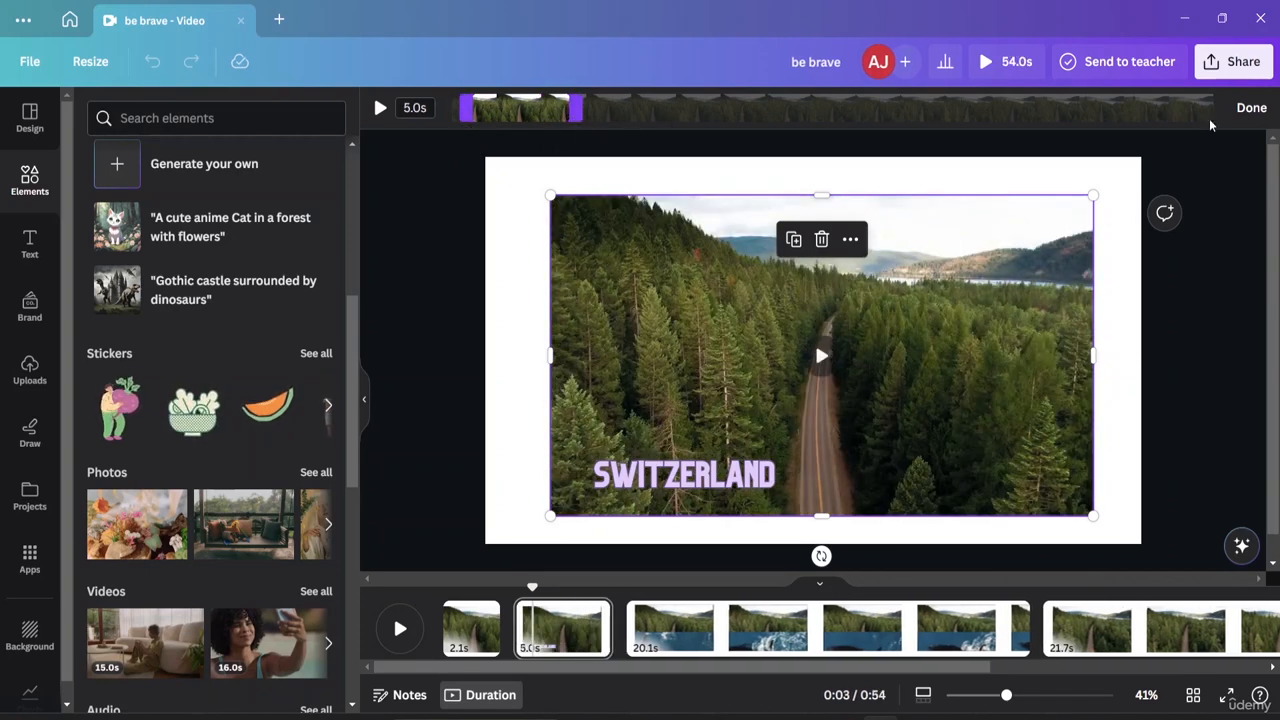
click(1249, 108)
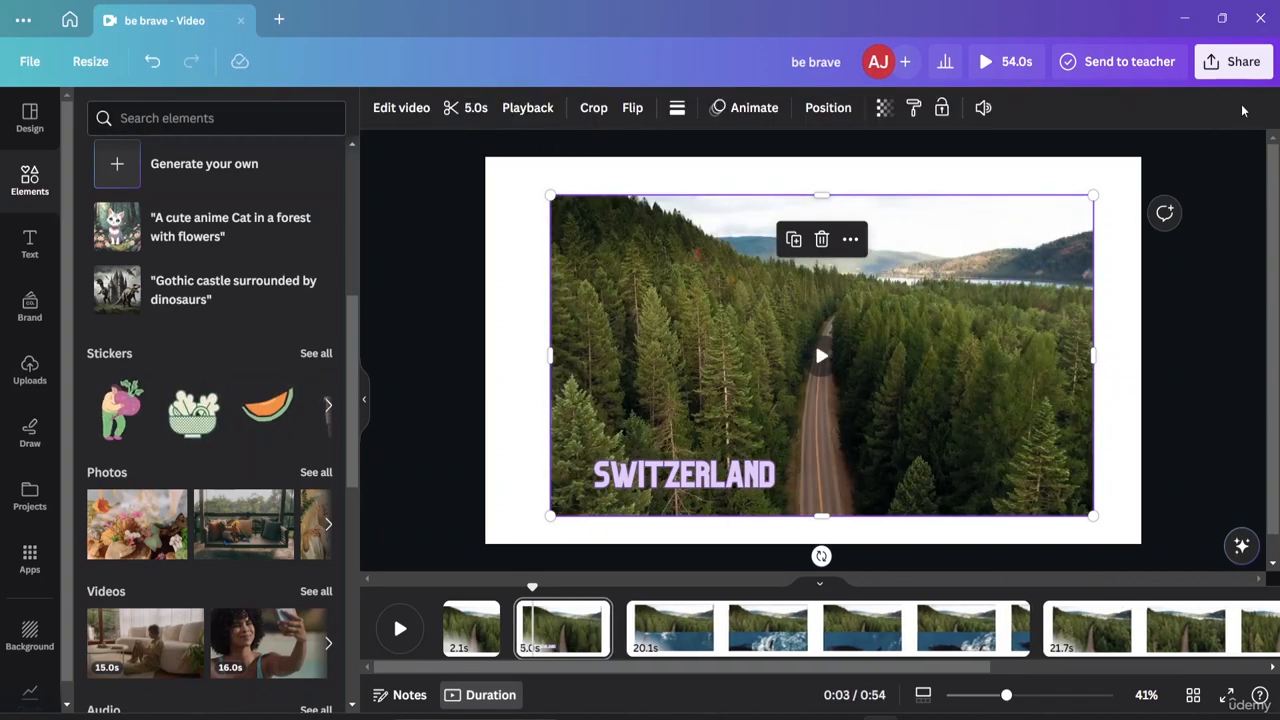
Set the forest clip's playback speed to 0.75×, making the page 6.6 seconds.
click(522, 110)
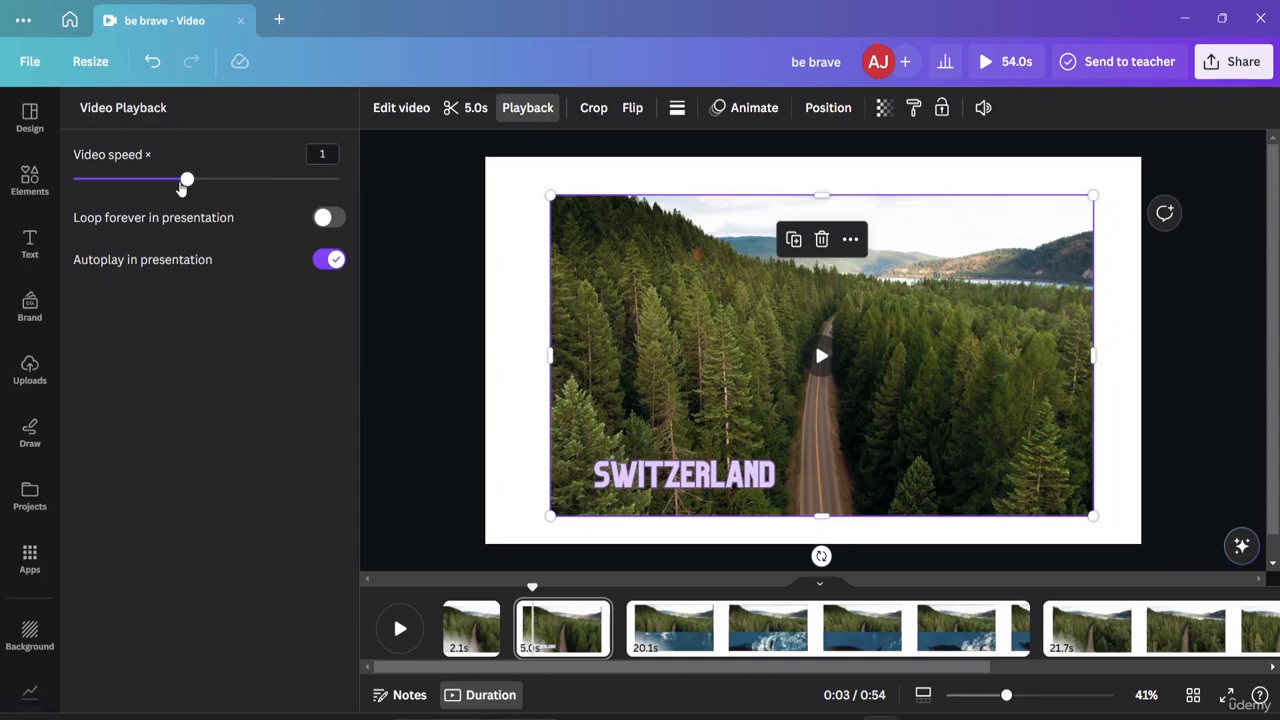
drag(183, 188, 136, 186)
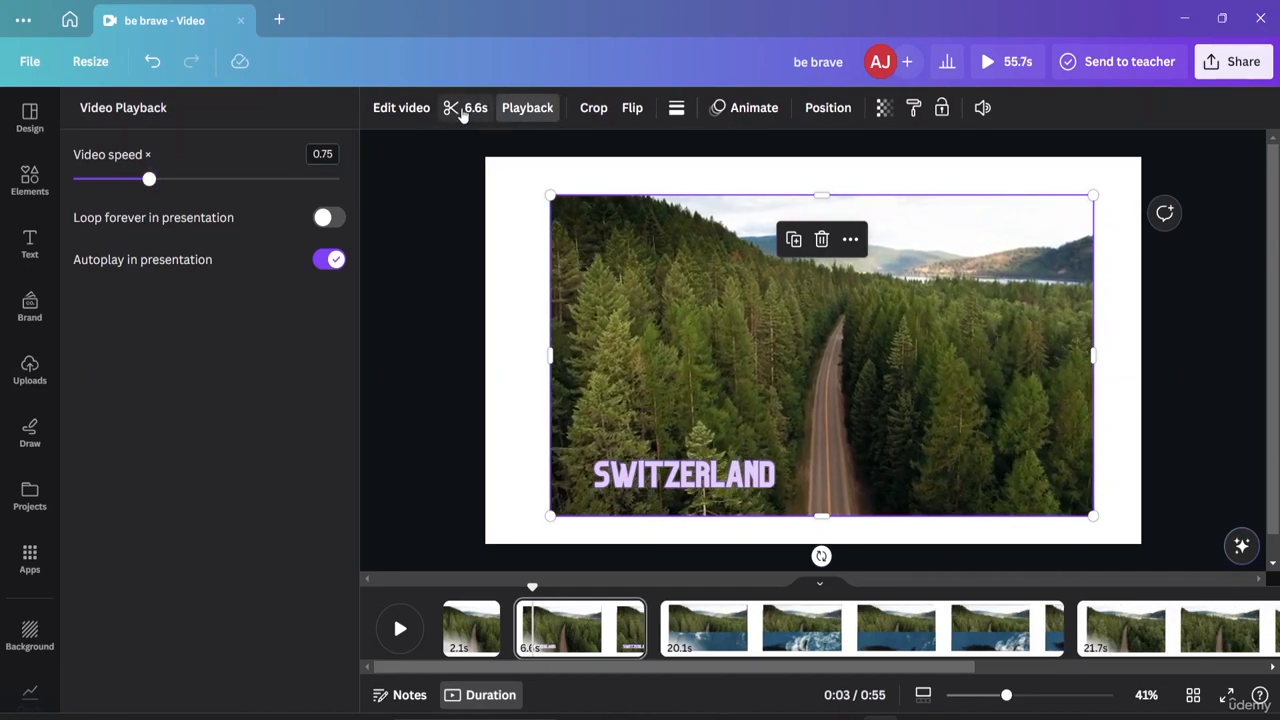
click(386, 109)
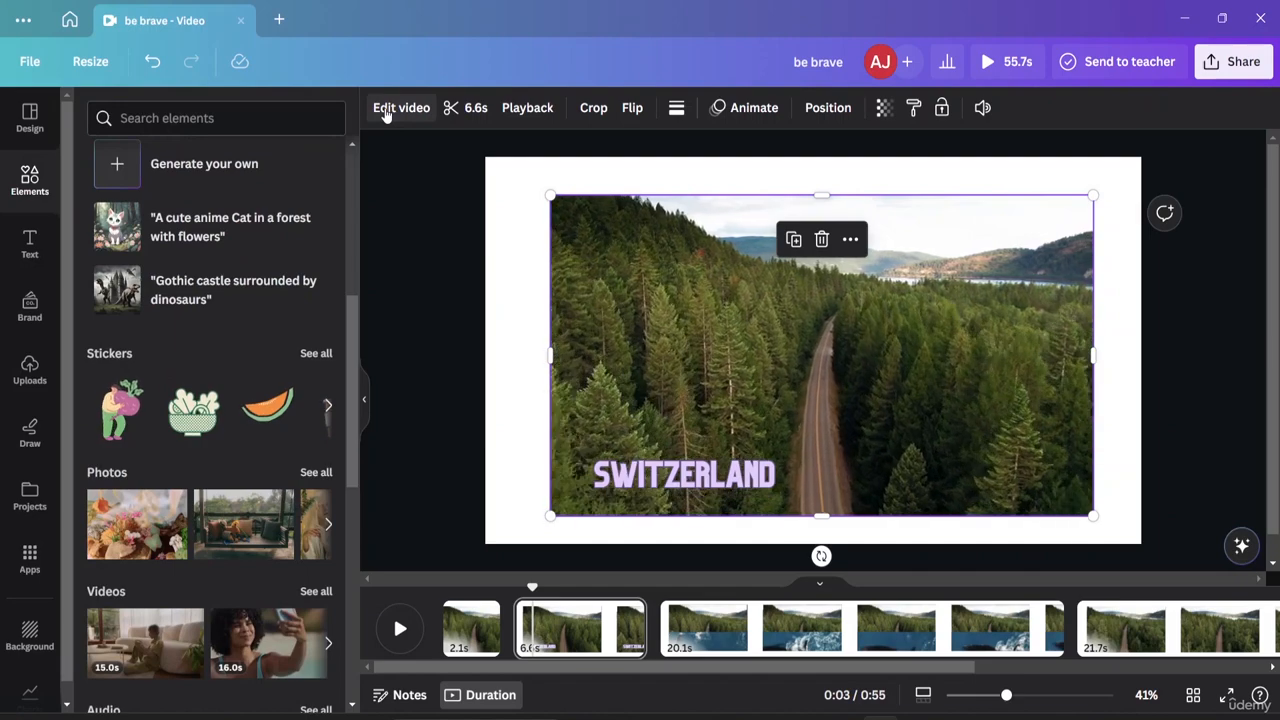
scroll(205, 215, down, 6)
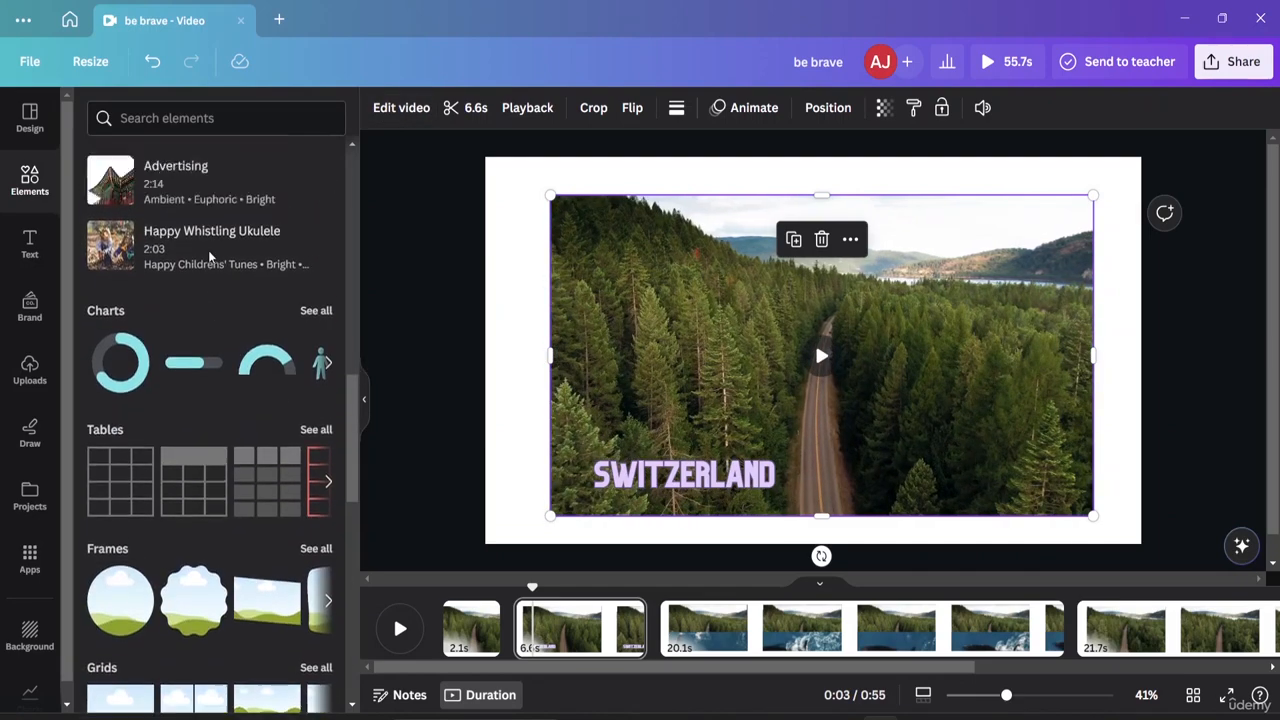
scroll(210, 258, up, 2)
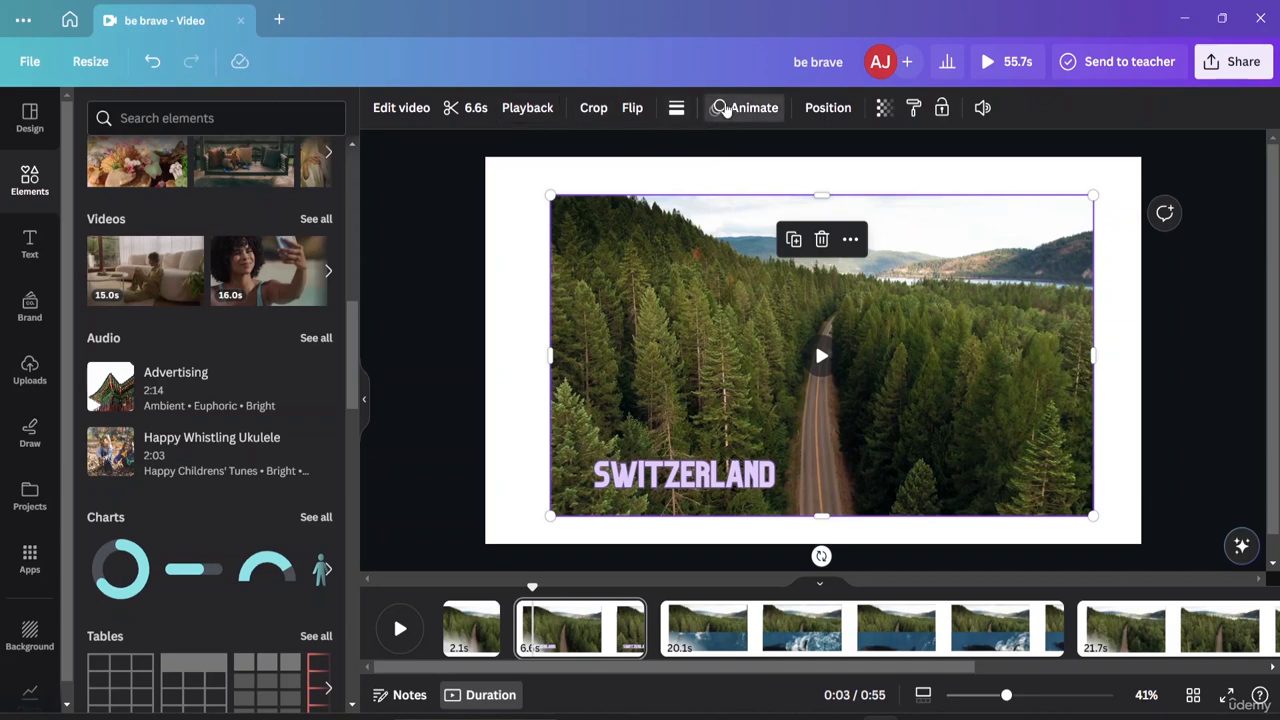
Scrub the clip to about 1.1 seconds and select the SWITZERLAND title.
click(726, 110)
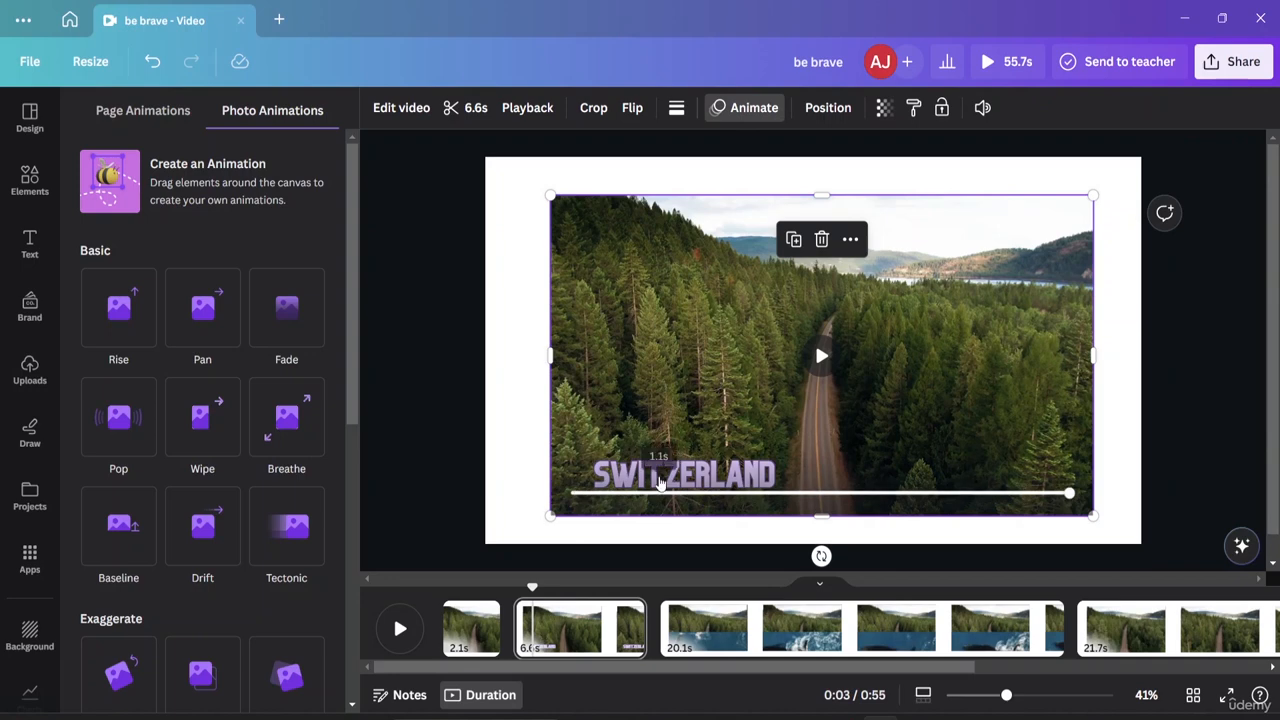
click(659, 489)
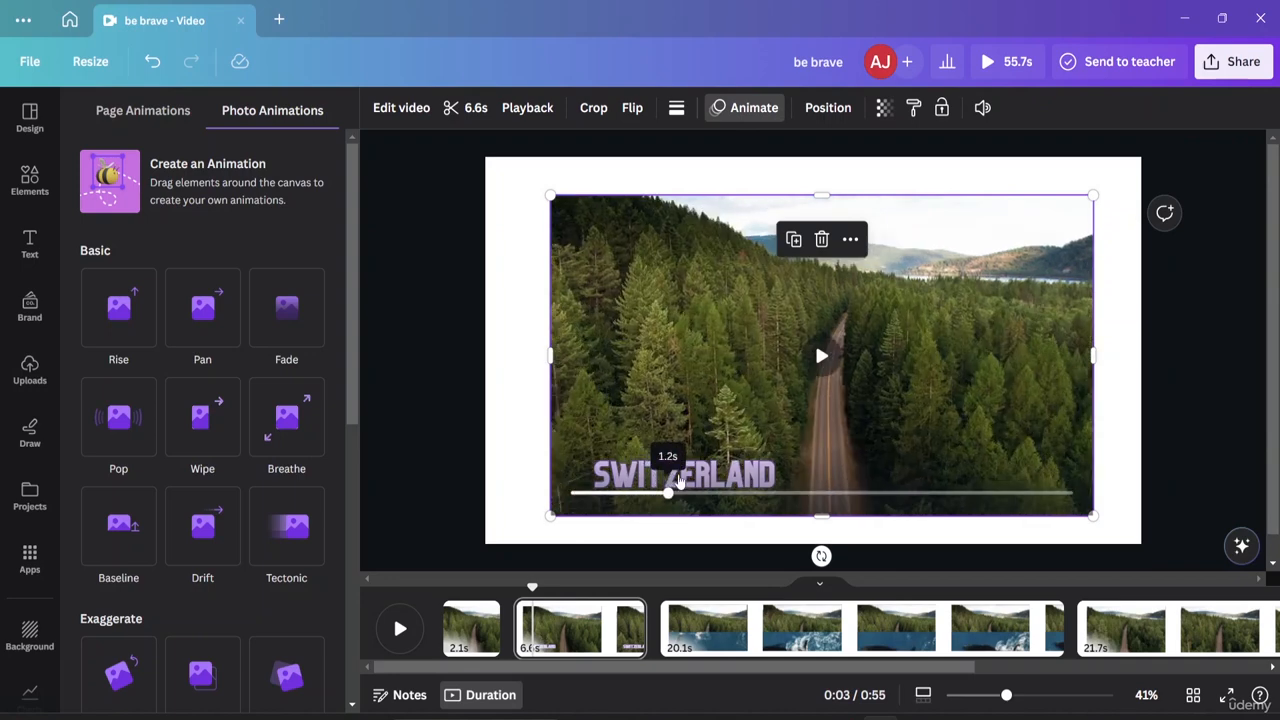
click(508, 390)
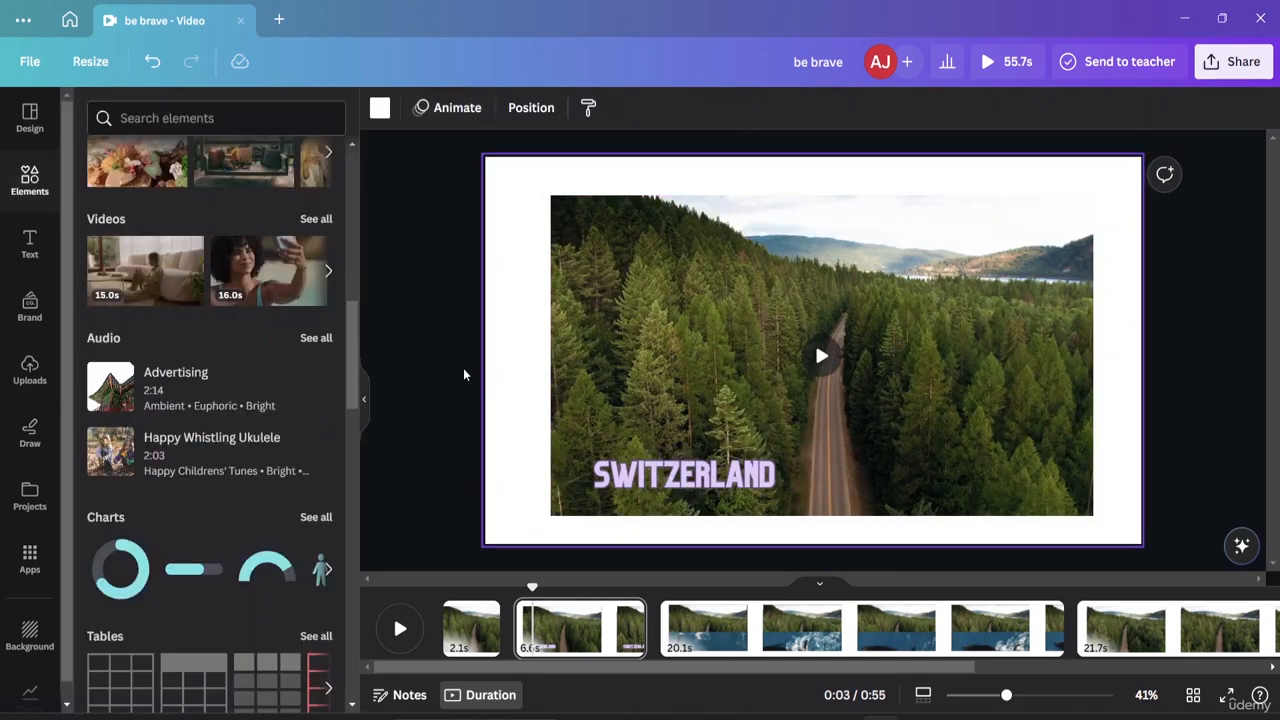
click(462, 373)
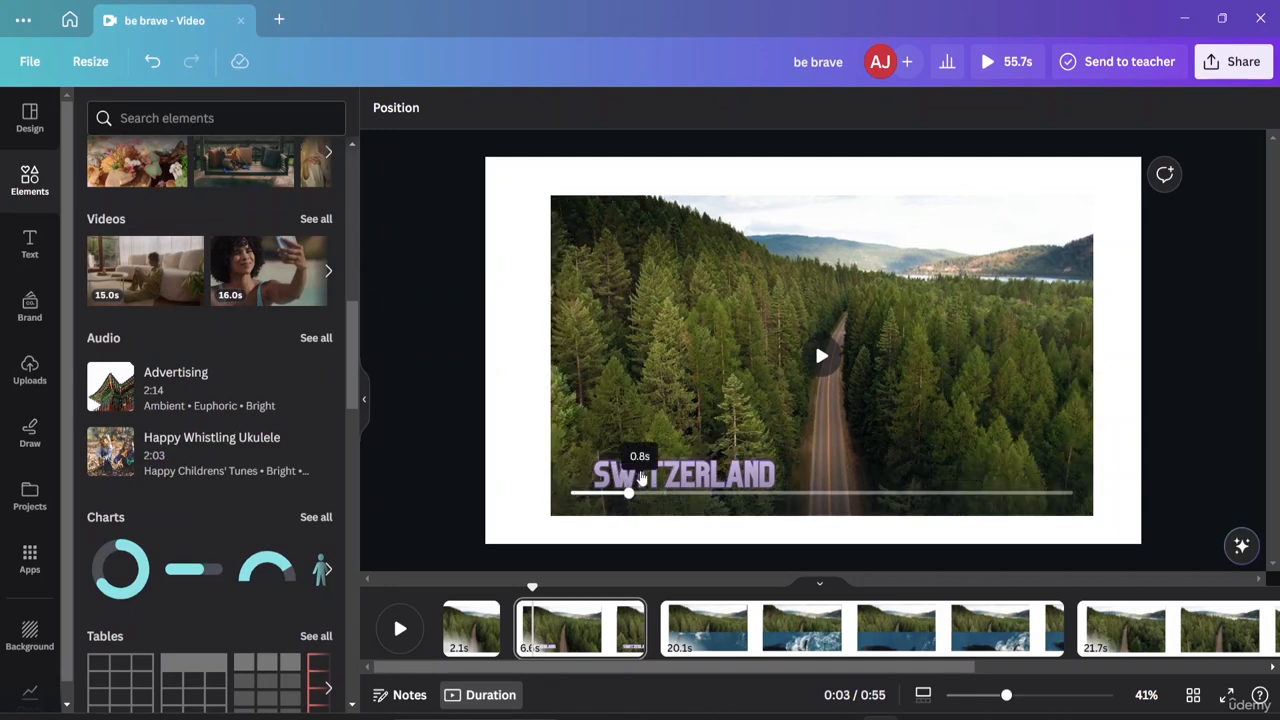
drag(641, 481, 664, 481)
click(686, 458)
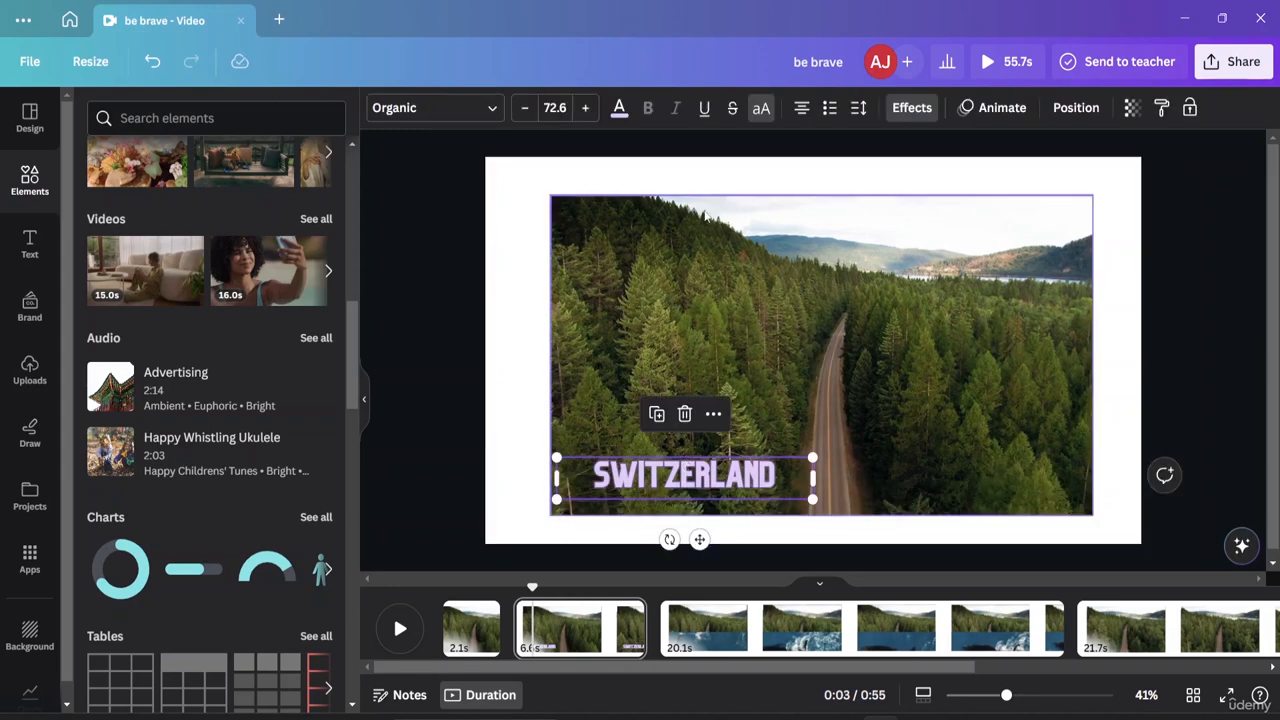
Try Pan, Fade and Wipe animations on the title, then settle on Rise.
click(1017, 114)
click(136, 330)
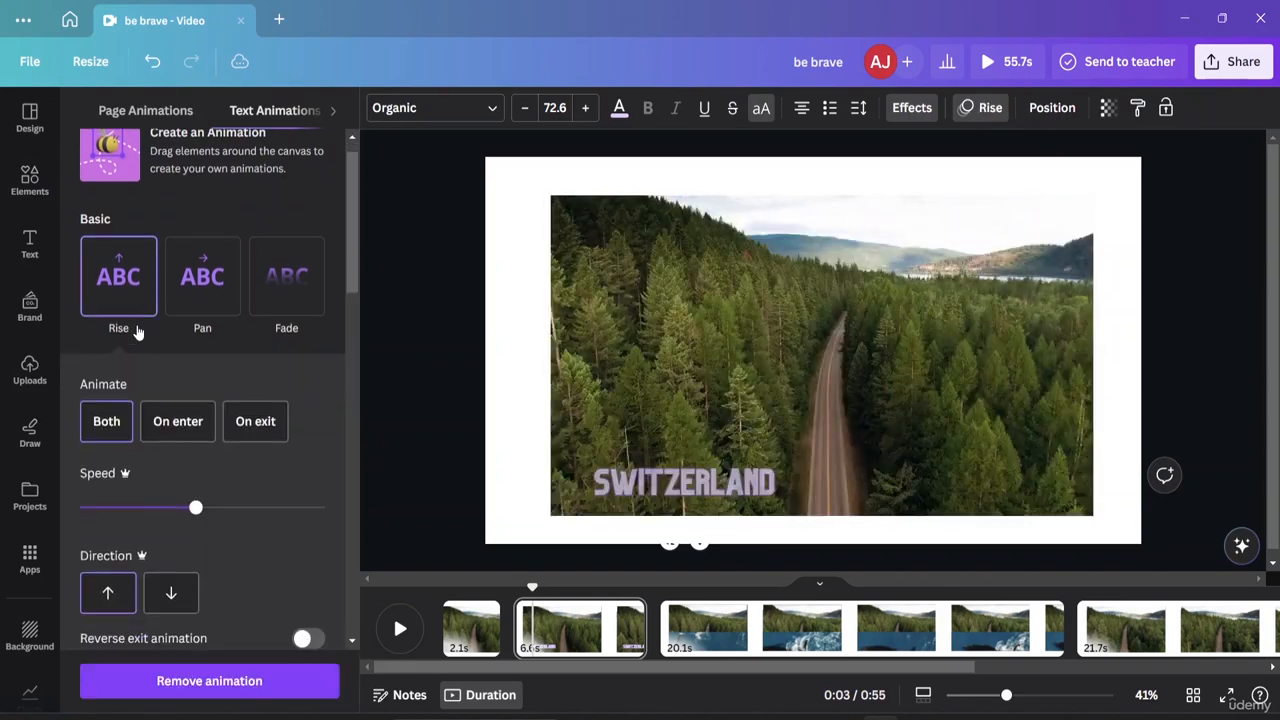
click(203, 290)
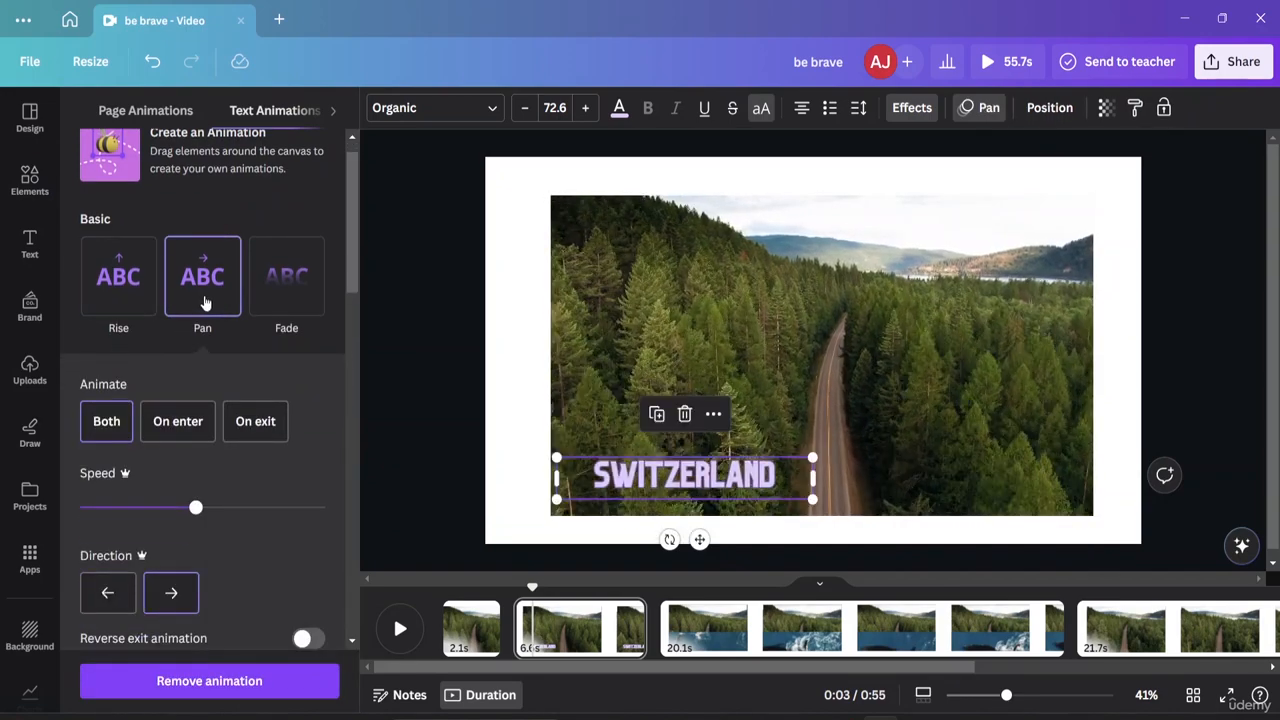
click(281, 307)
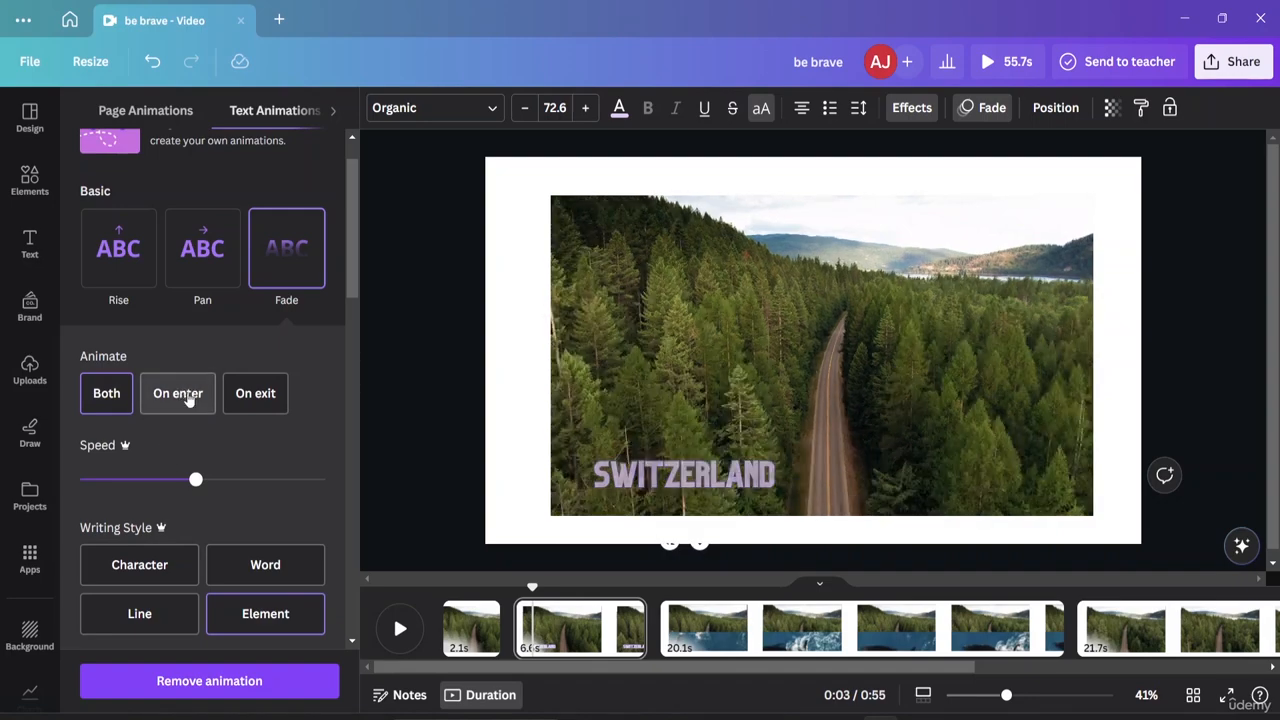
scroll(176, 390, down, 3)
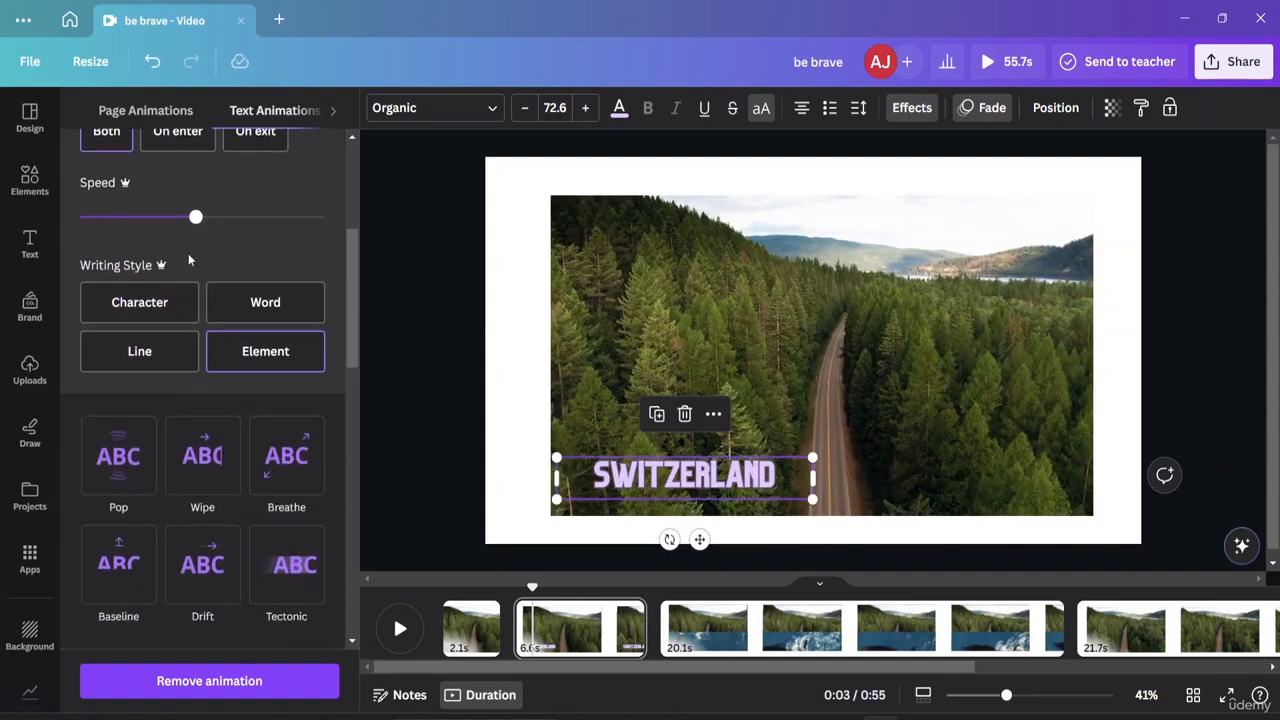
drag(208, 218, 232, 224)
drag(231, 217, 147, 217)
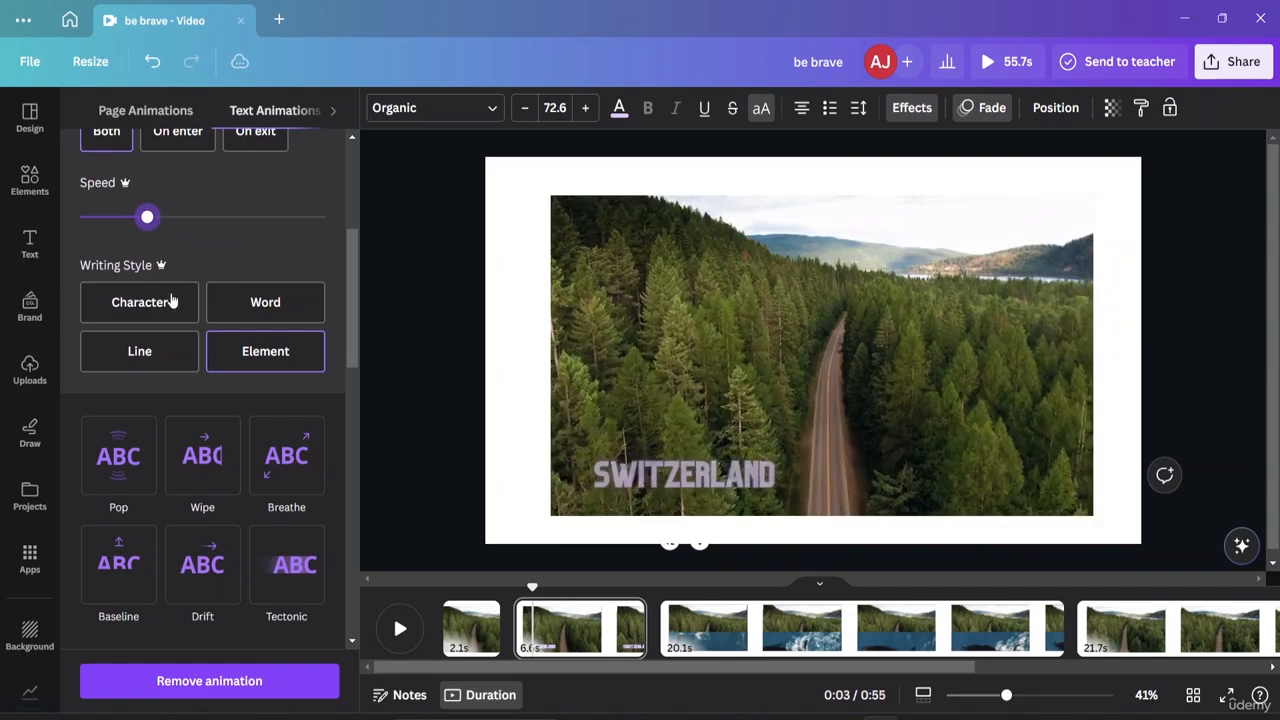
click(191, 474)
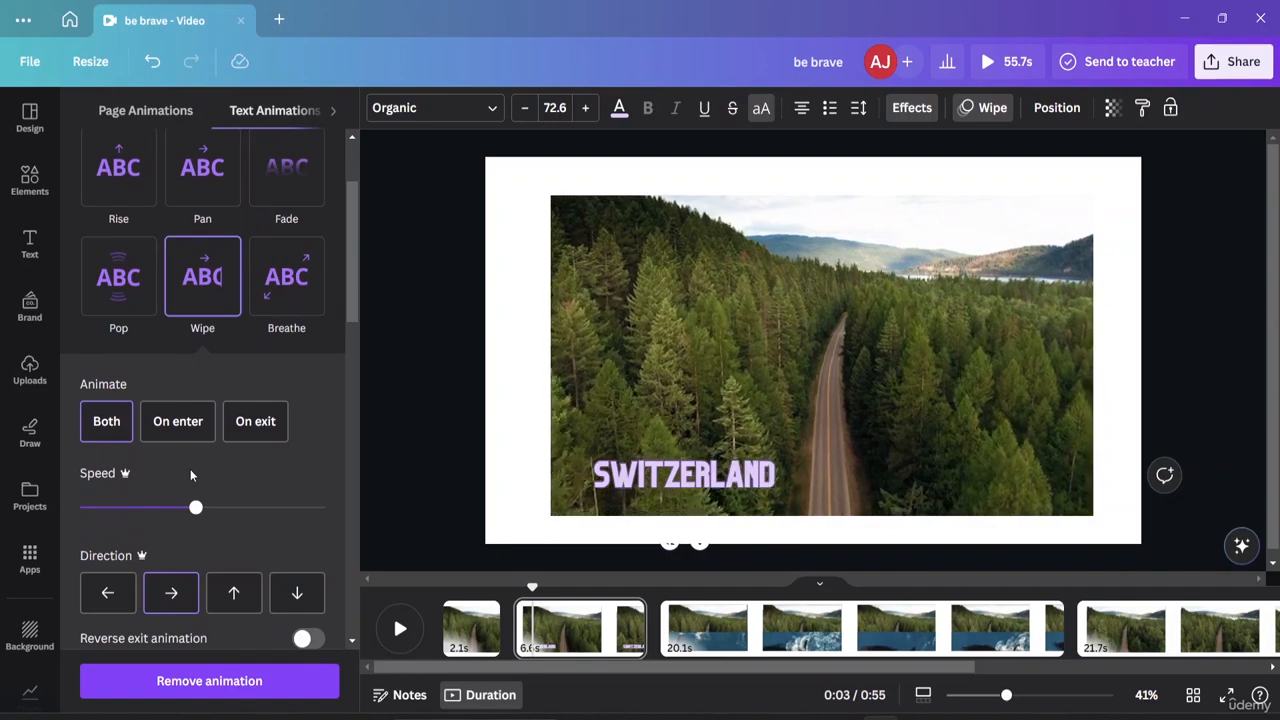
scroll(188, 364, down, 3)
scroll(150, 350, up, 5)
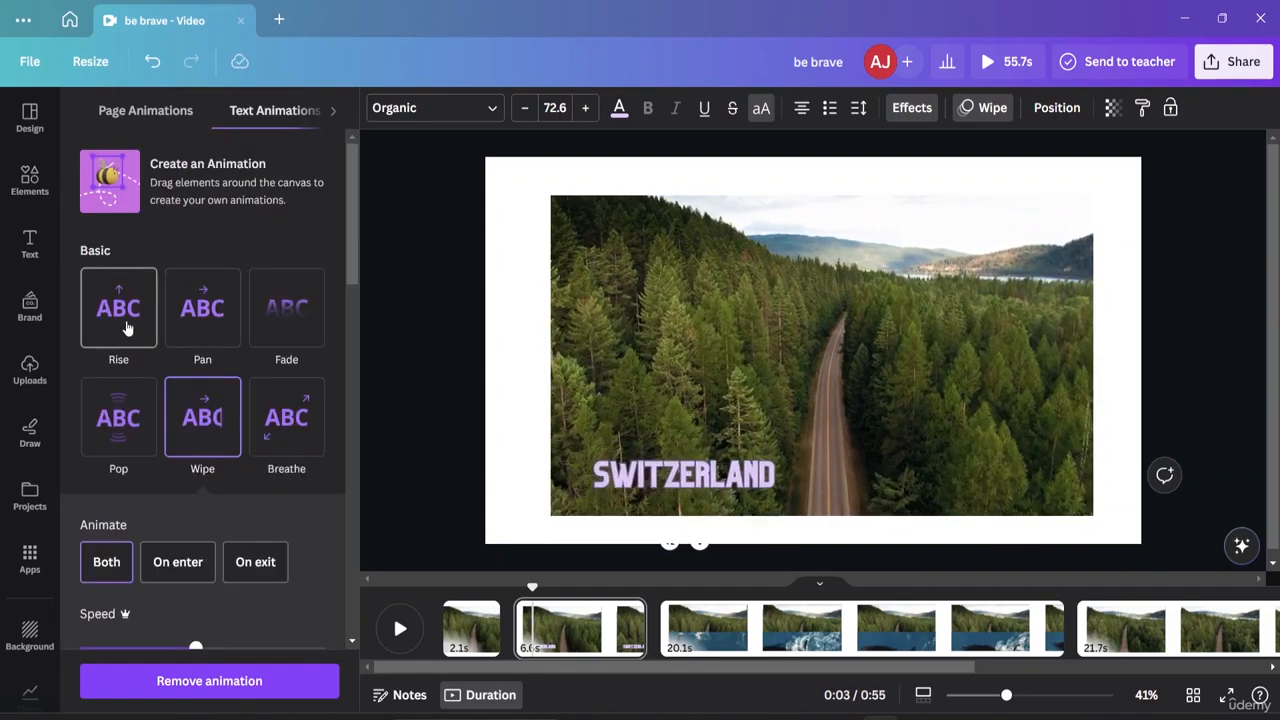
click(126, 330)
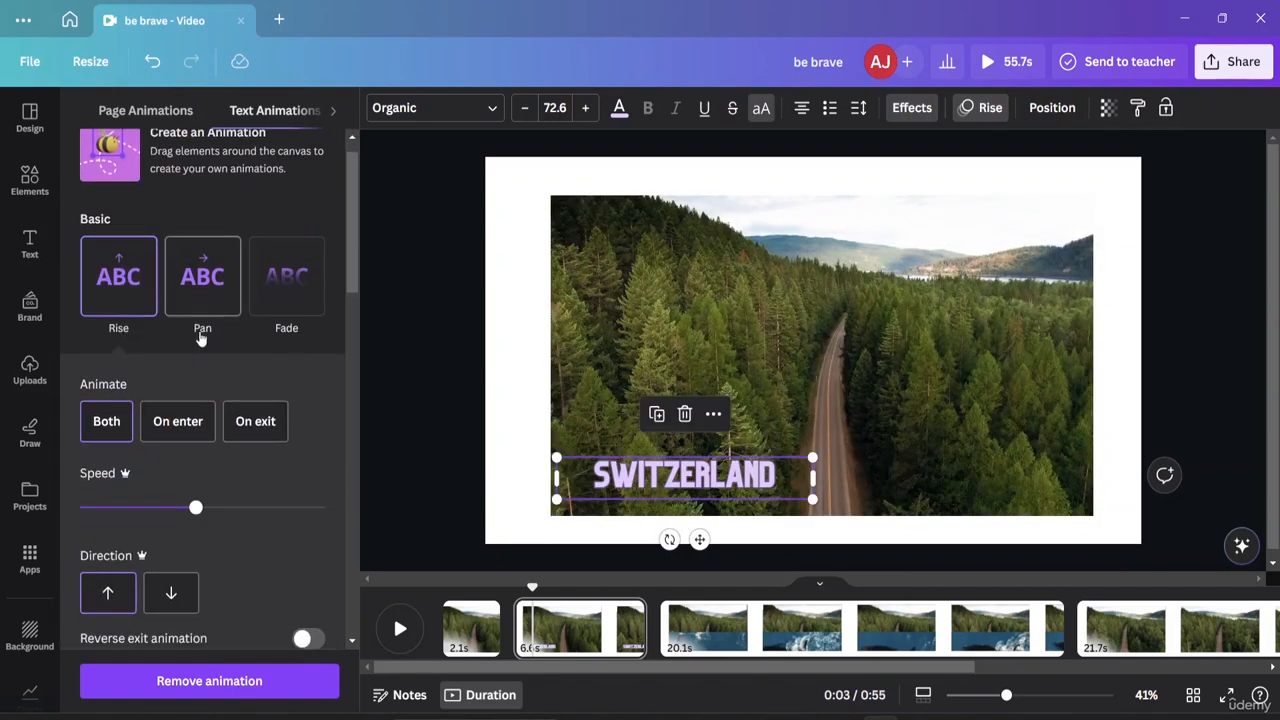
click(415, 299)
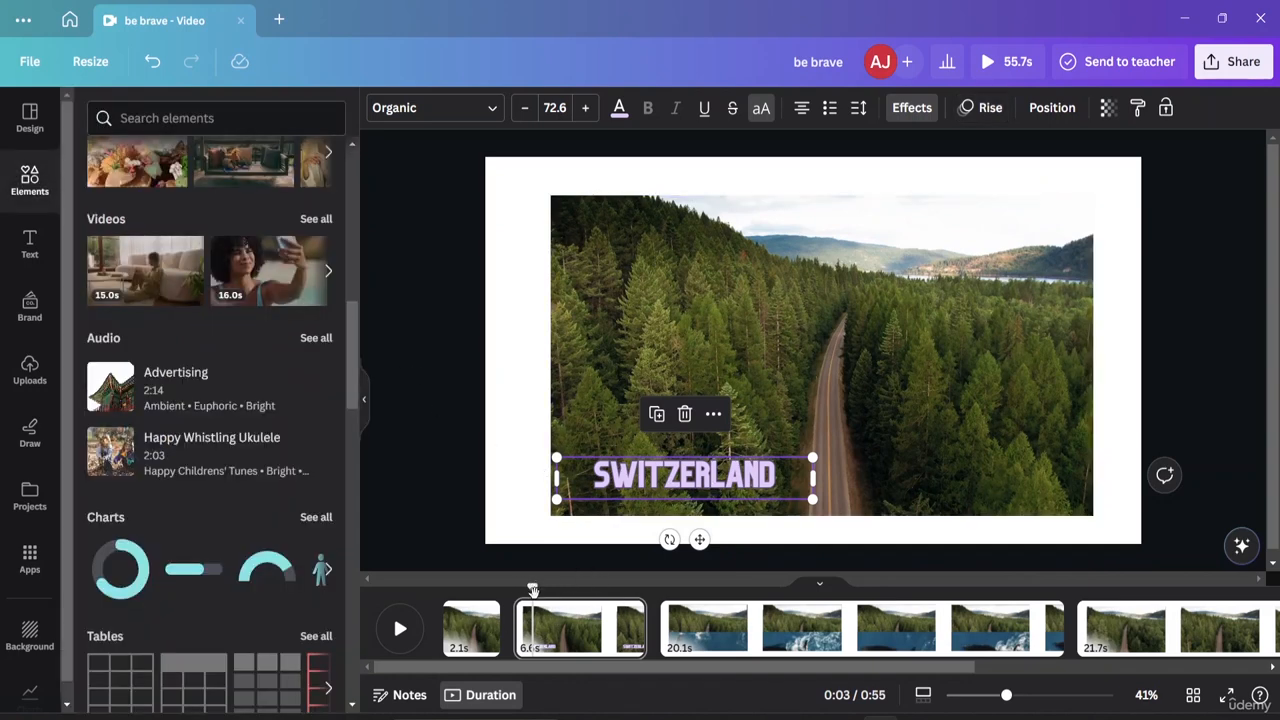
Rewind and play the preview of the rising title, then select page 2.
drag(531, 584, 483, 587)
key(space)
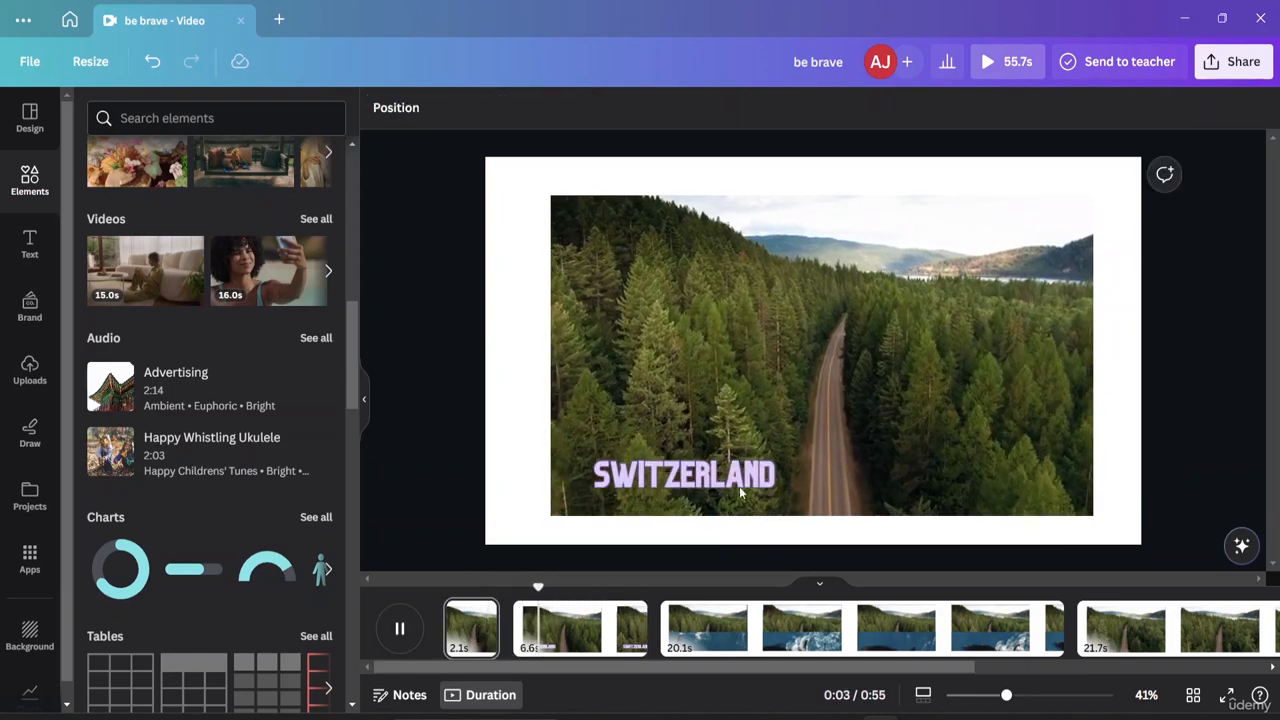
click(731, 489)
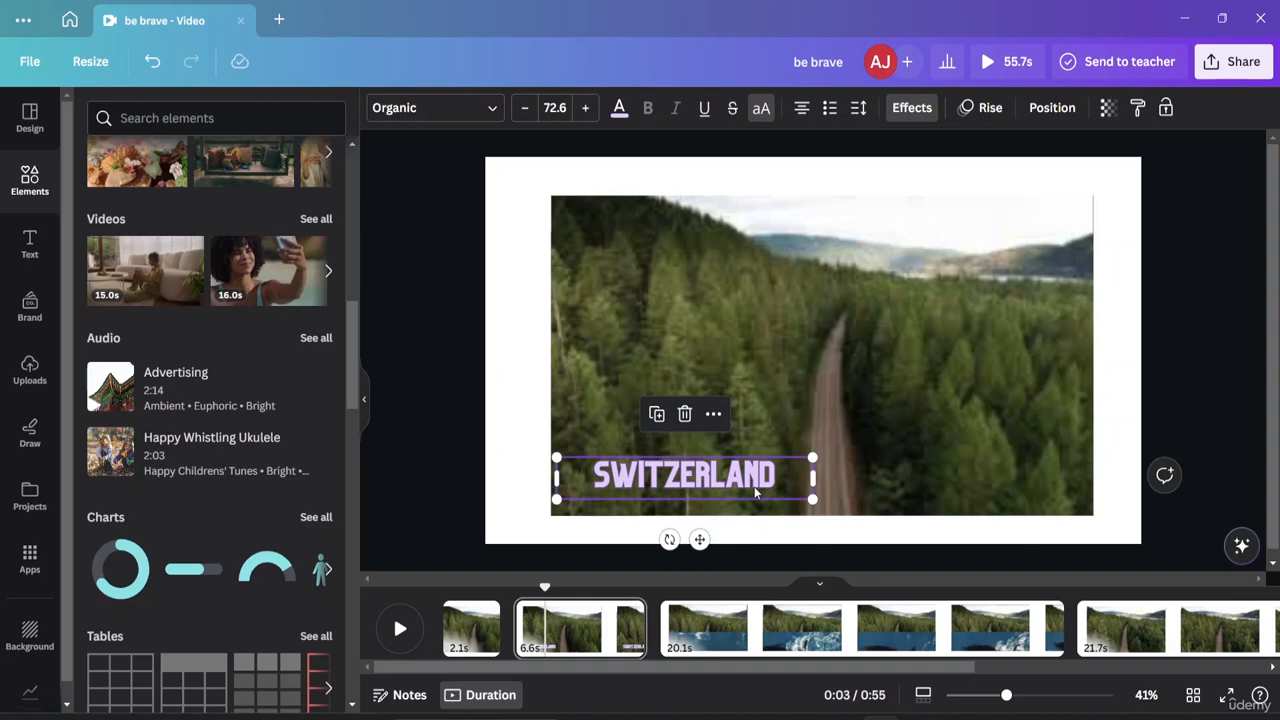
click(870, 485)
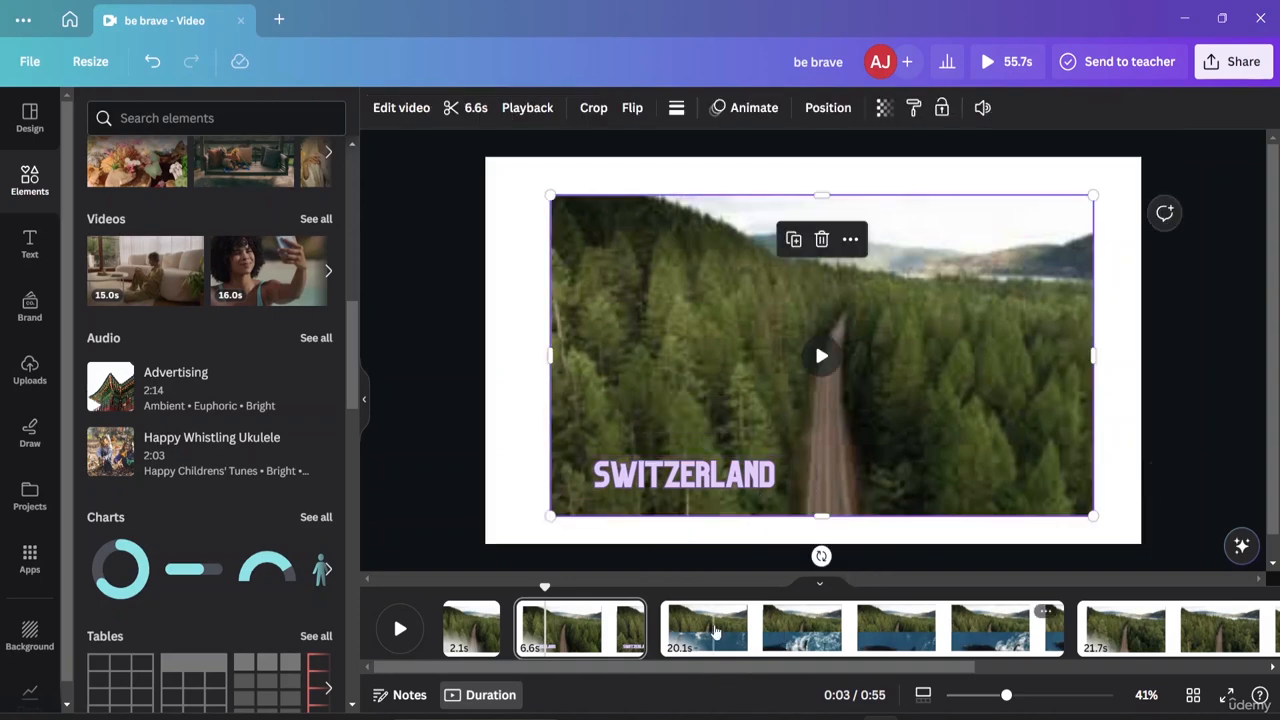
click(384, 382)
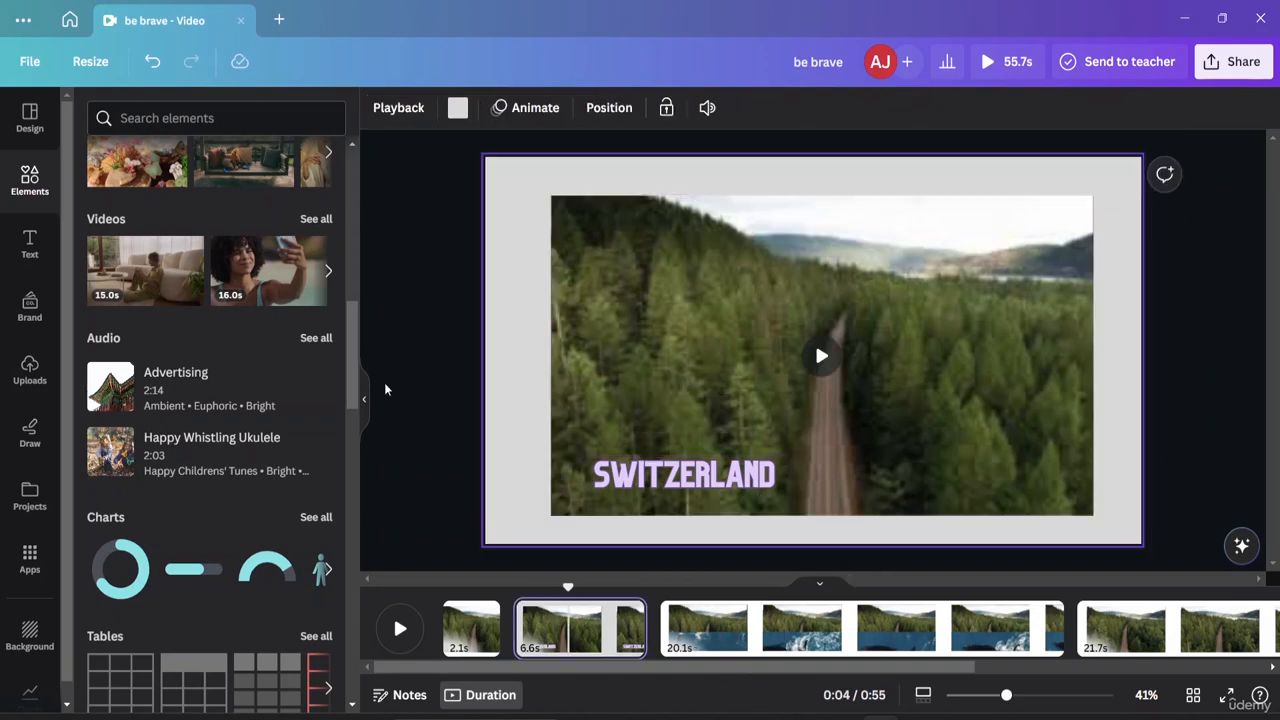
Set page 2's background colour to the medium grey solid swatch.
click(518, 343)
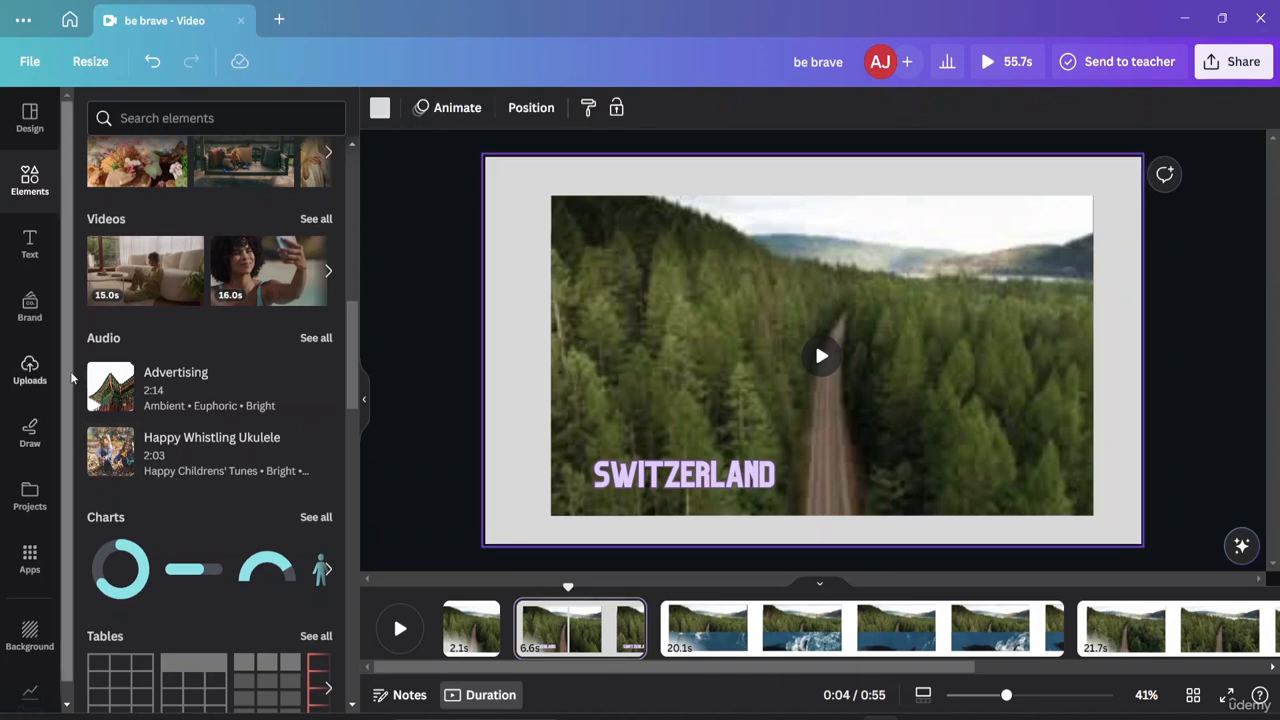
scroll(212, 513, down, 6)
scroll(212, 510, up, 10)
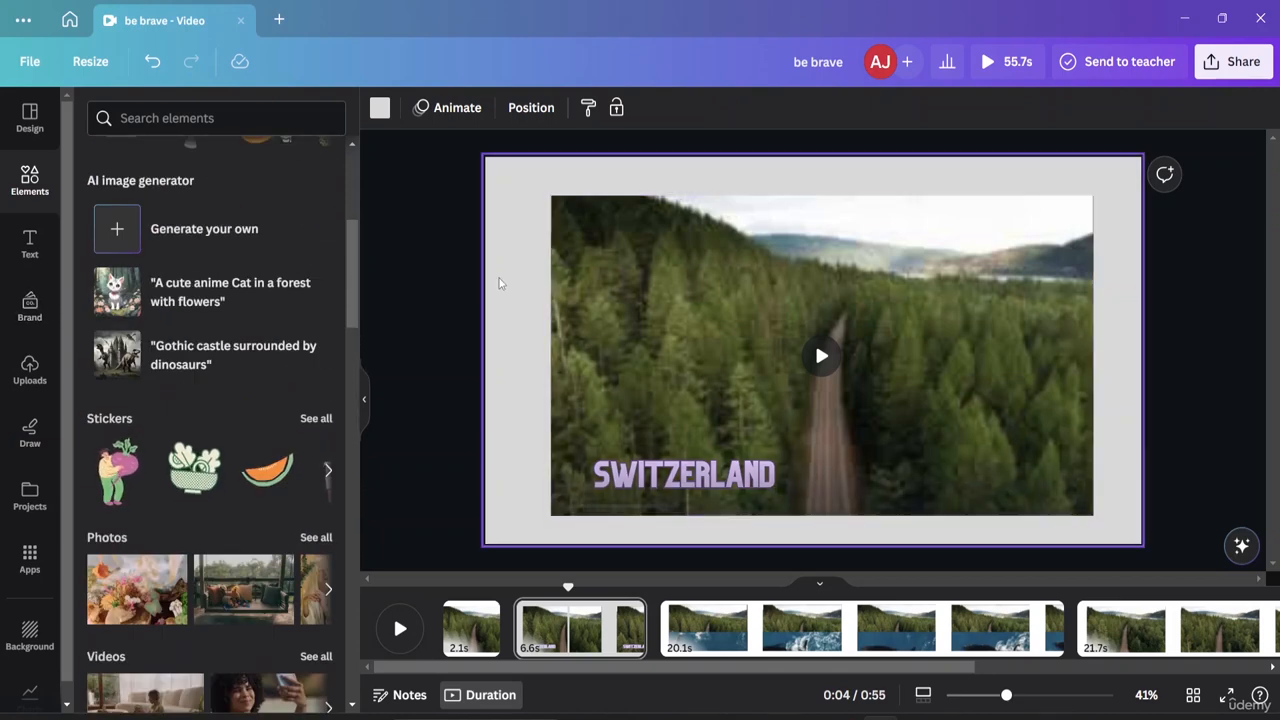
click(380, 108)
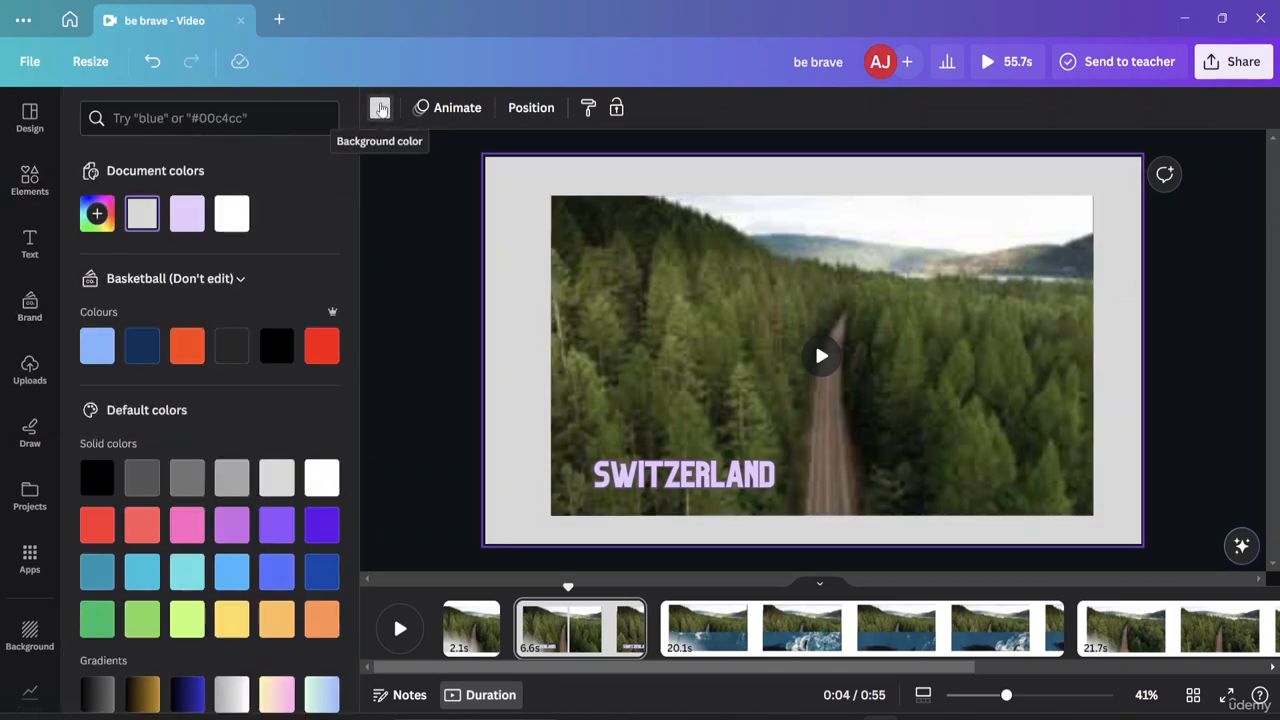
click(380, 108)
click(381, 109)
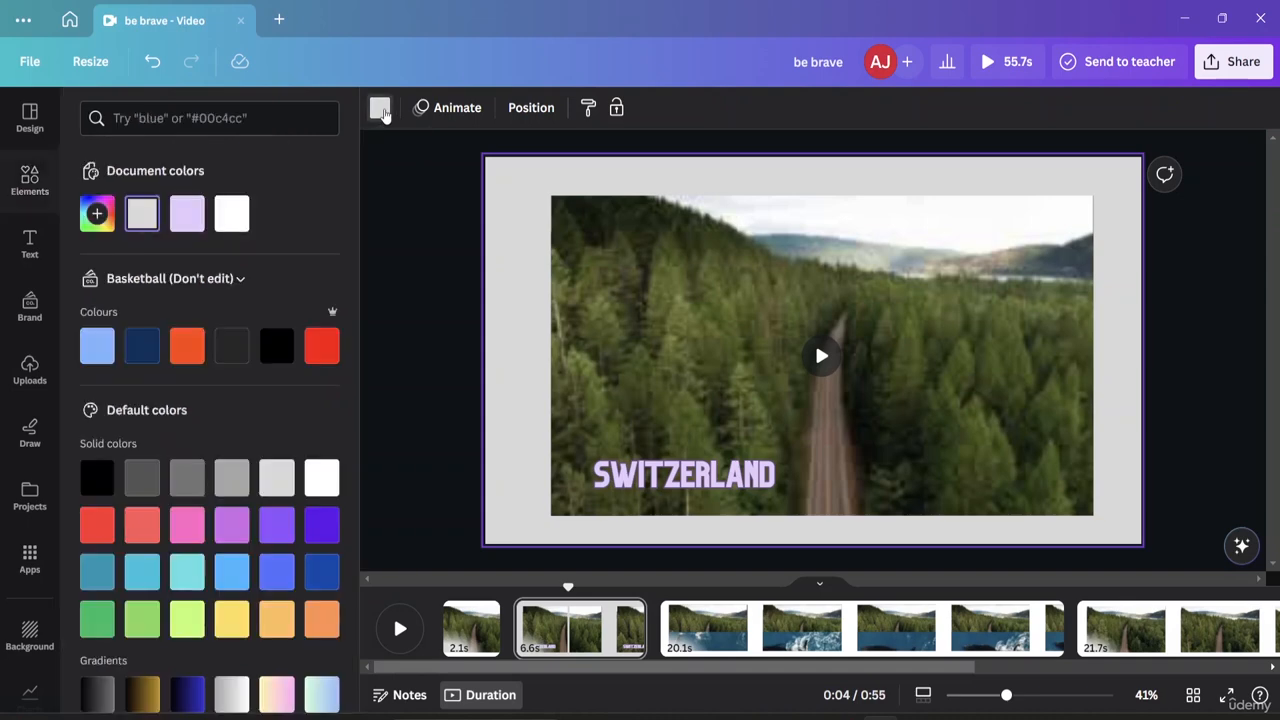
click(231, 477)
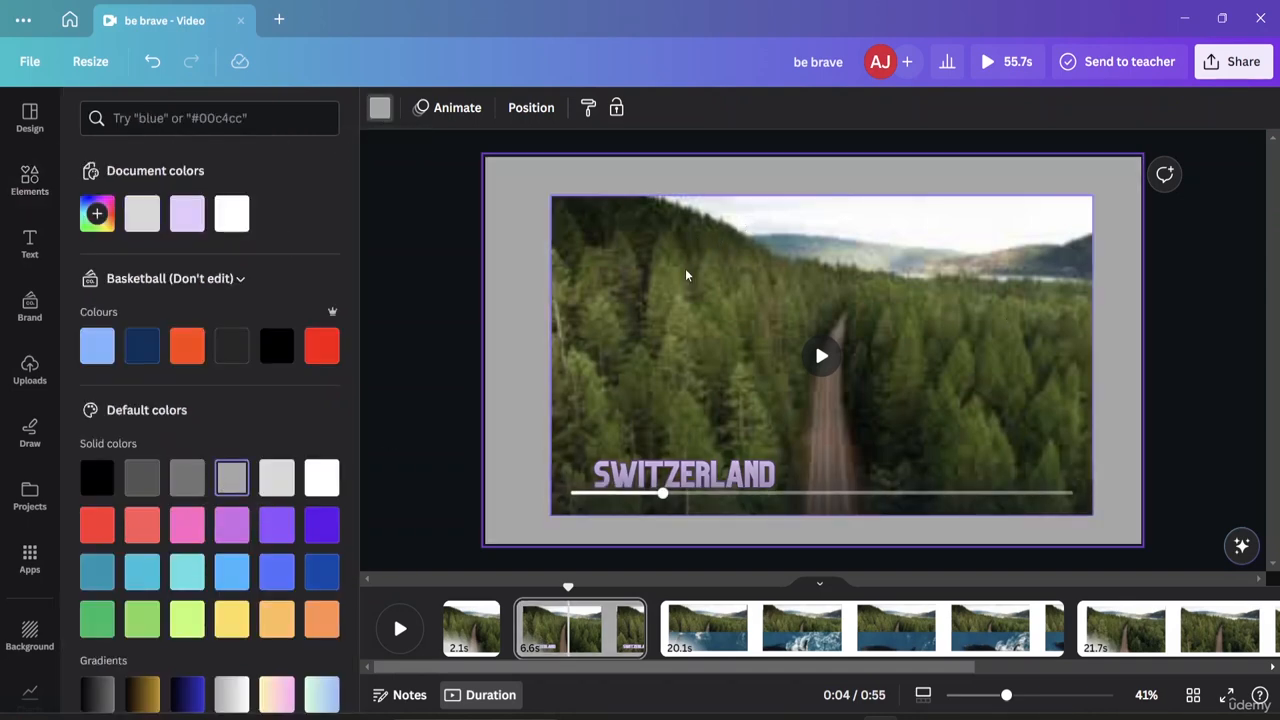
click(412, 237)
Nudge the forest video clip slightly left and up on the grey page.
click(767, 215)
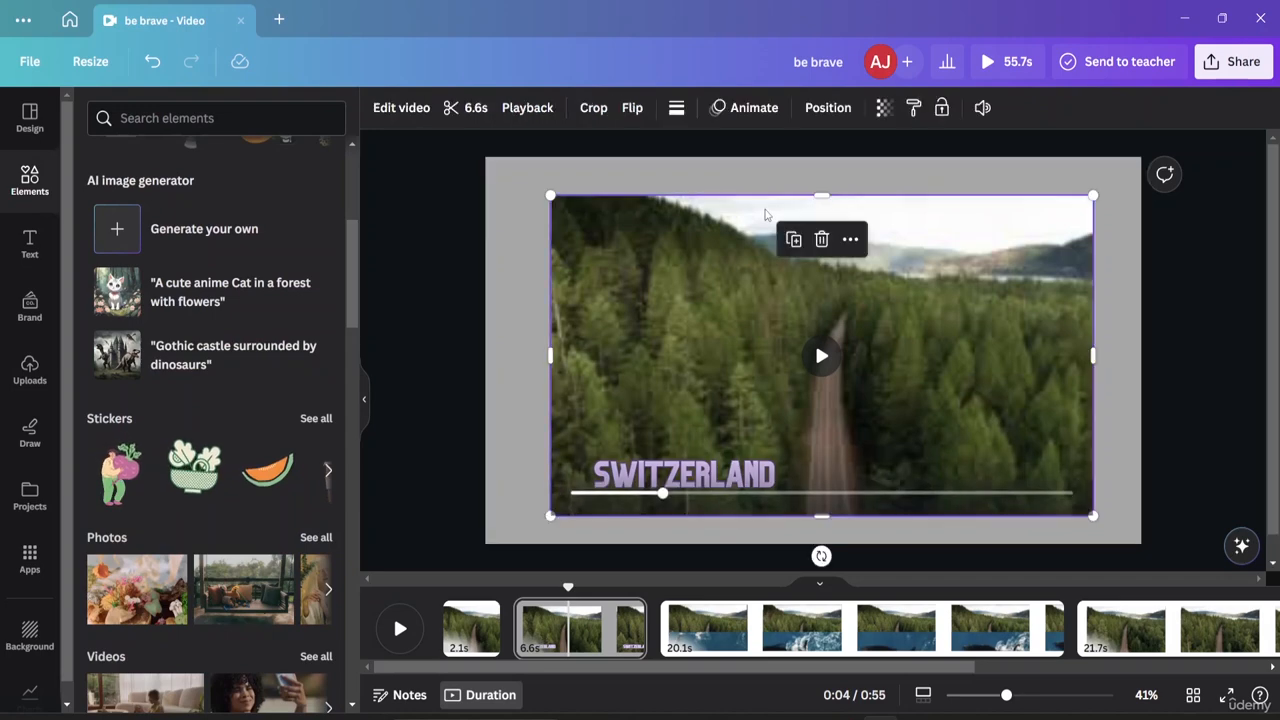
mouse_move(767, 215)
mouse_down()
mouse_move(745, 203)
mouse_move(756, 203)
mouse_up()
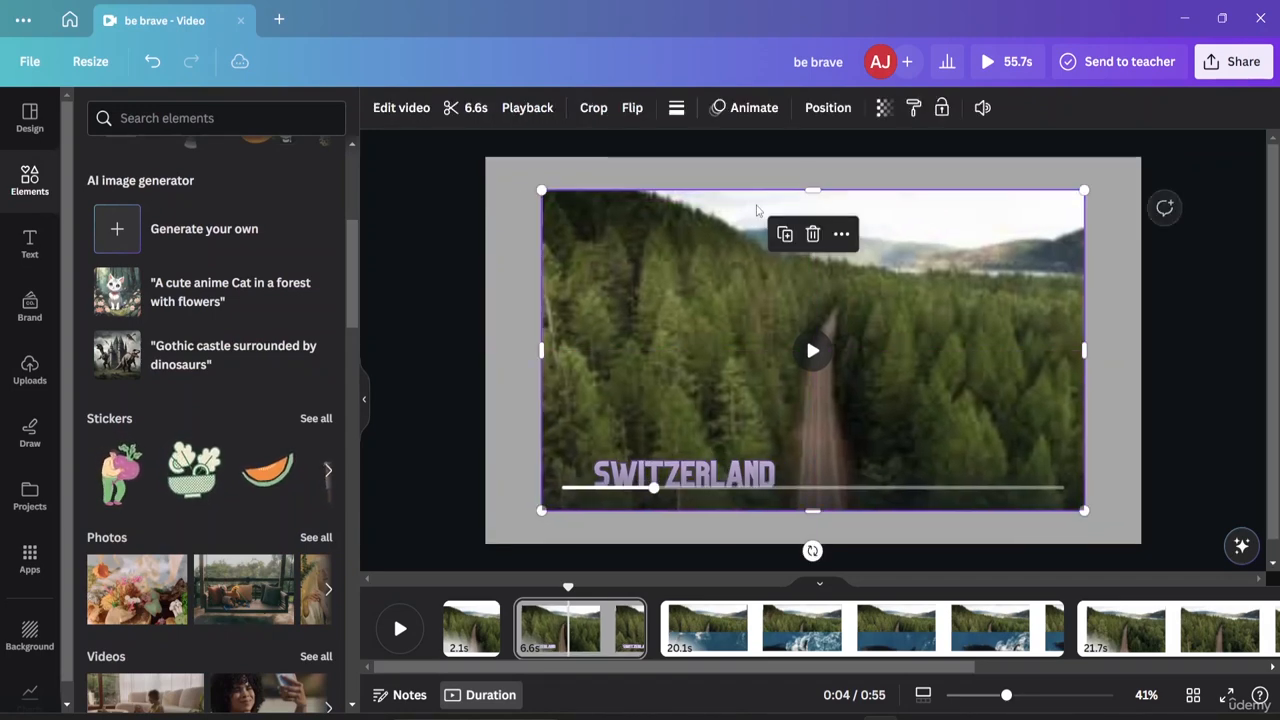
click(1161, 300)
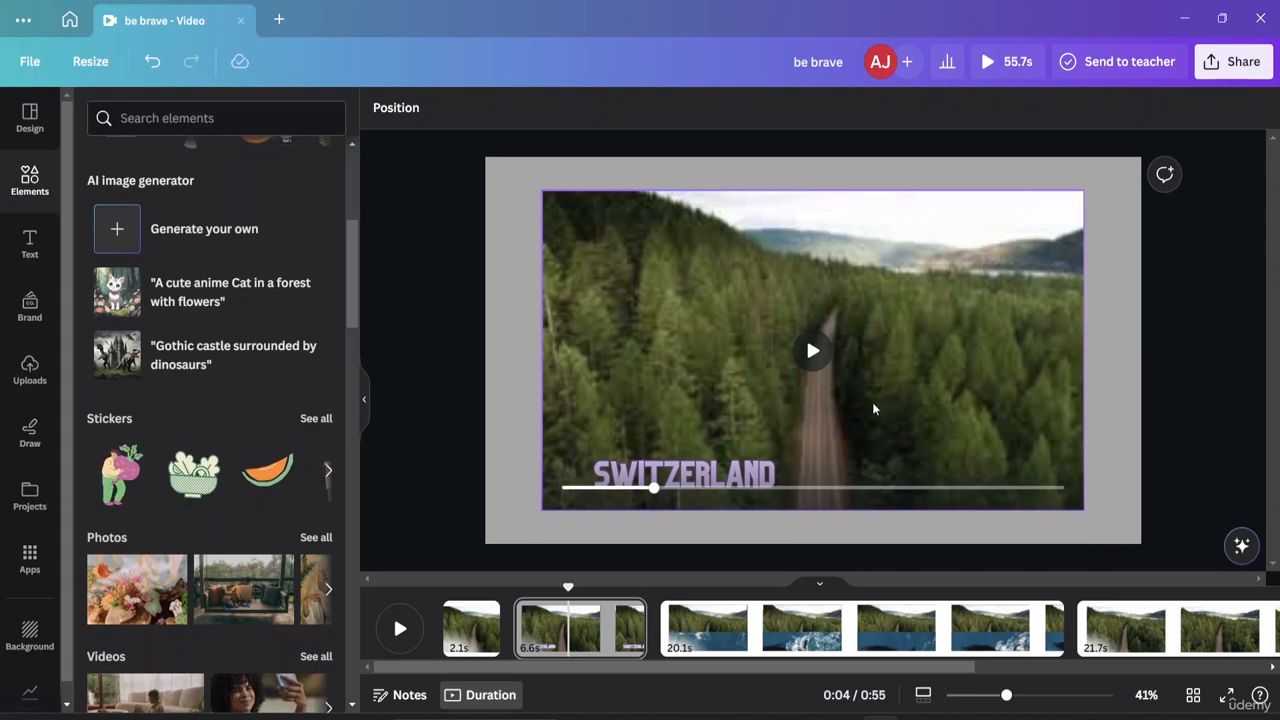
Check the layer order with the SWITZERLAND title selected, then deselect it.
click(620, 462)
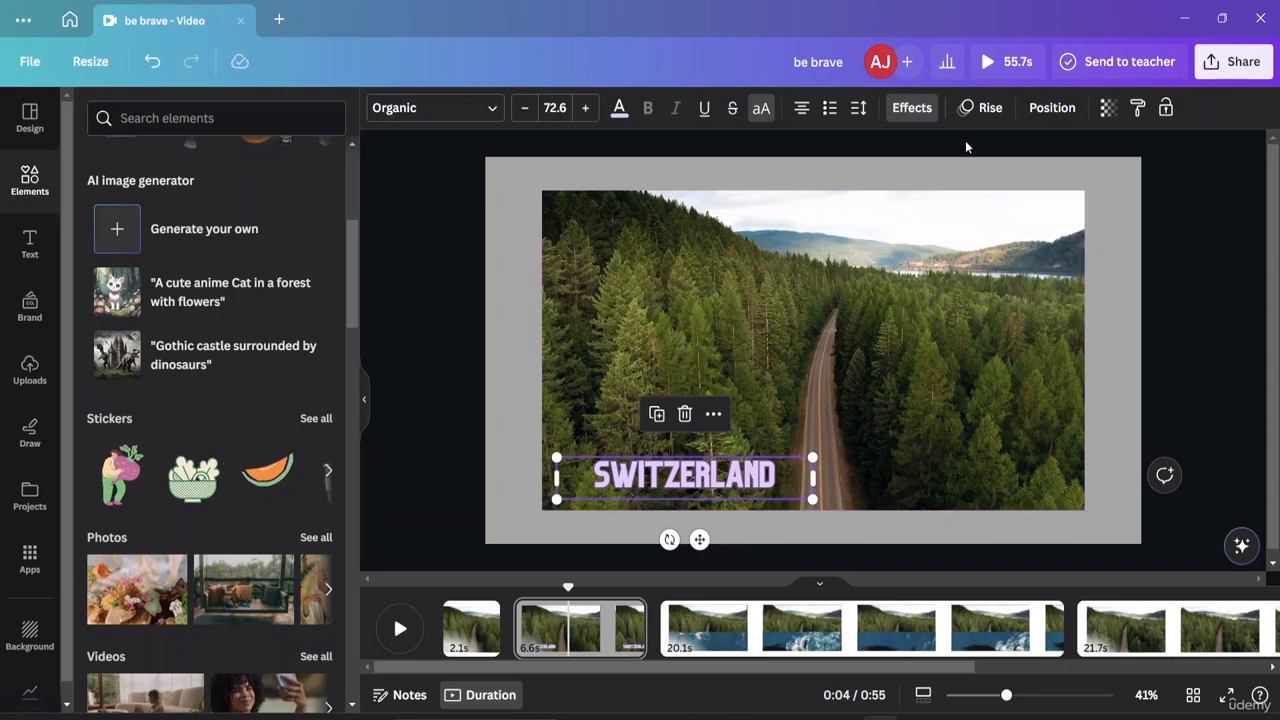
click(1052, 107)
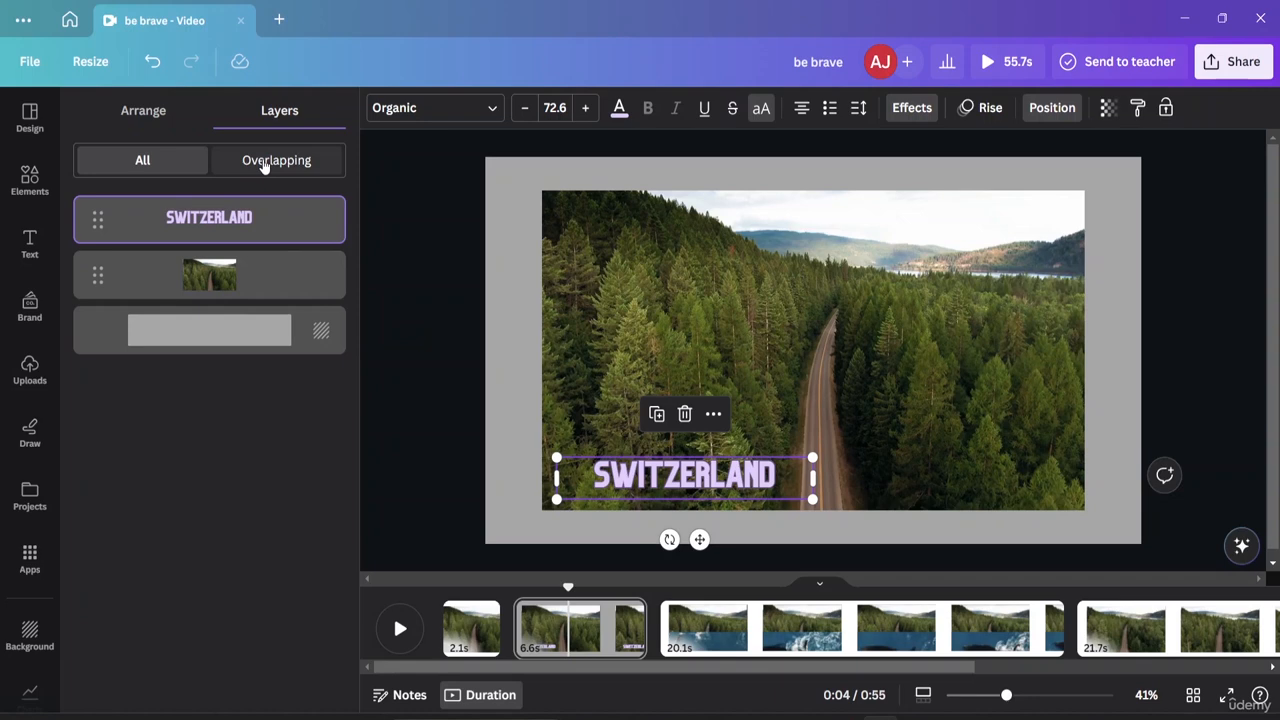
key(alt+1)
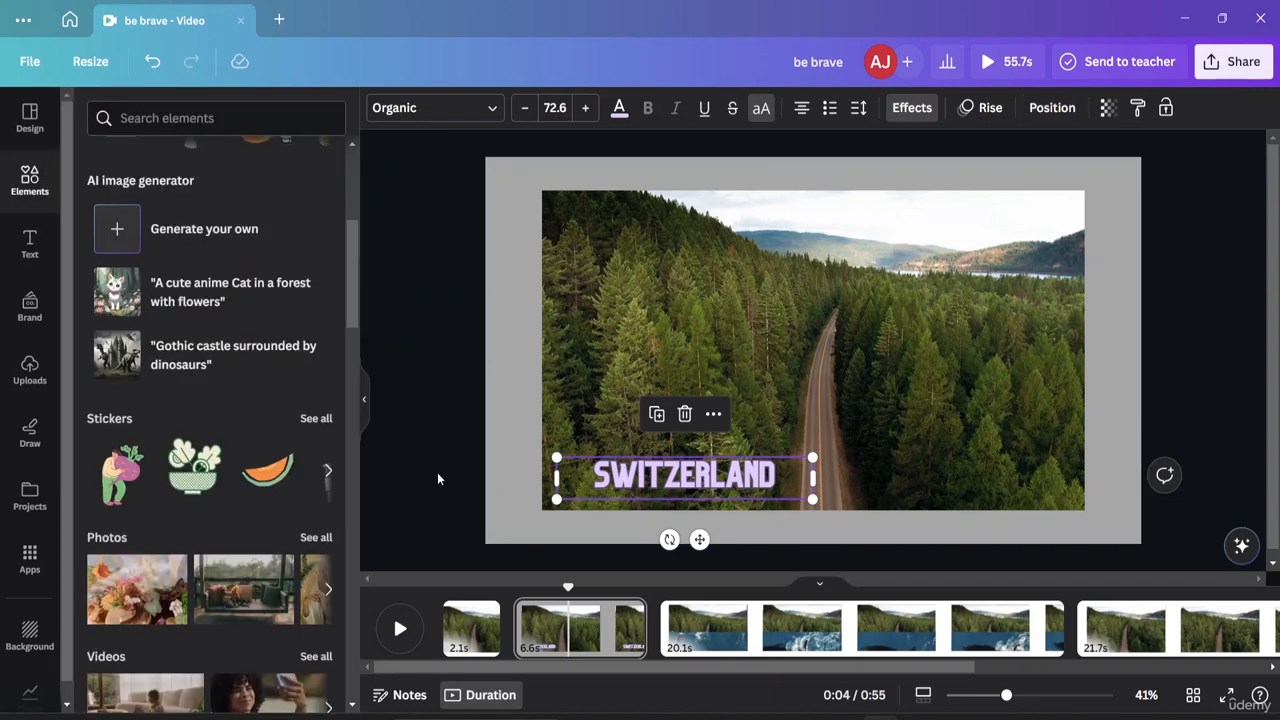
click(434, 517)
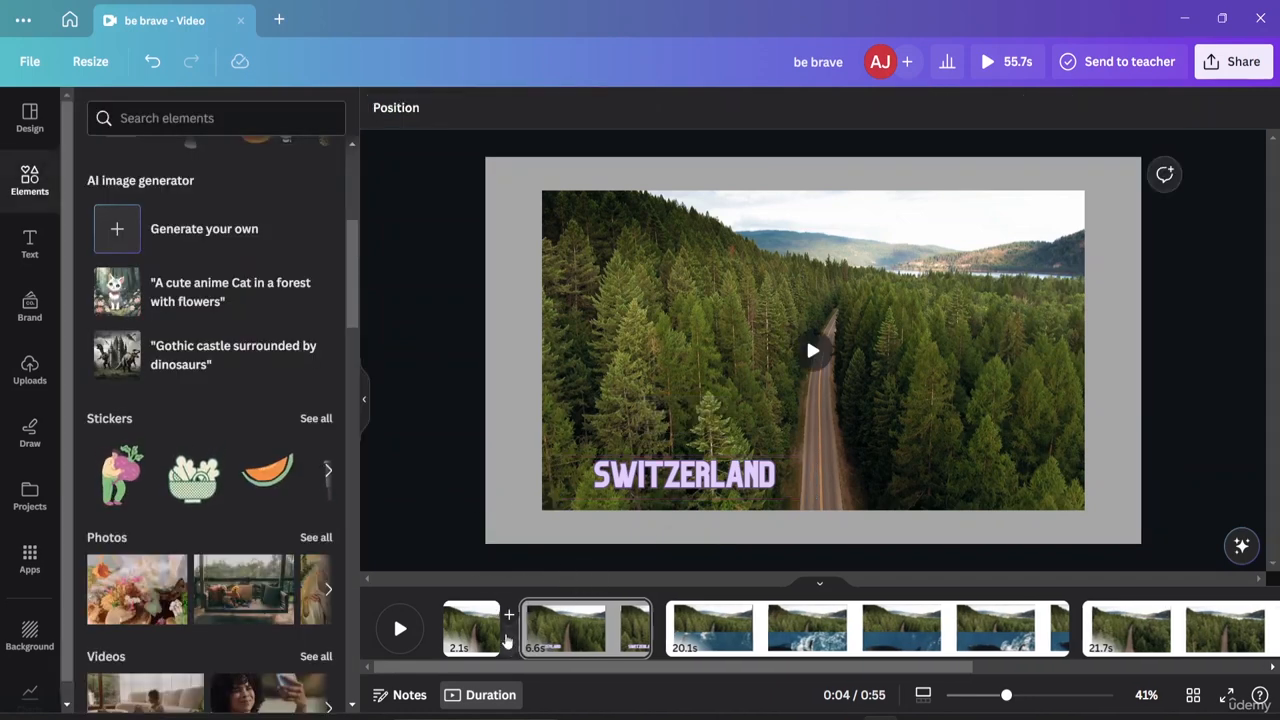
mouse_move(515, 622)
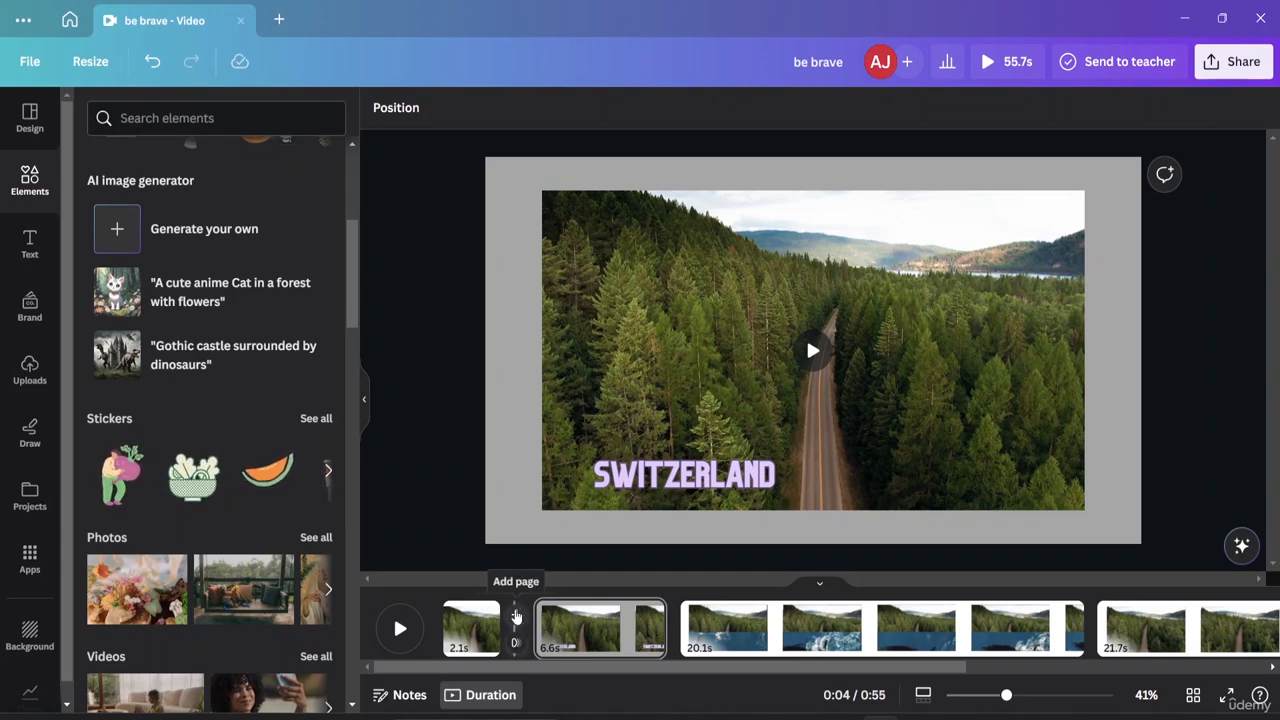
click(516, 617)
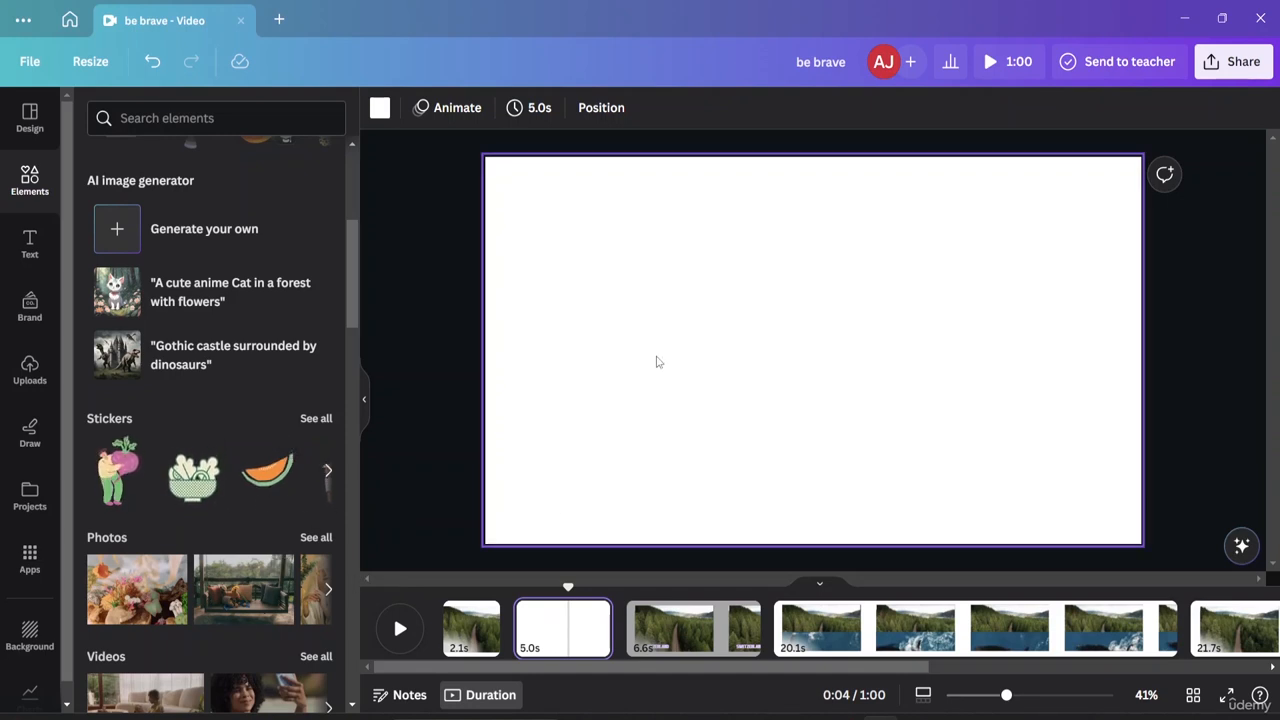
click(587, 633)
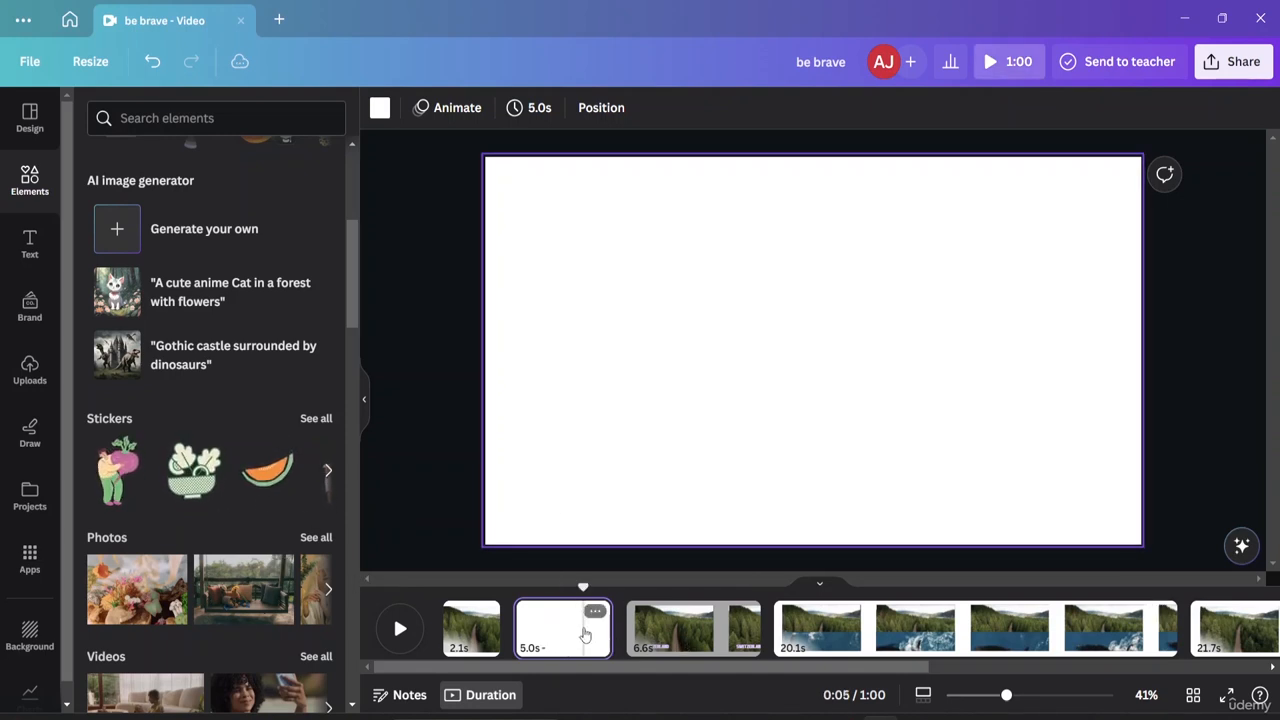
click(595, 614)
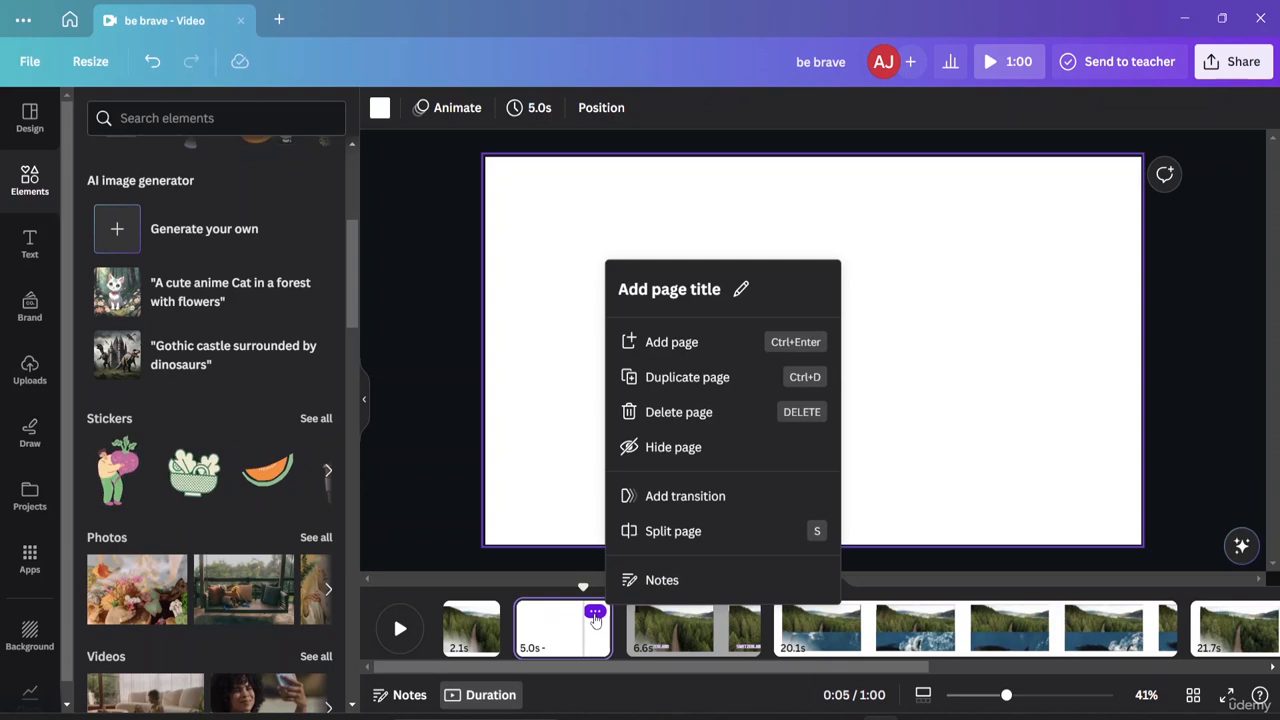
click(665, 412)
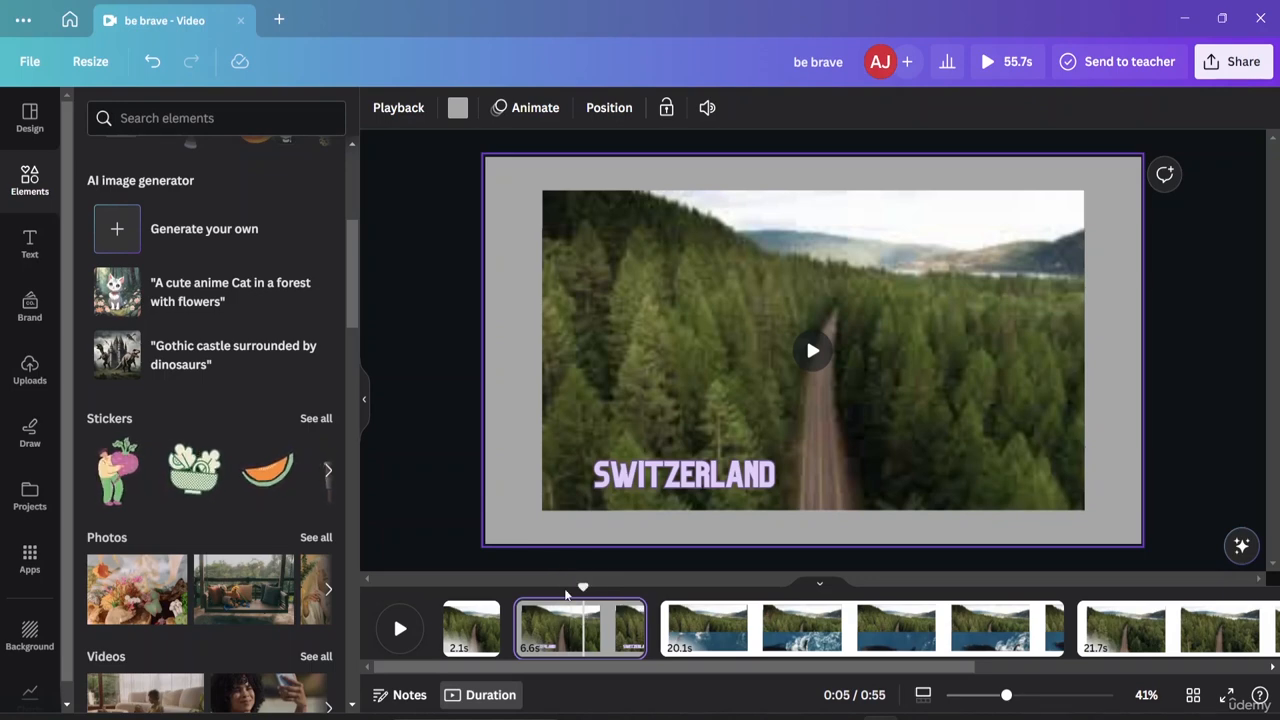
mouse_move(515, 648)
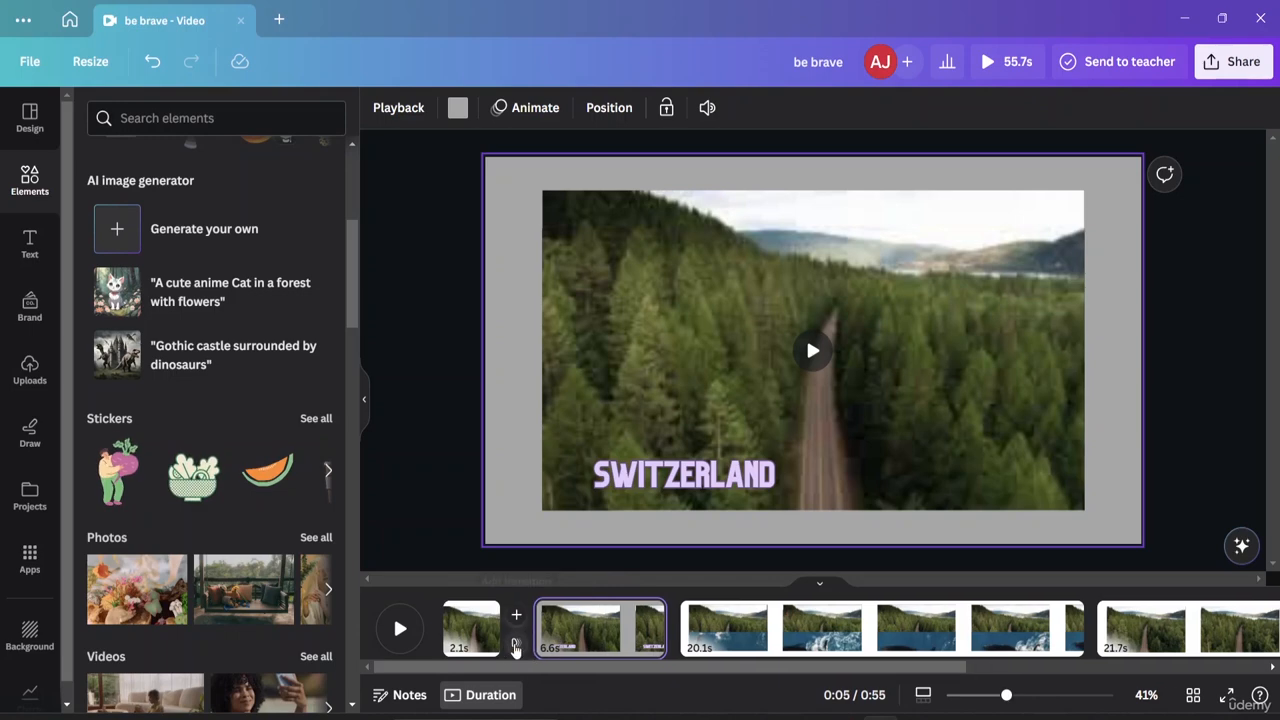
Apply Dissolve between pages 1 and 2, and a rightward Line Wipe after the forest-and-whale page.
click(515, 642)
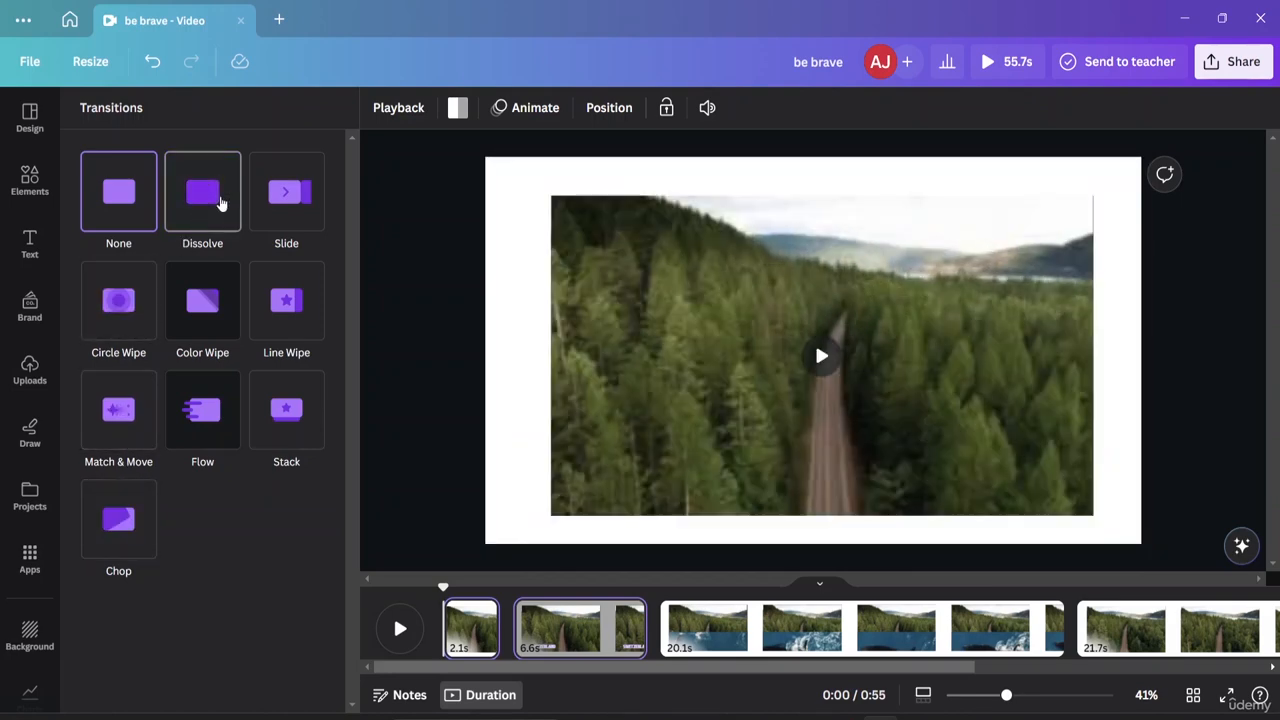
click(222, 203)
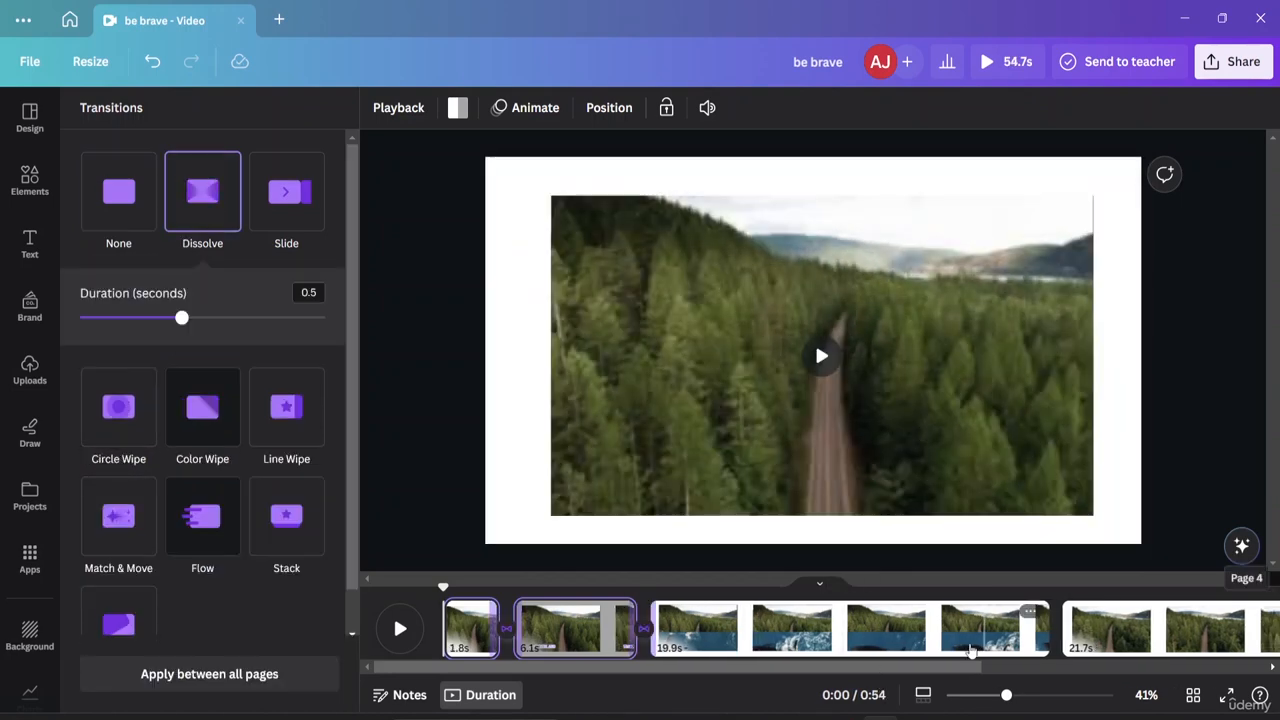
click(1052, 622)
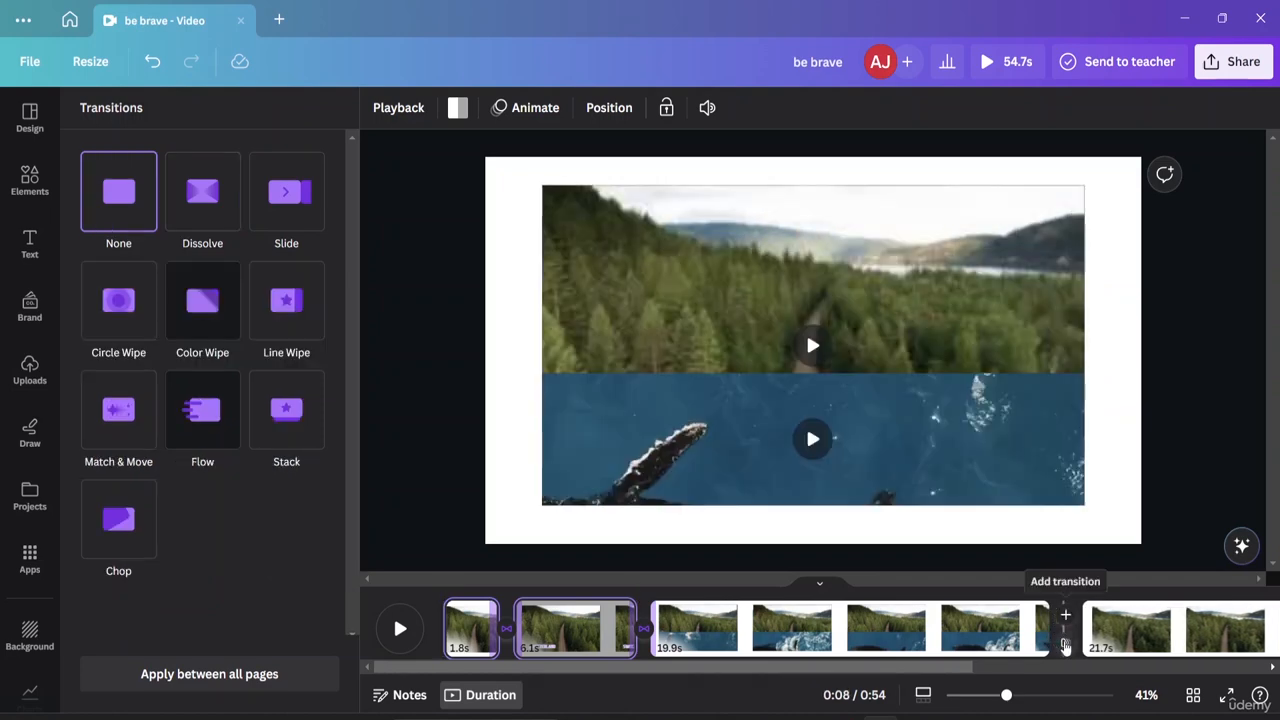
click(1066, 647)
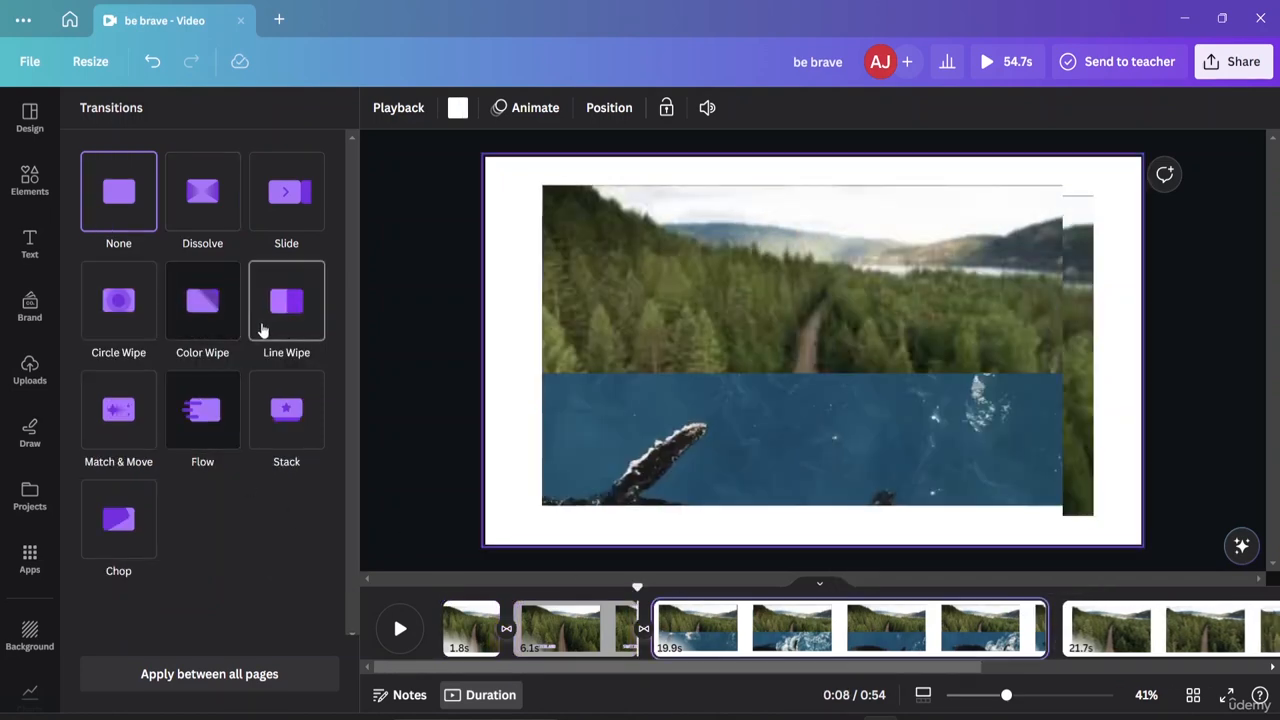
click(279, 318)
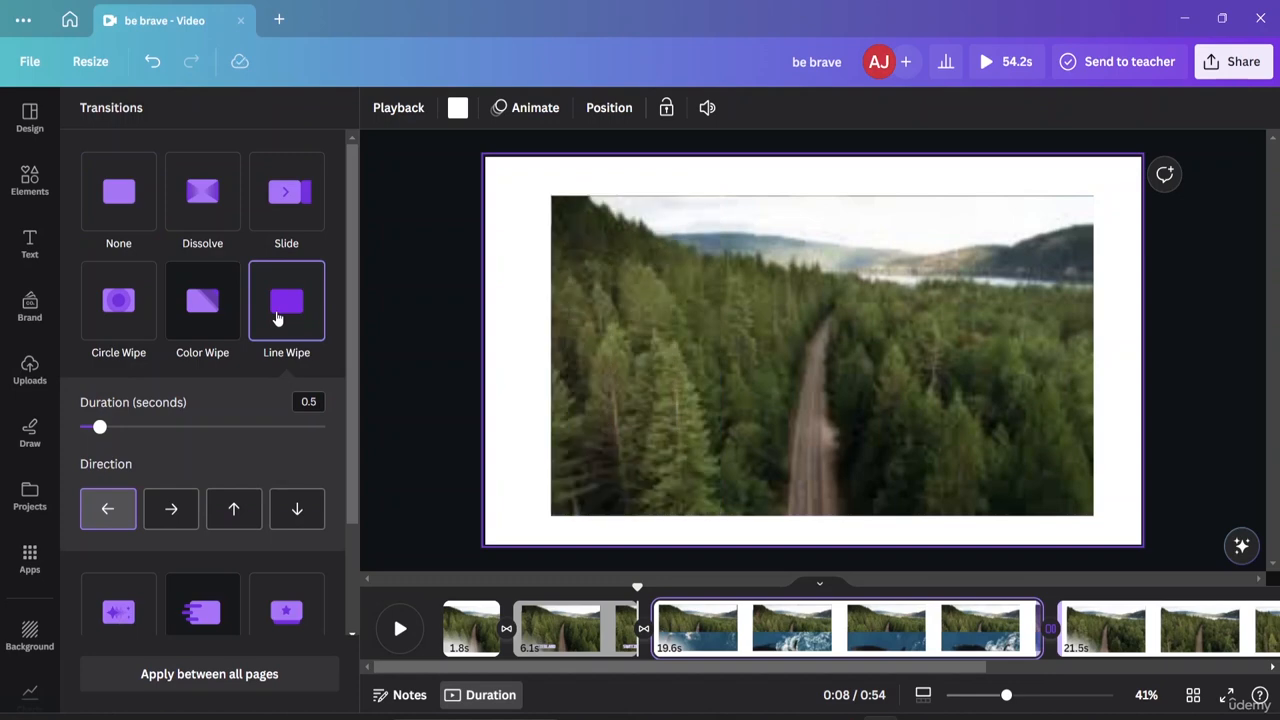
scroll(193, 481, down, 3)
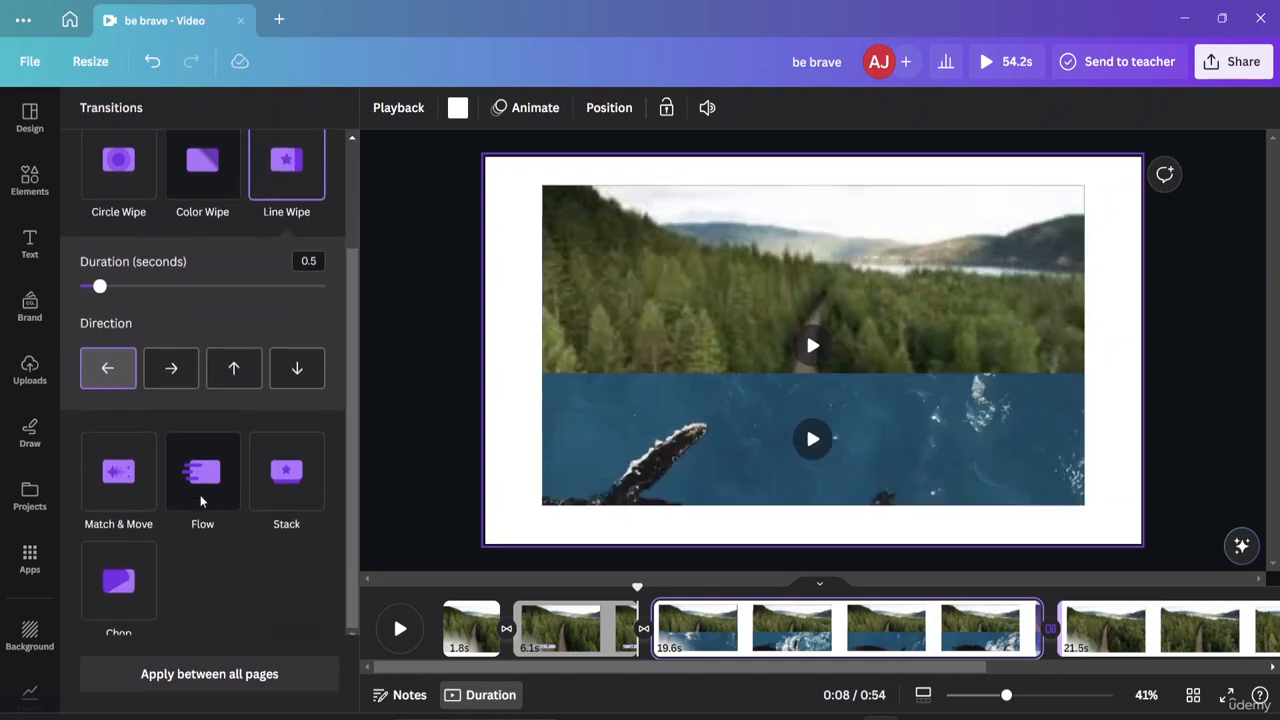
click(189, 375)
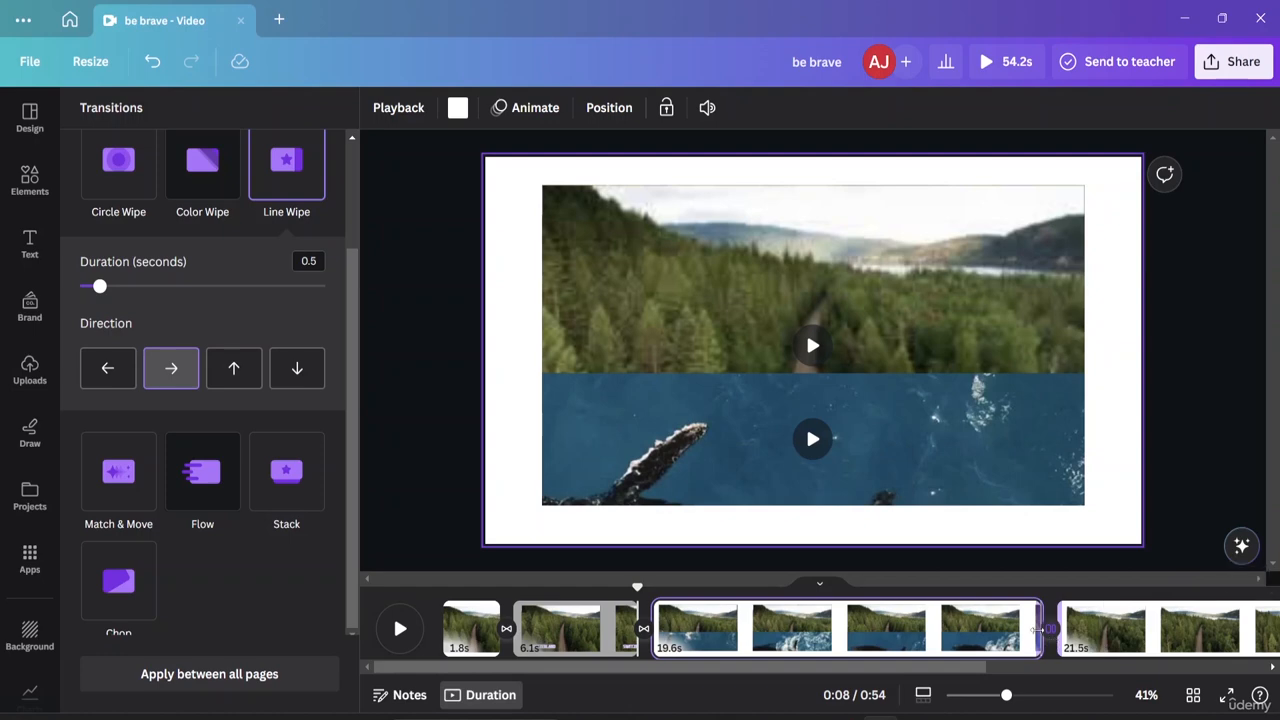
Move the preview to 0:11, review both page transitions, and close the transition settings.
click(731, 628)
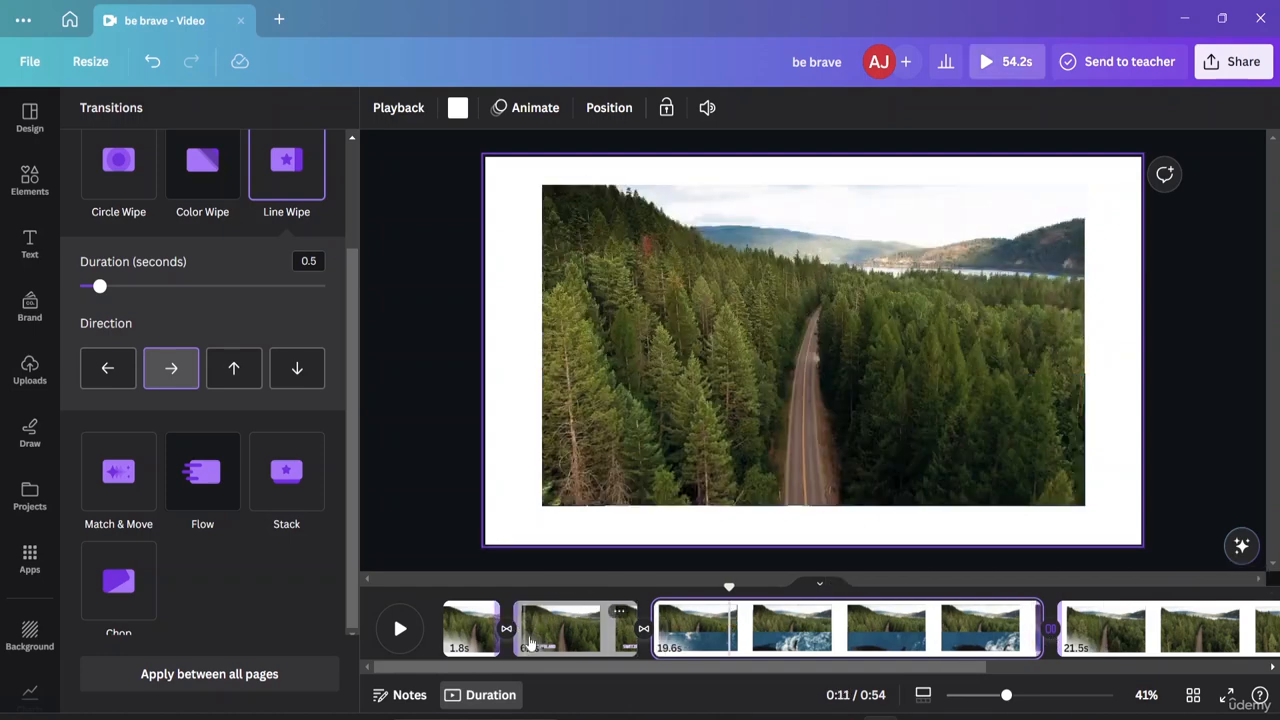
click(530, 640)
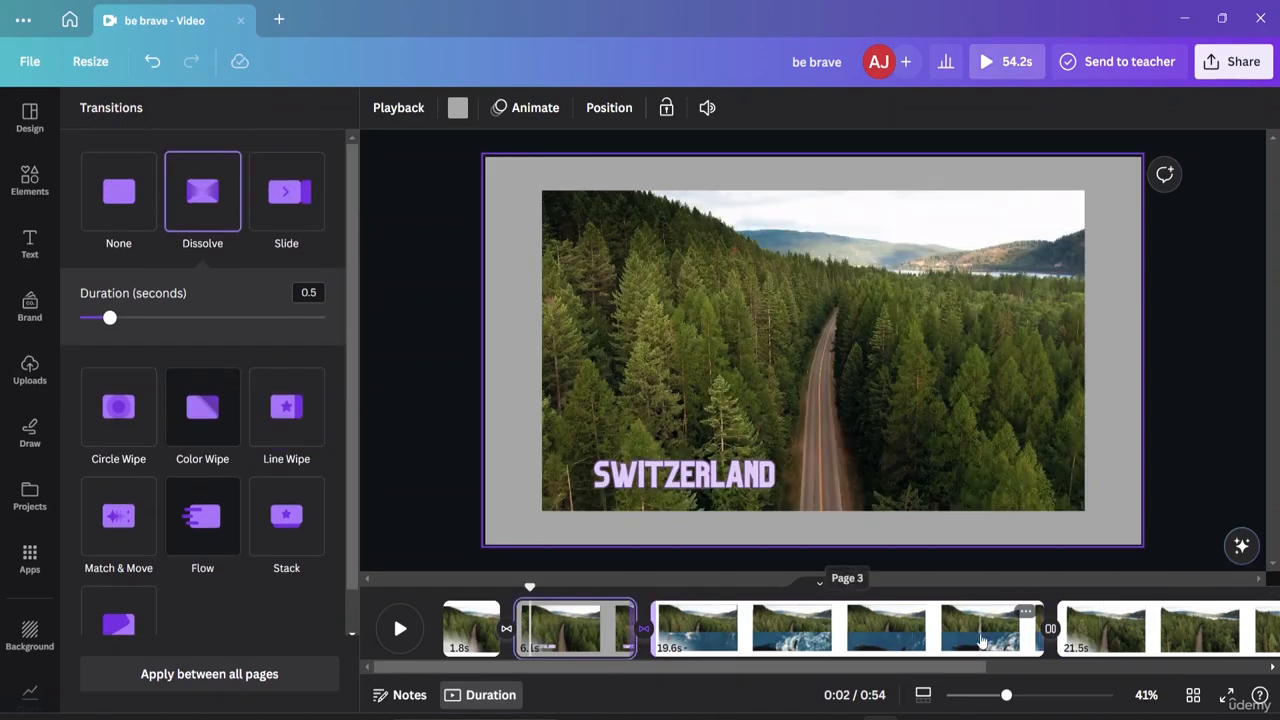
click(981, 641)
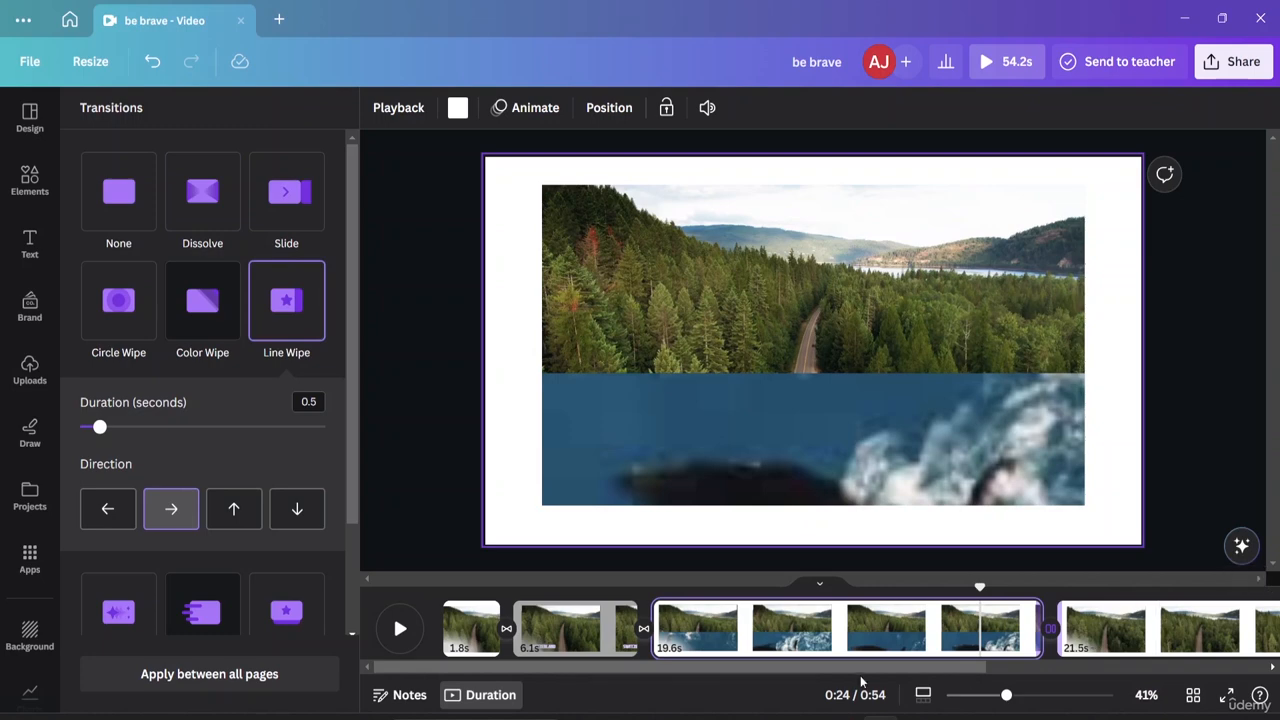
click(416, 500)
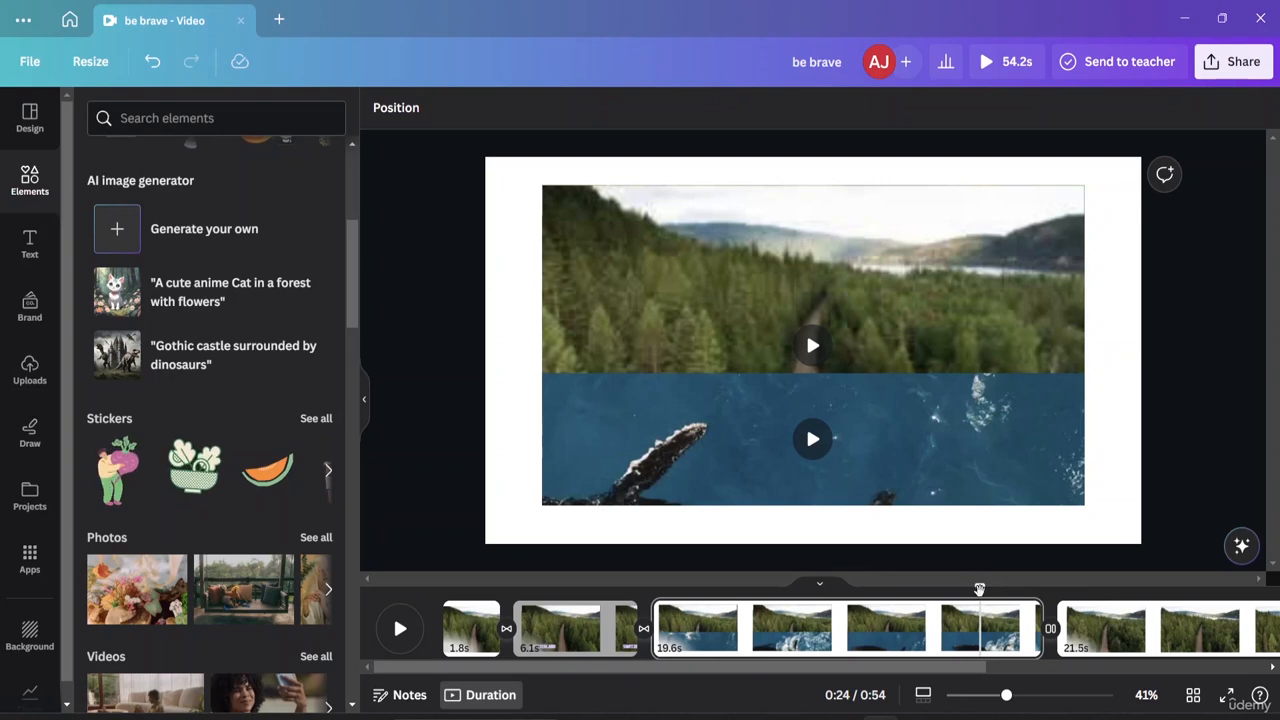
Try moving the forest-and-whale page to the start, return it to third place, and replay the preview from 0:00.
drag(979, 590, 543, 608)
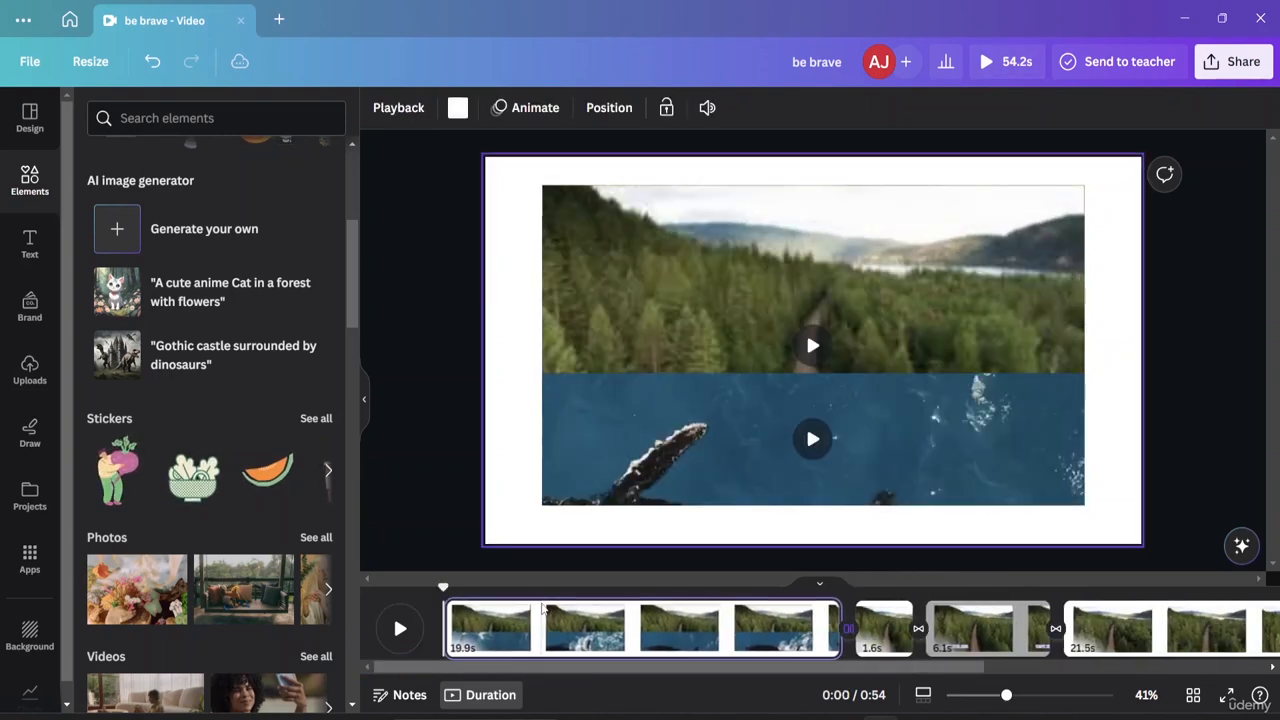
mouse_move(445, 614)
mouse_down()
mouse_move(468, 632)
mouse_move(454, 607)
mouse_up()
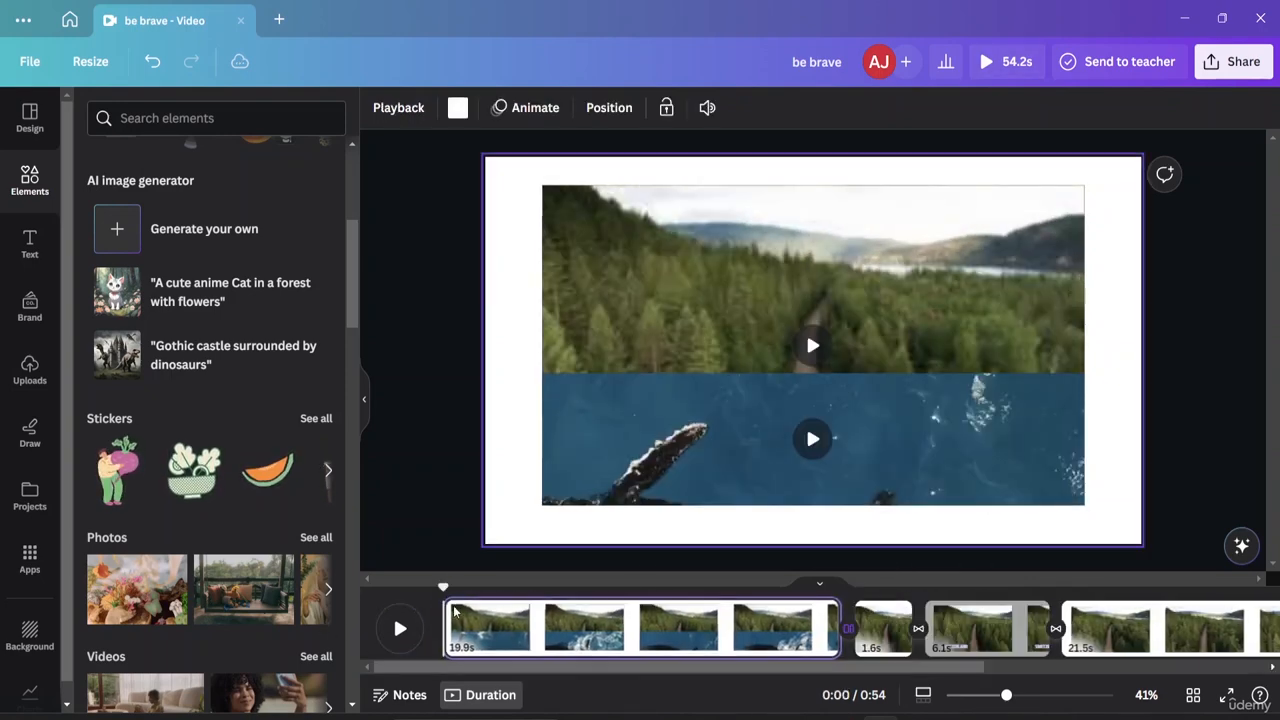
key(space)
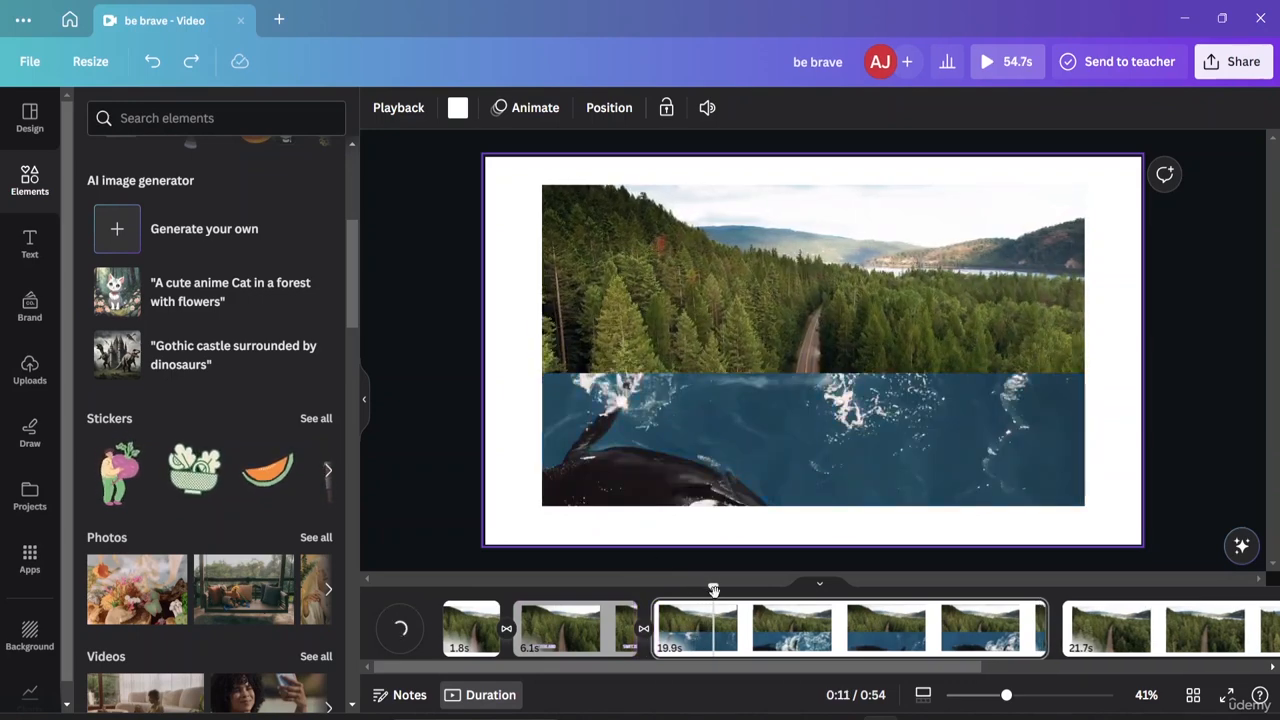
drag(713, 590, 445, 585)
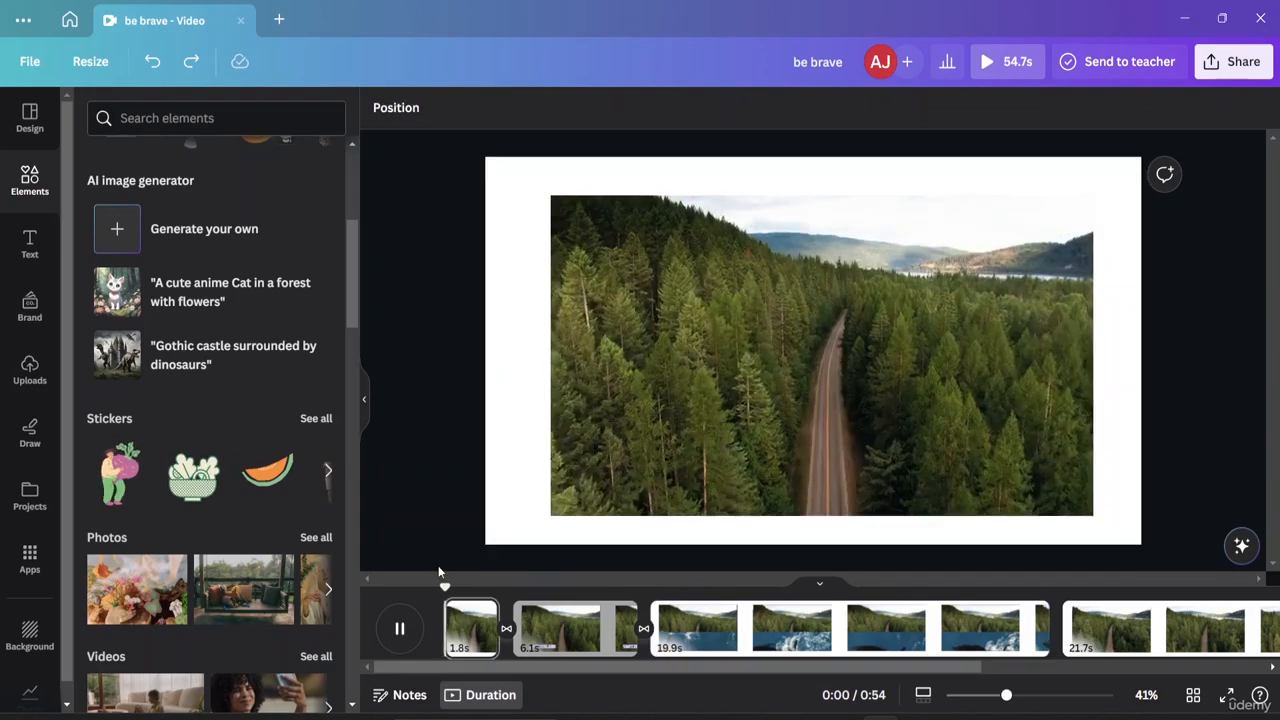
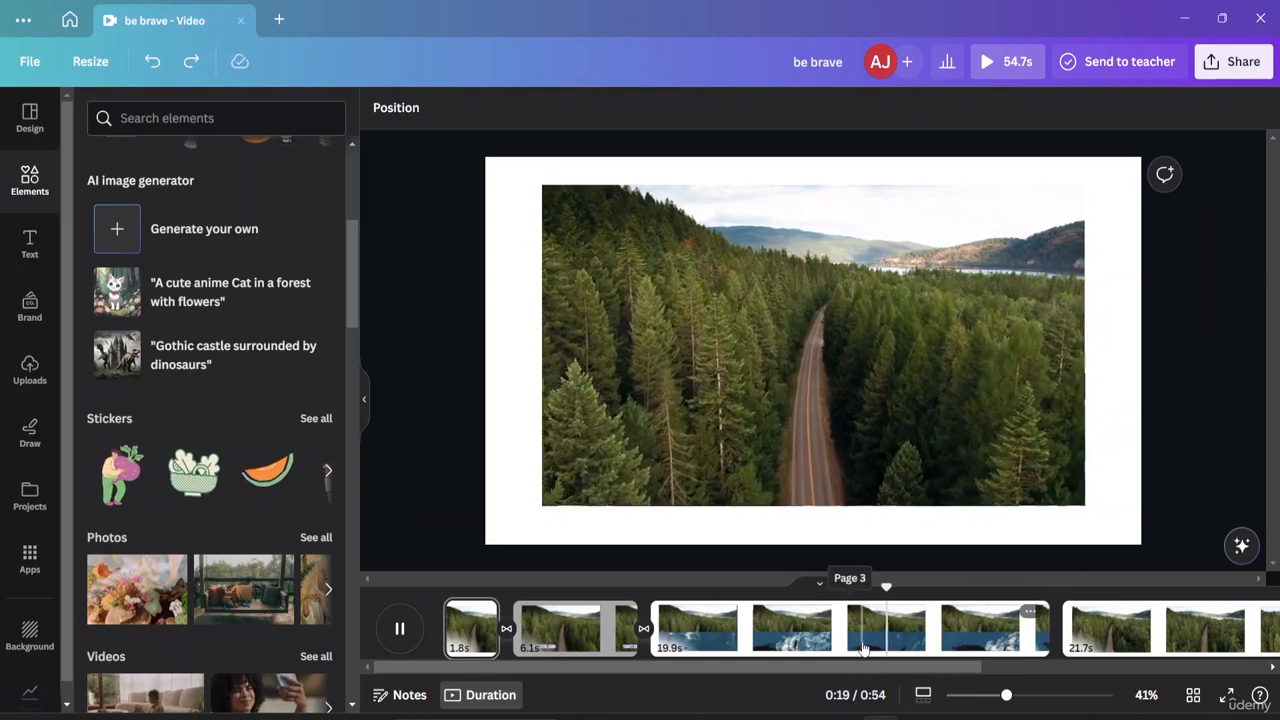
Pause the preview, deselect the page, and replay the video from 0:26.
click(864, 648)
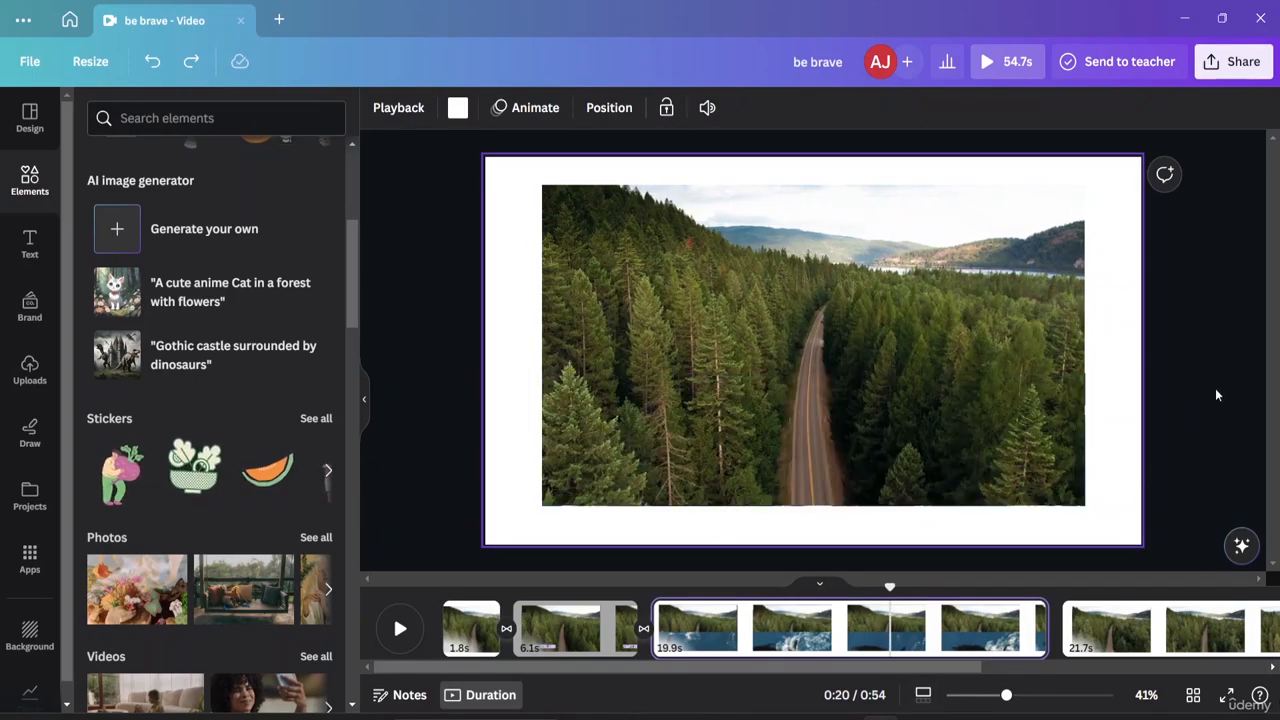
click(1216, 390)
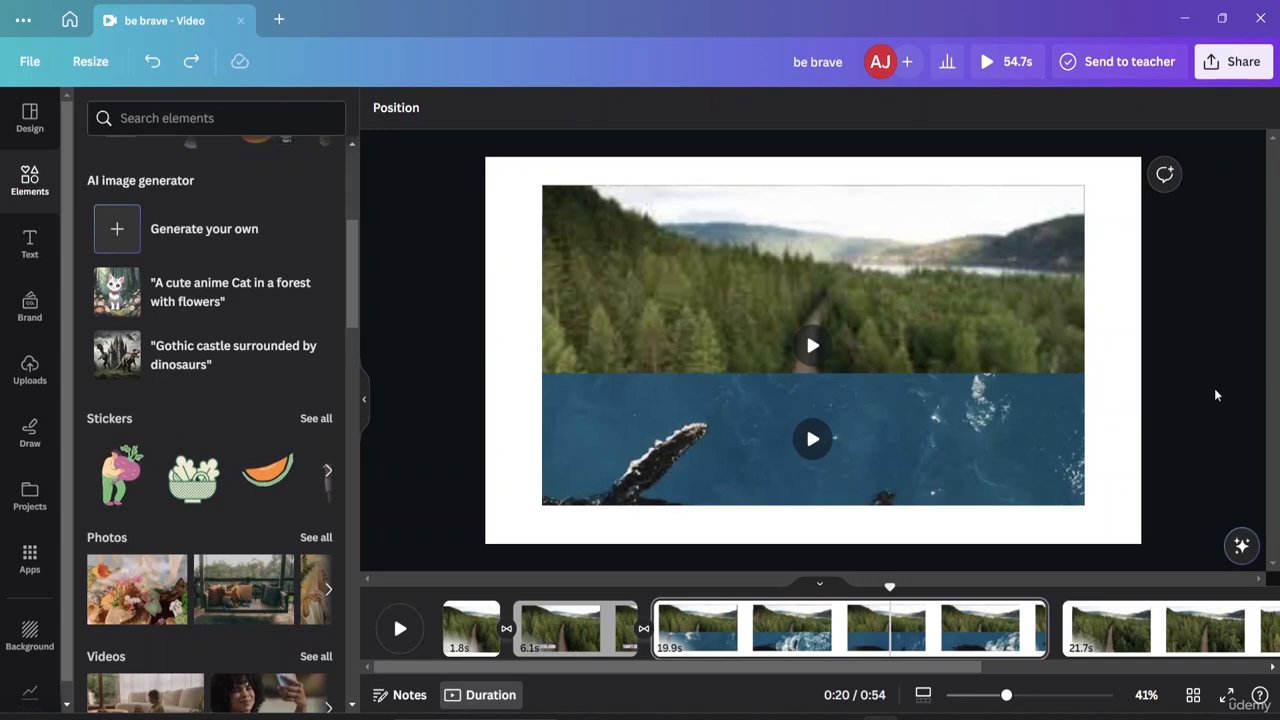
mouse_move(700, 430)
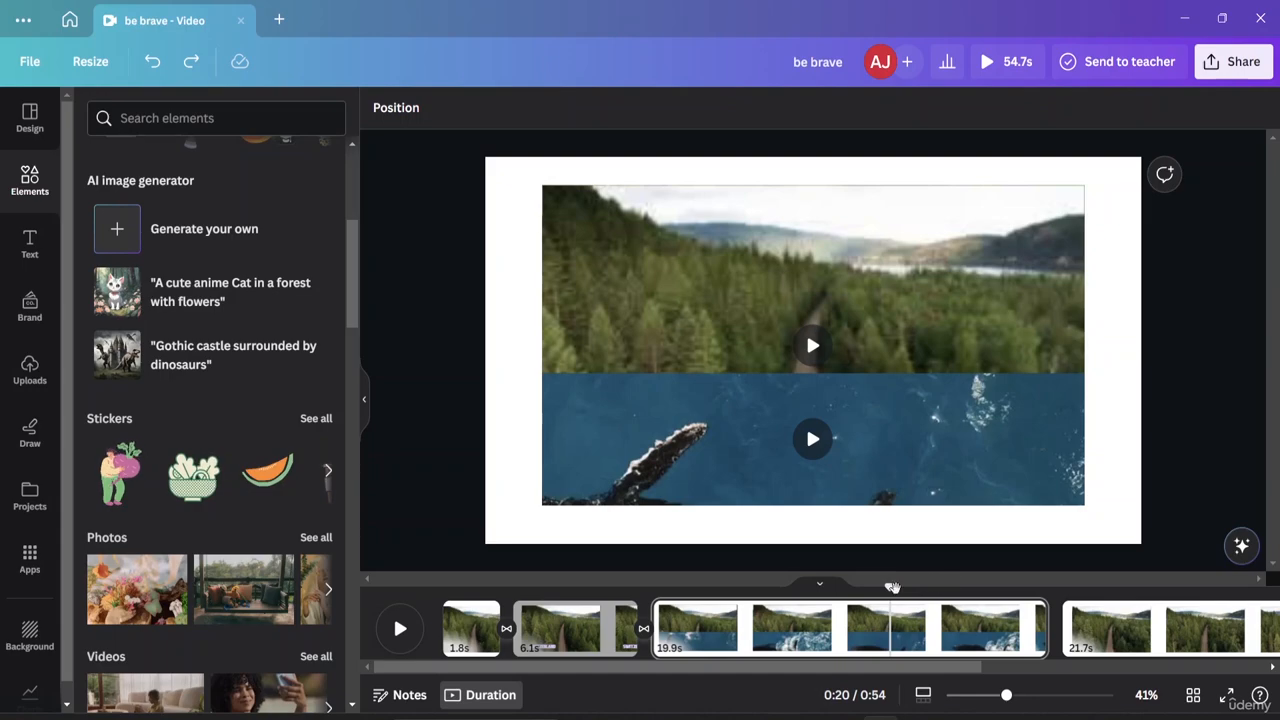
drag(889, 588, 1009, 588)
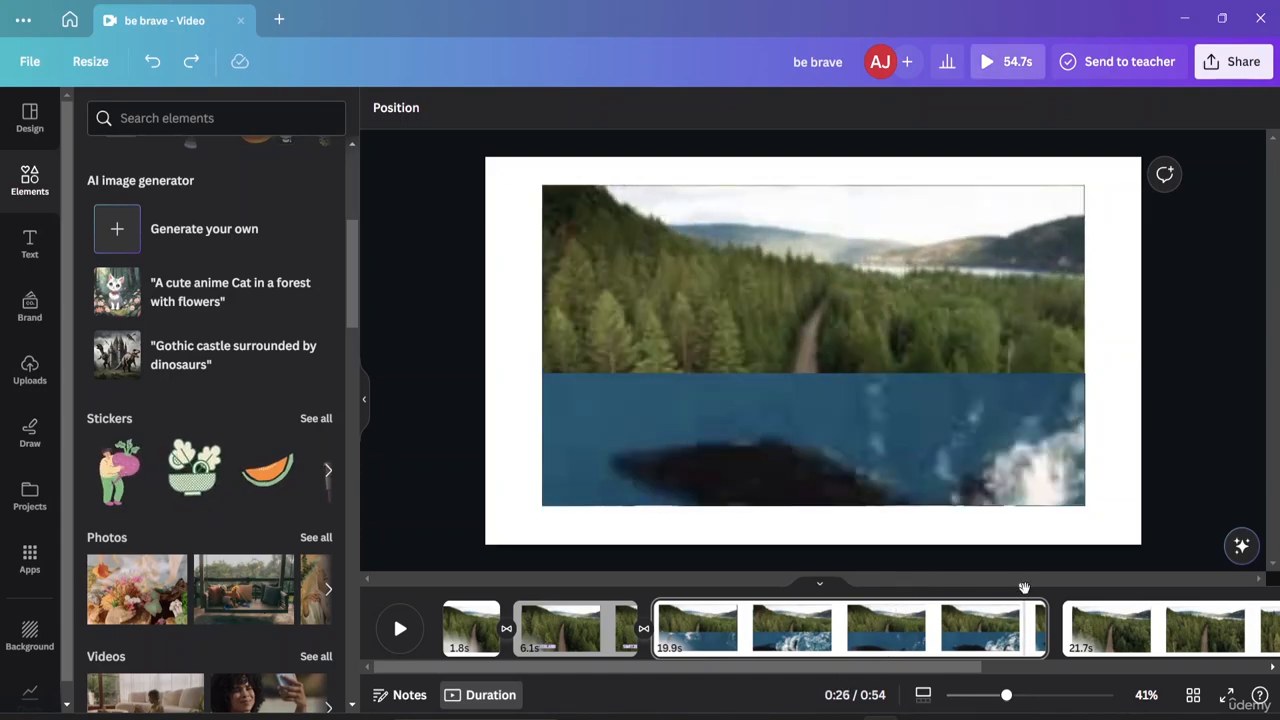
key(space)
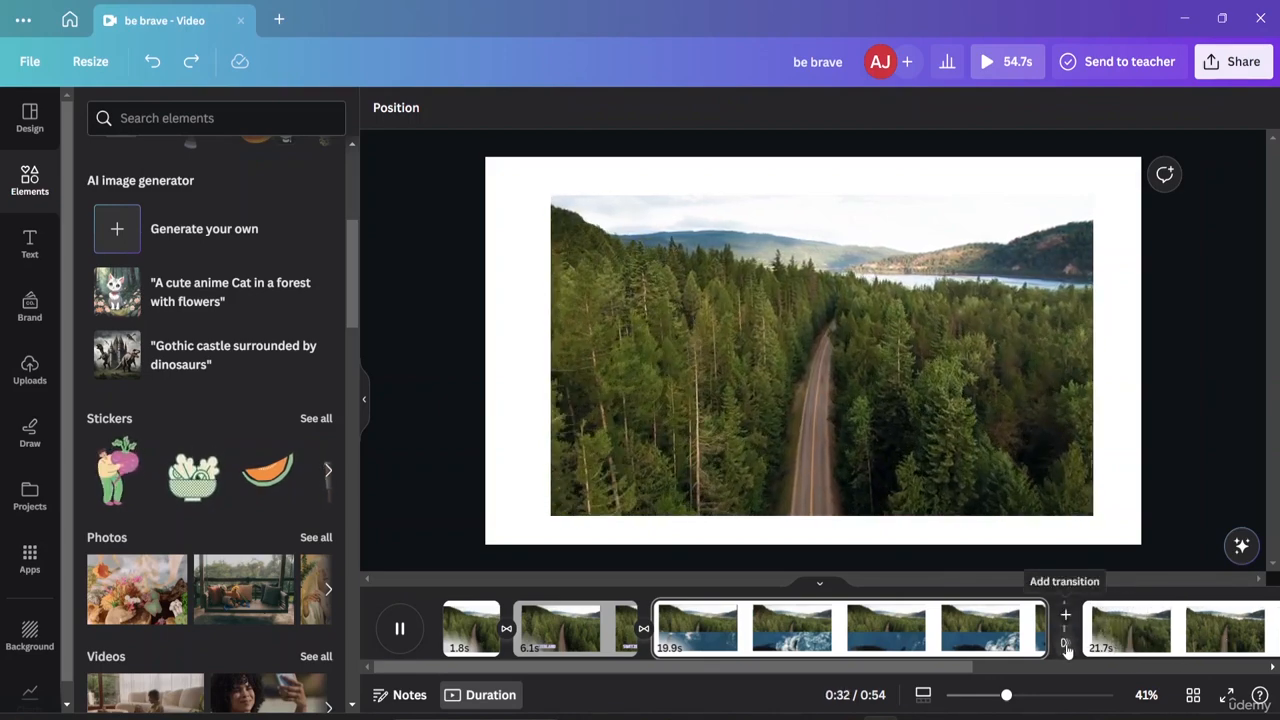
Apply an outward Circle Wipe transition between the whale clip and the following forest clip.
click(1066, 645)
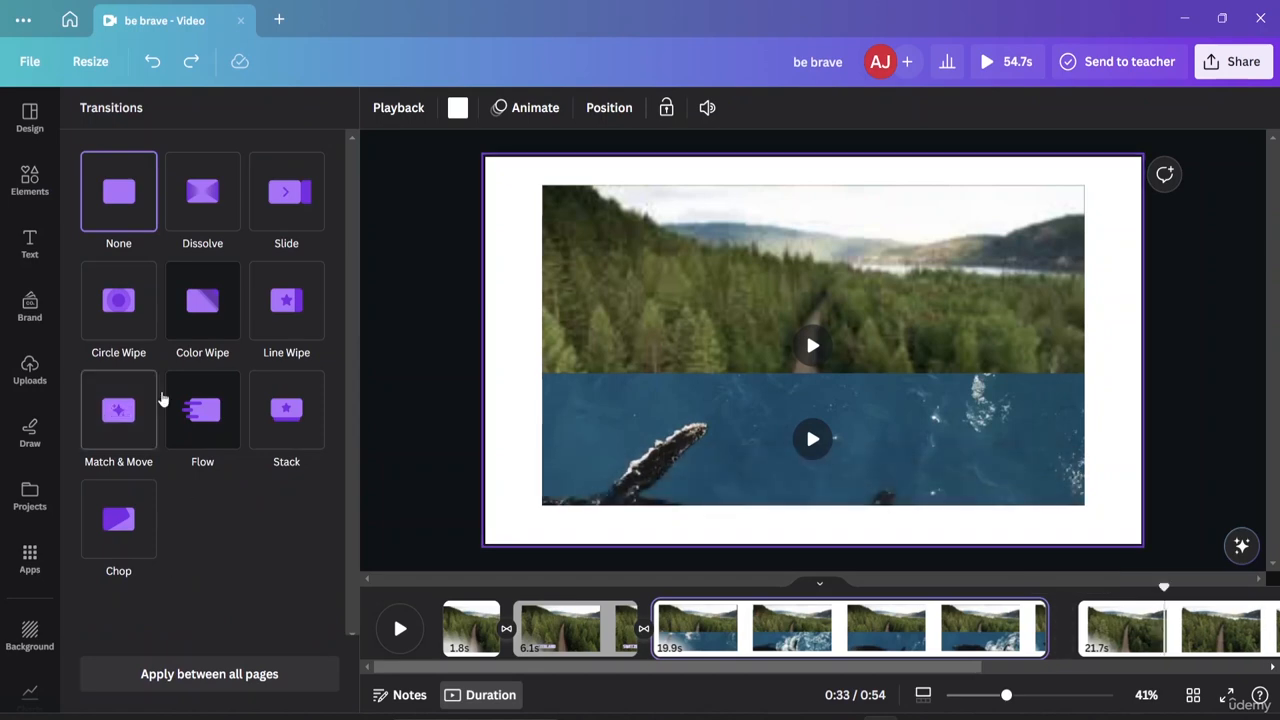
click(119, 318)
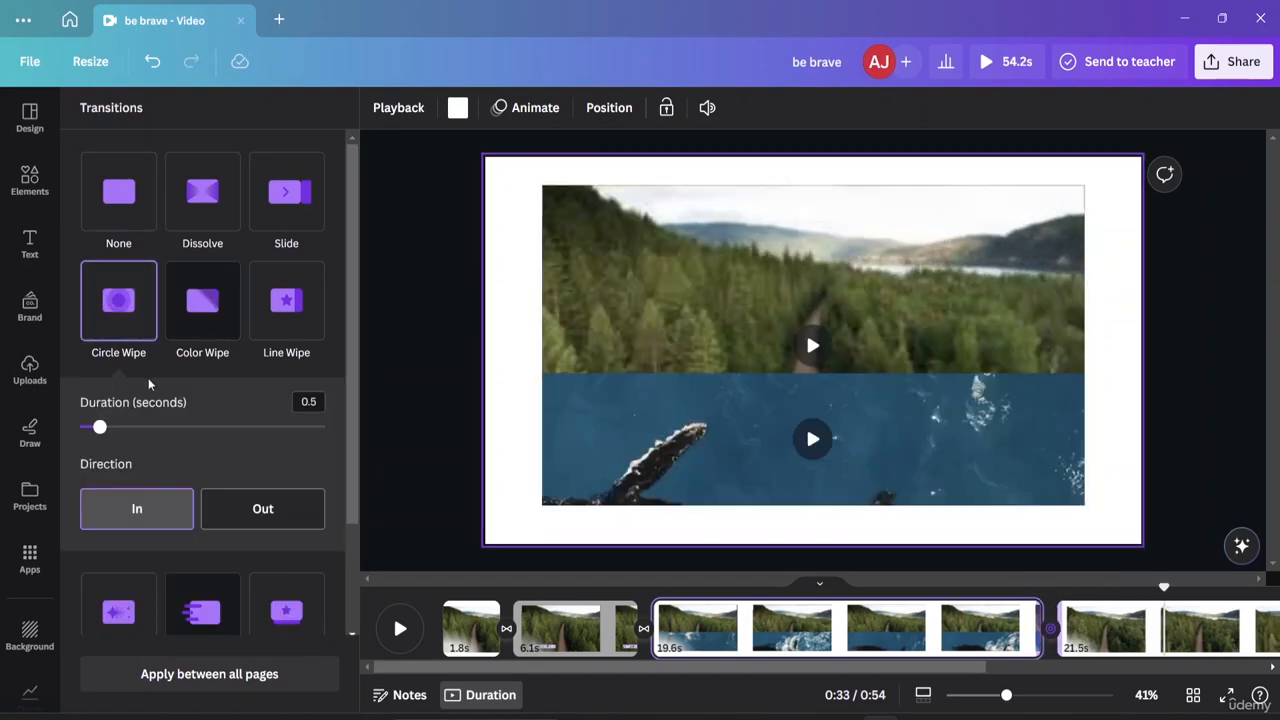
click(230, 510)
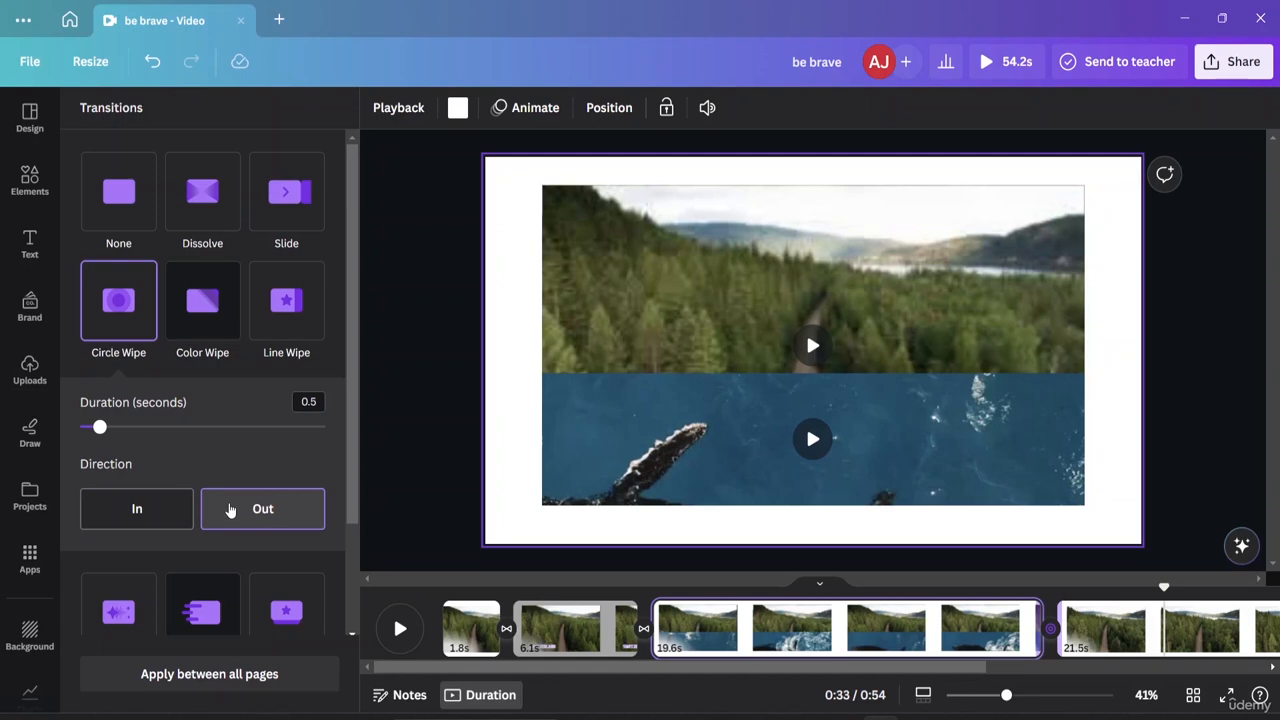
click(398, 434)
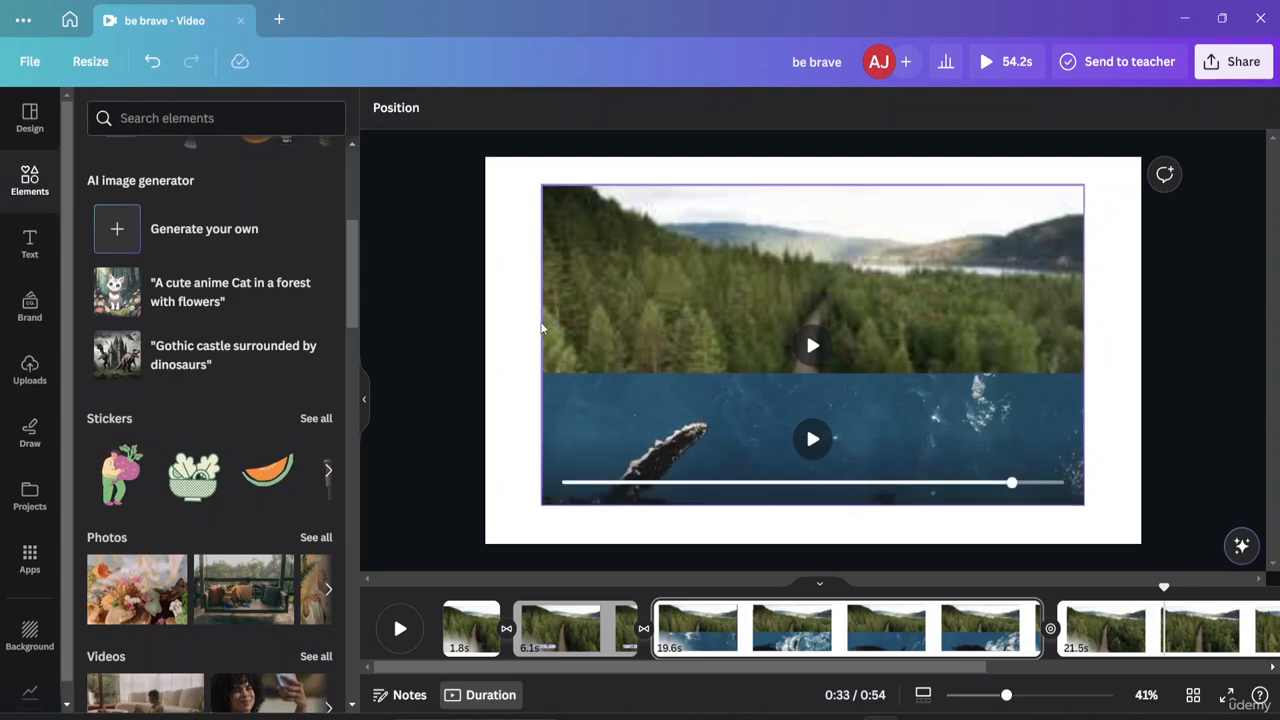
Select the first page's 1.8s forest clip, try tilting it in crop mode, then cancel the rotation.
click(545, 622)
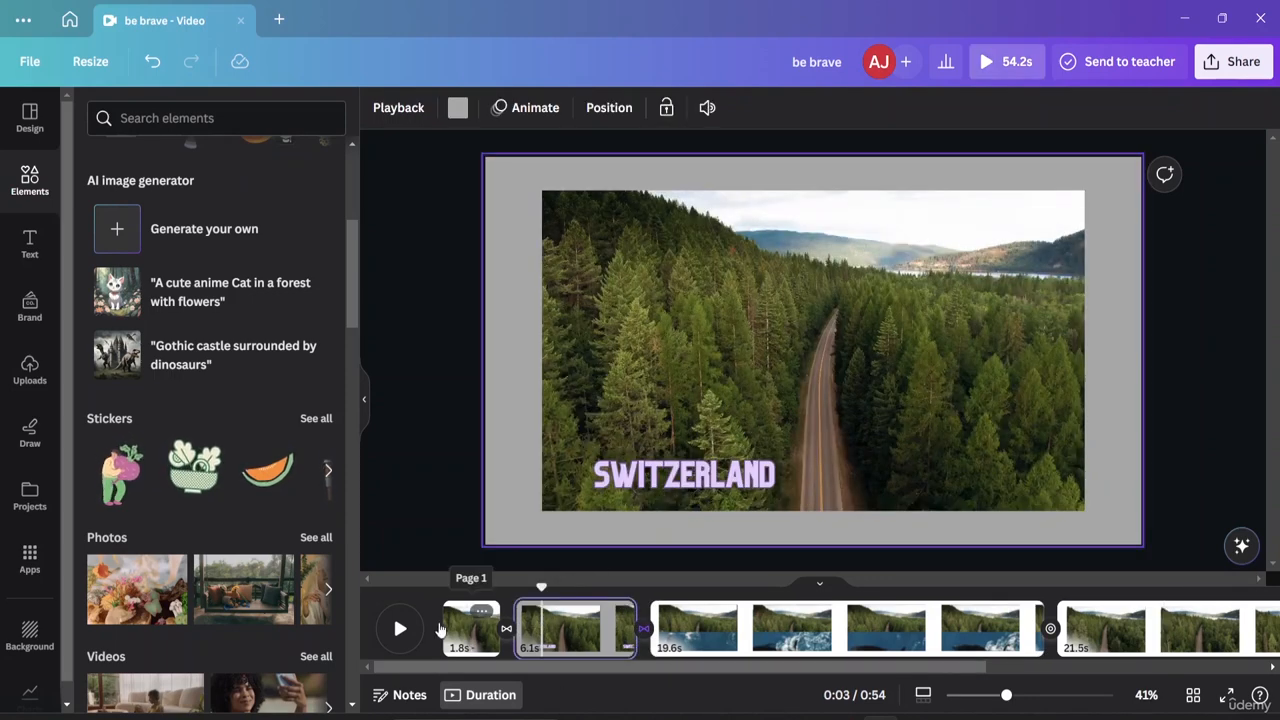
click(463, 645)
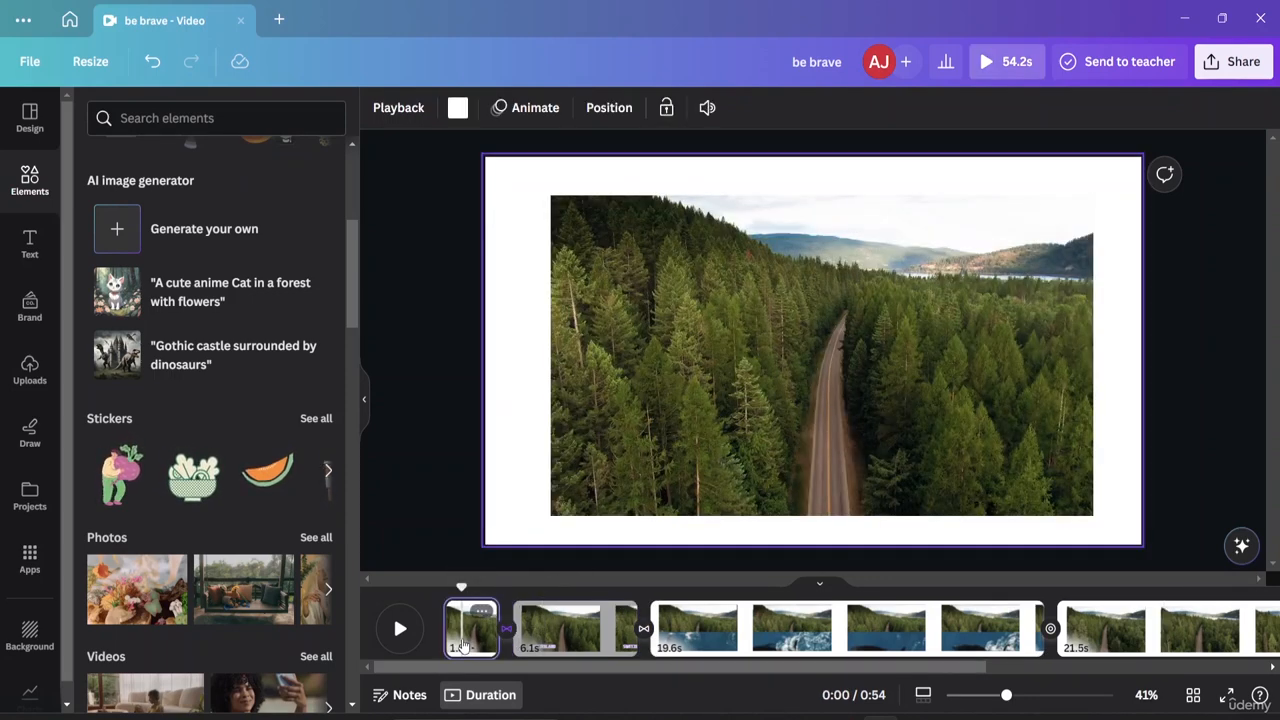
double_click(624, 282)
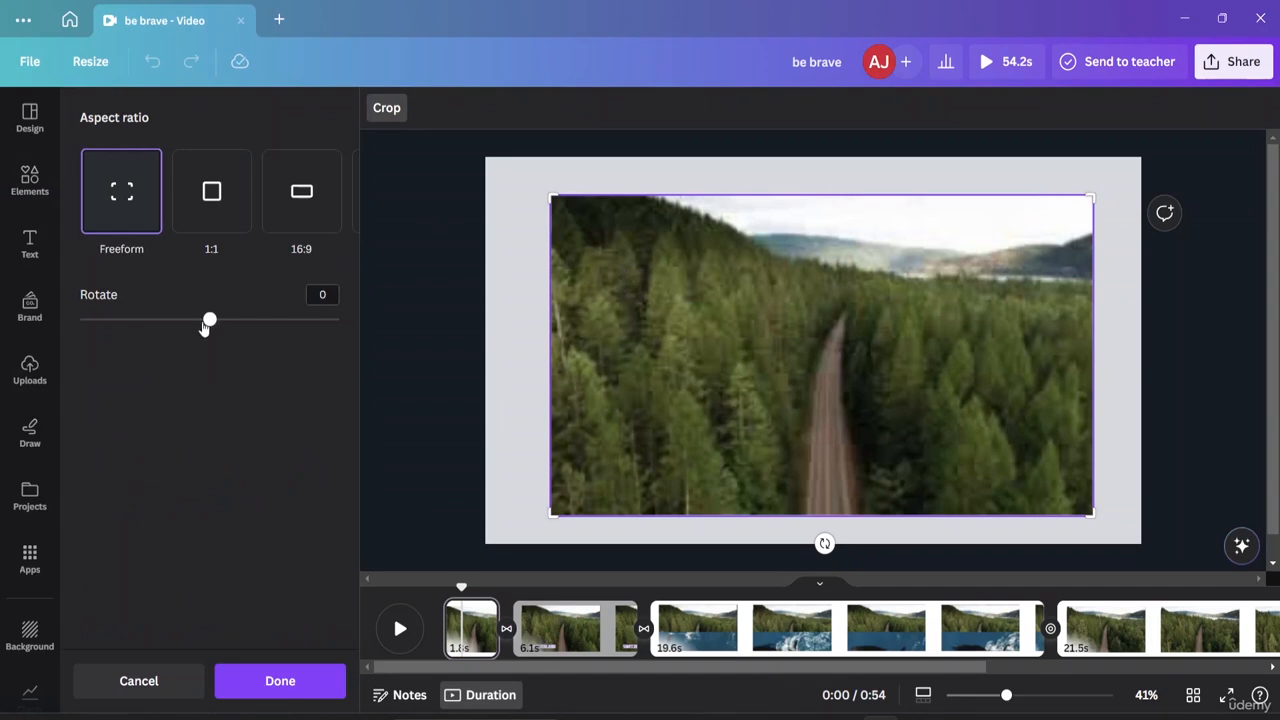
drag(209, 323, 168, 337)
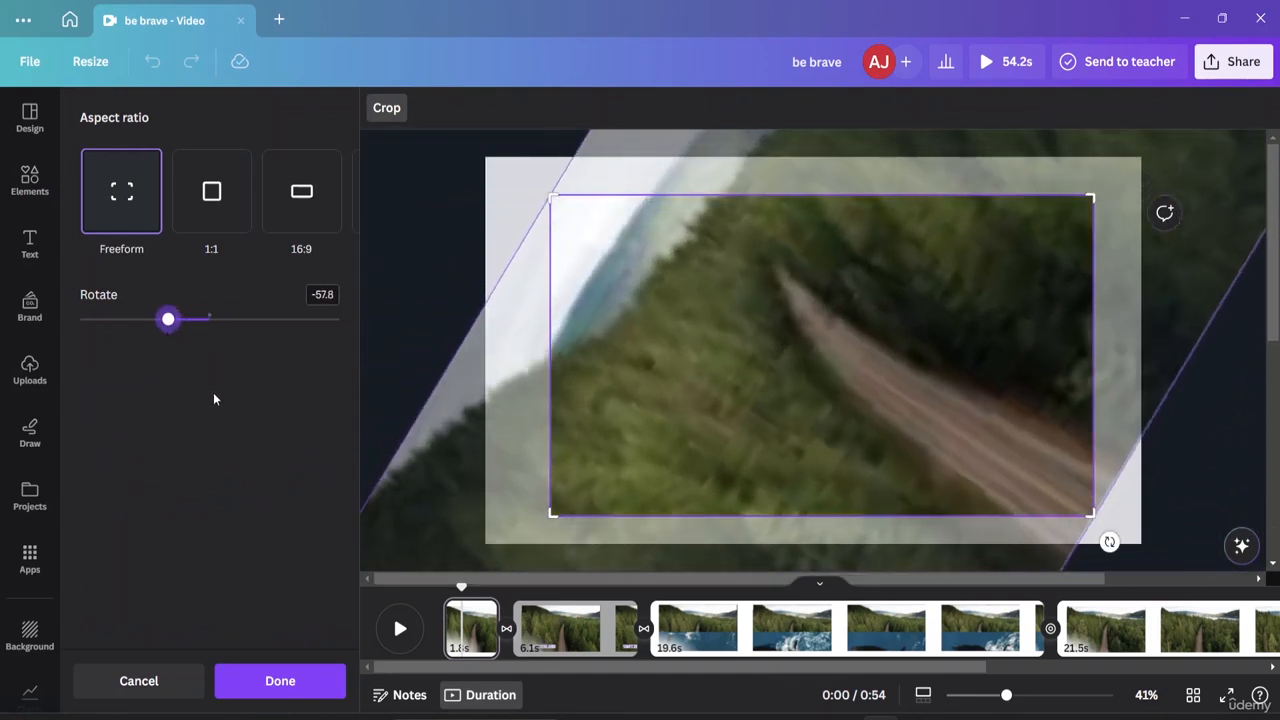
click(138, 682)
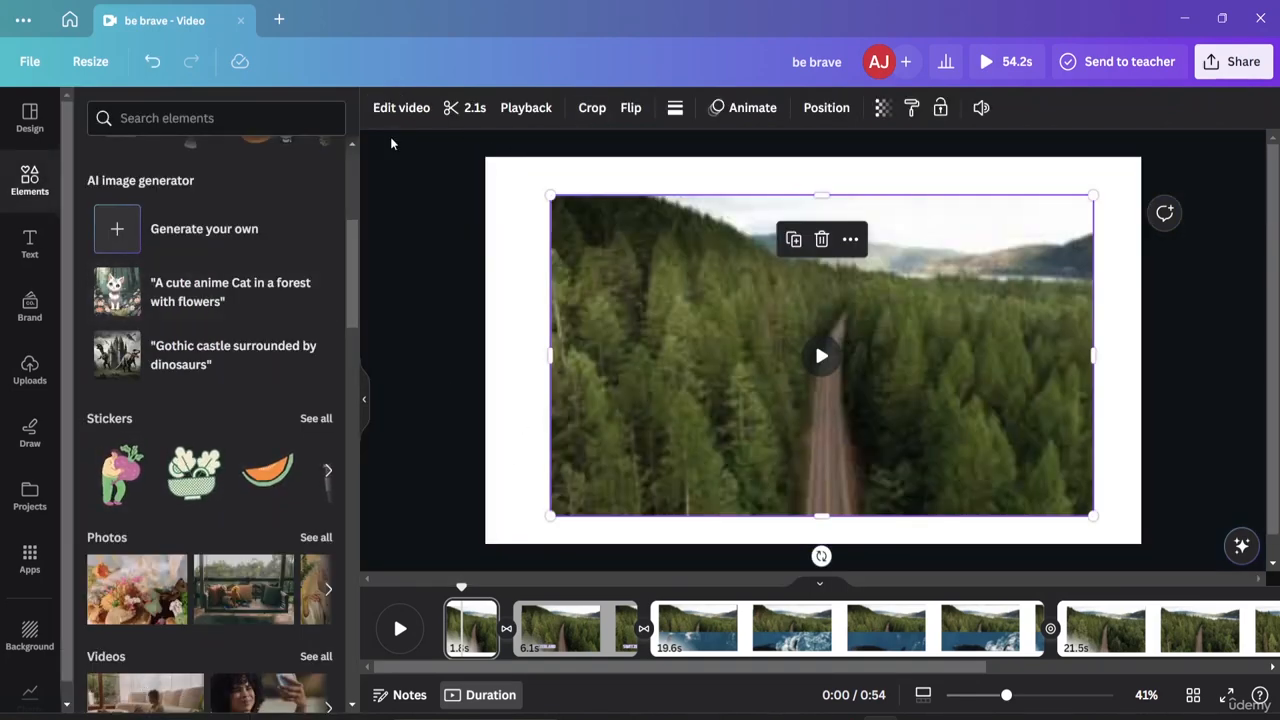
Try the Epic filter on the forest clip, then switch to Afterglow at intensity 50.
click(403, 108)
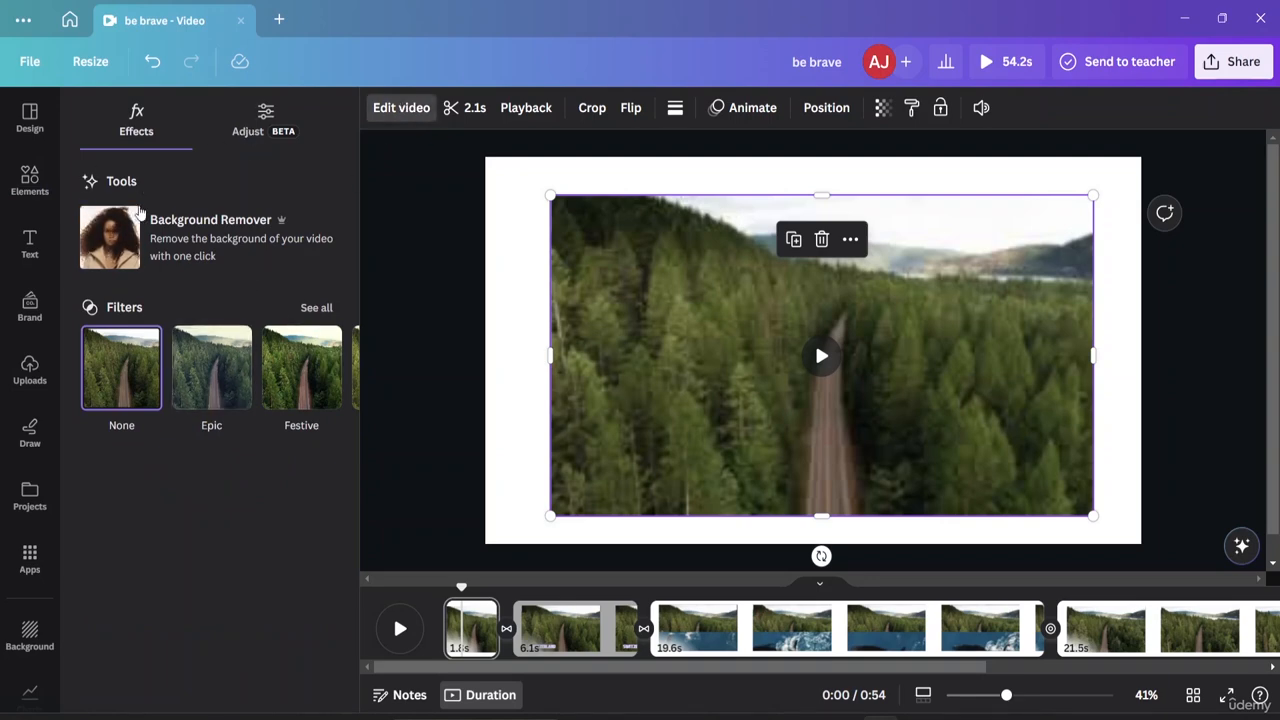
click(214, 406)
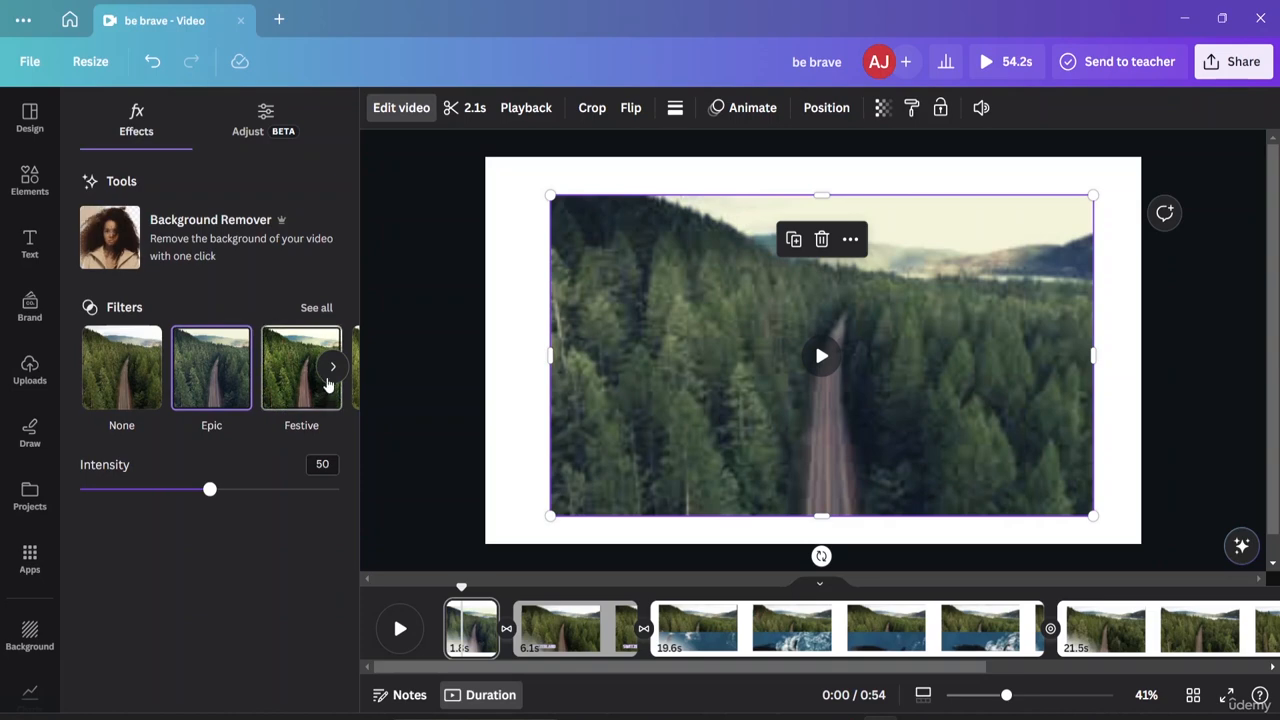
click(314, 308)
scroll(295, 350, down, 5)
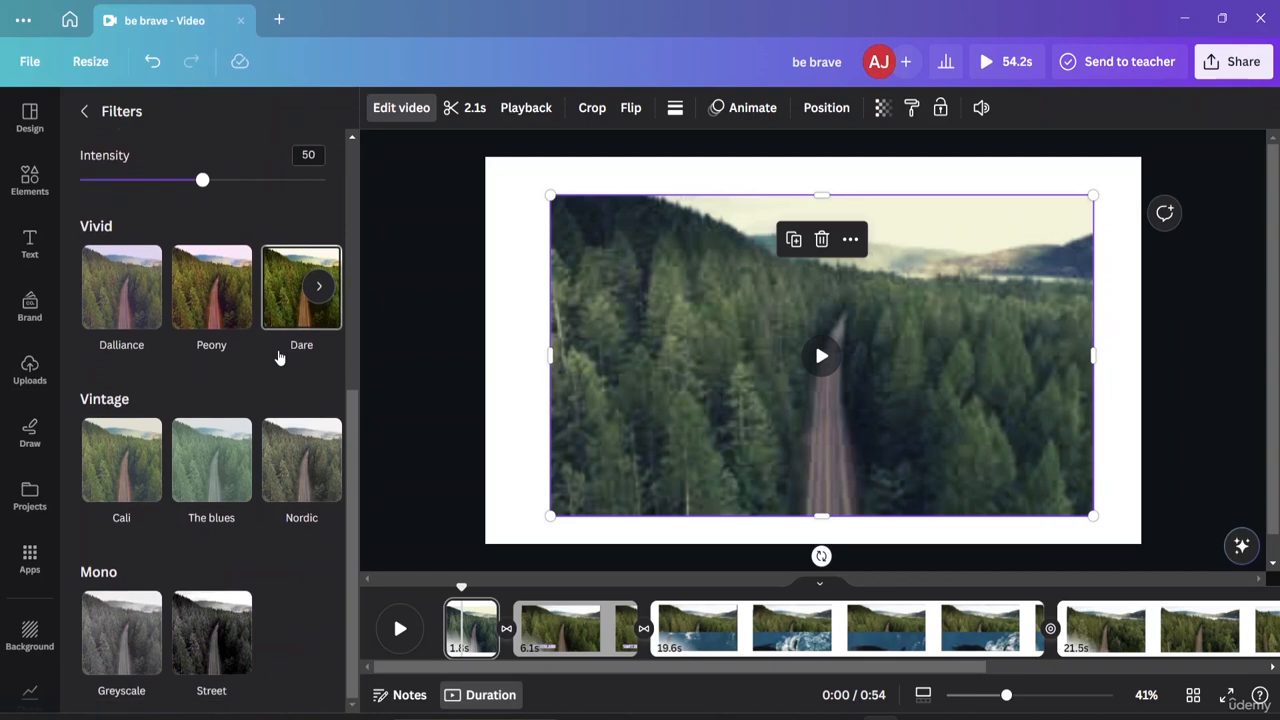
scroll(279, 355, up, 3)
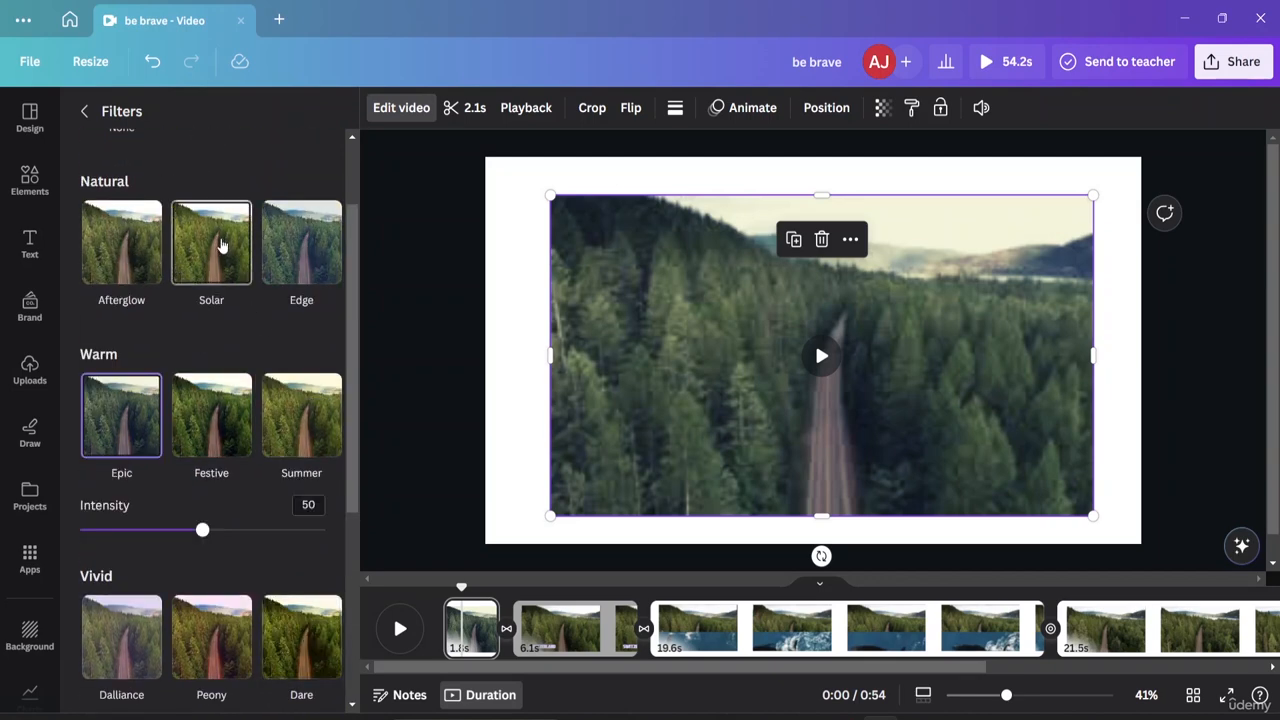
click(140, 240)
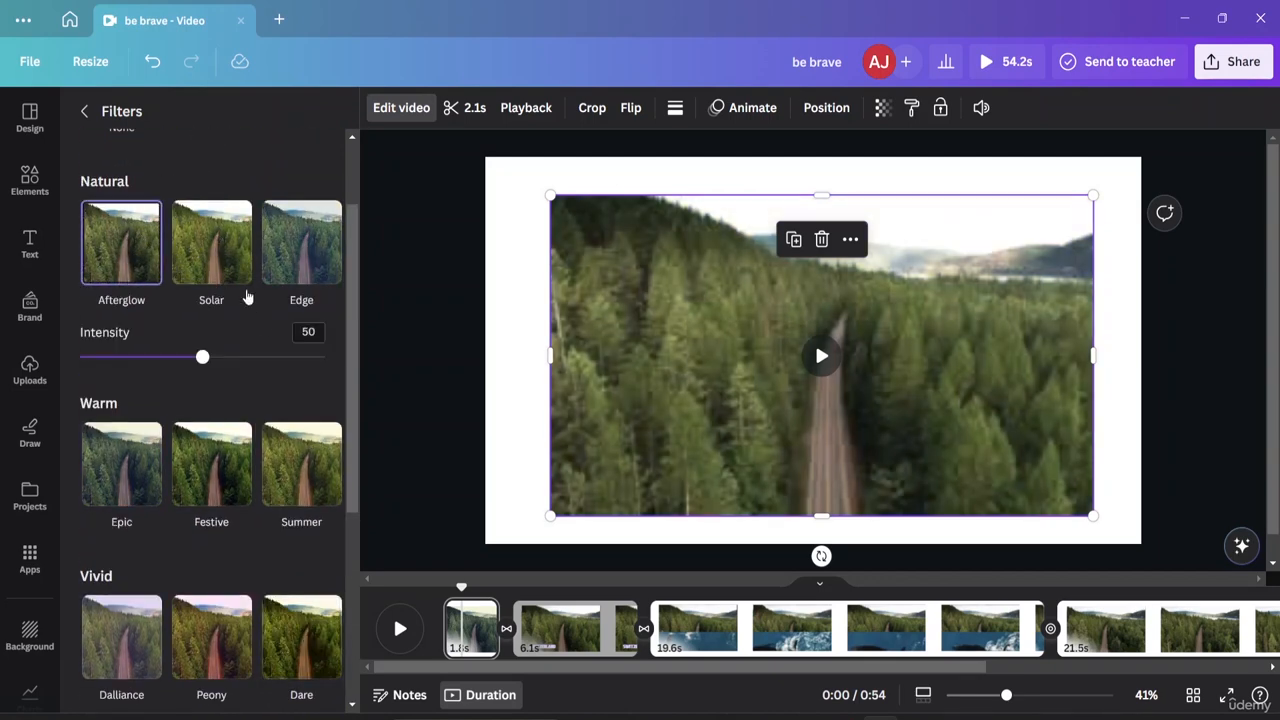
click(429, 224)
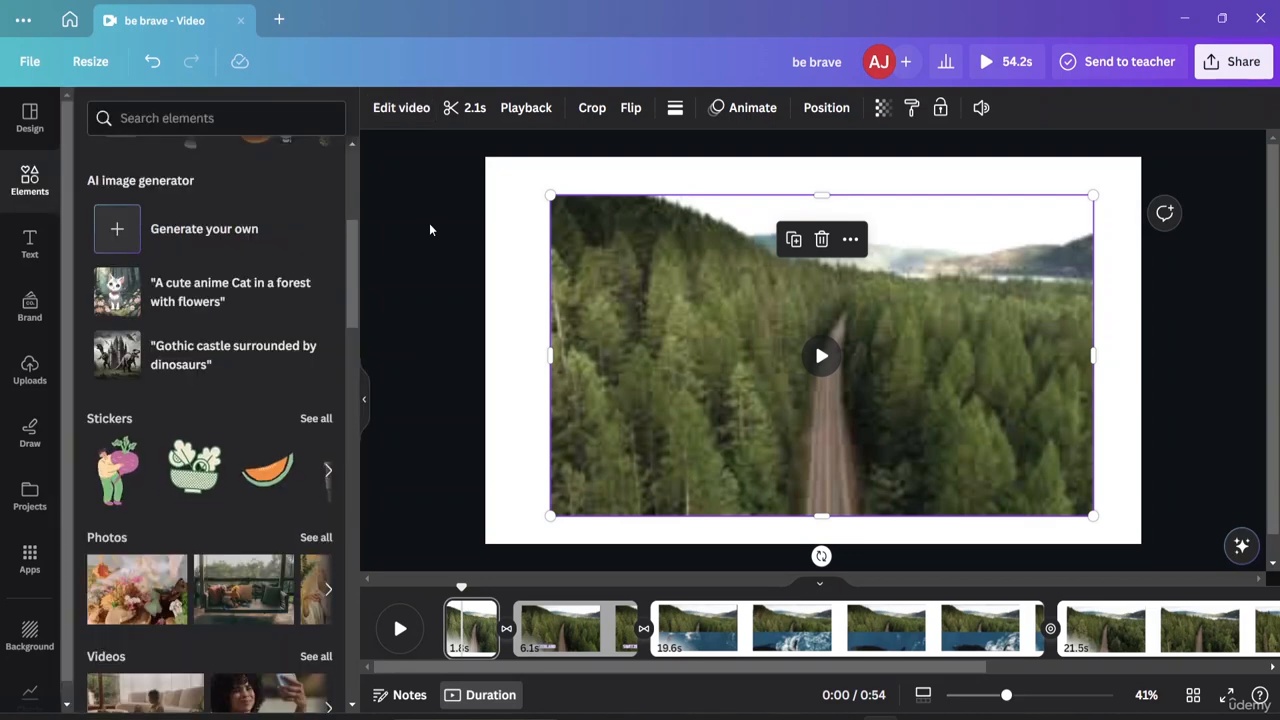
Apply the Neon animation from the Exaggerate group to the first forest-road page.
click(520, 306)
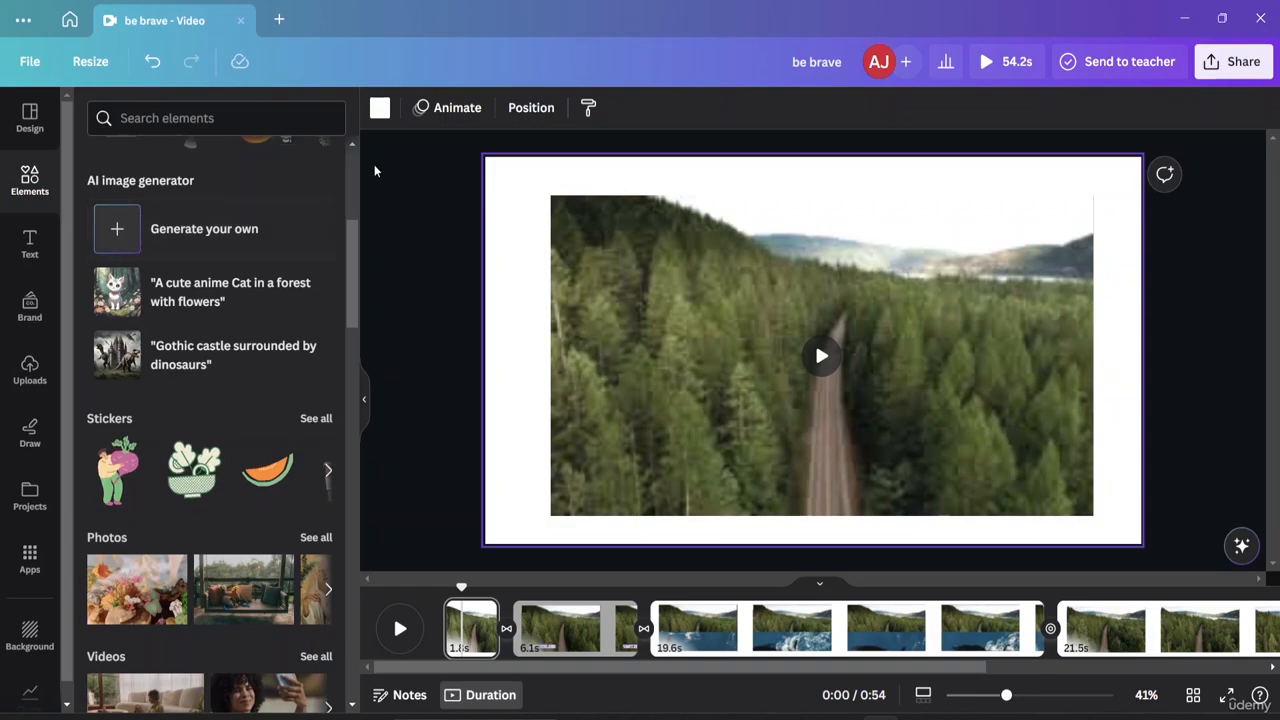
click(422, 108)
scroll(194, 492, down, 3)
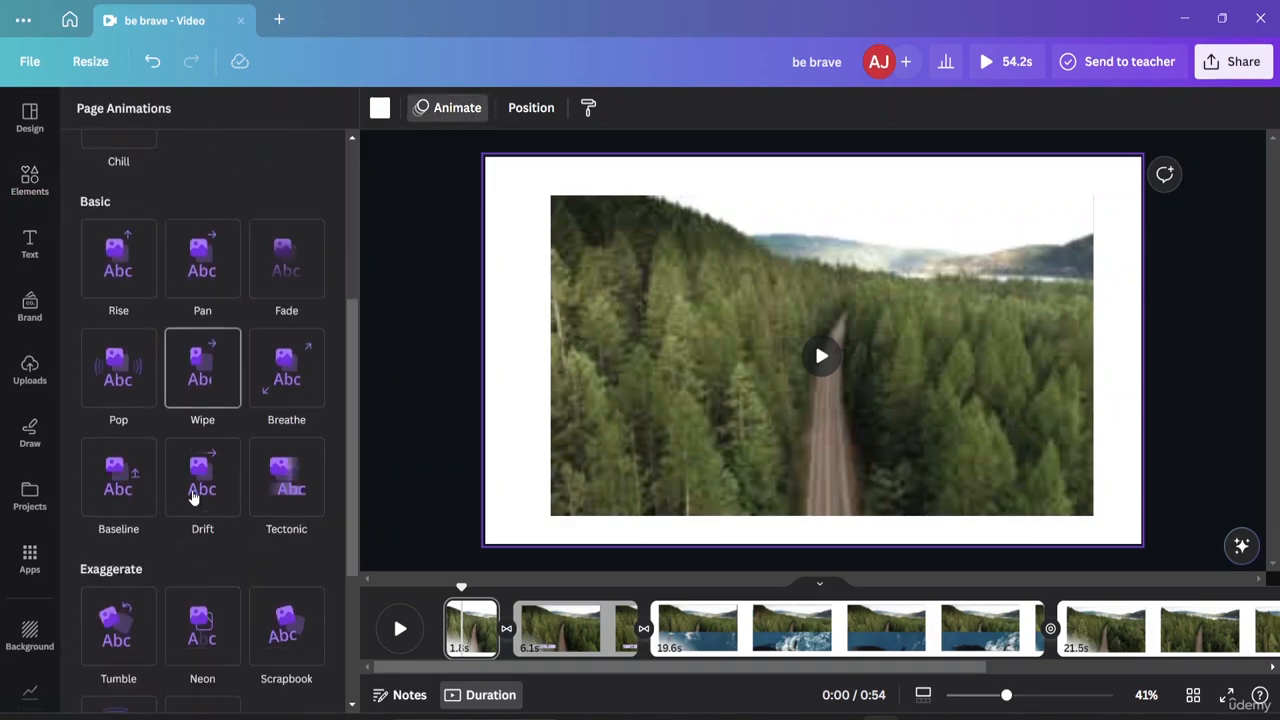
scroll(194, 495, down, 3)
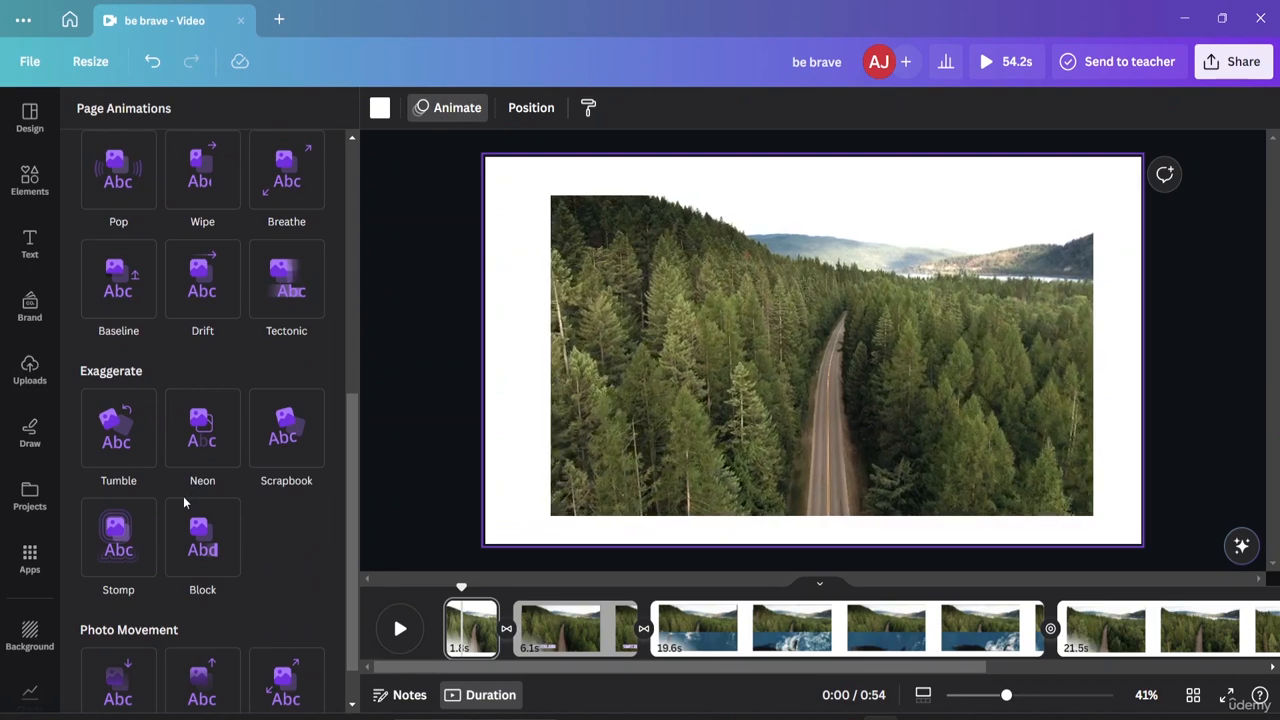
click(203, 440)
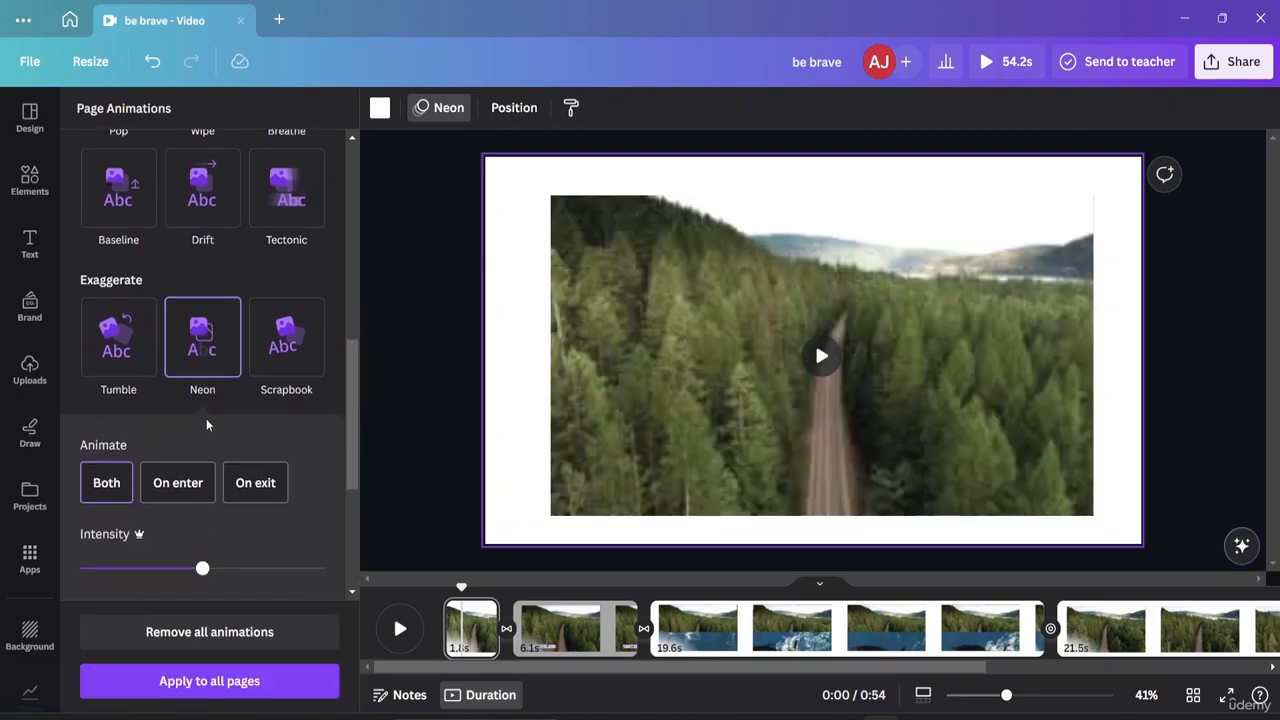
click(423, 466)
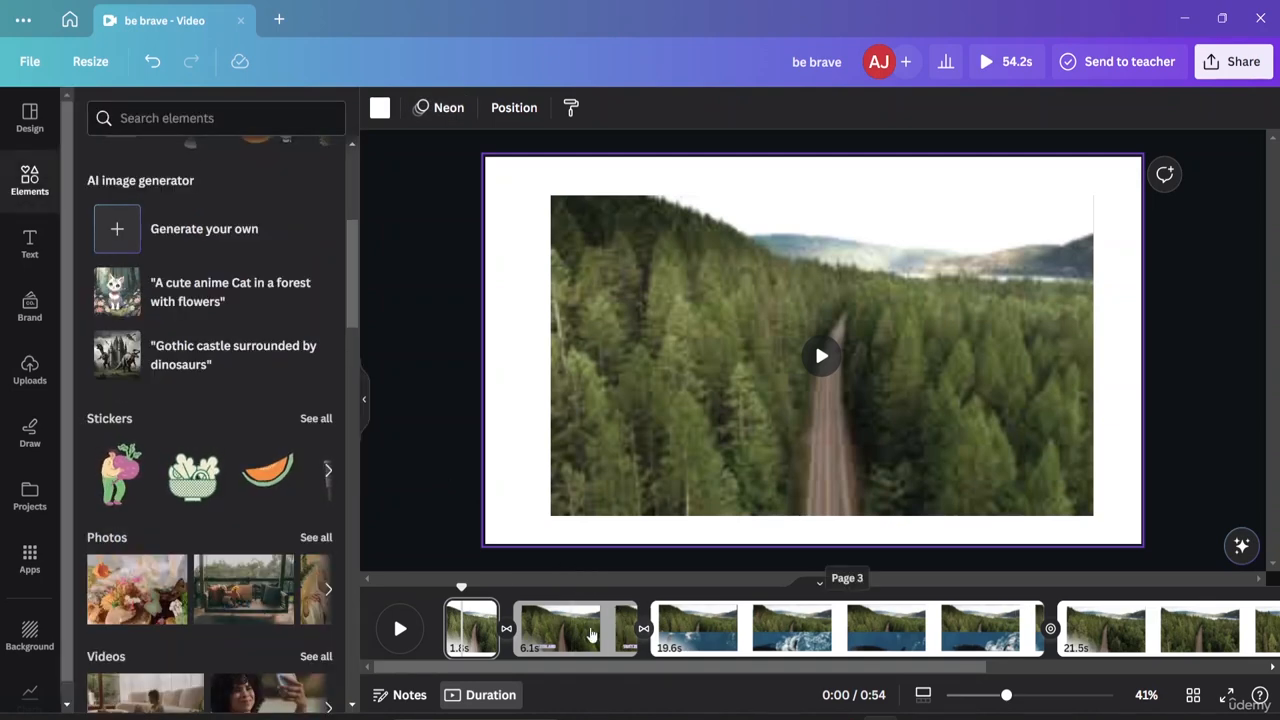
drag(446, 592, 431, 598)
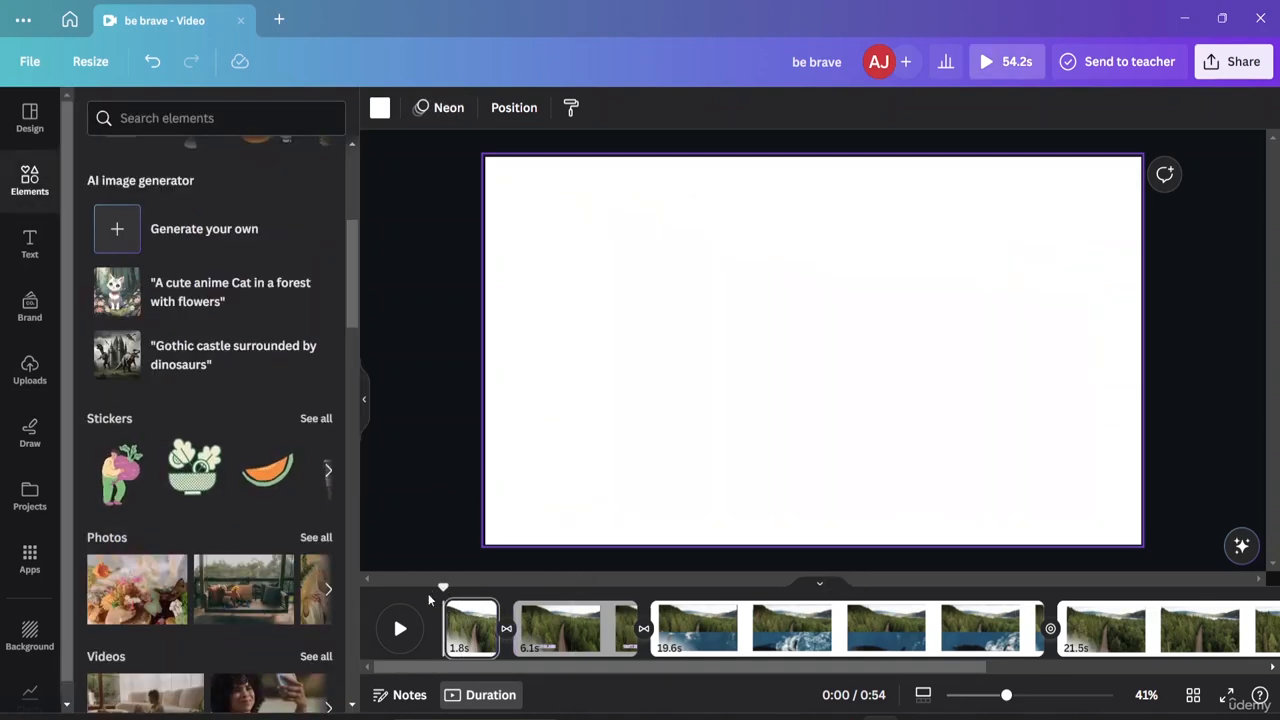
key(space)
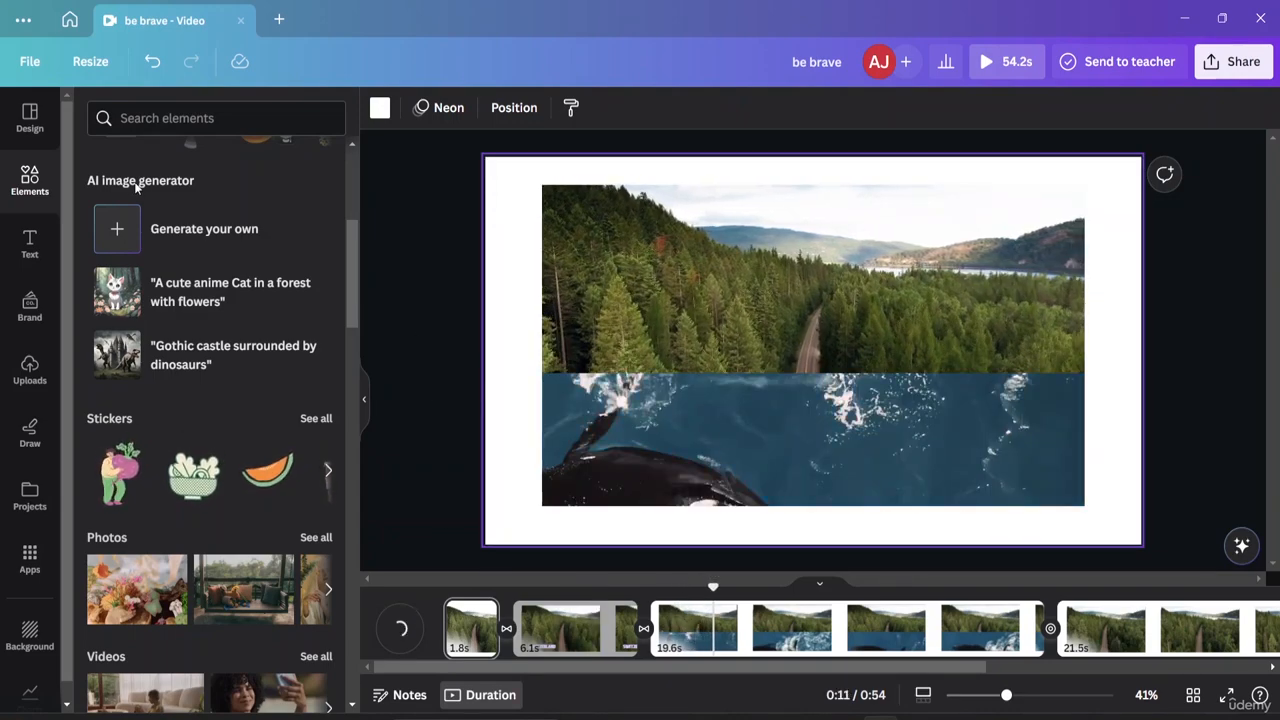
click(371, 175)
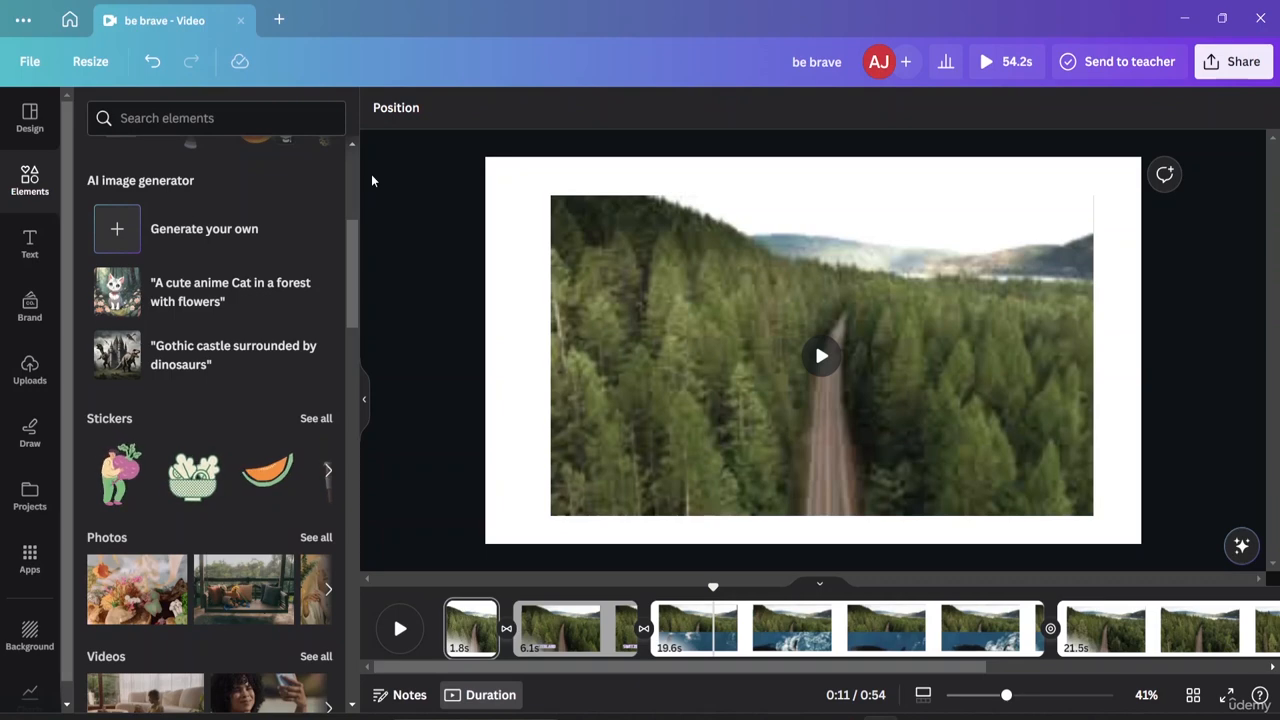